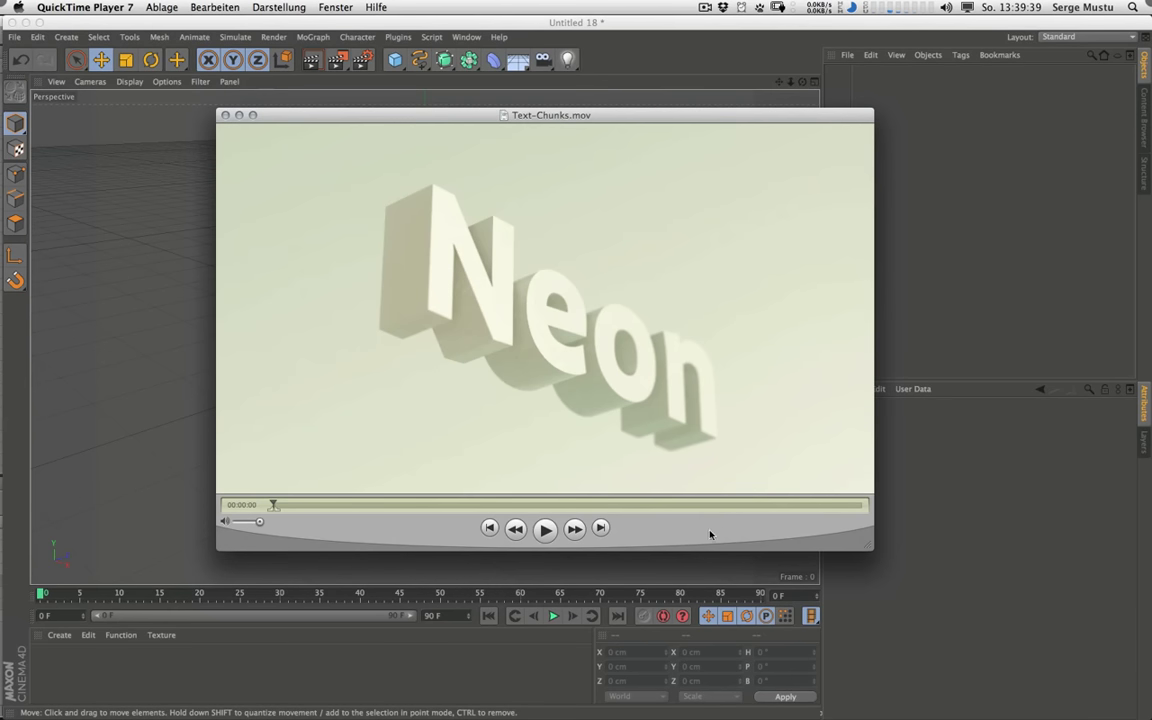
Step: Play, replay and rewind the Text-Chunks.mov preview in QuickTime, then switch to Cinema 4D
click(545, 529)
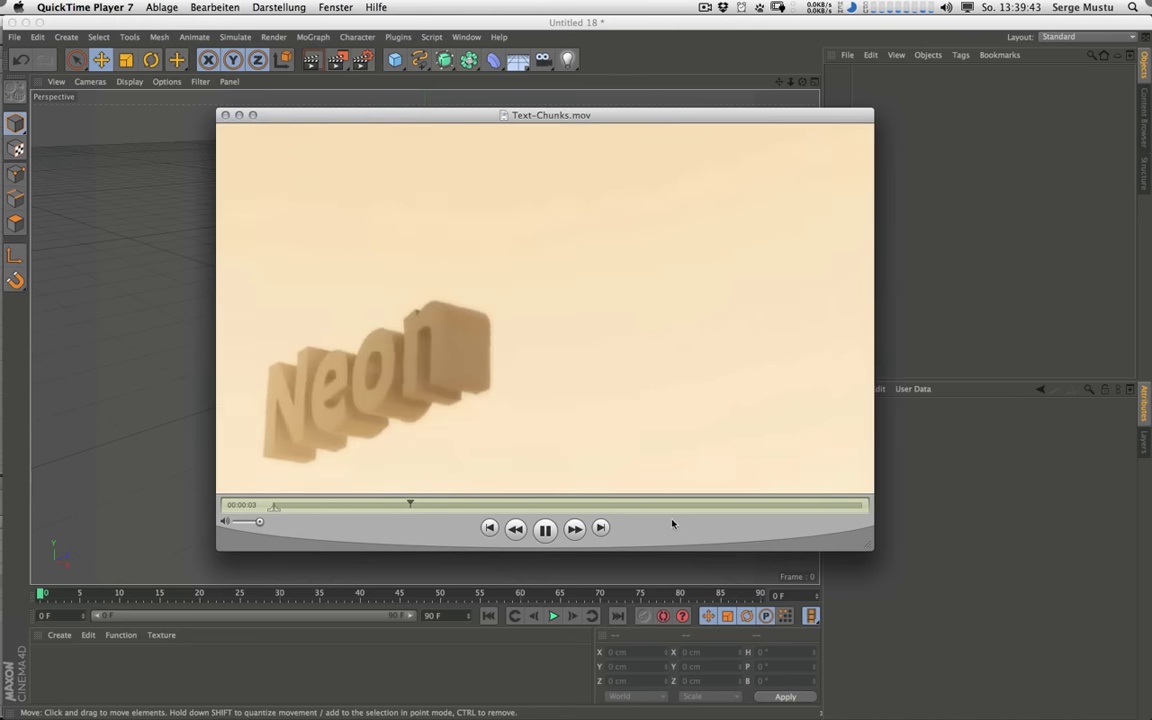
drag(666, 531, 647, 542)
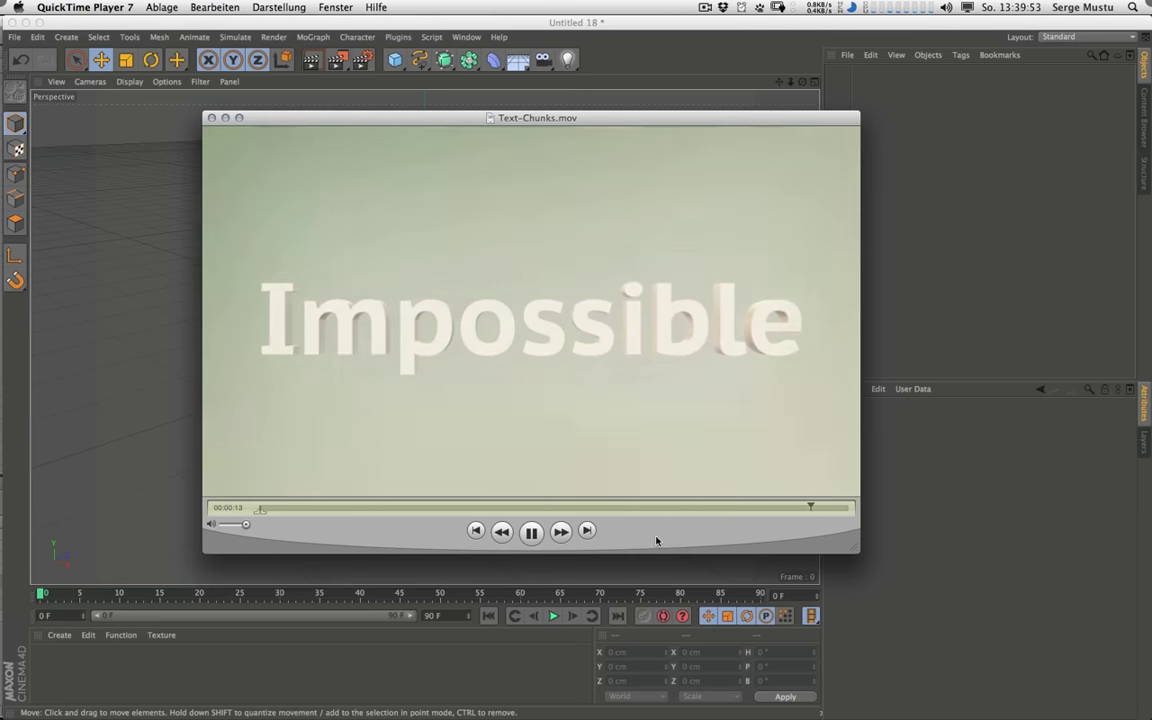
click(533, 532)
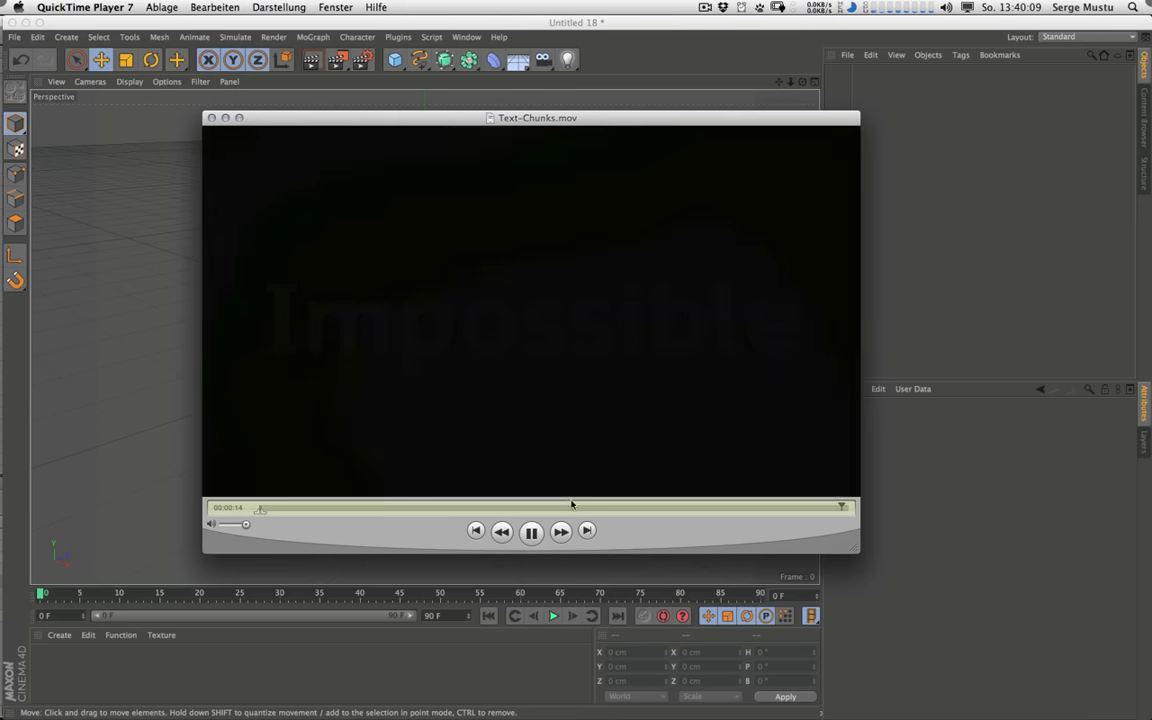
click(476, 531)
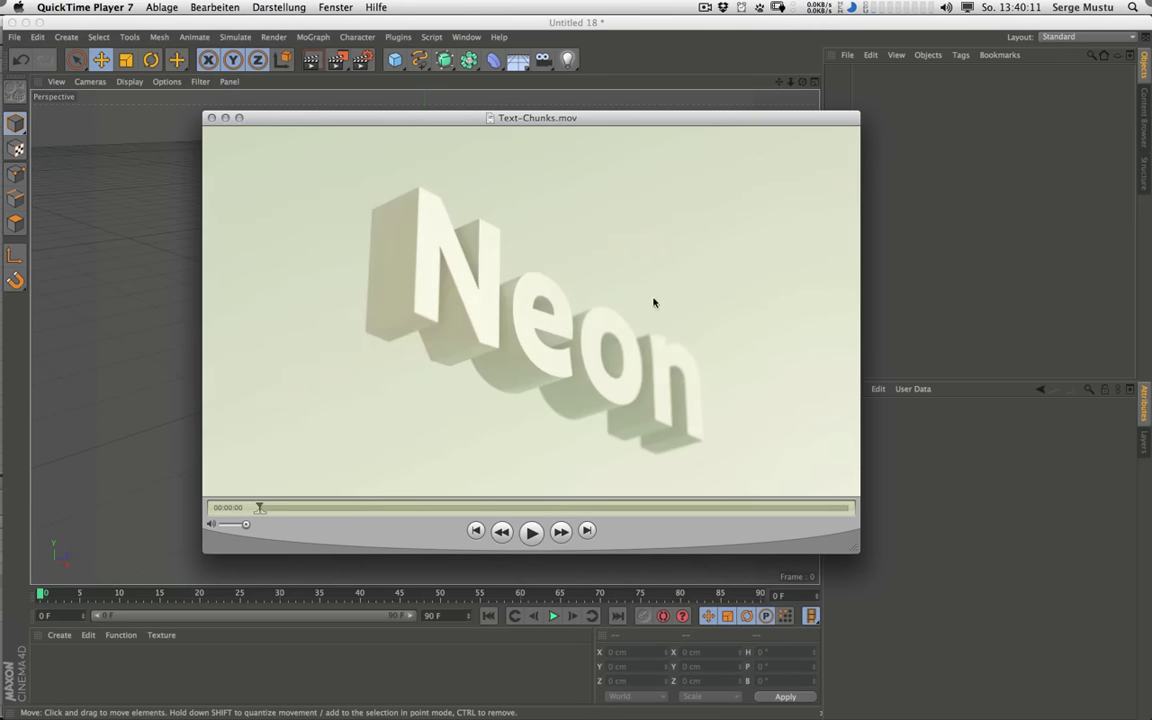
key(super+Tab)
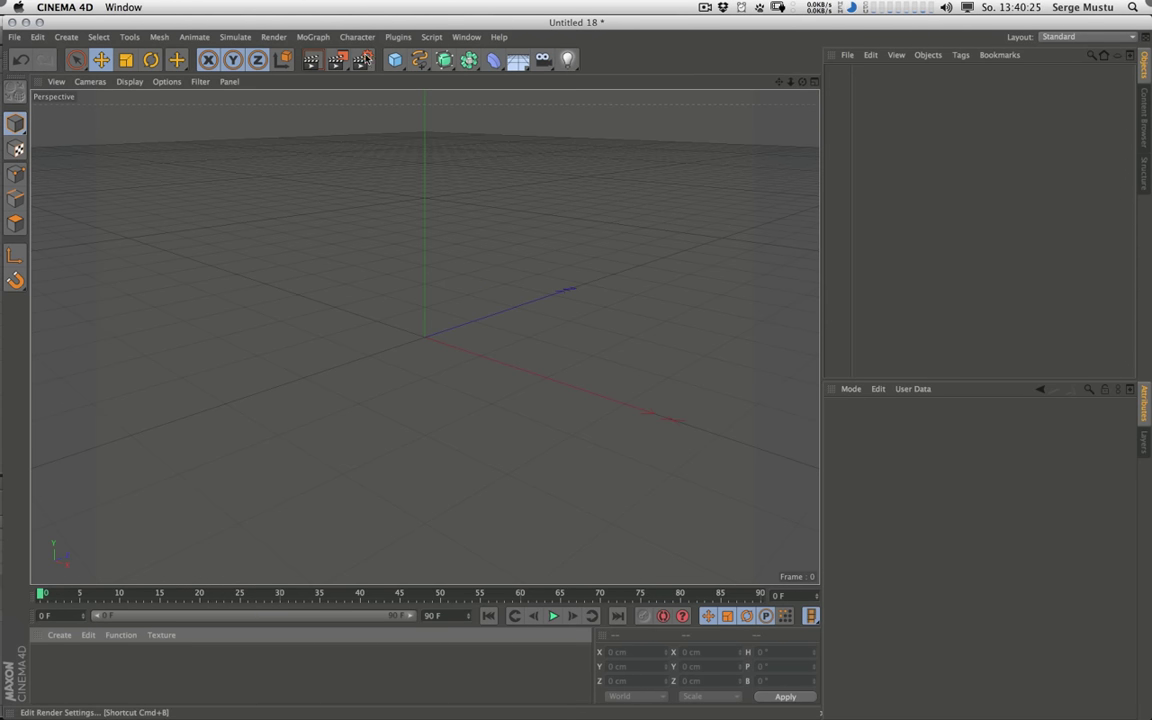
Step: Create a MoText object reading 'Neon' with middle alignment
click(312, 37)
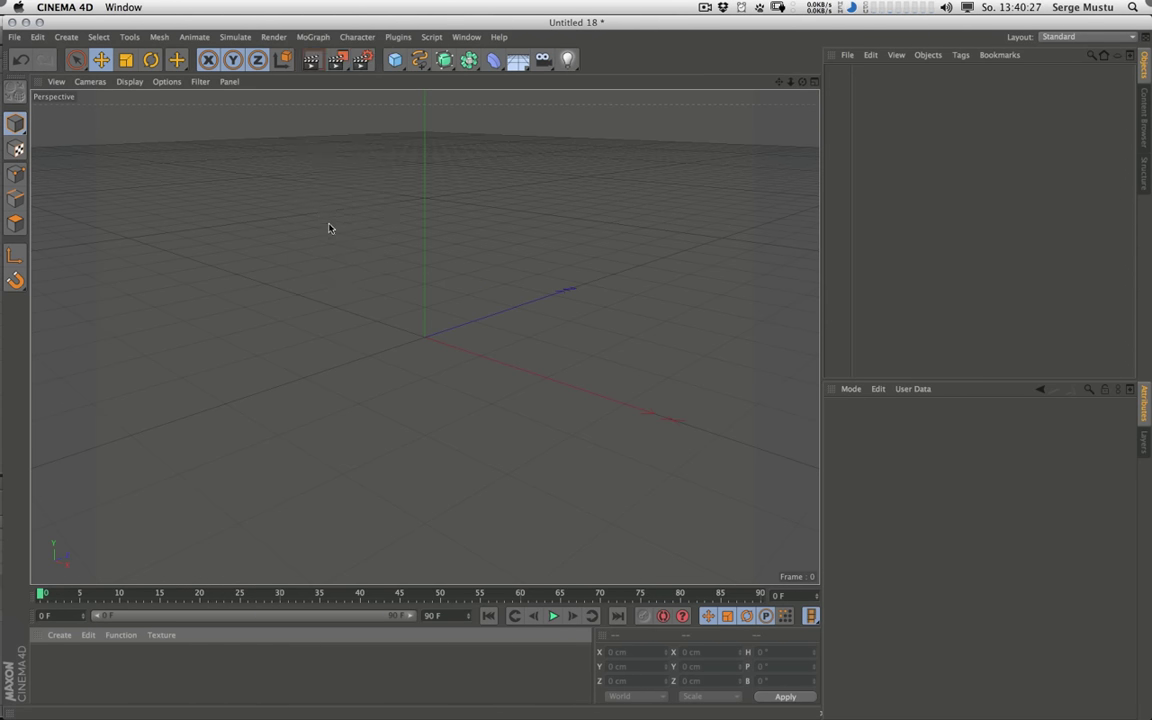
click(325, 201)
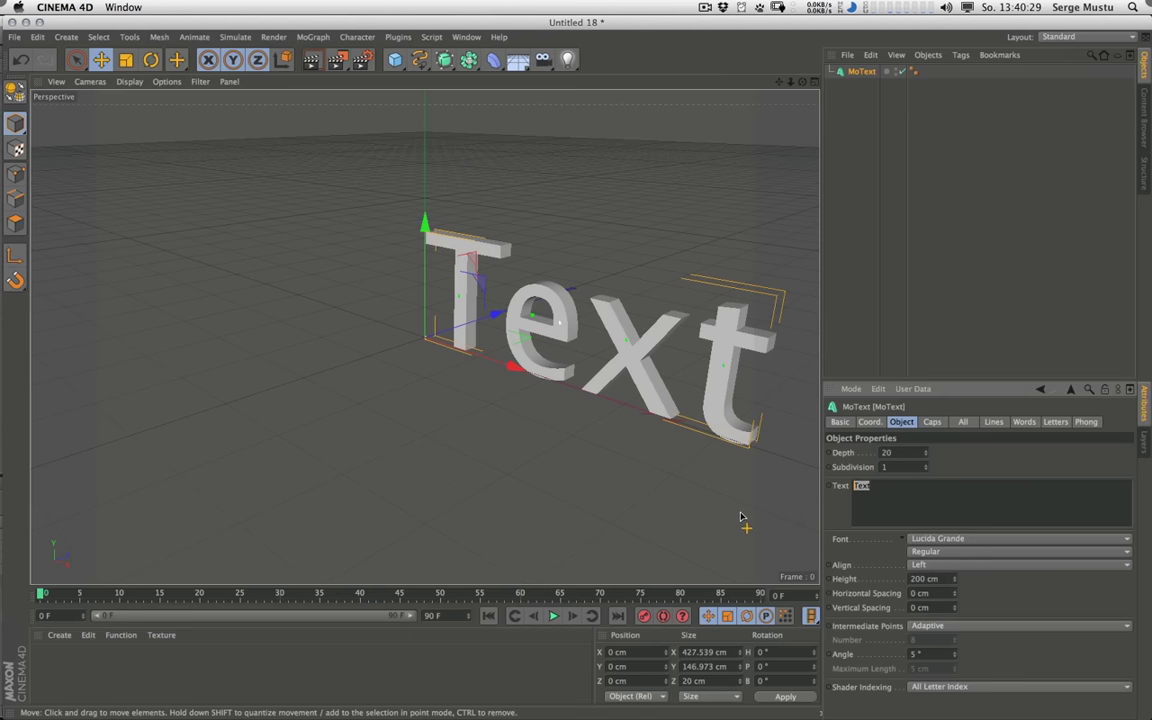
text(Neon)
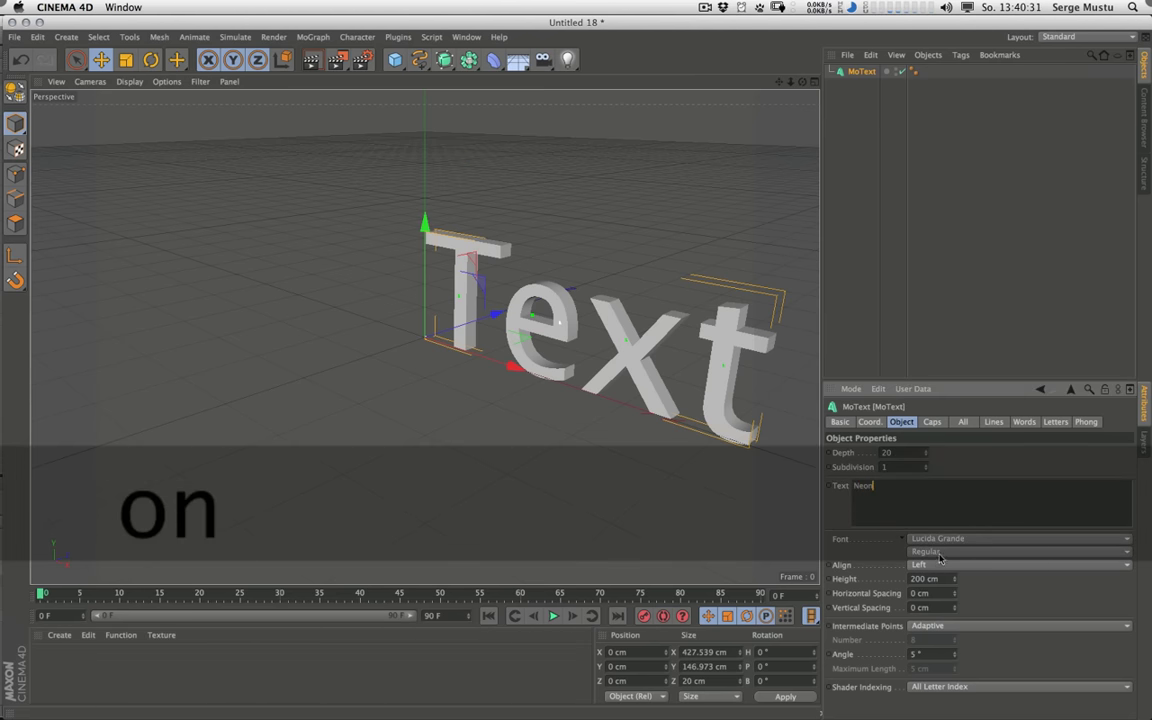
click(940, 552)
click(930, 583)
click(943, 565)
click(938, 592)
Step: Make the Neon text bold in the MeganoOT font with a depth of 70
click(944, 553)
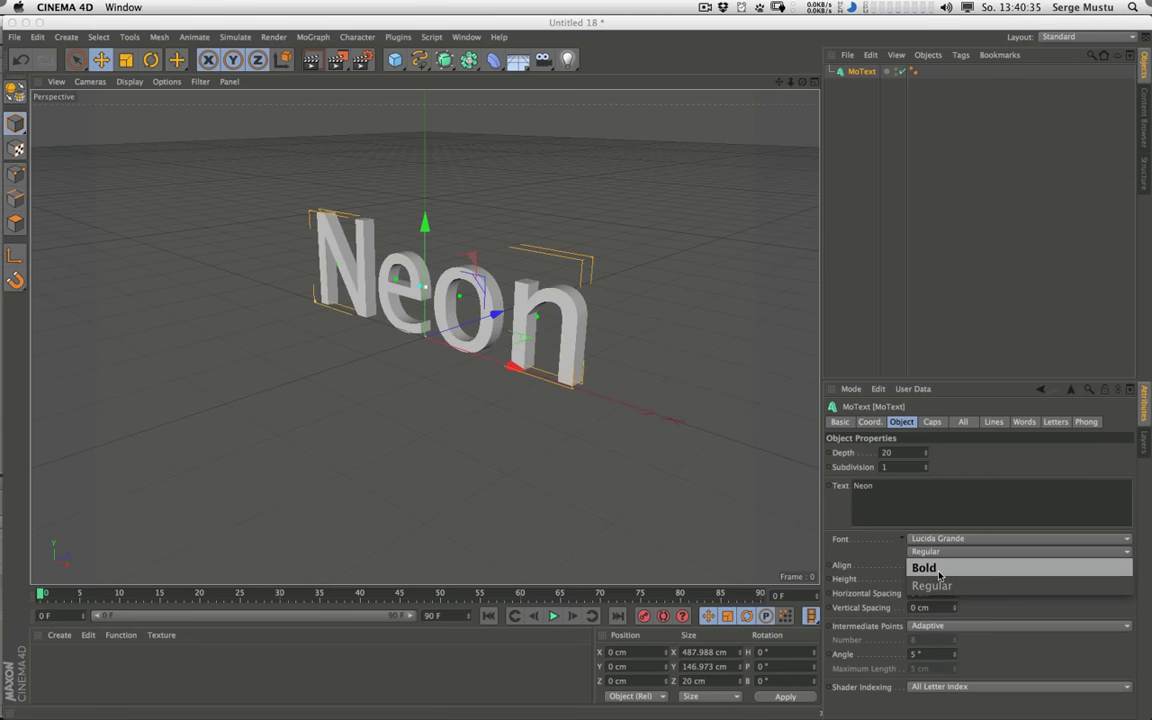
click(935, 497)
click(975, 540)
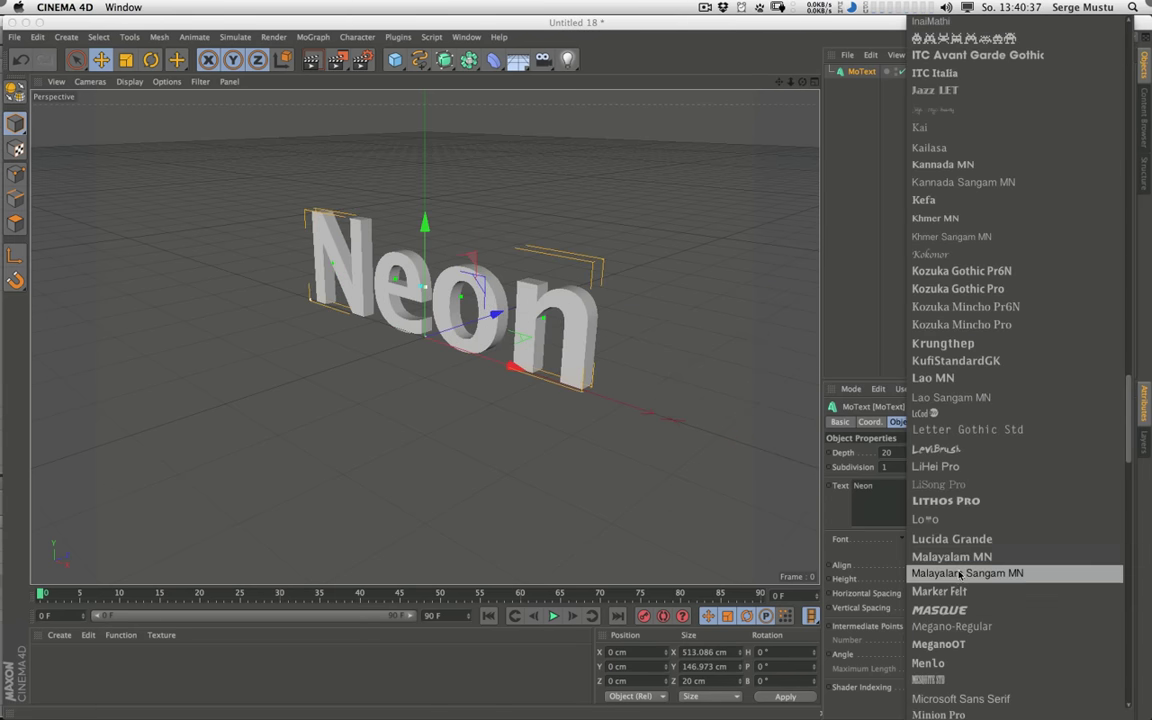
click(962, 645)
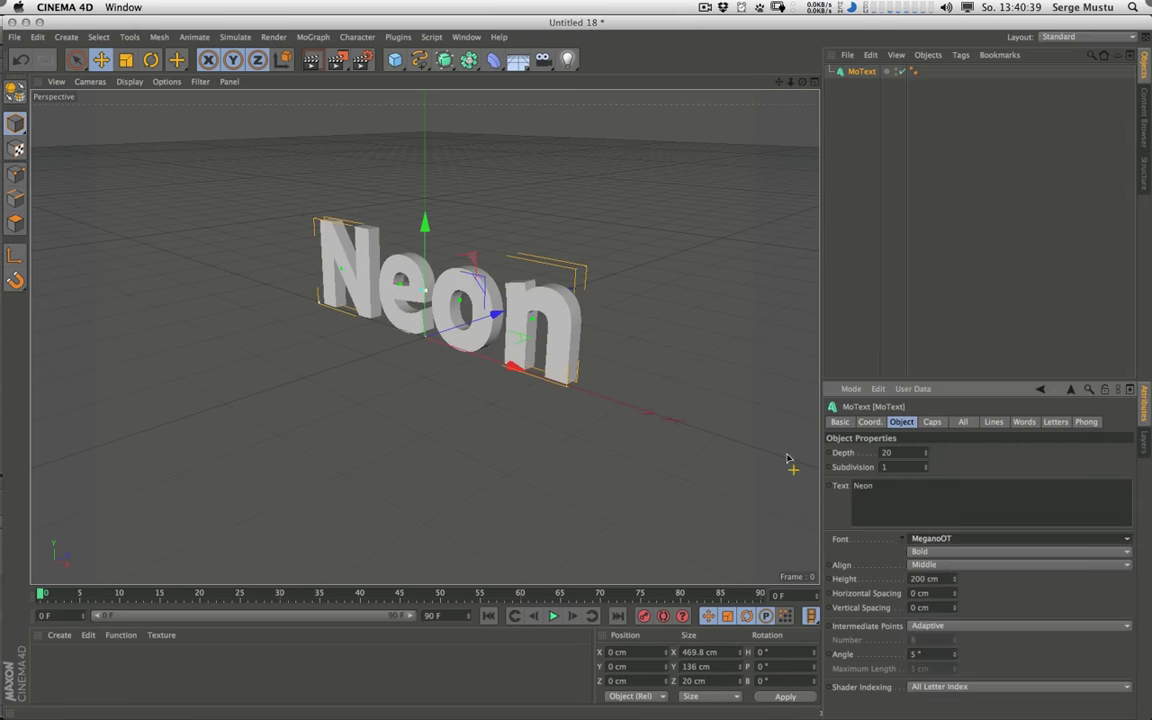
text(70)
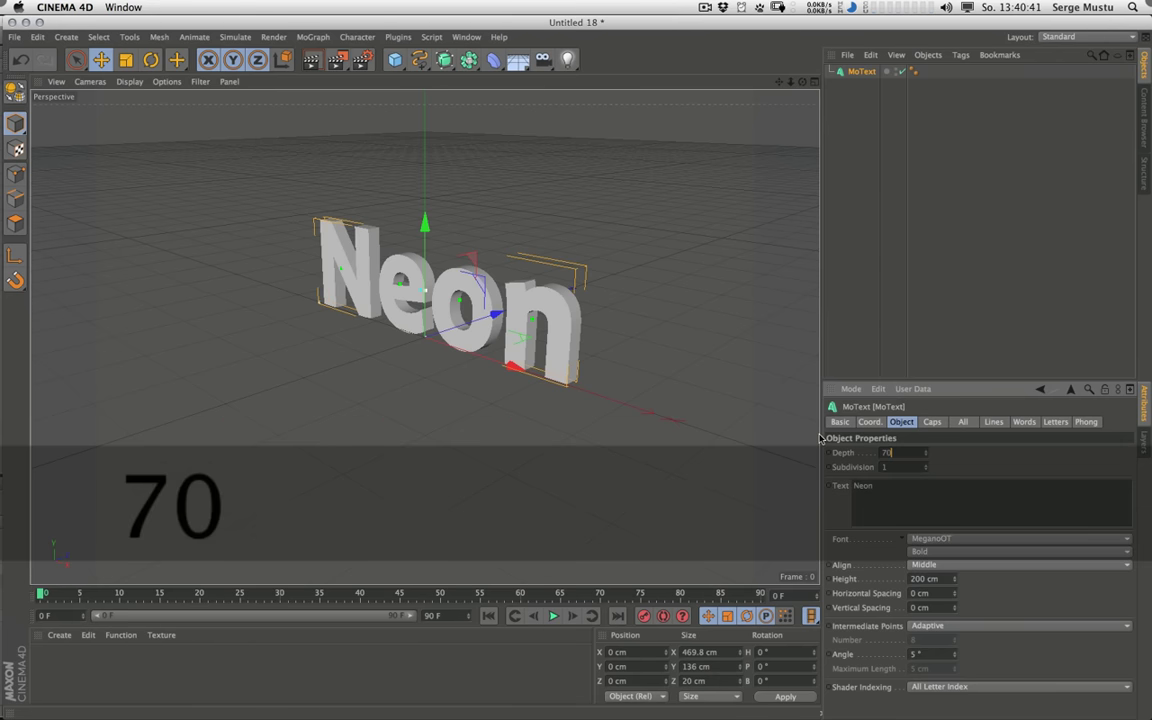
key(Return)
Step: Duplicate the text as MoText.1 reading 'Light' and toggle its visibility
alt+drag(480, 318, 652, 297)
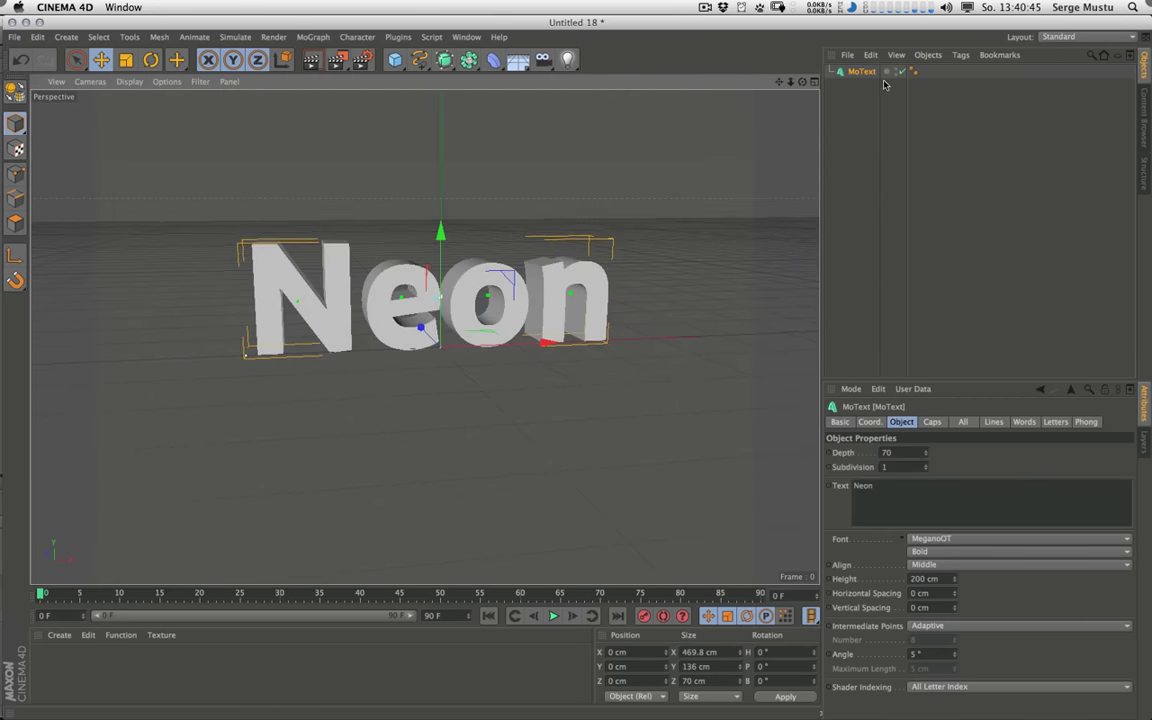
ctrl+drag(858, 78, 860, 88)
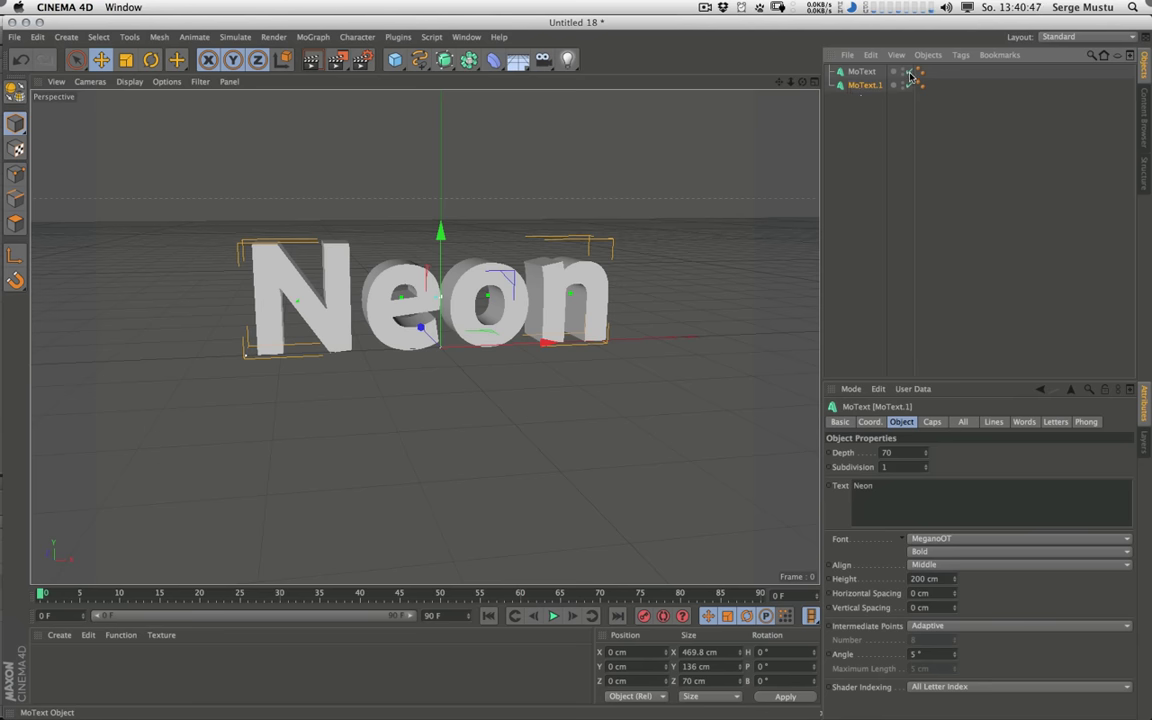
double_click(886, 485)
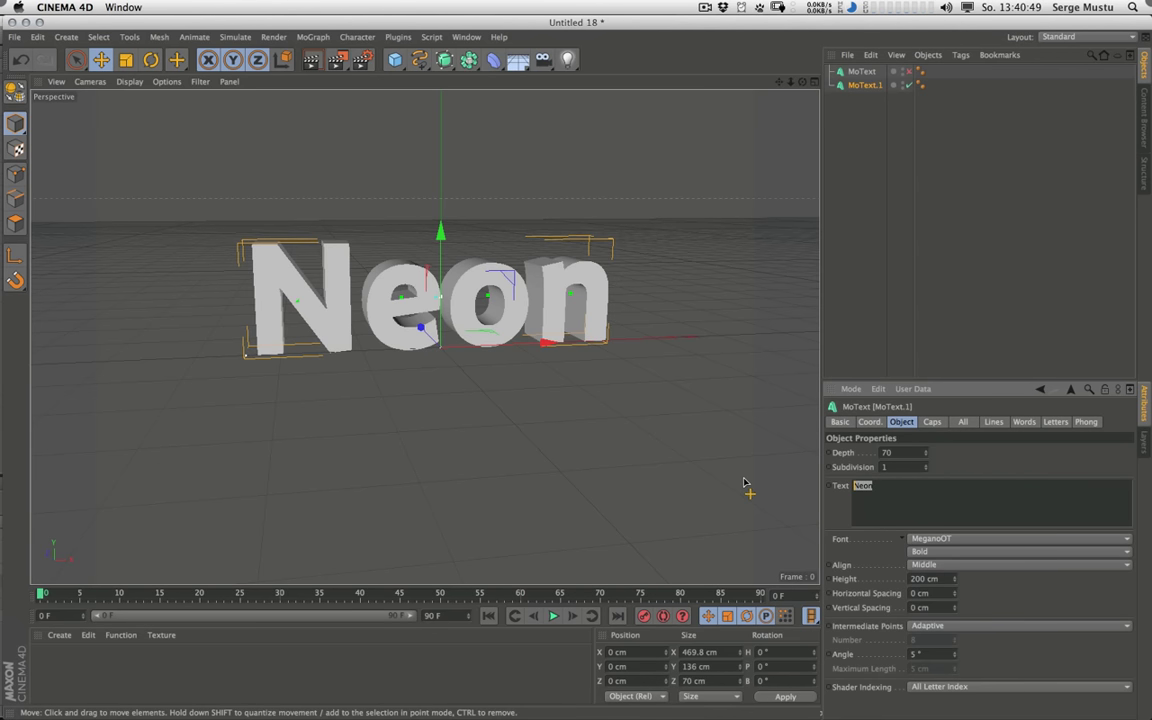
text(Light)
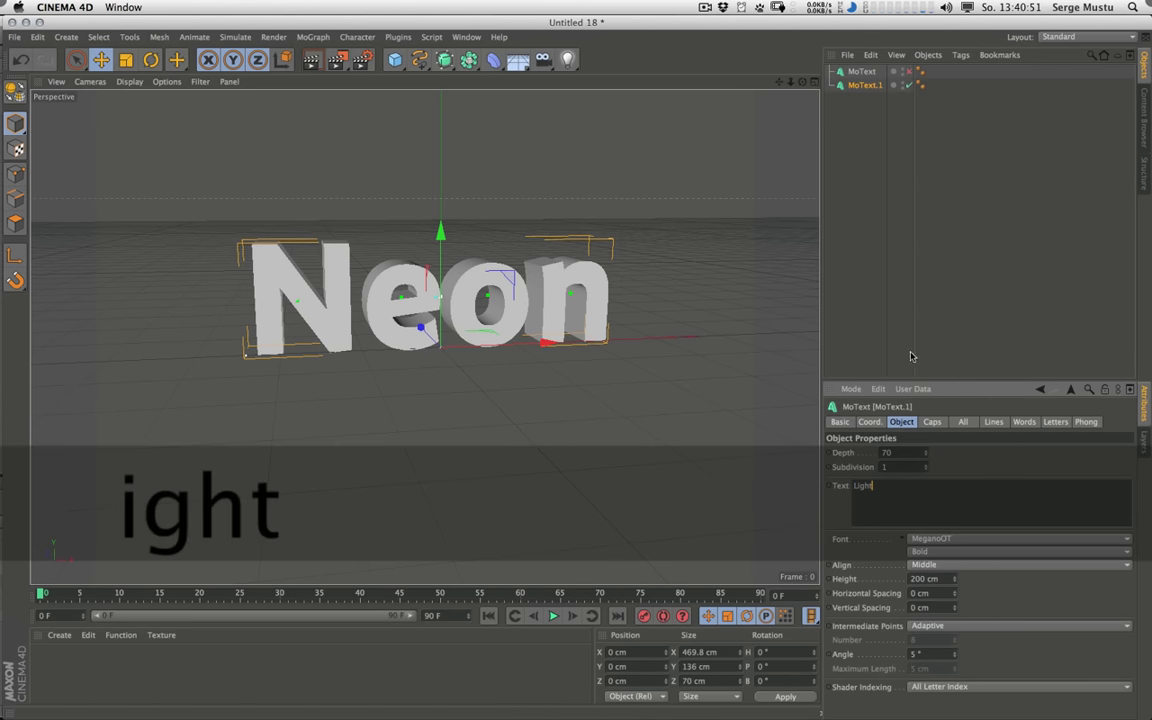
click(851, 337)
alt+drag(505, 323, 635, 253)
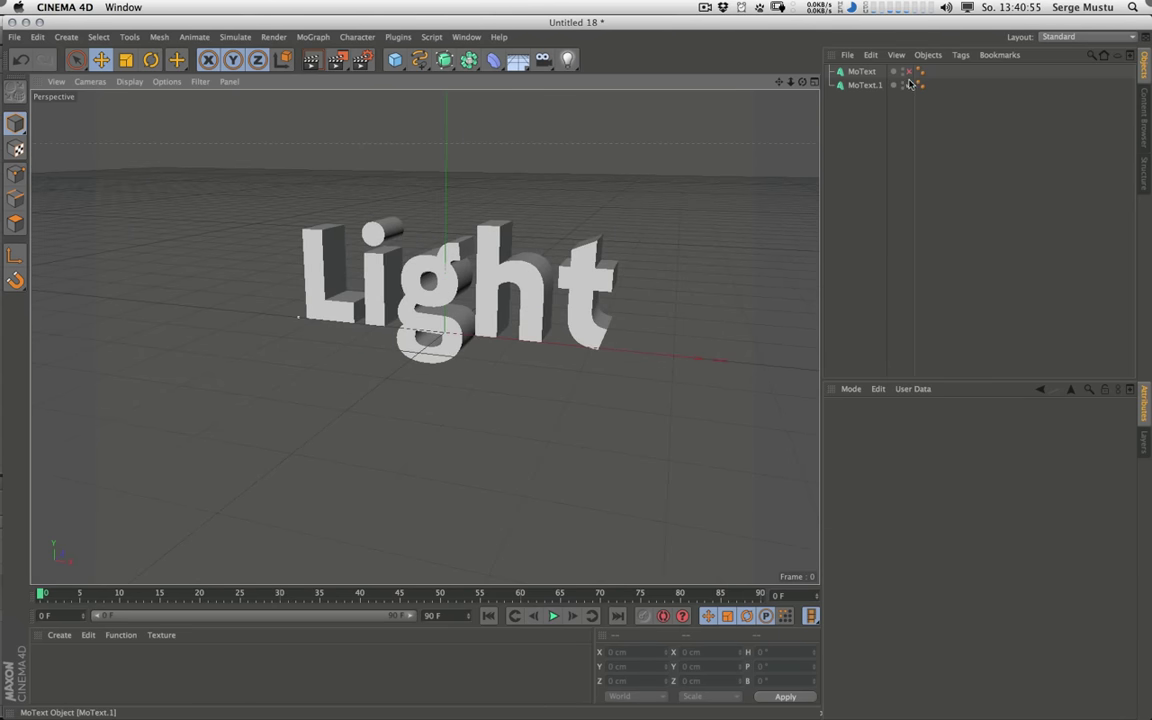
click(908, 83)
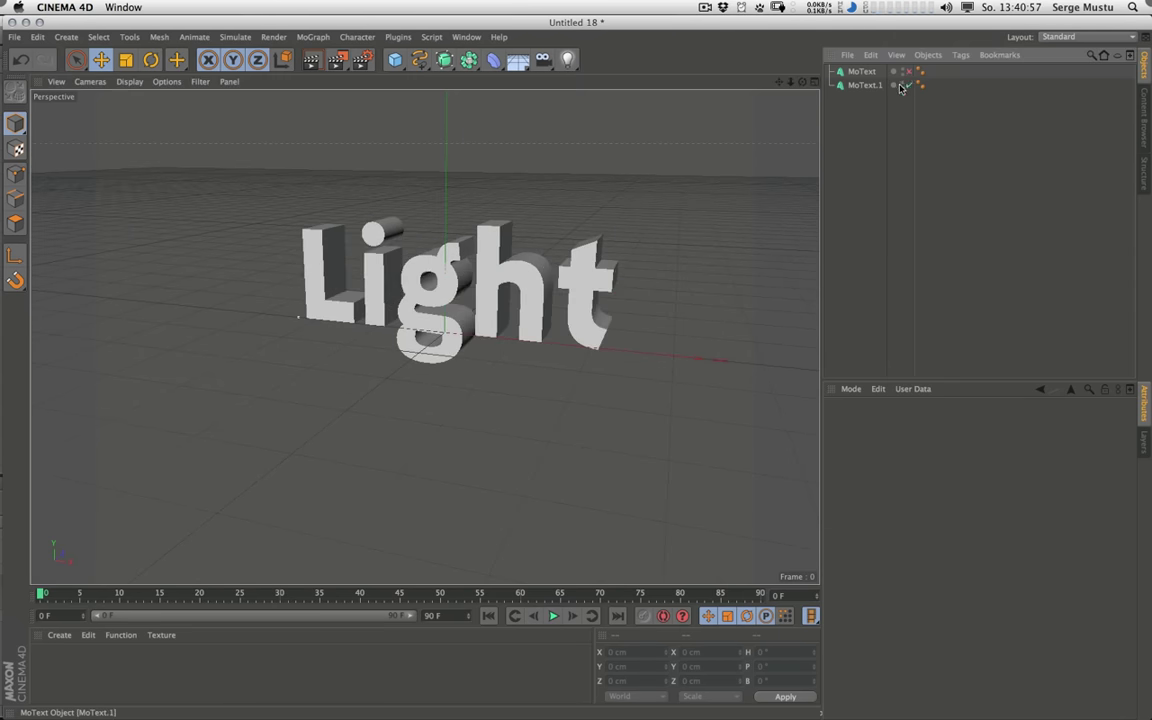
Step: Show the Neon text, make it editable, and make its letters N, e, o, n editable polygons
click(600, 277)
alt+drag(600, 277, 509, 279)
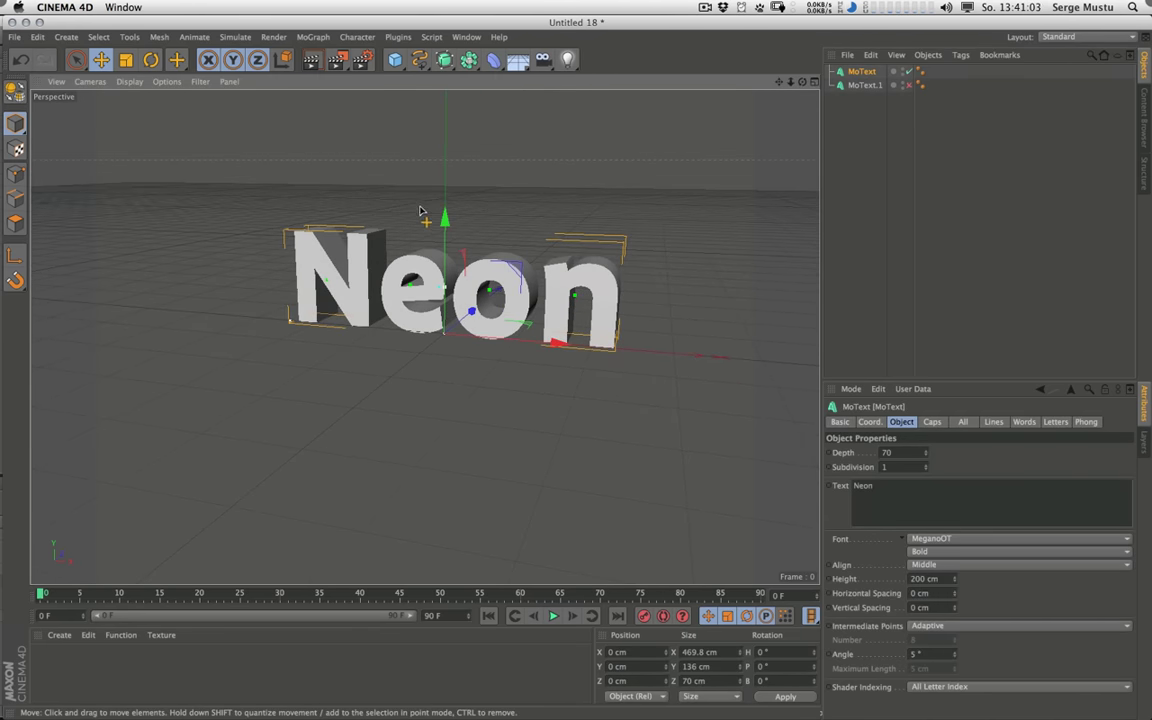
key(c)
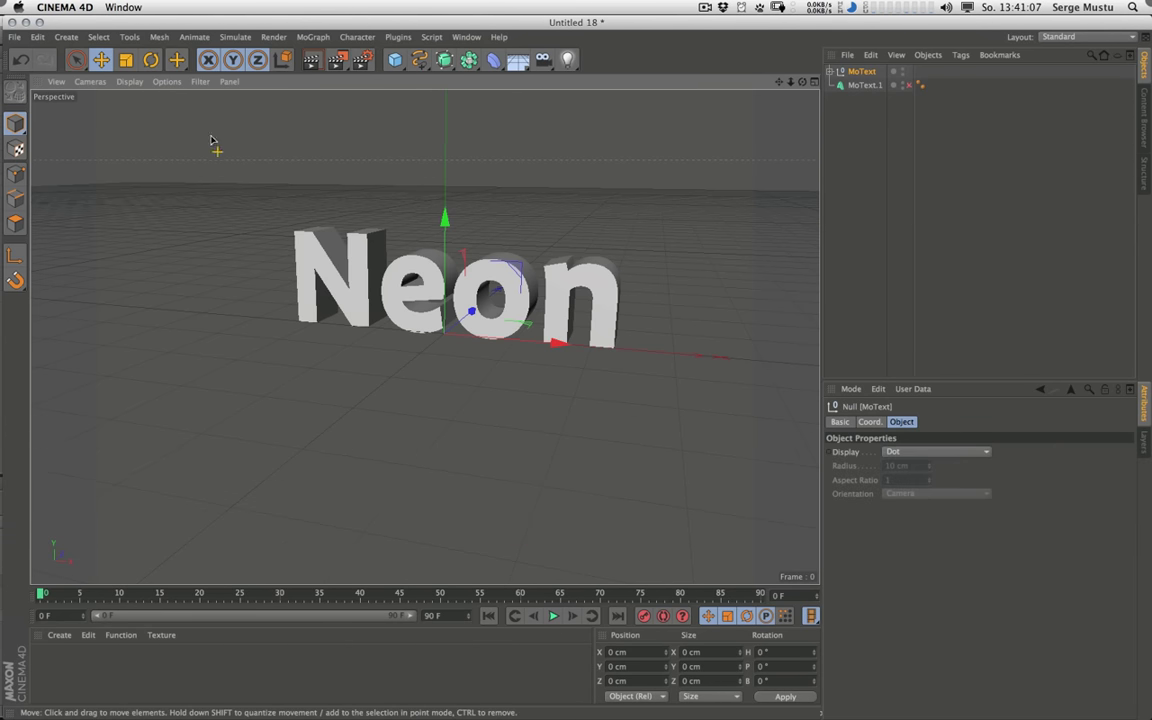
click(831, 72)
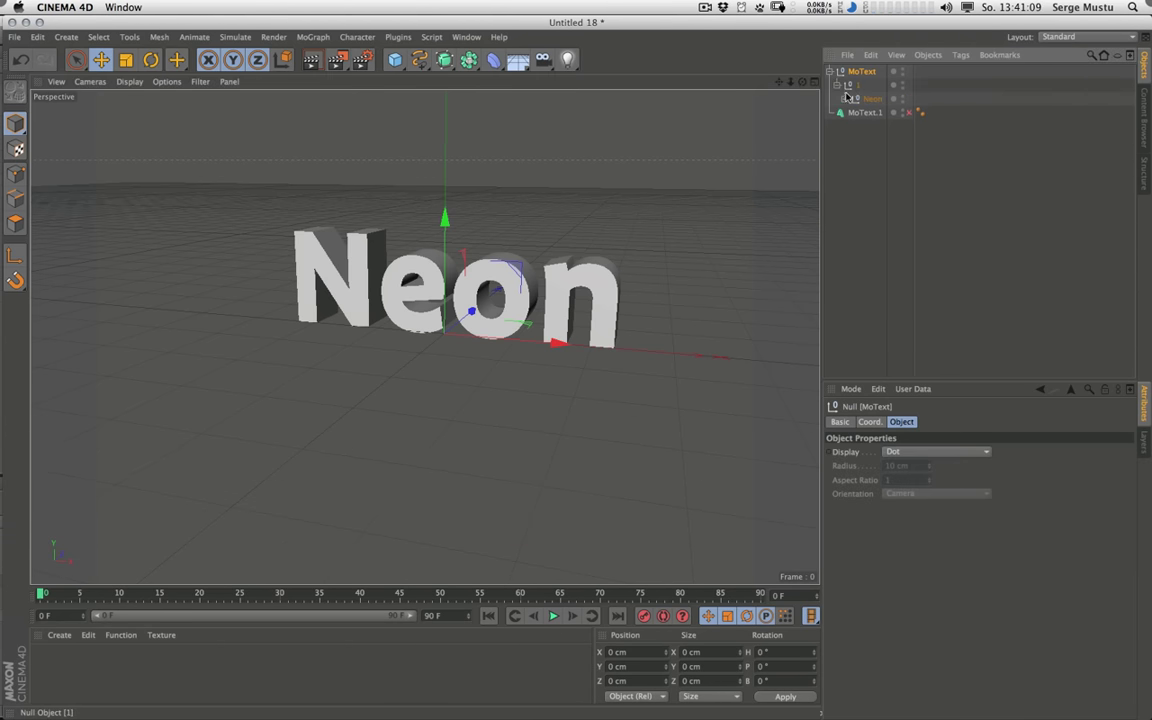
click(837, 85)
click(845, 99)
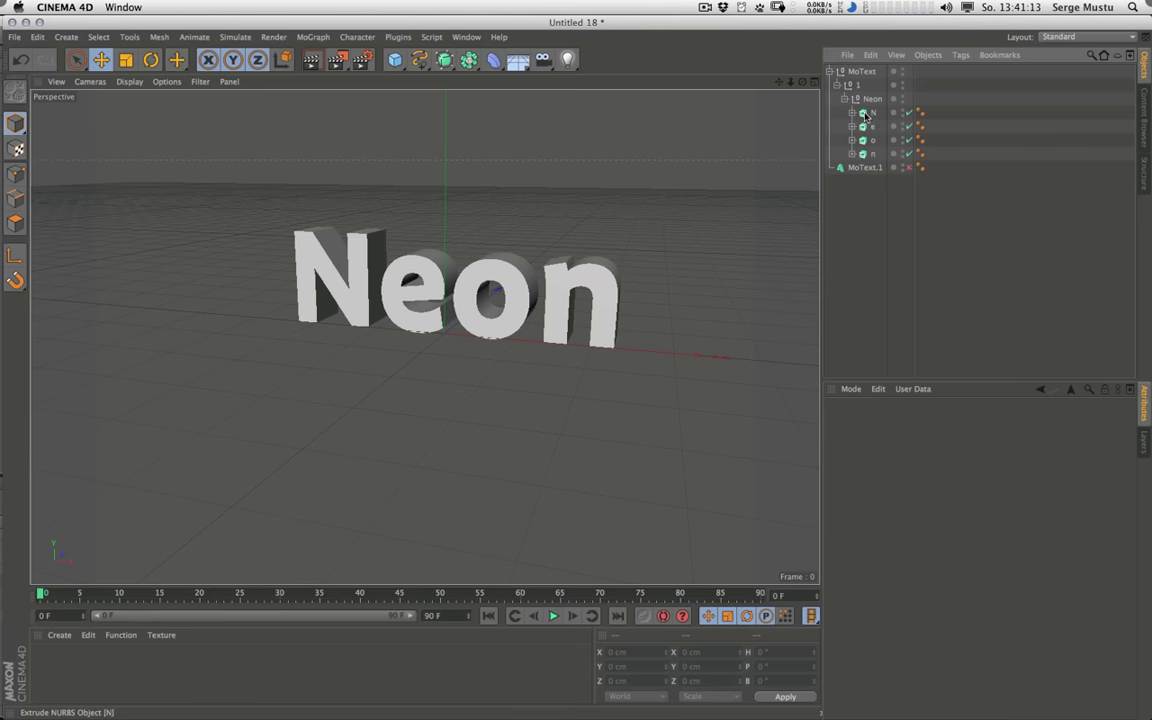
click(866, 113)
shift+click(872, 154)
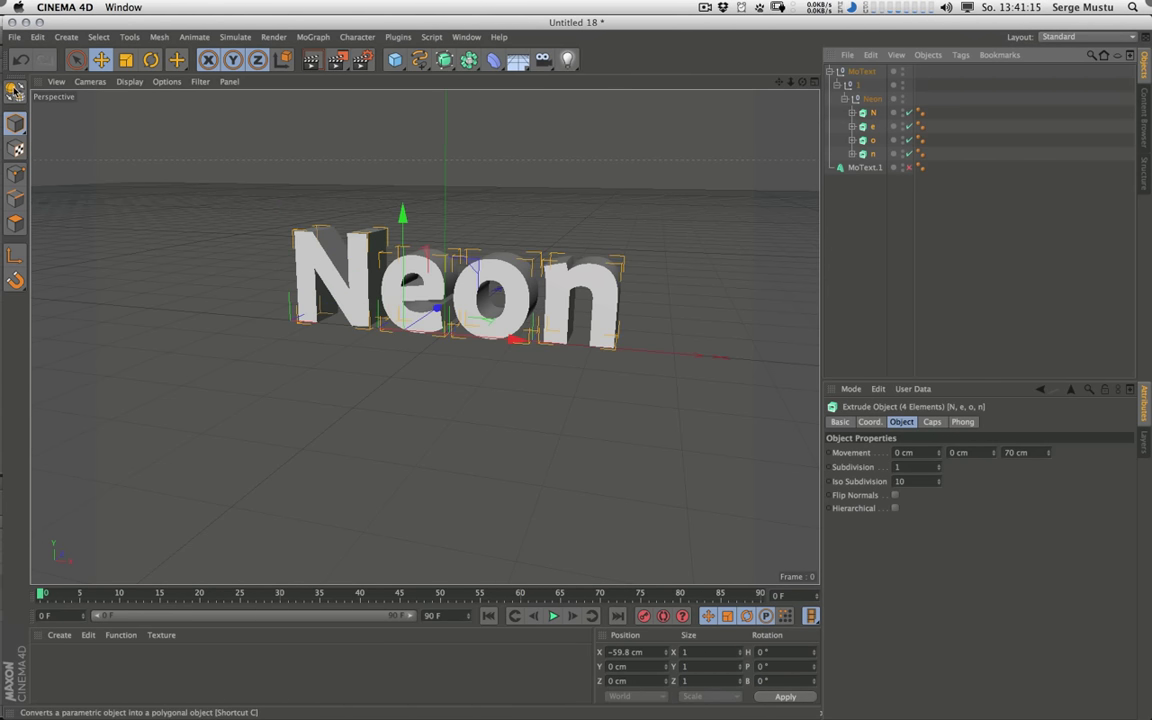
click(15, 90)
Step: Select all Neon children, merge them with Connect Objects + Delete, move out, rename Neon
click(852, 113)
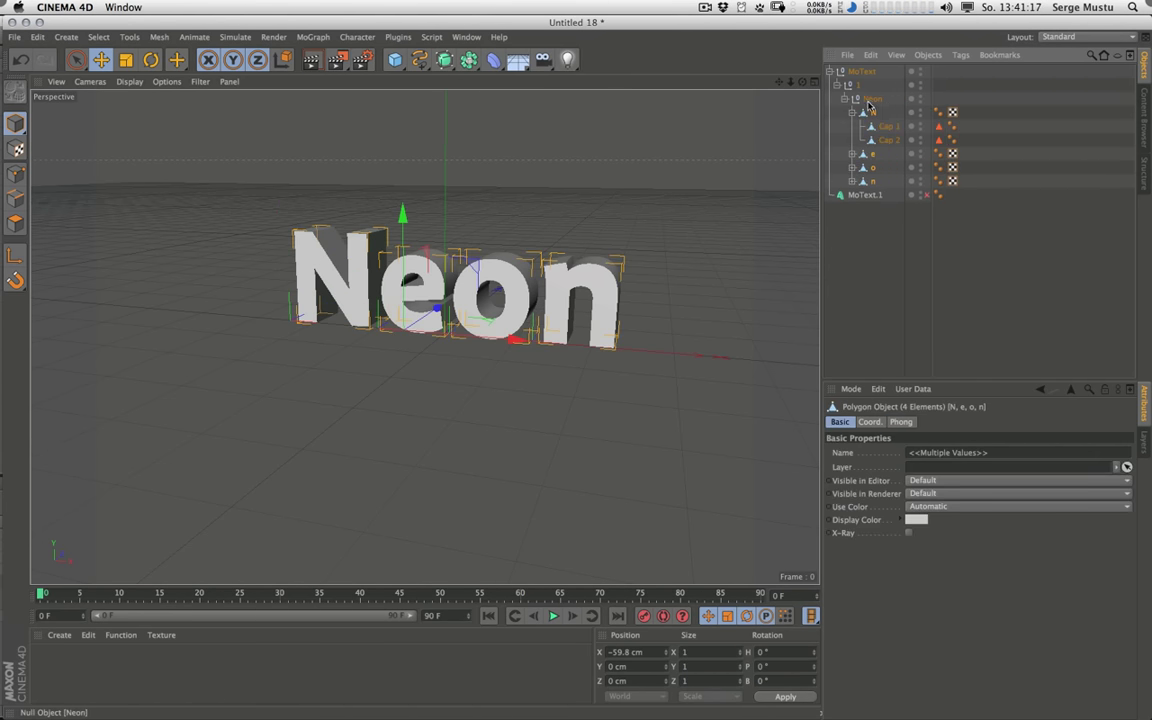
click(870, 100)
click(871, 55)
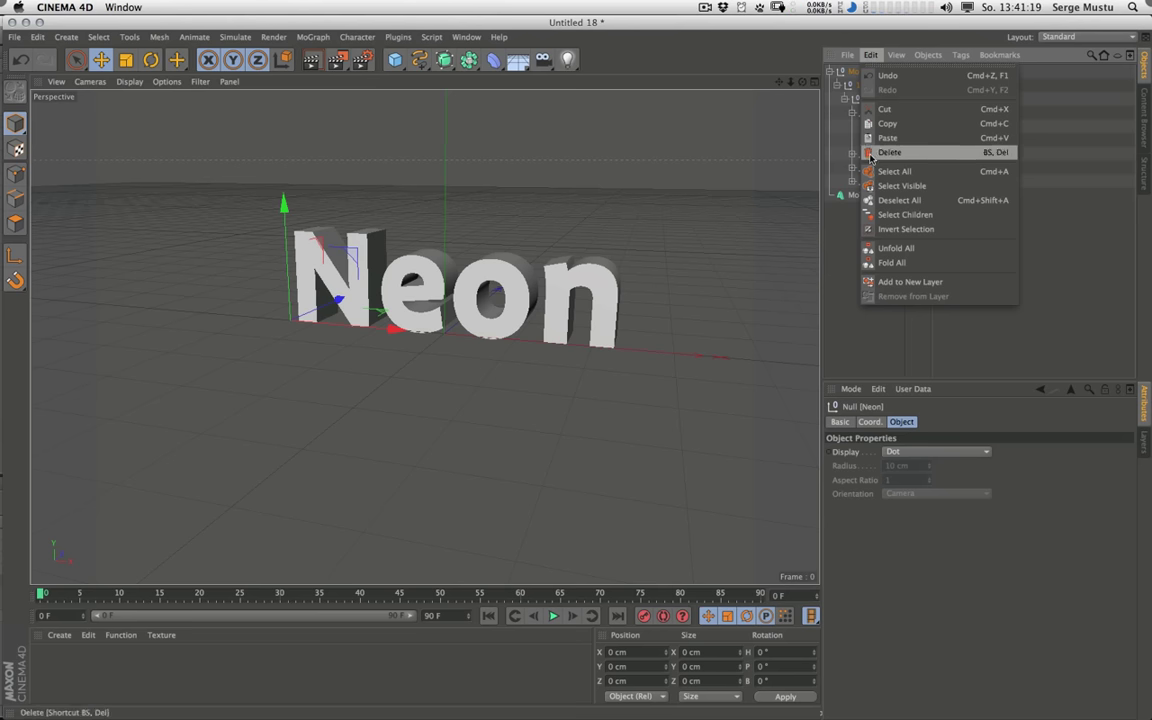
click(900, 214)
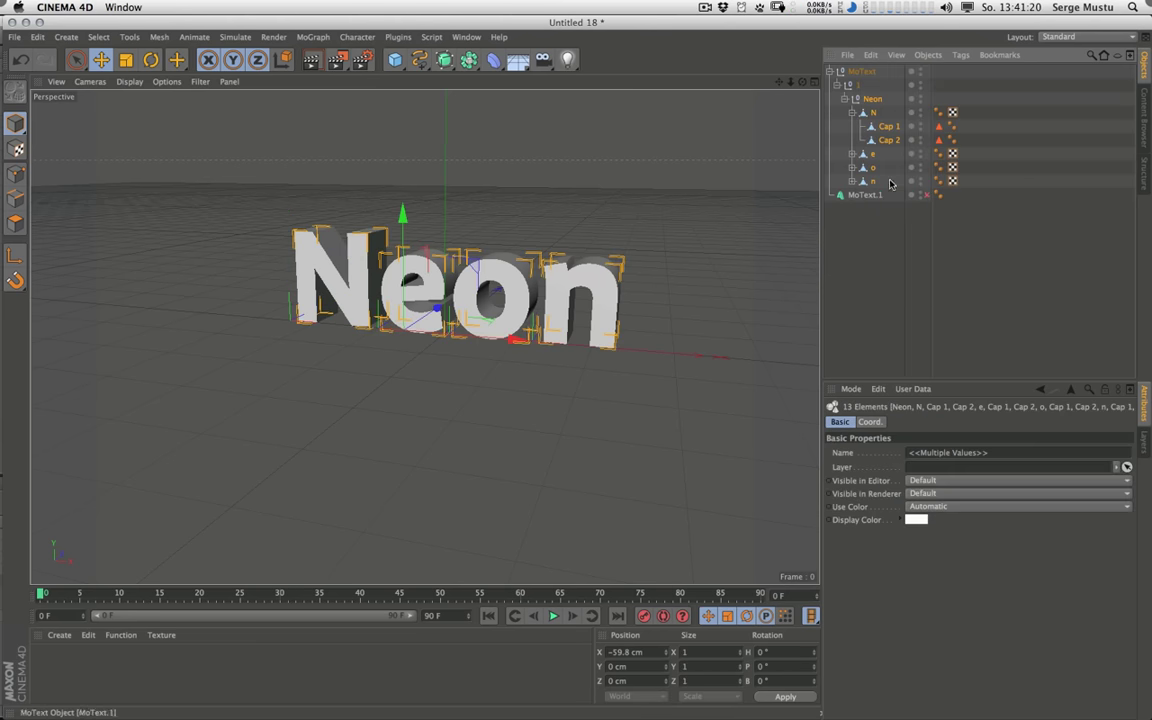
right_click(872, 100)
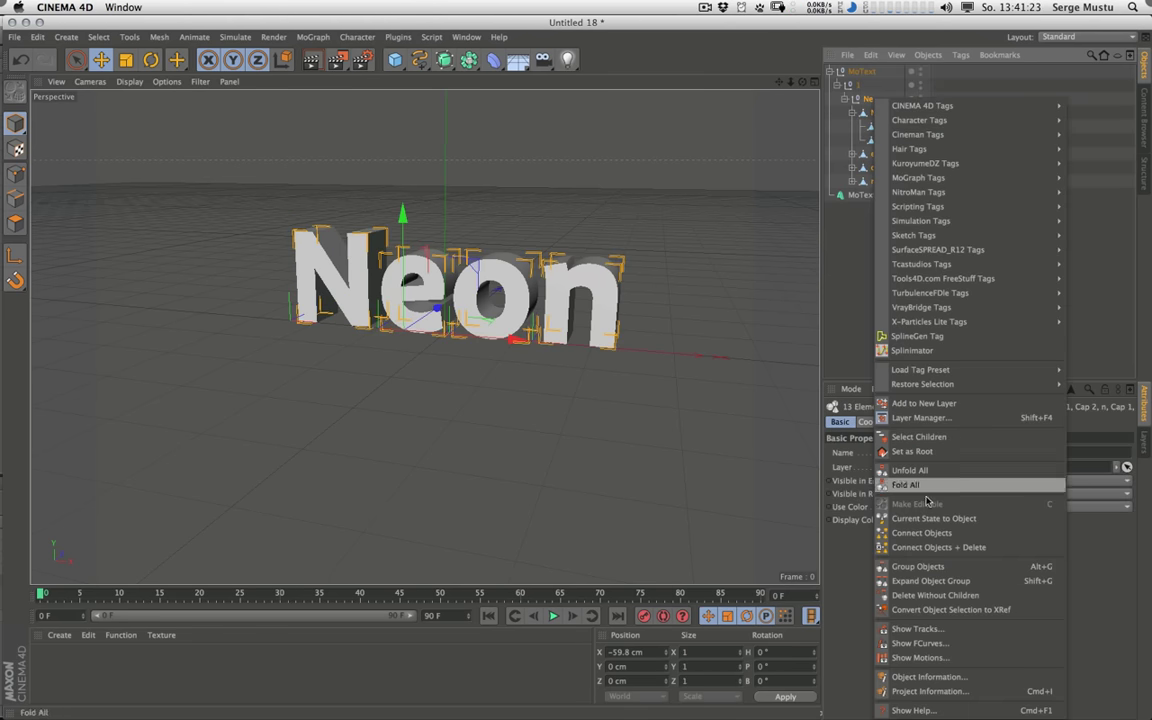
click(938, 547)
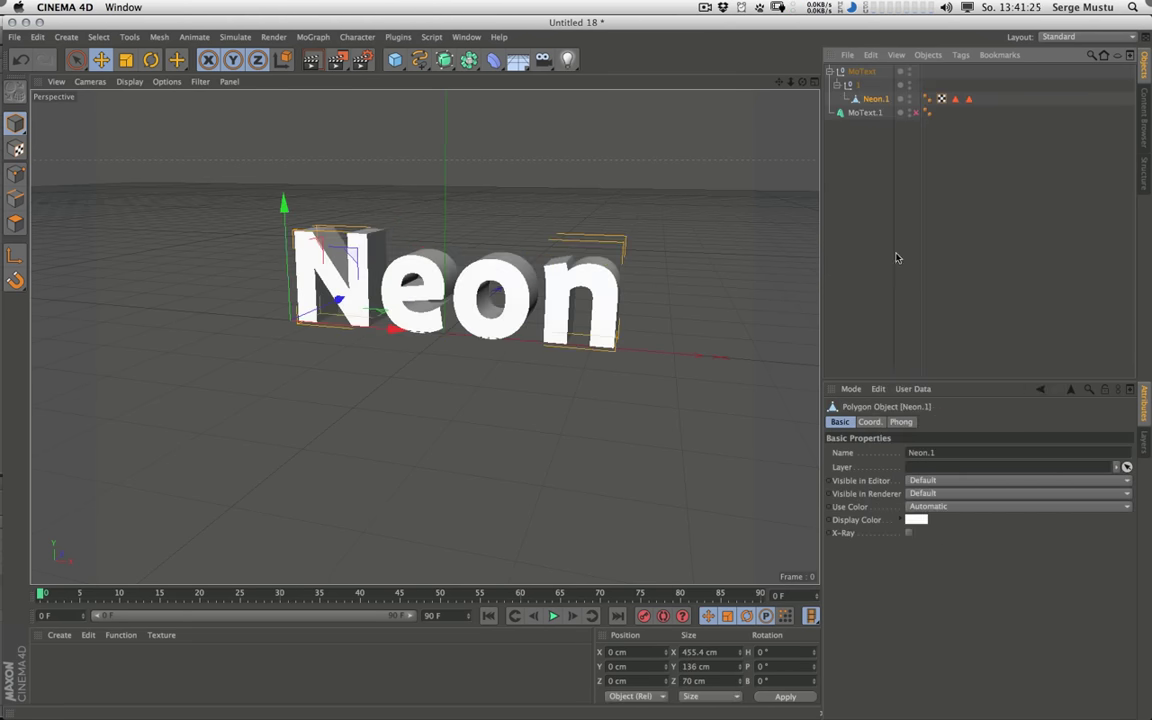
drag(870, 104, 852, 152)
double_click(856, 113)
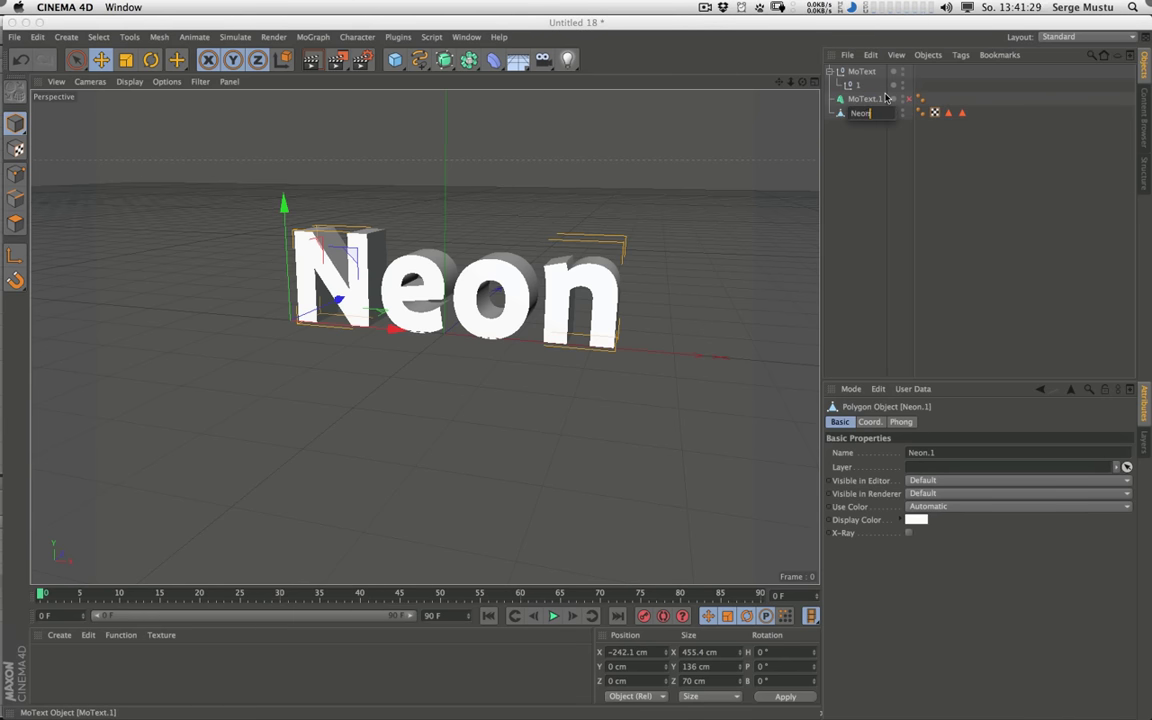
key(Return)
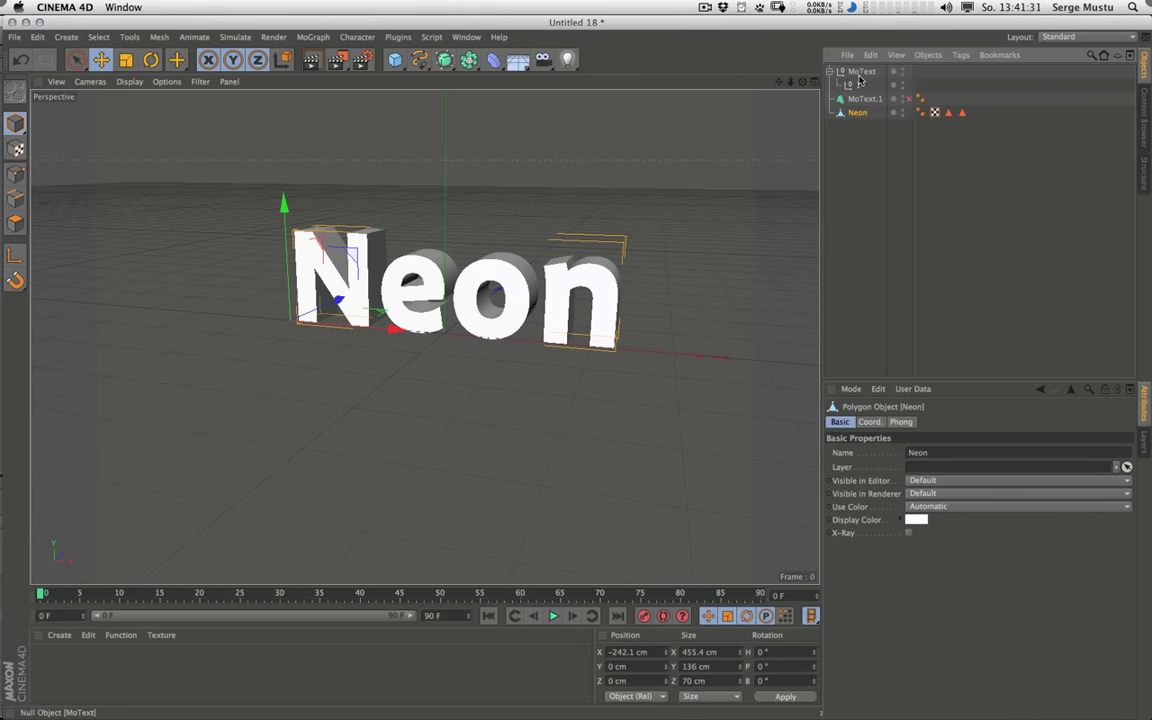
Step: Delete the leftover MoText group, hide Neon, and show and select the Light text
click(860, 78)
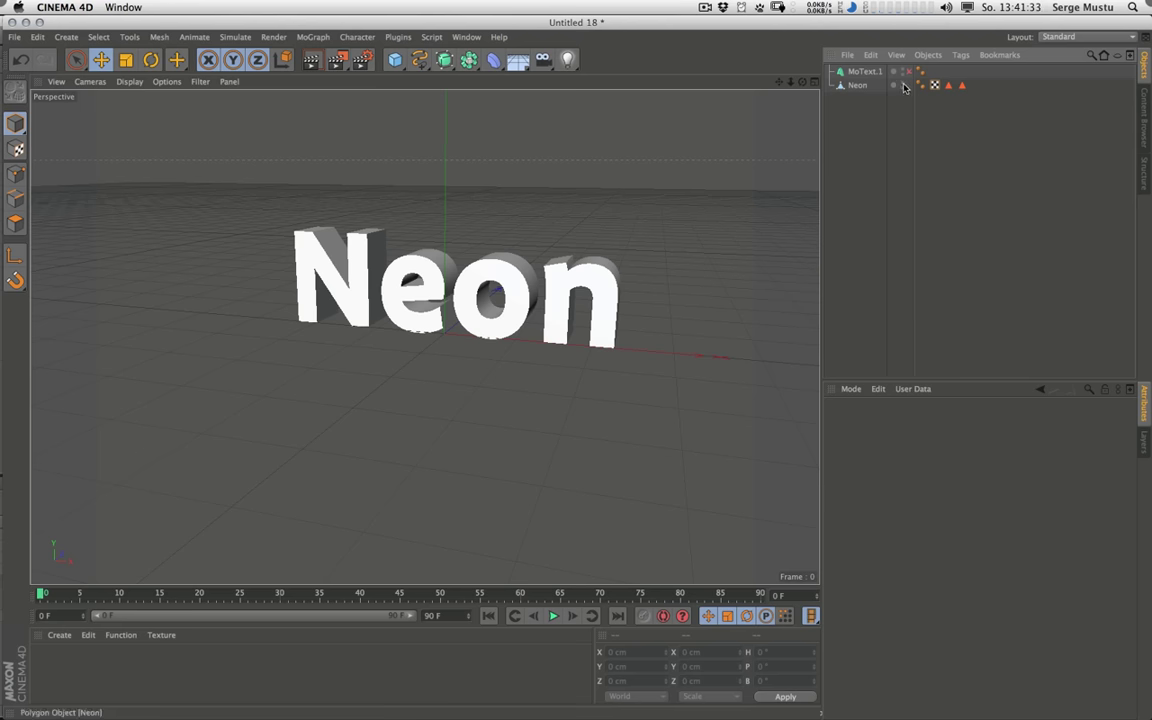
click(900, 85)
click(907, 71)
click(865, 71)
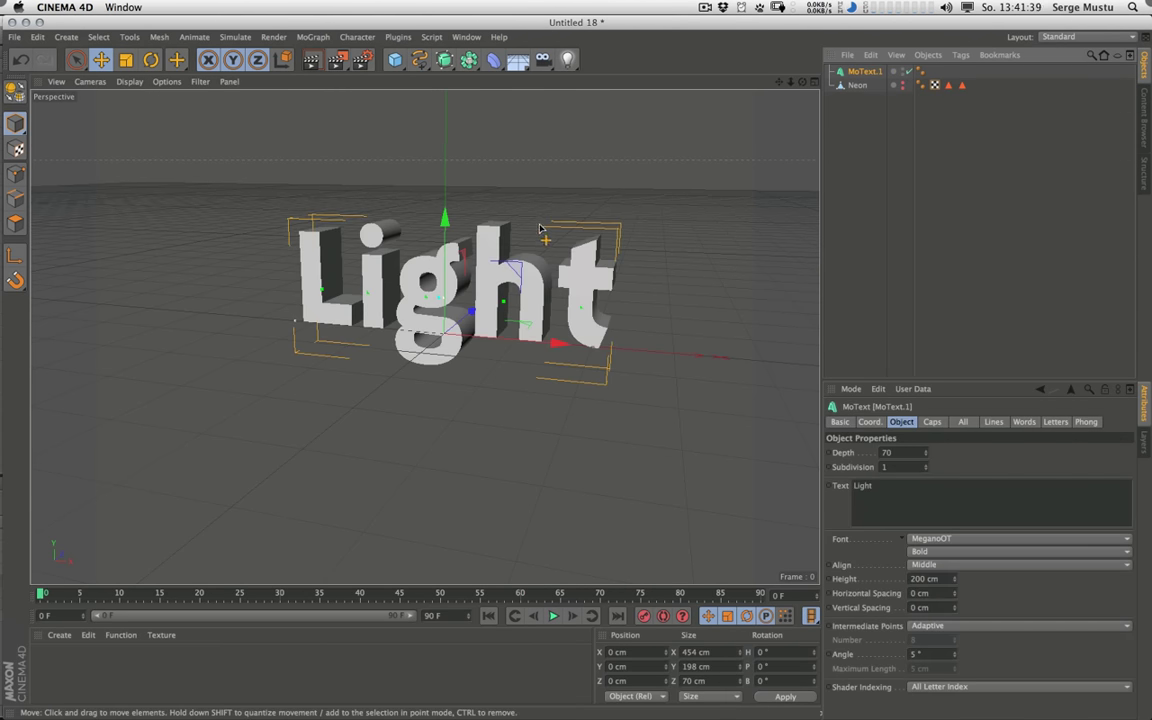
Step: Convert the Light text with the EDIT-OPTIMIZE user script and move MoText.2 below Neon
click(431, 37)
mouse_move(460, 57)
mouse_move(580, 284)
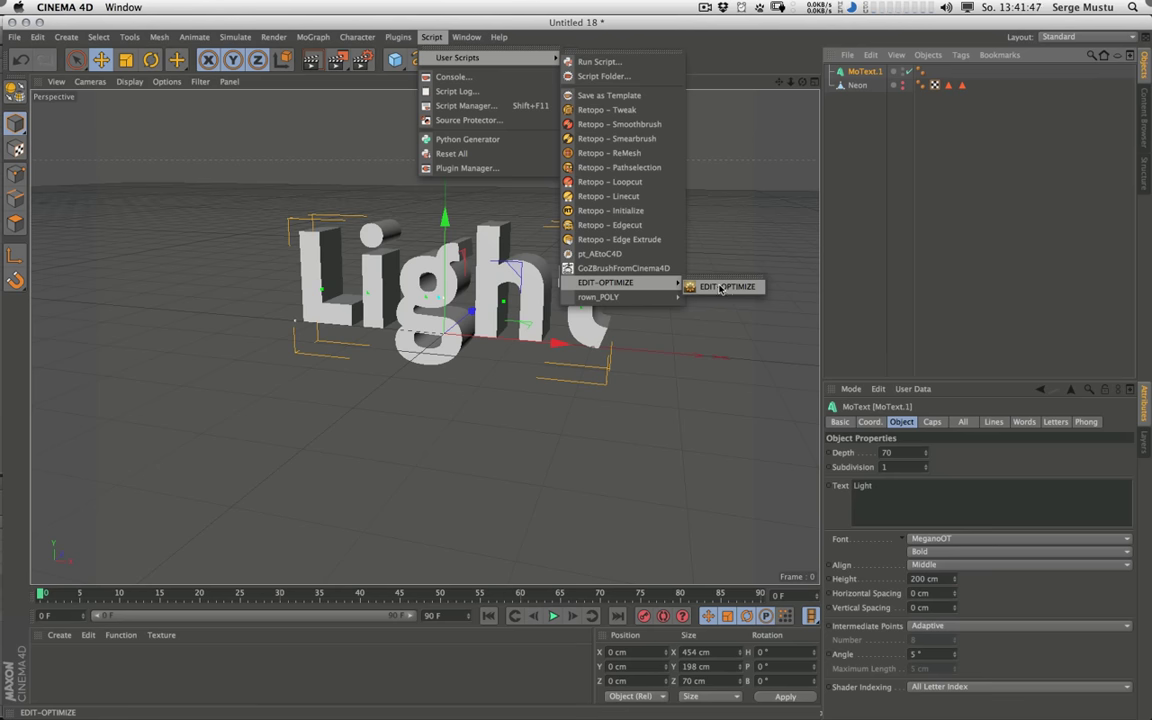
click(720, 288)
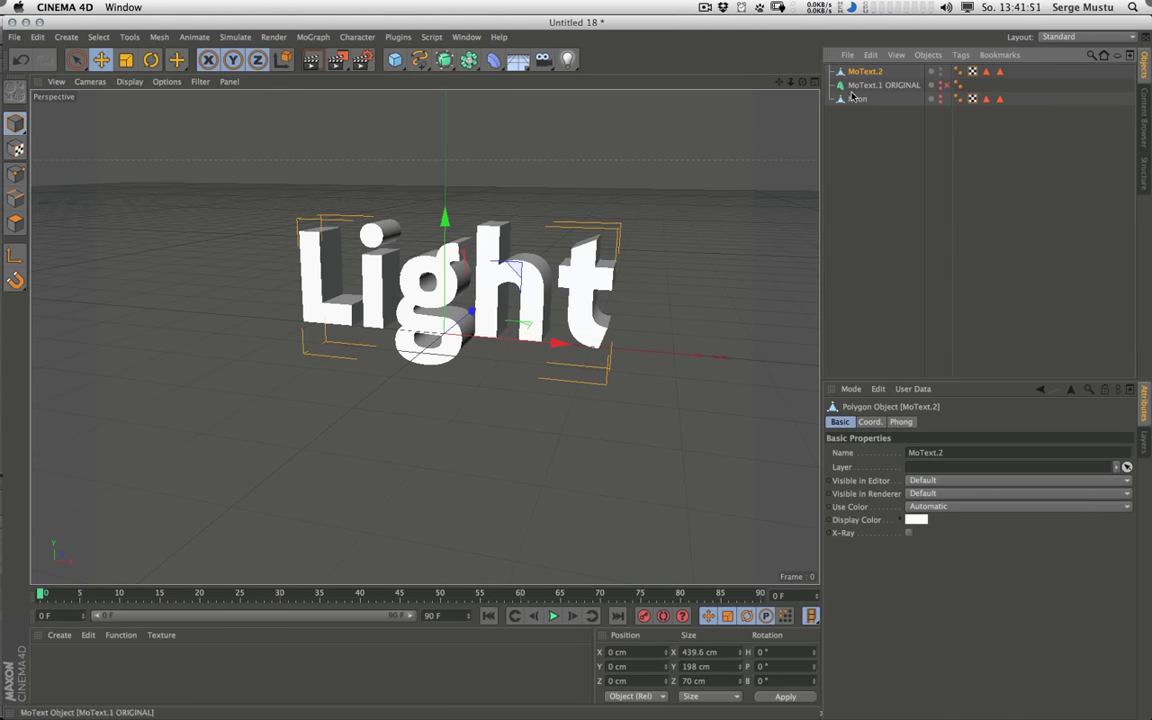
alt+drag(488, 309, 530, 305)
drag(864, 72, 858, 108)
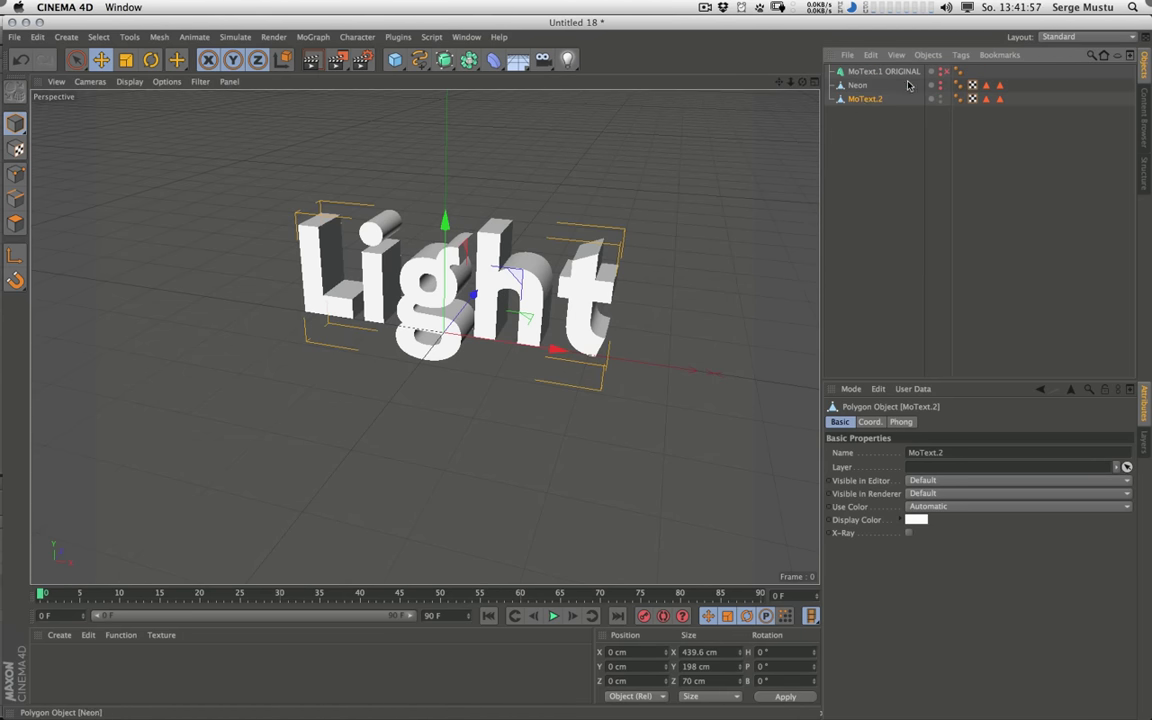
Step: Delete MoText.1 ORIGINAL and briefly check the Edit-Optimize script web page
click(880, 72)
key(Delete)
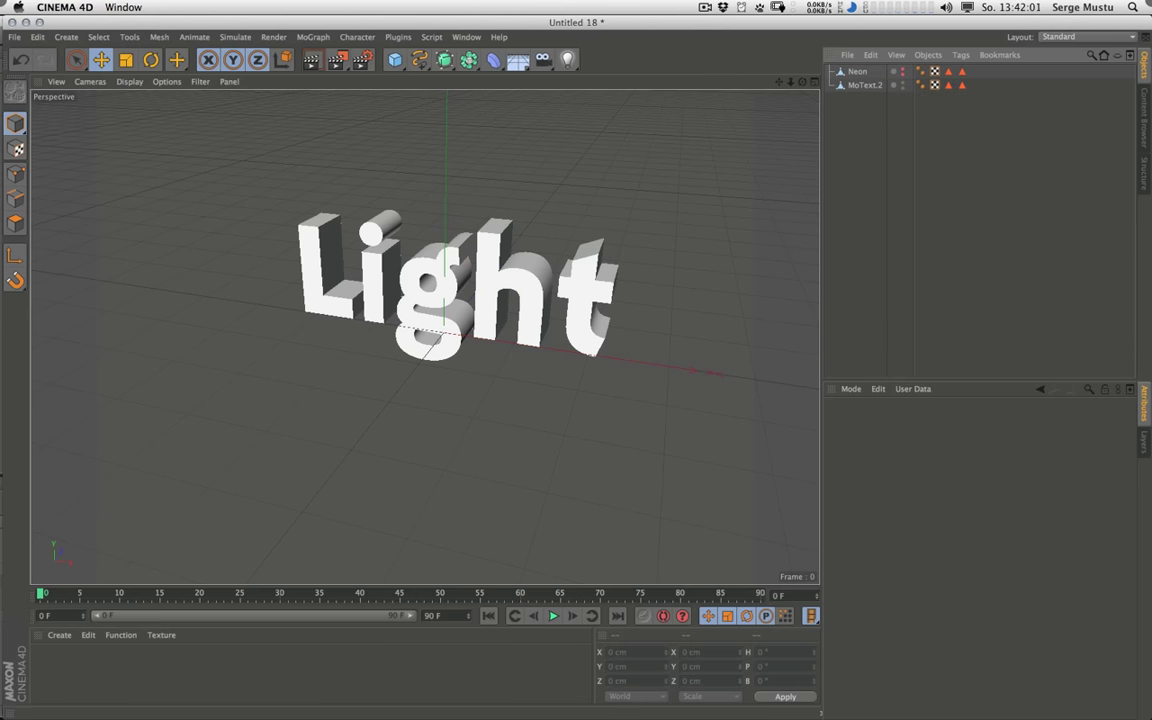
key(super+Tab)
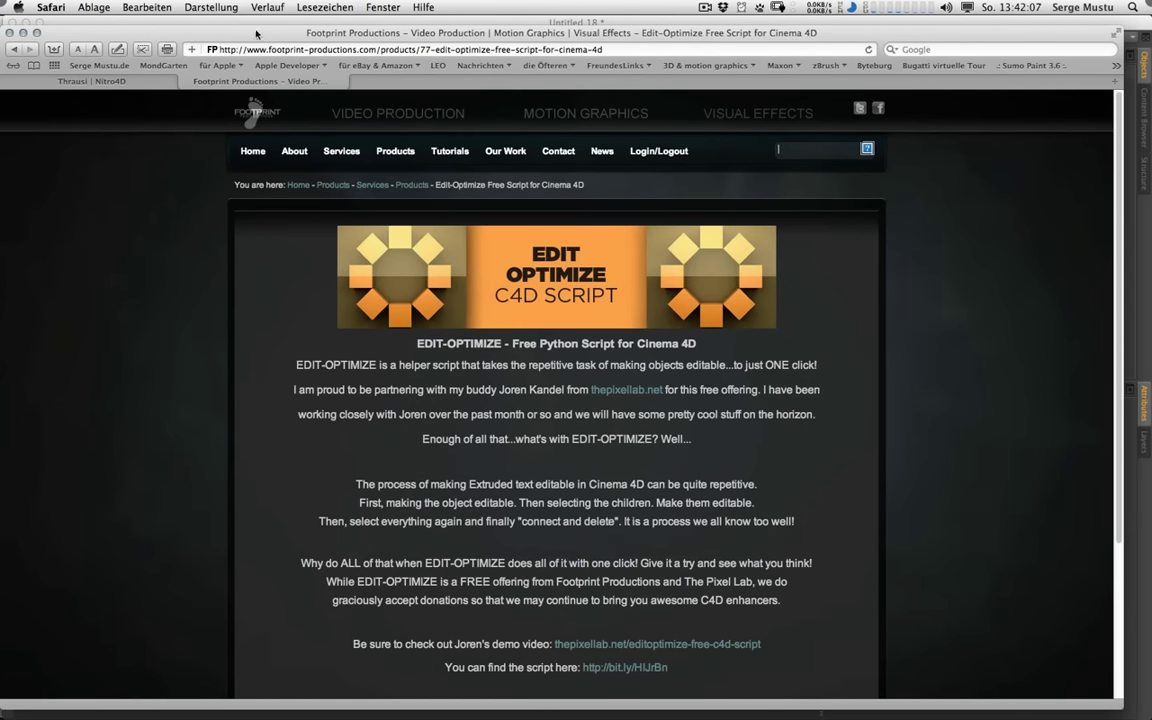
key(super+h)
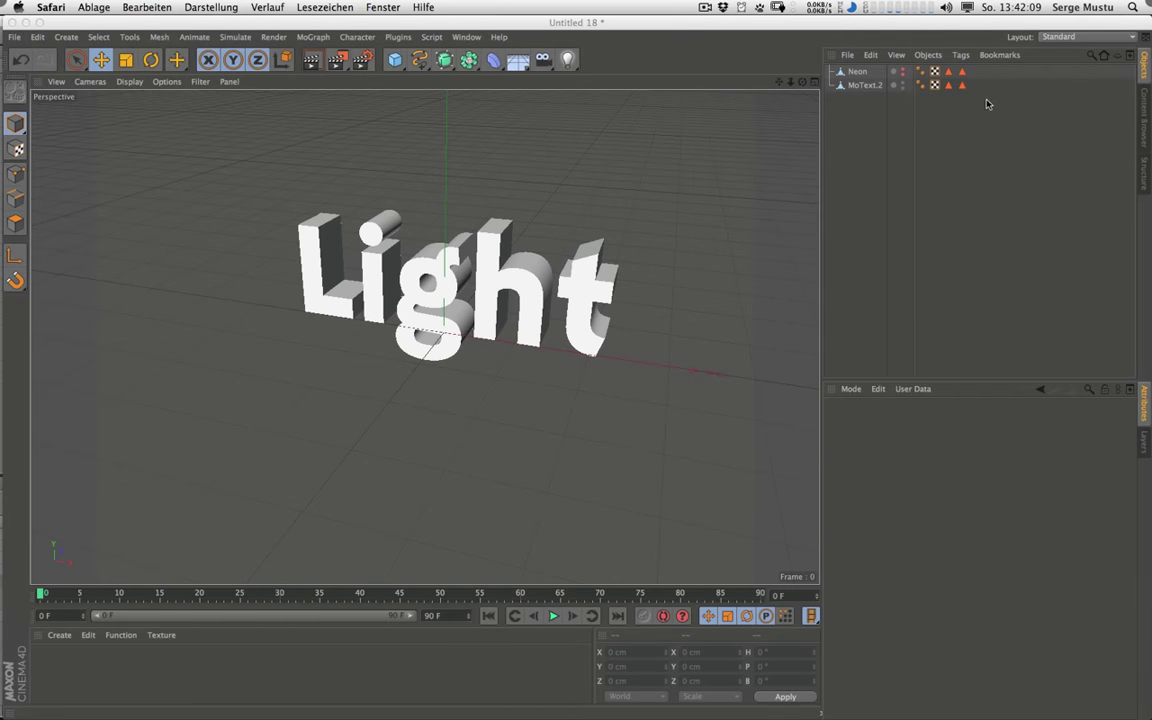
Step: Delete the polygon selection tags, rename MoText.2 to 'Light', and hide it
drag(990, 105, 935, 50)
key(Delete)
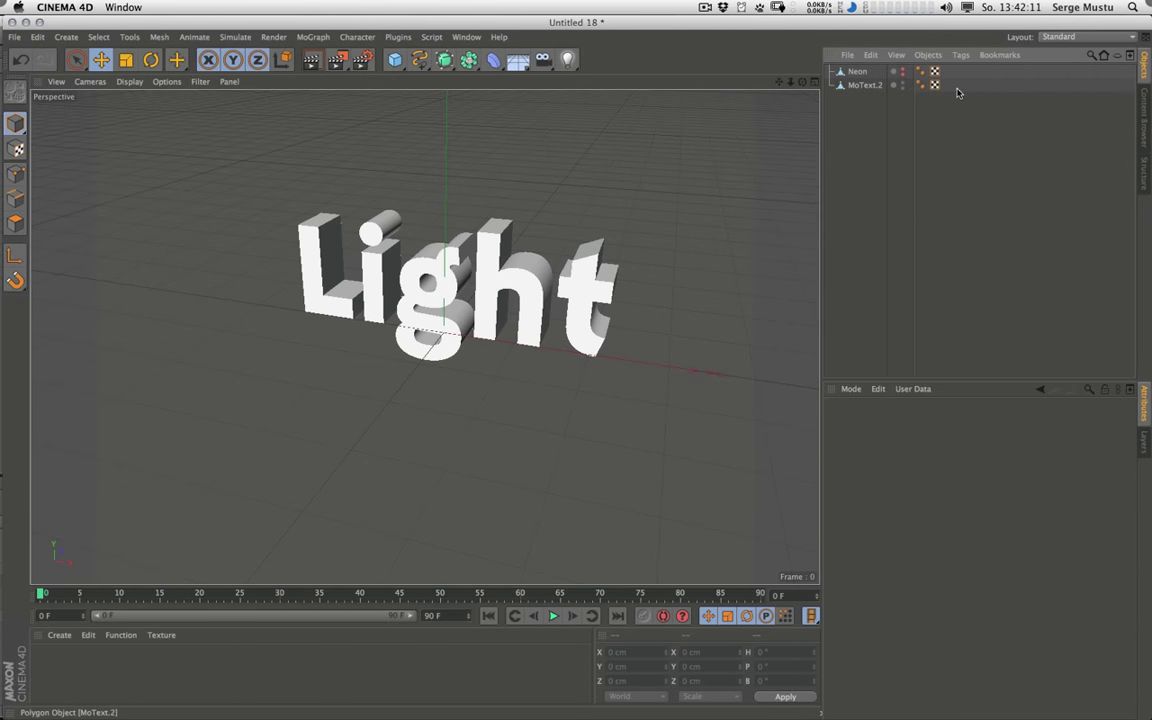
double_click(863, 85)
text(L)
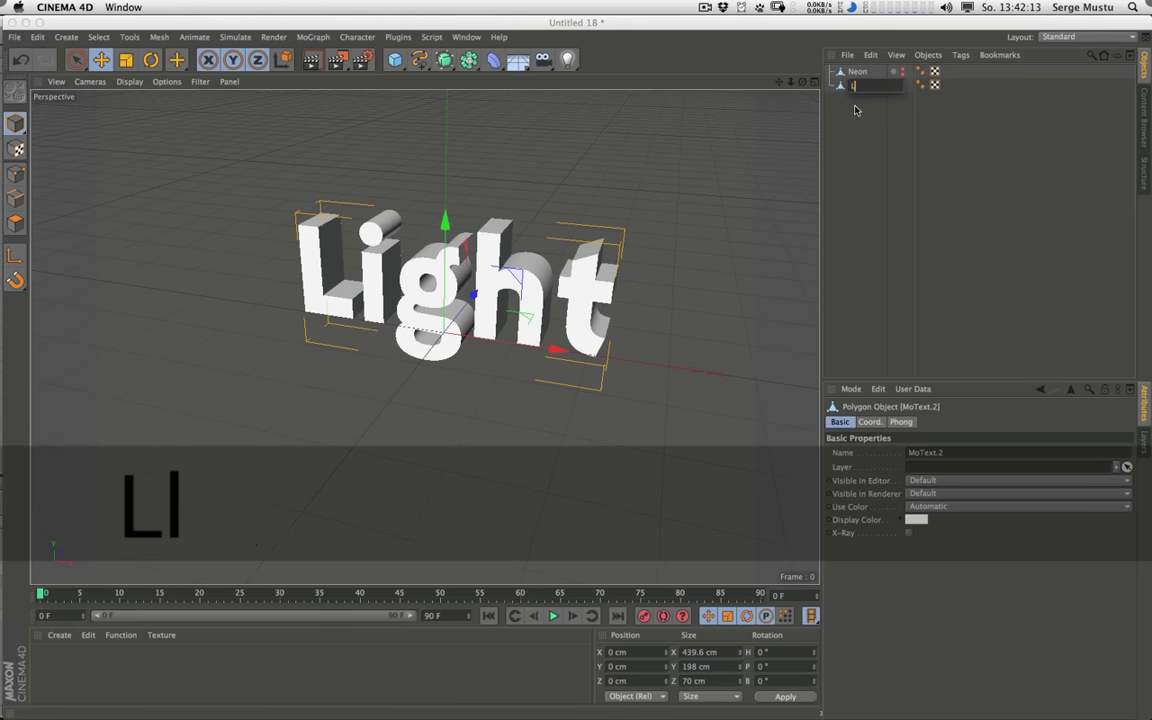
text(ight)
key(Return)
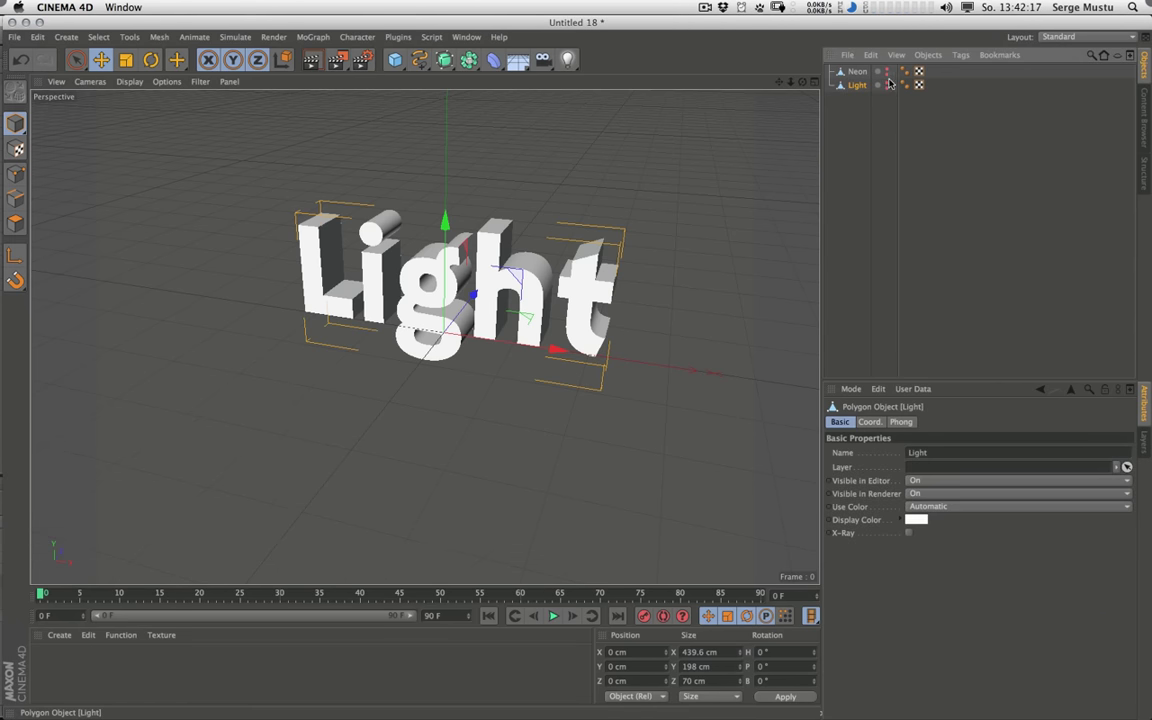
ctrl+double_click(882, 85)
Step: Show and select Neon, then create a new material named 'Outside'
ctrl+click(884, 72)
click(857, 72)
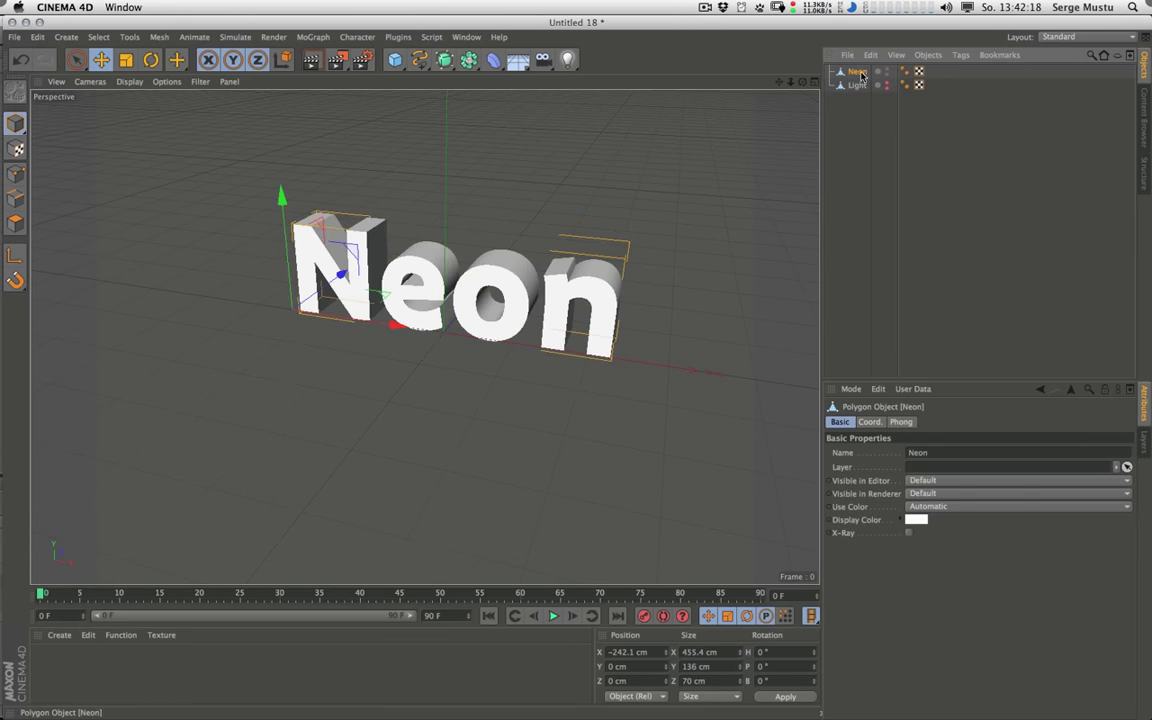
click(60, 637)
click(80, 463)
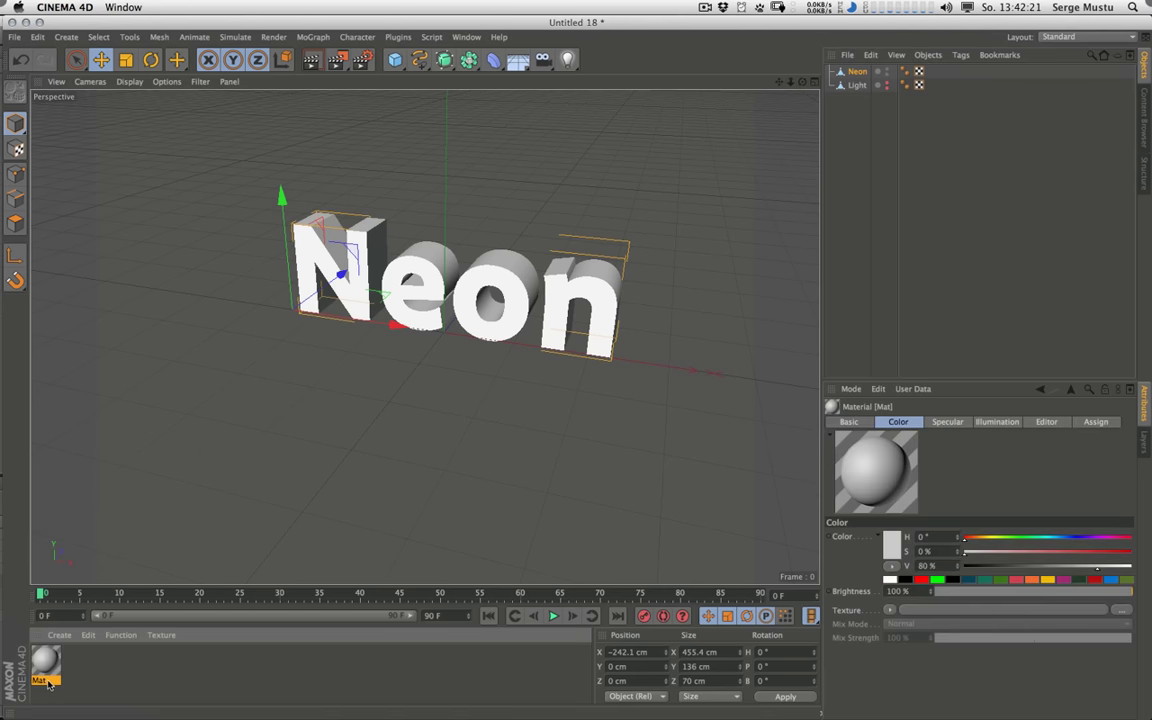
text(Outside)
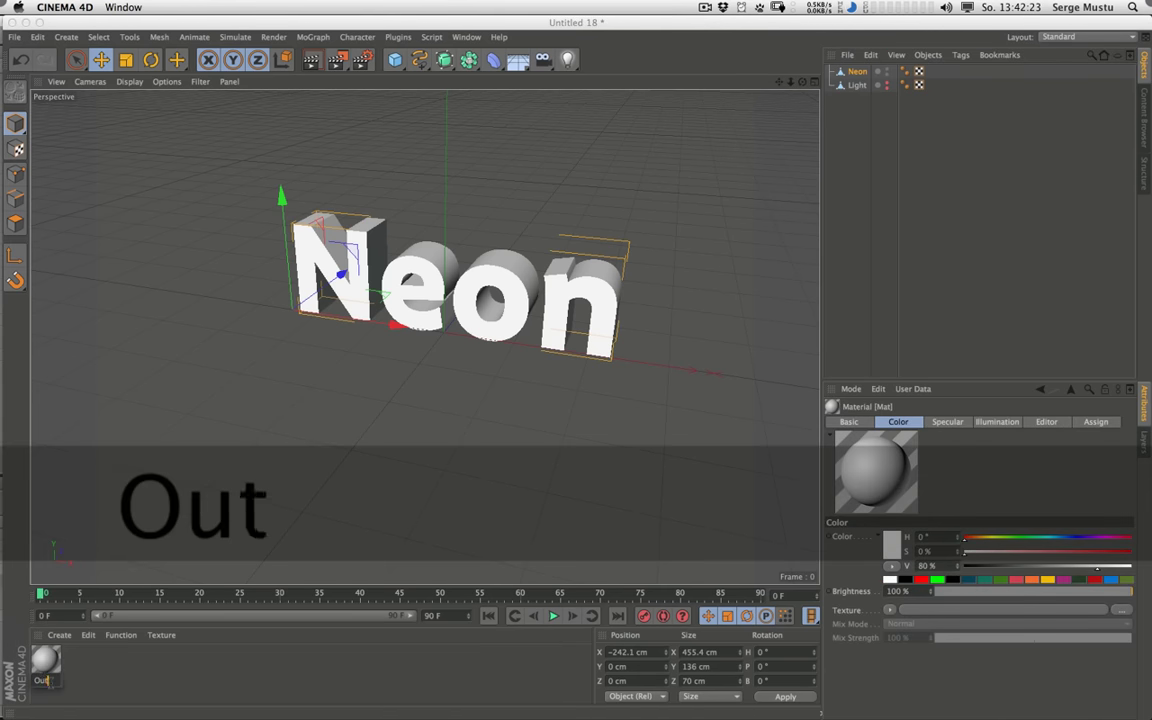
key(Return)
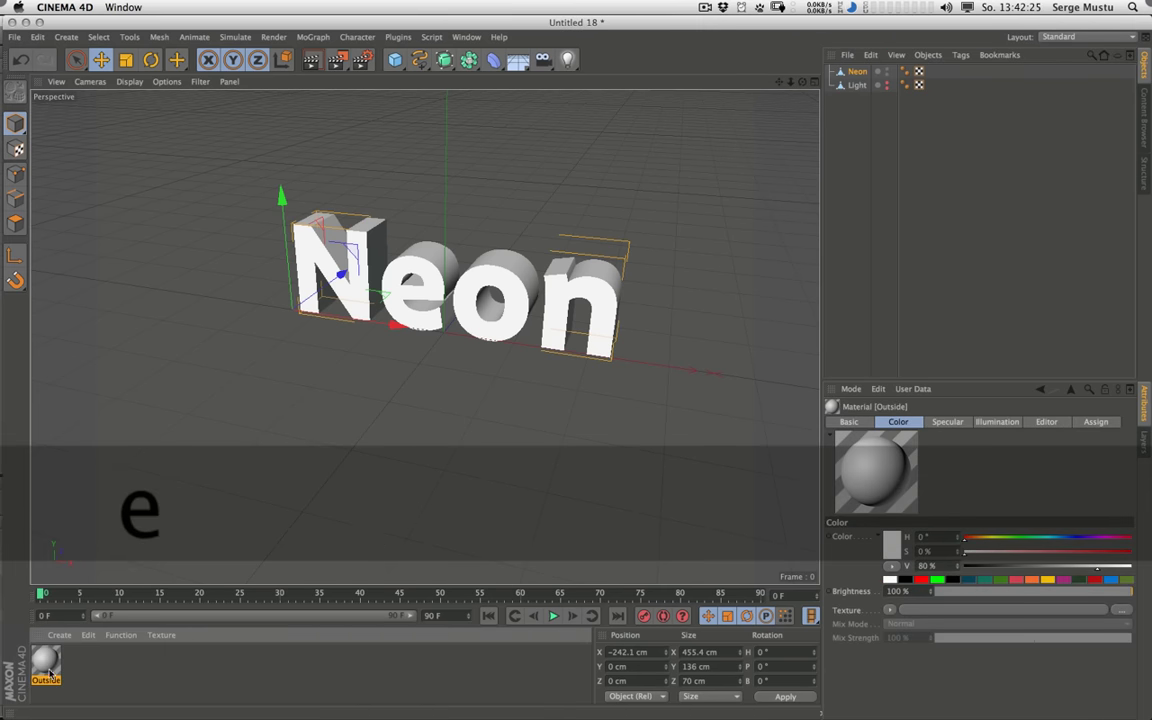
Step: Copy the material as 'Inside' and apply Outside to the text objects
ctrl+drag(55, 665, 80, 662)
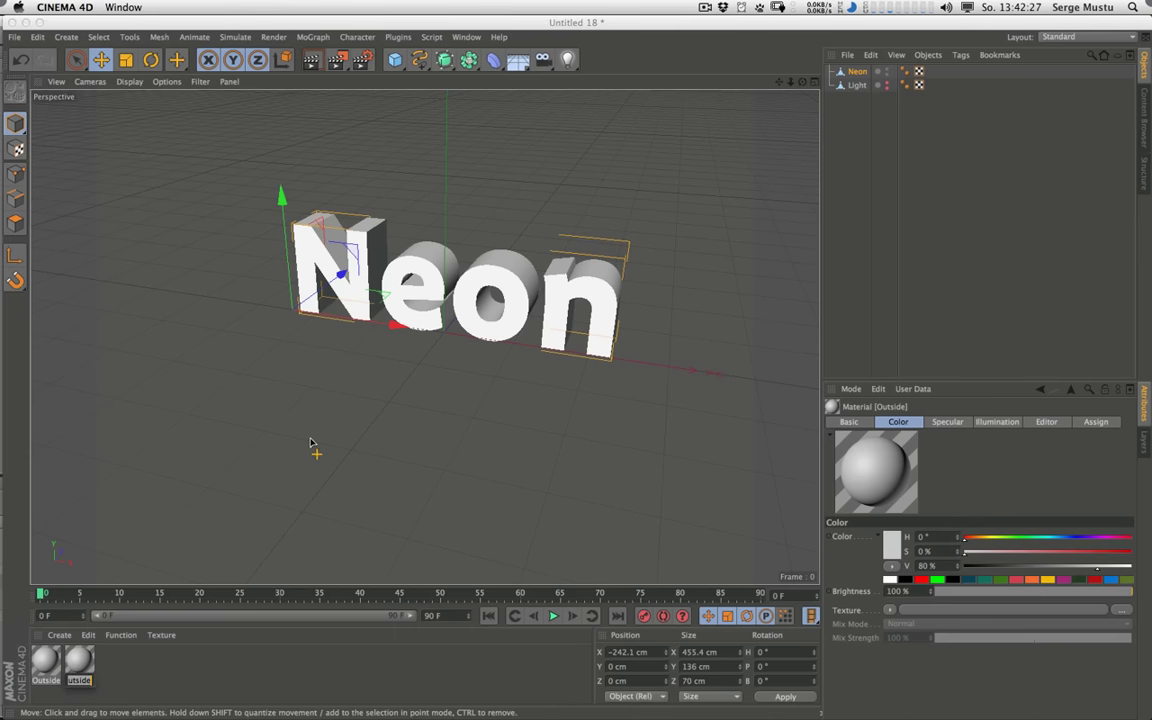
text(Inside)
key(Return)
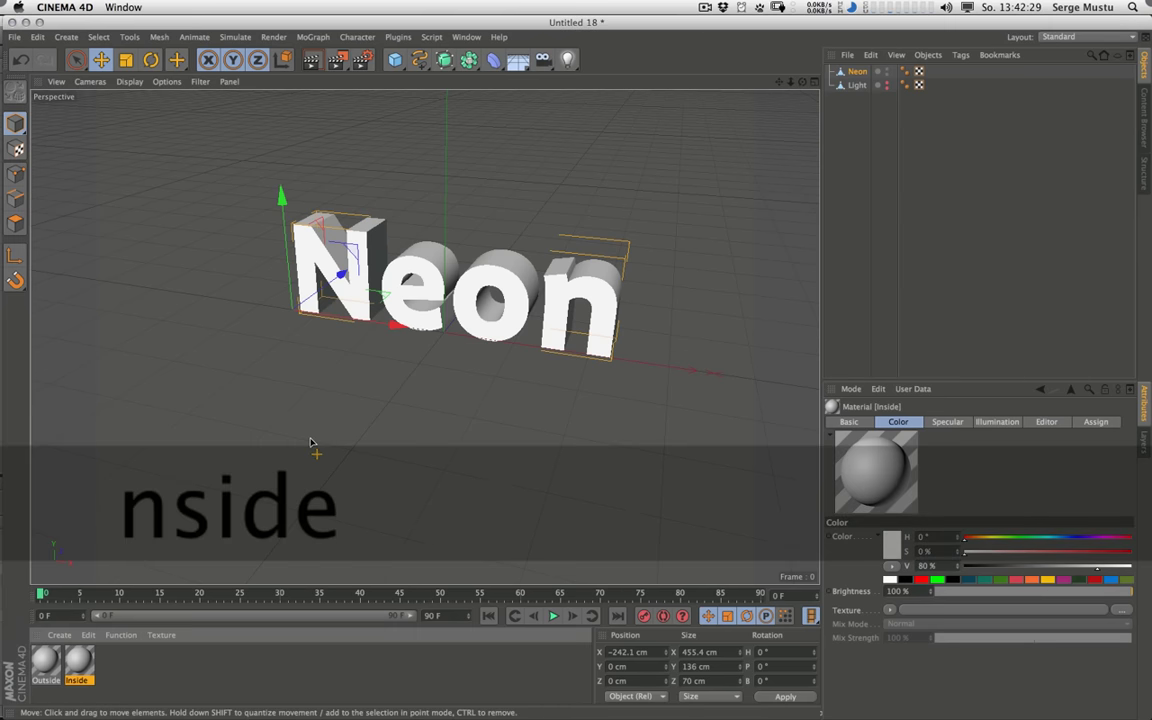
drag(671, 393, 868, 74)
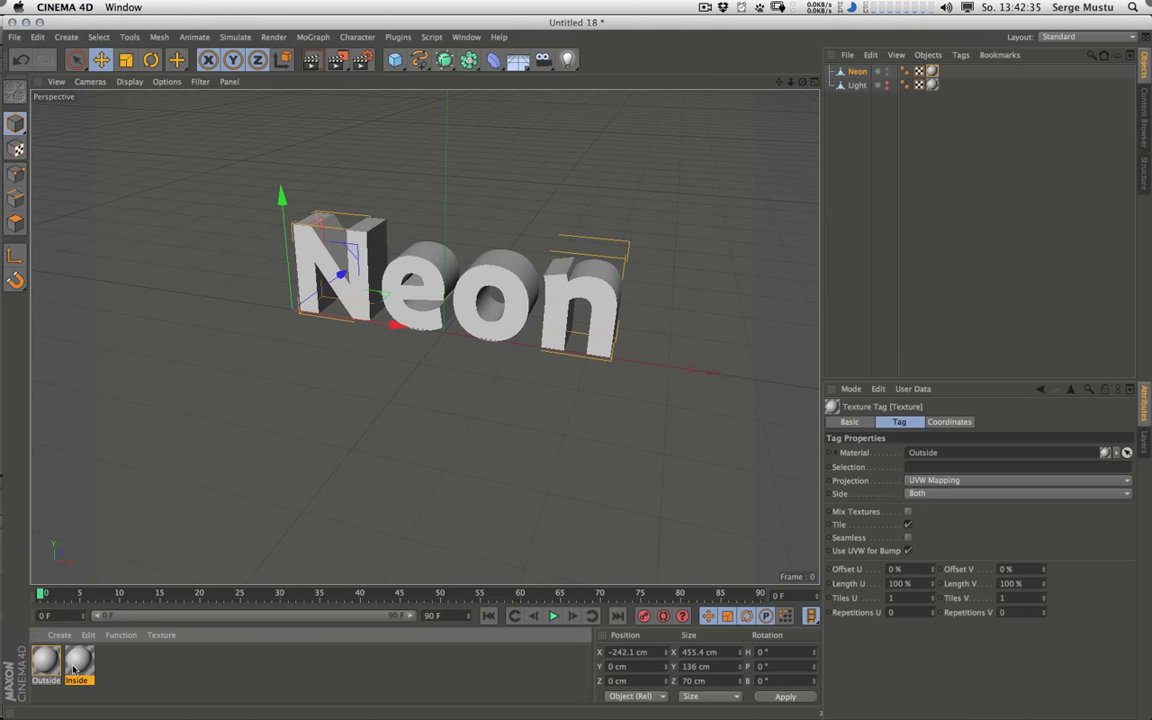
alt+drag(485, 338, 465, 321)
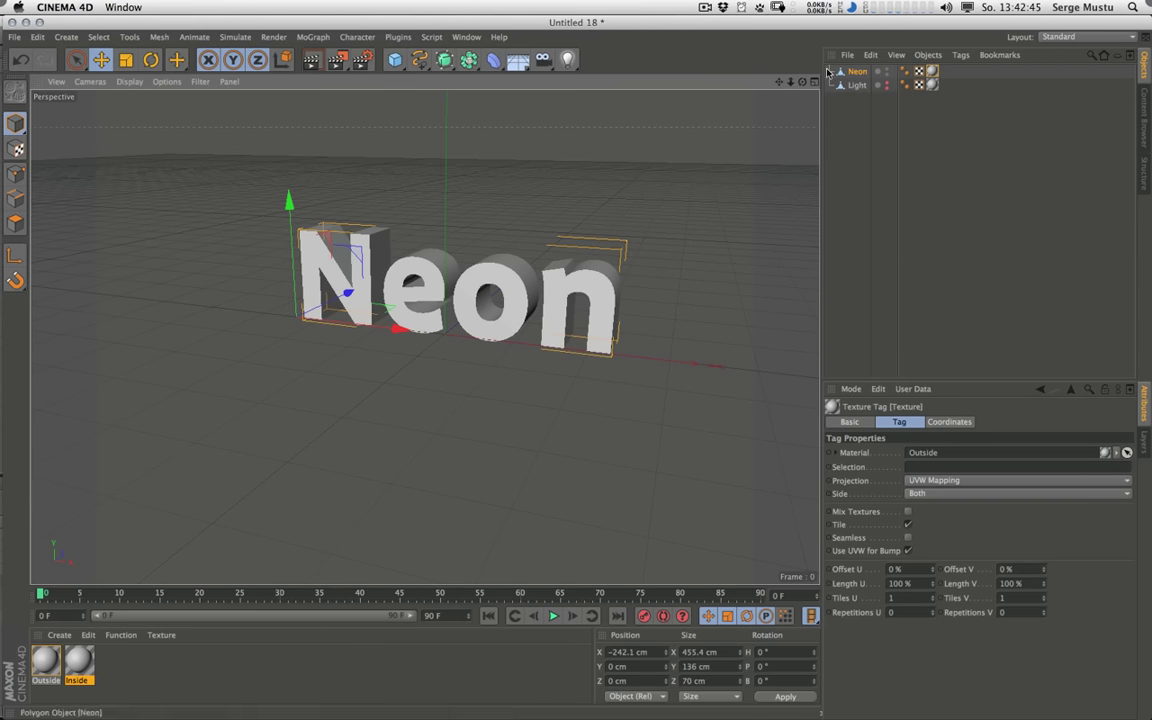
Step: Centre the Neon object's axis with Mesh > Axis Center
click(157, 38)
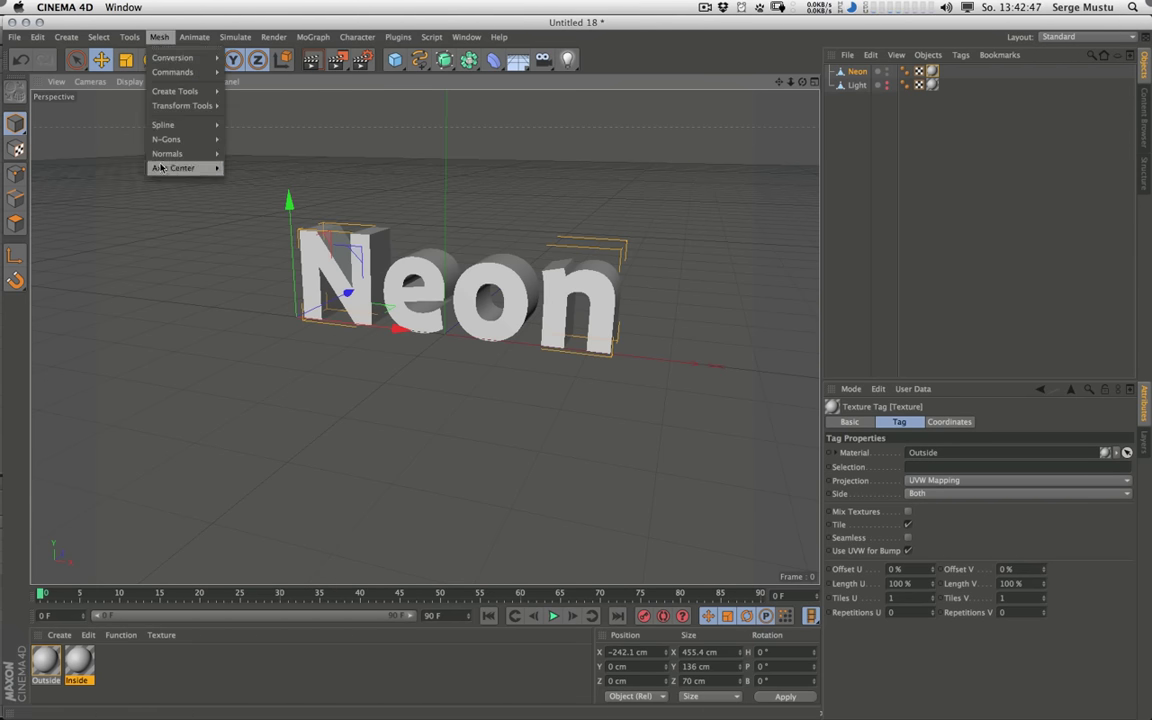
mouse_move(185, 167)
click(236, 173)
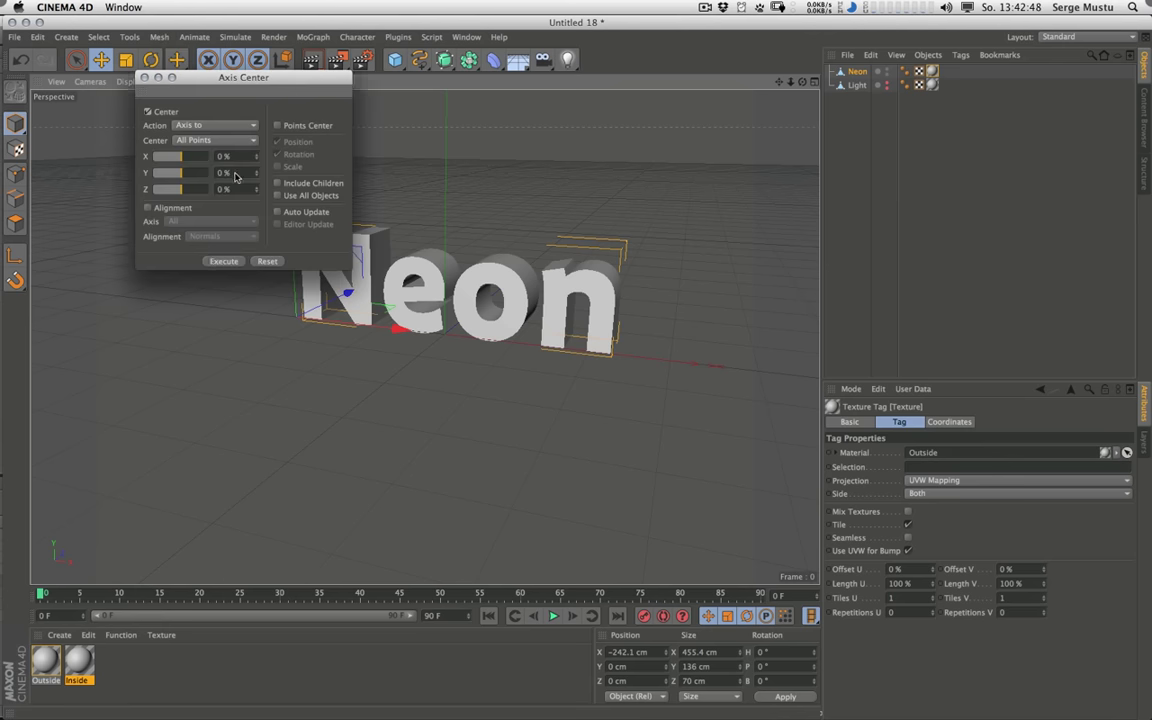
click(224, 262)
click(144, 77)
click(160, 37)
mouse_move(186, 169)
click(140, 210)
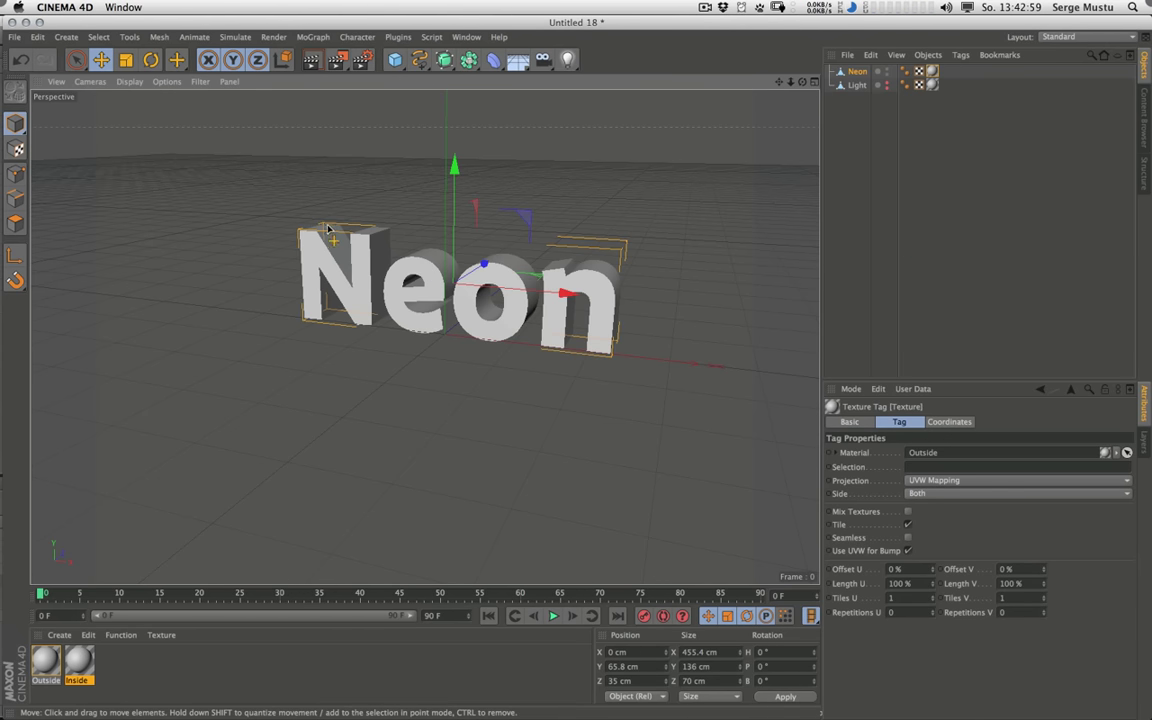
Step: Select Light, hide Neon, and centre Light's axis with Axis Center
click(857, 86)
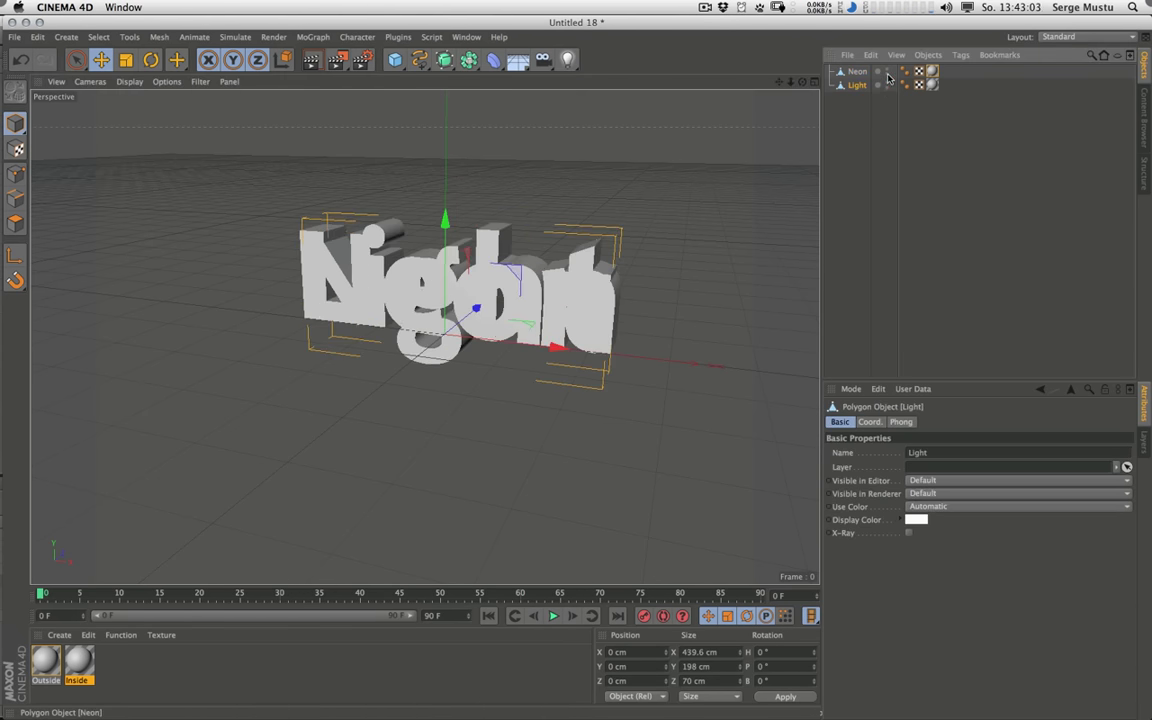
click(884, 72)
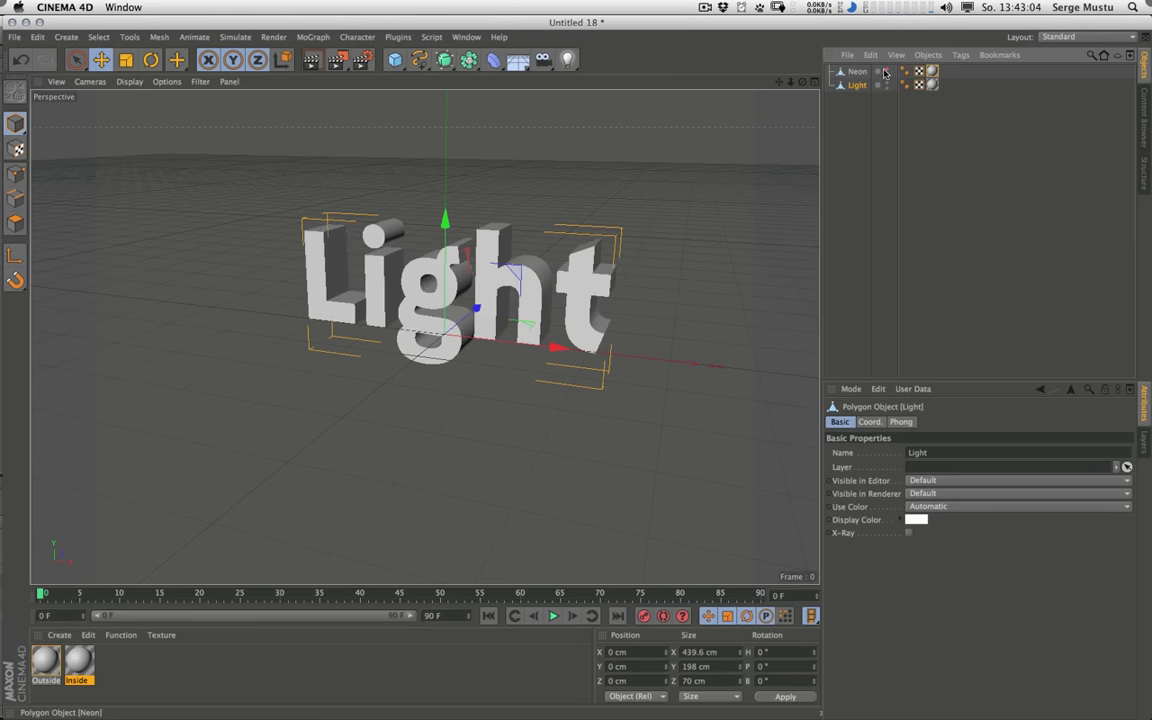
click(159, 37)
mouse_move(187, 170)
click(250, 172)
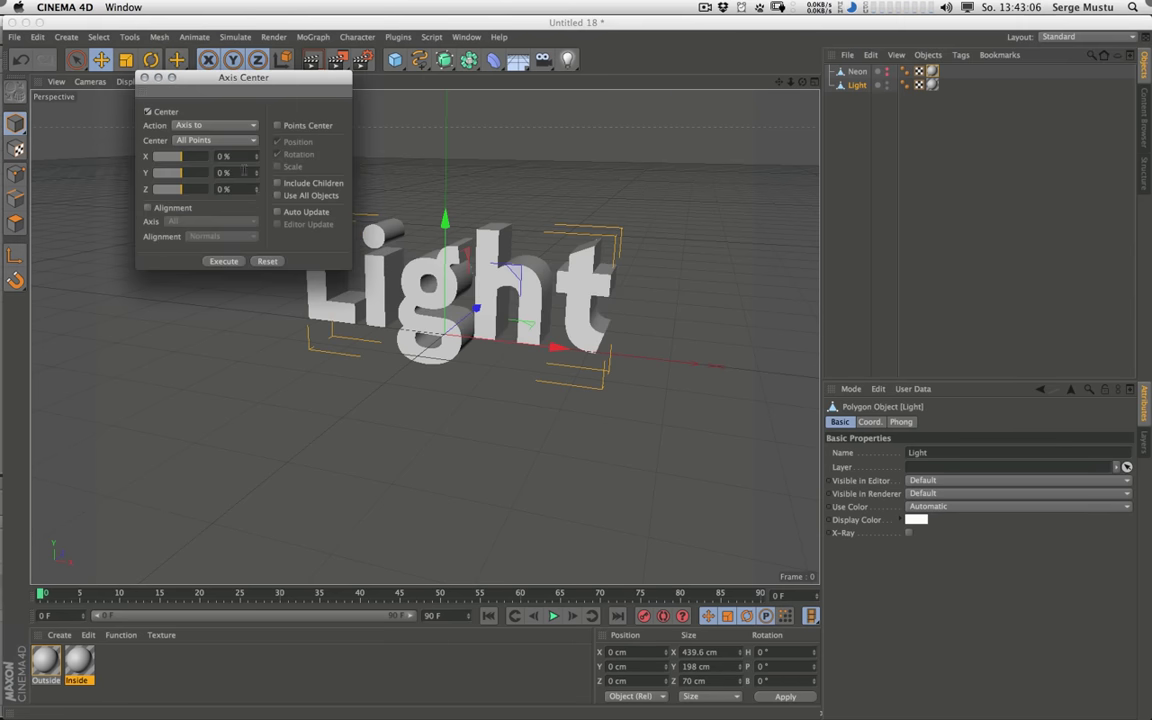
click(222, 261)
click(144, 77)
mouse_move(513, 262)
alt+mouse_down()
mouse_move(520, 328)
mouse_move(507, 272)
alt+mouse_up()
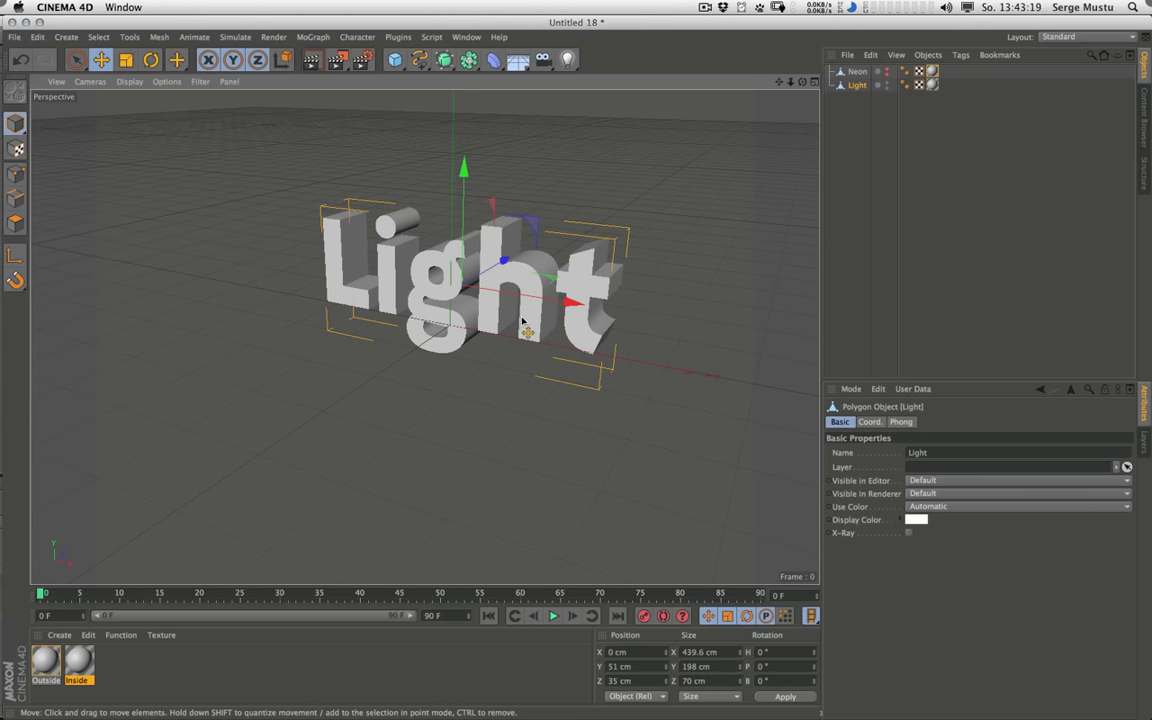
alt+drag(505, 311, 472, 328)
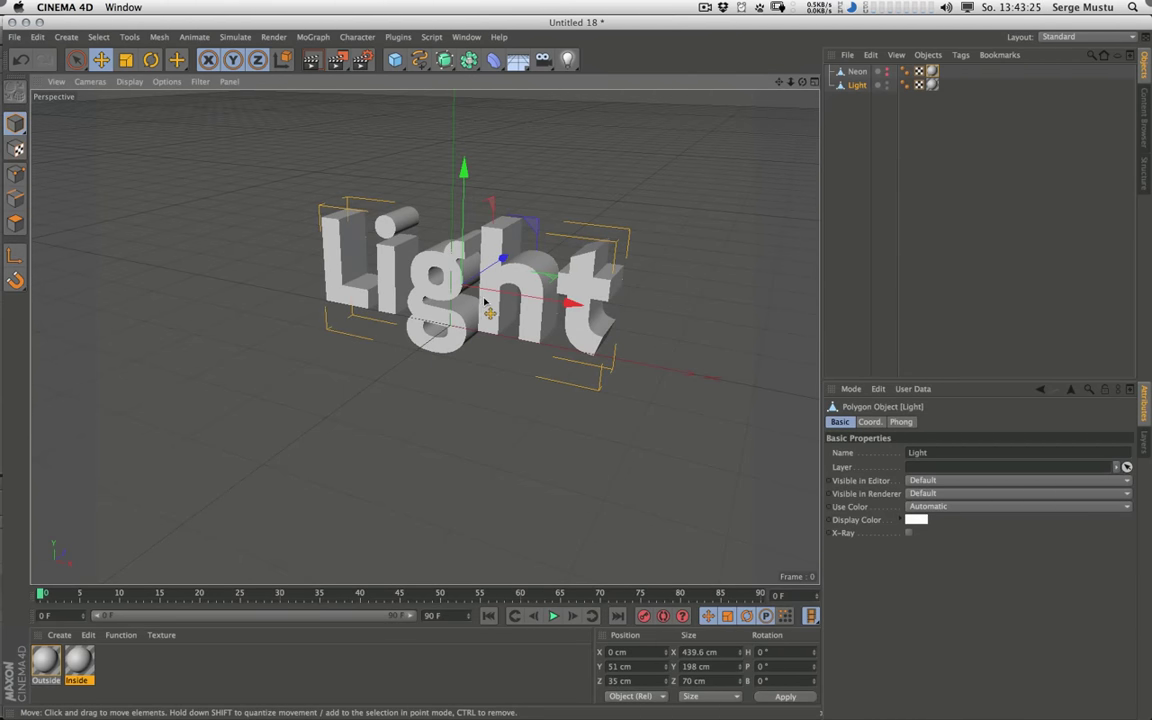
Step: Launch Plugins > Xplode and follow its Xplode 1.1 link to the website
click(399, 38)
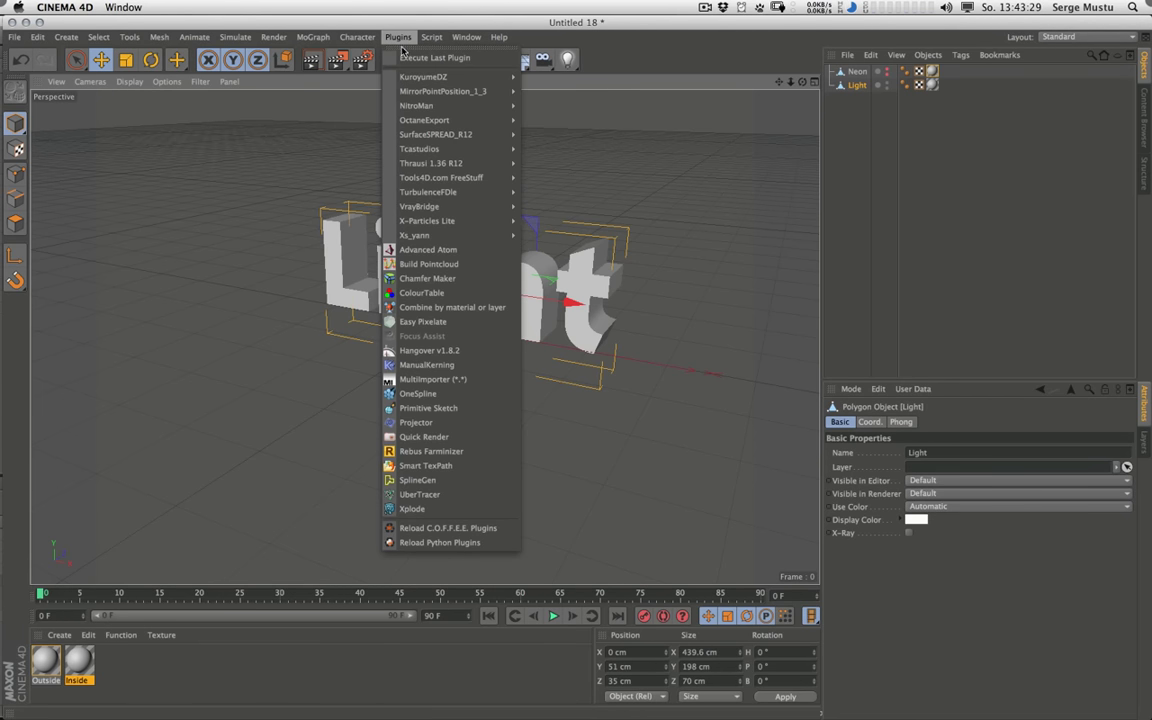
click(420, 505)
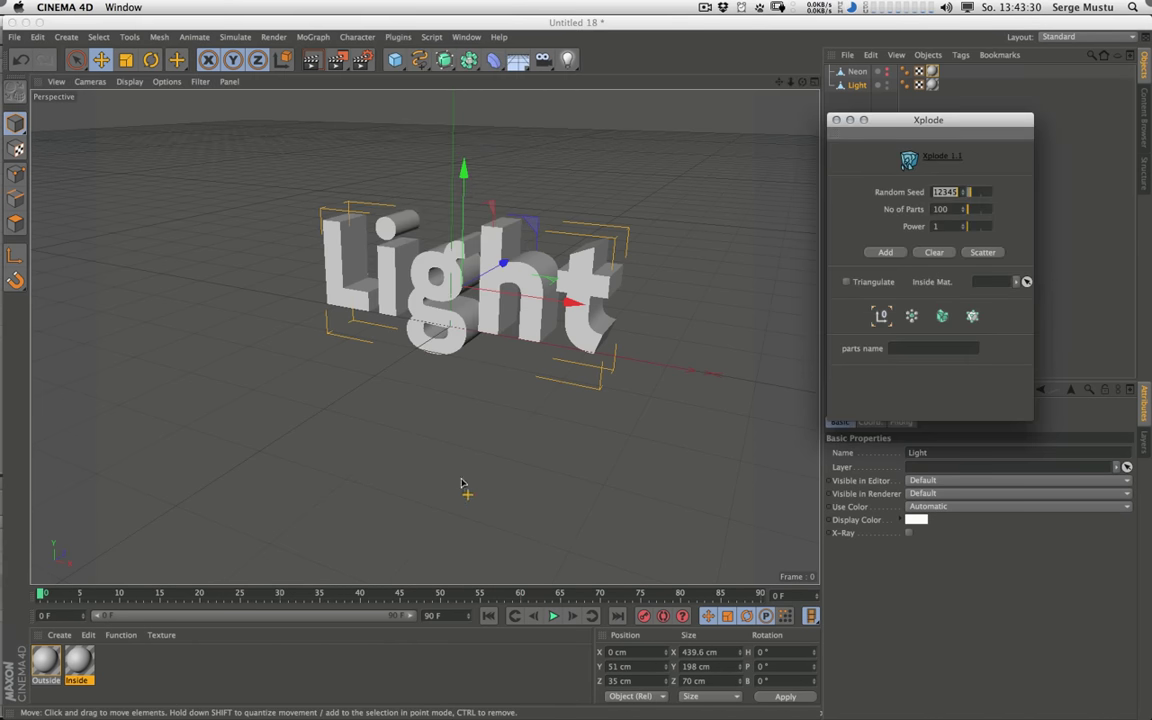
click(938, 157)
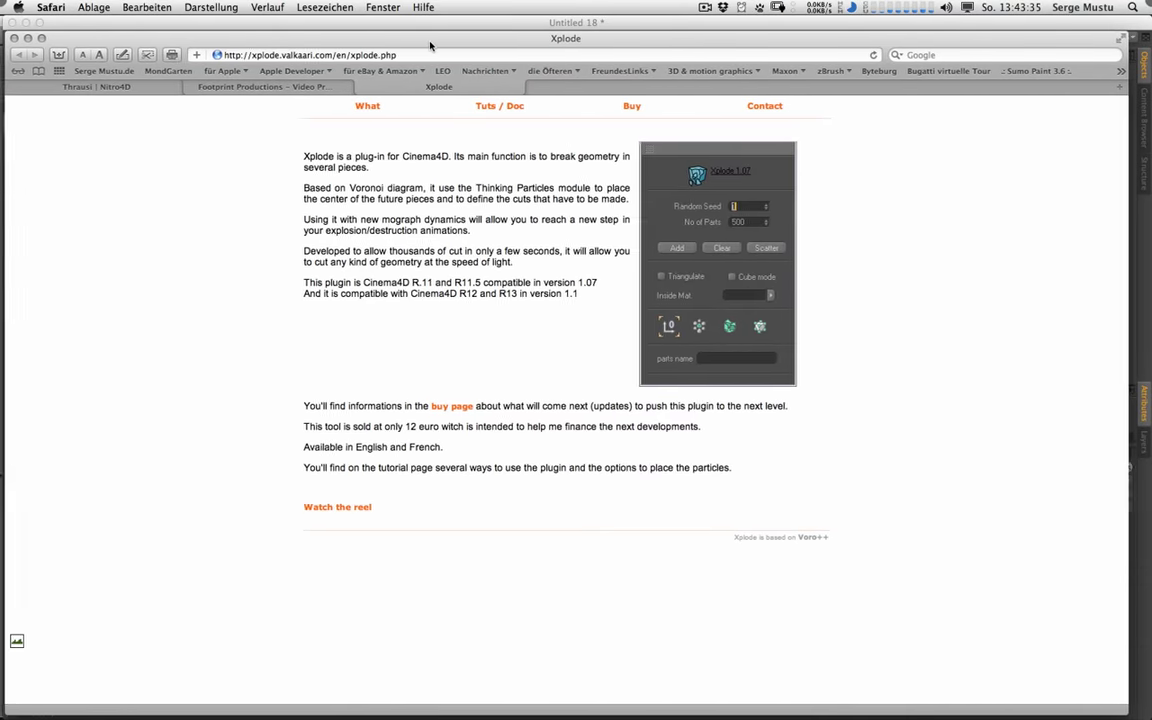
Step: Browse the Thrausi | Nitro4D and Xplode pages, then minimise Safari
drag(424, 42, 432, 41)
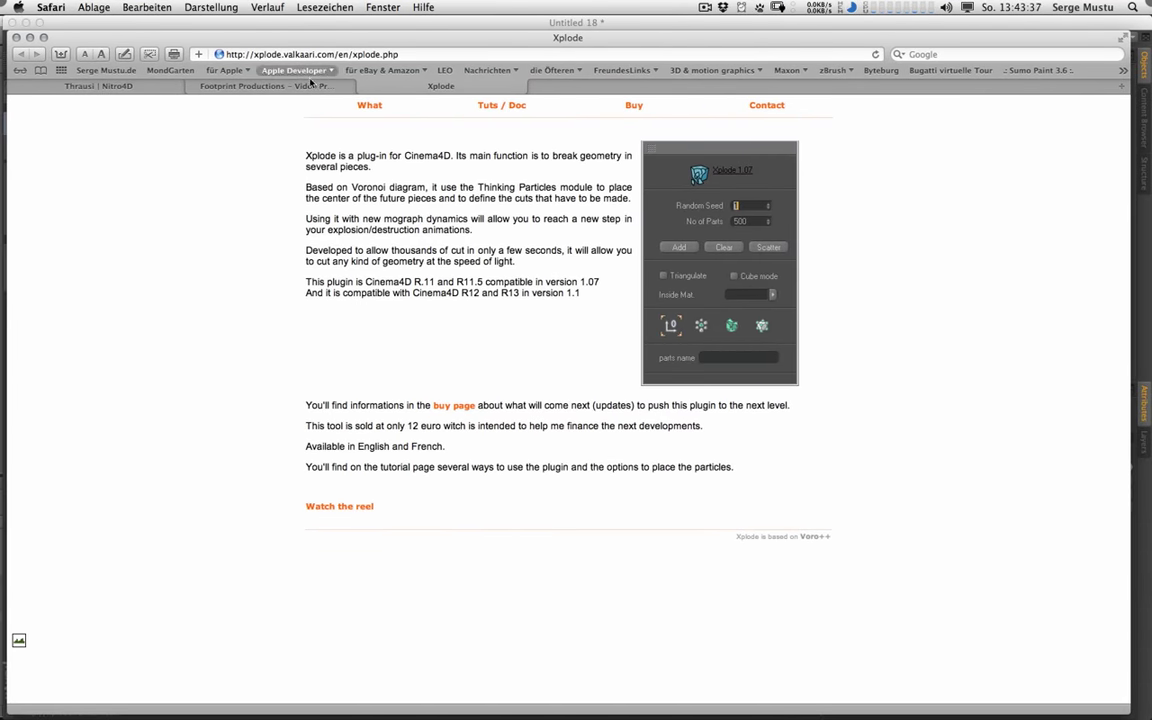
click(114, 88)
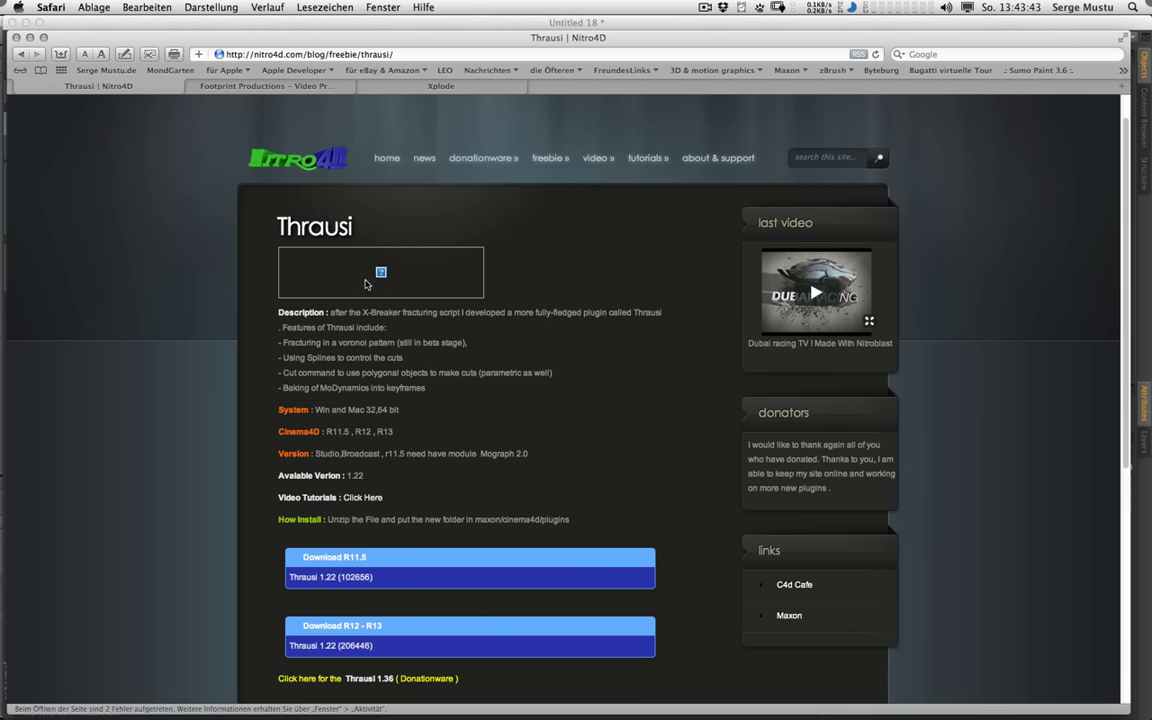
click(435, 86)
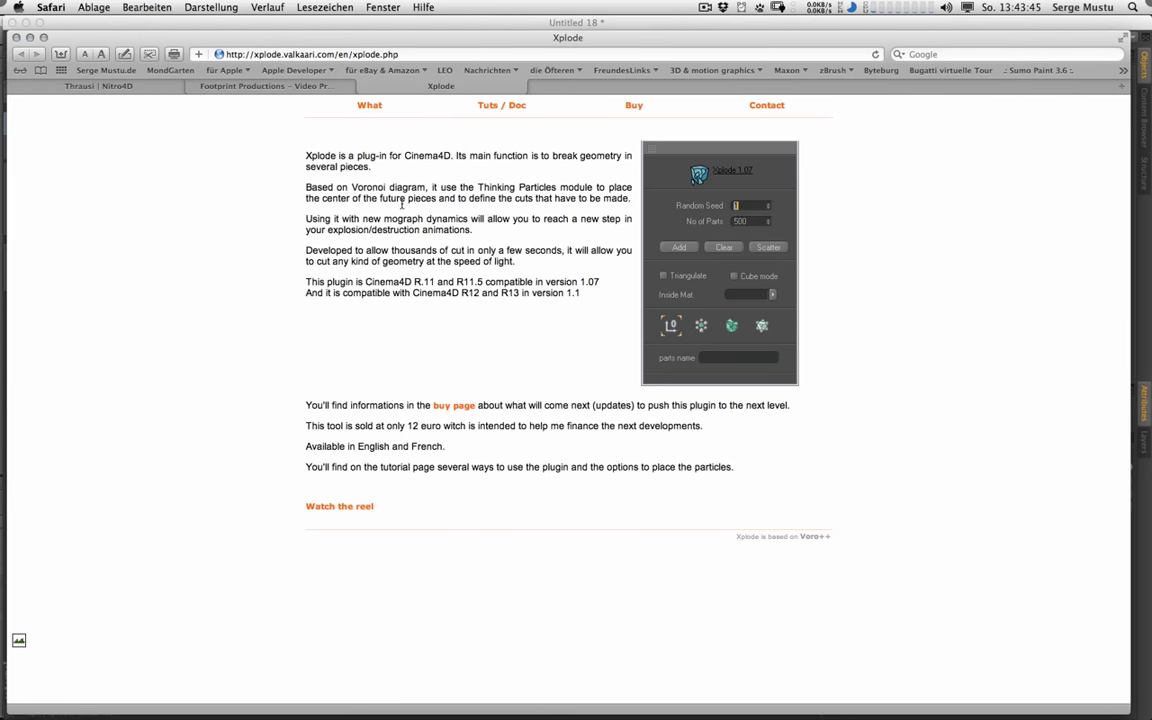
double_click(178, 37)
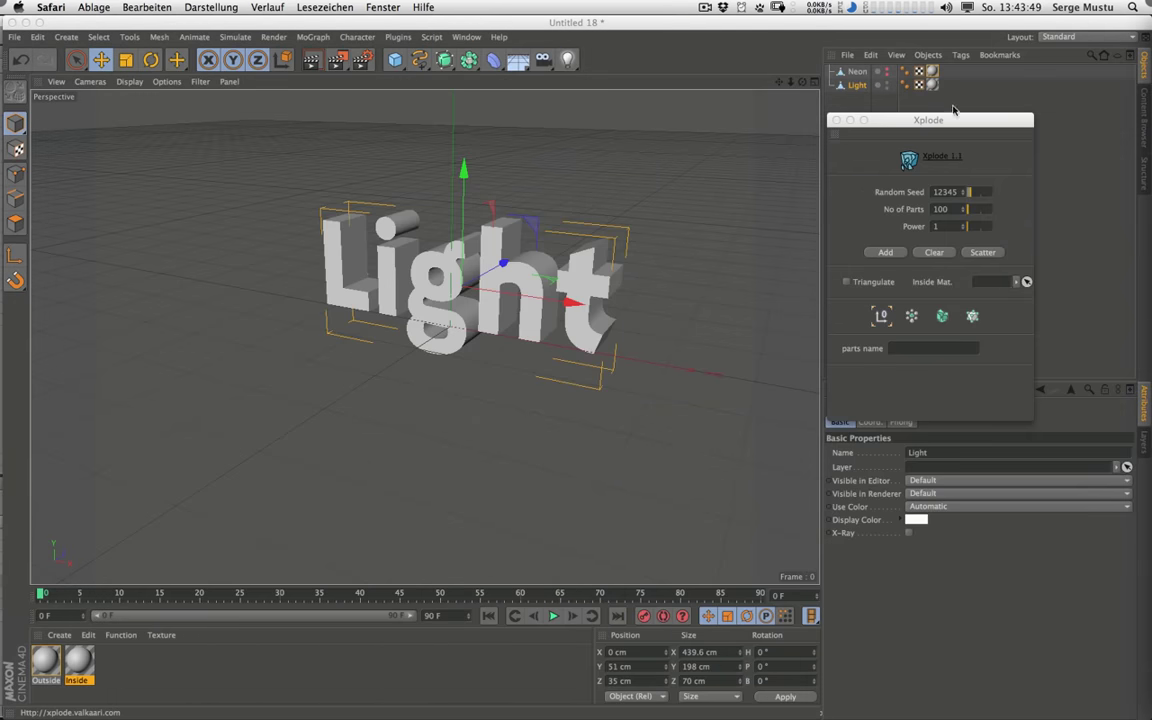
Step: Set Inside as Xplode's inside material, 250 parts, then add and scatter the Light text
click(946, 118)
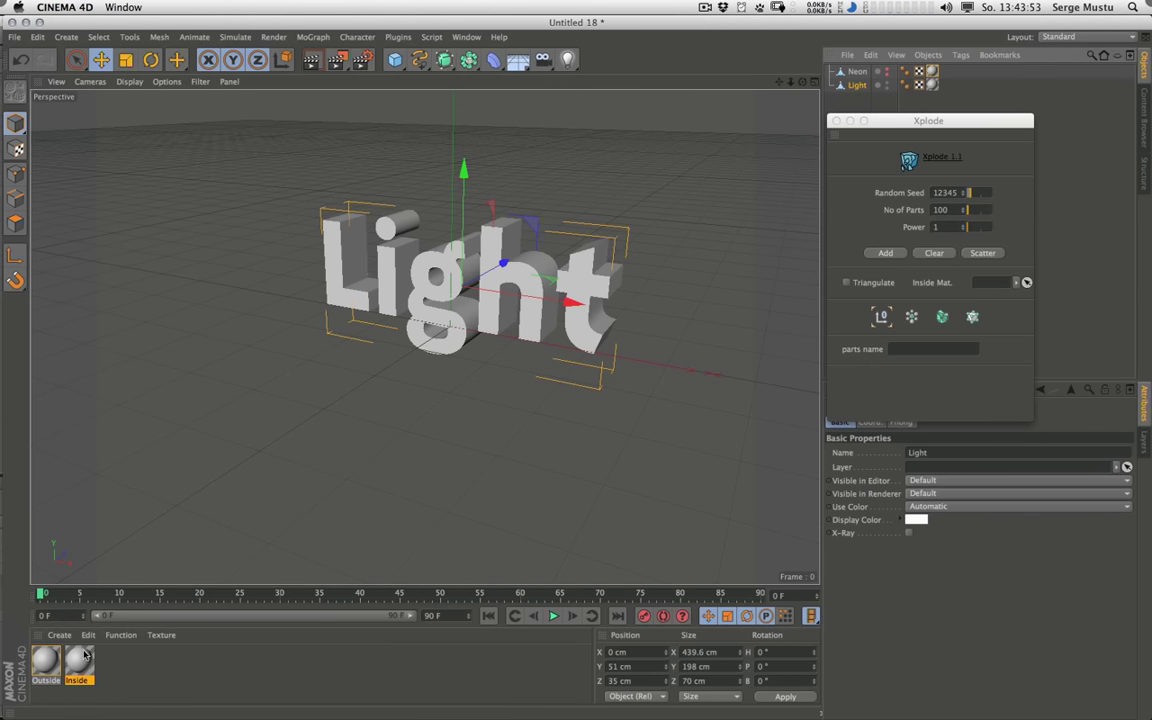
drag(83, 657, 990, 285)
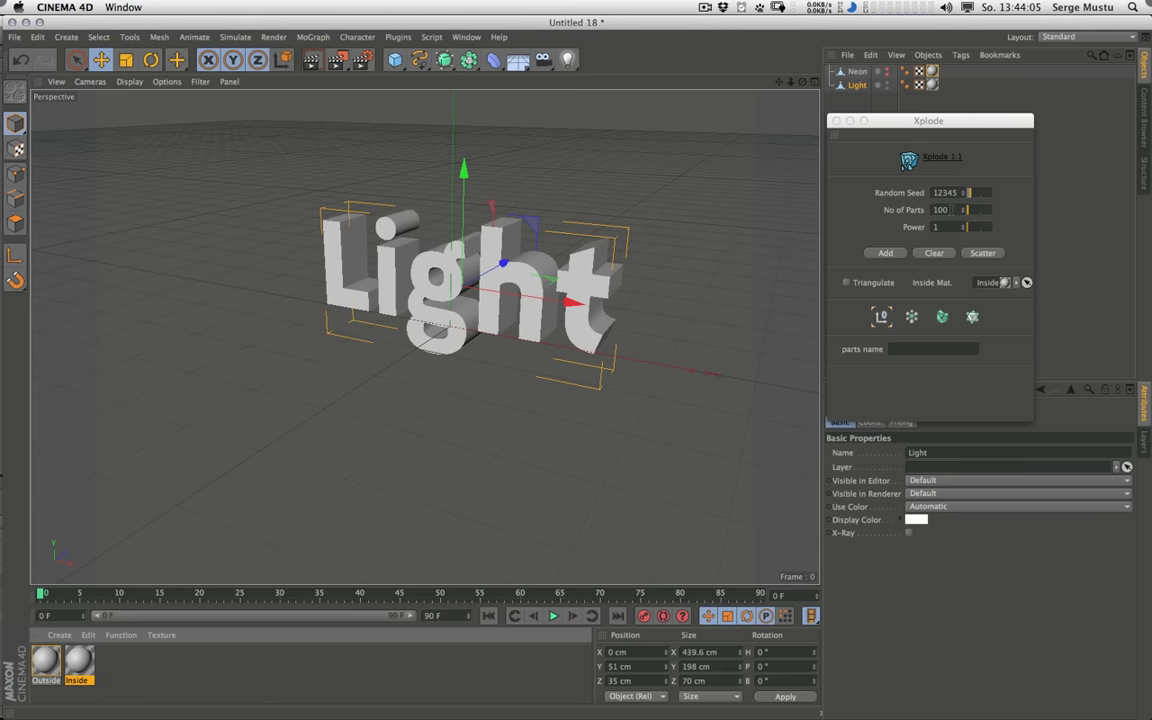
click(878, 212)
text(250)
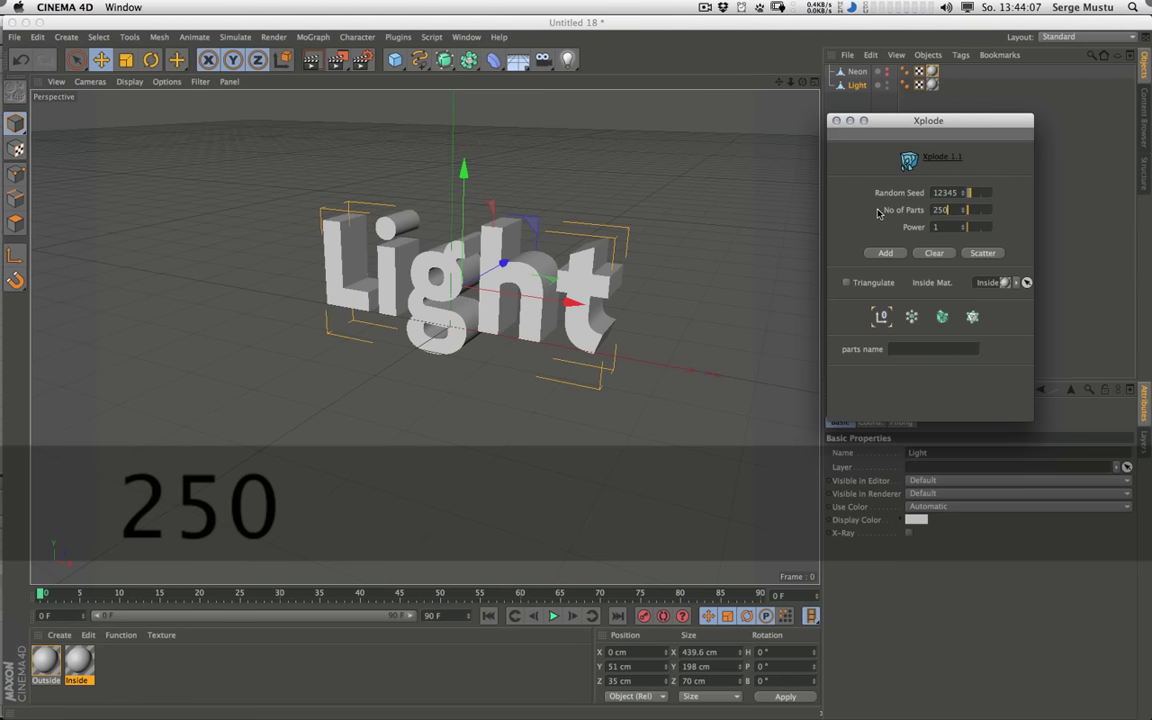
key(Return)
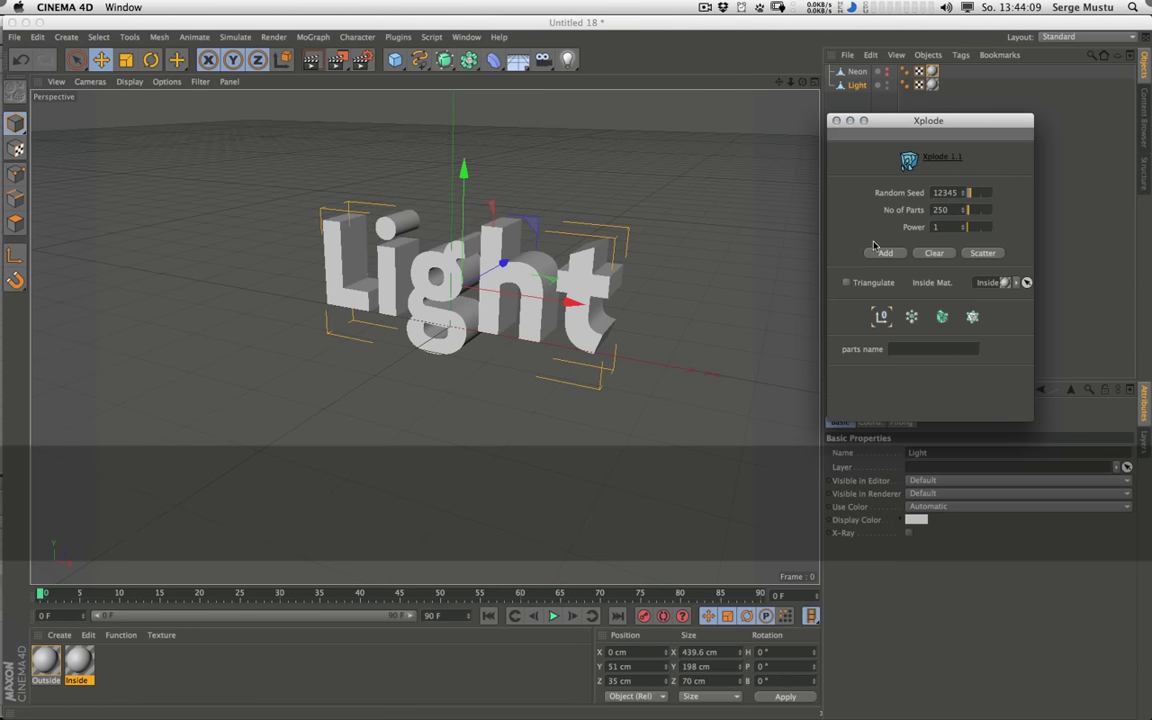
click(871, 254)
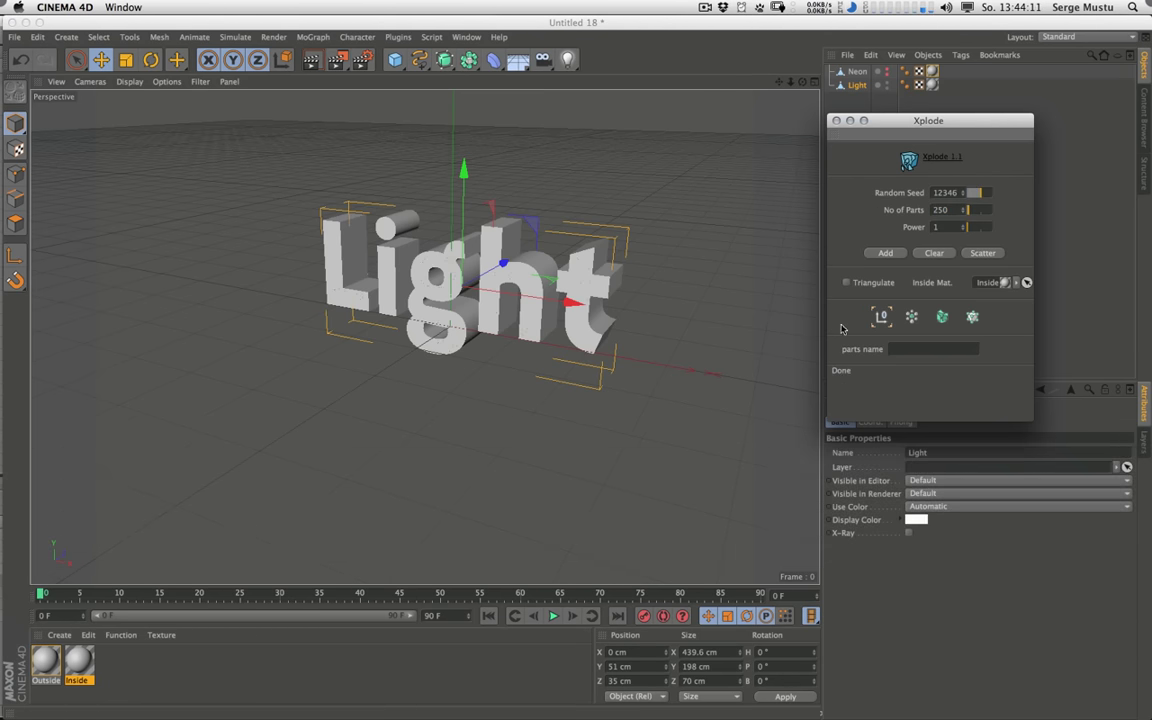
click(983, 254)
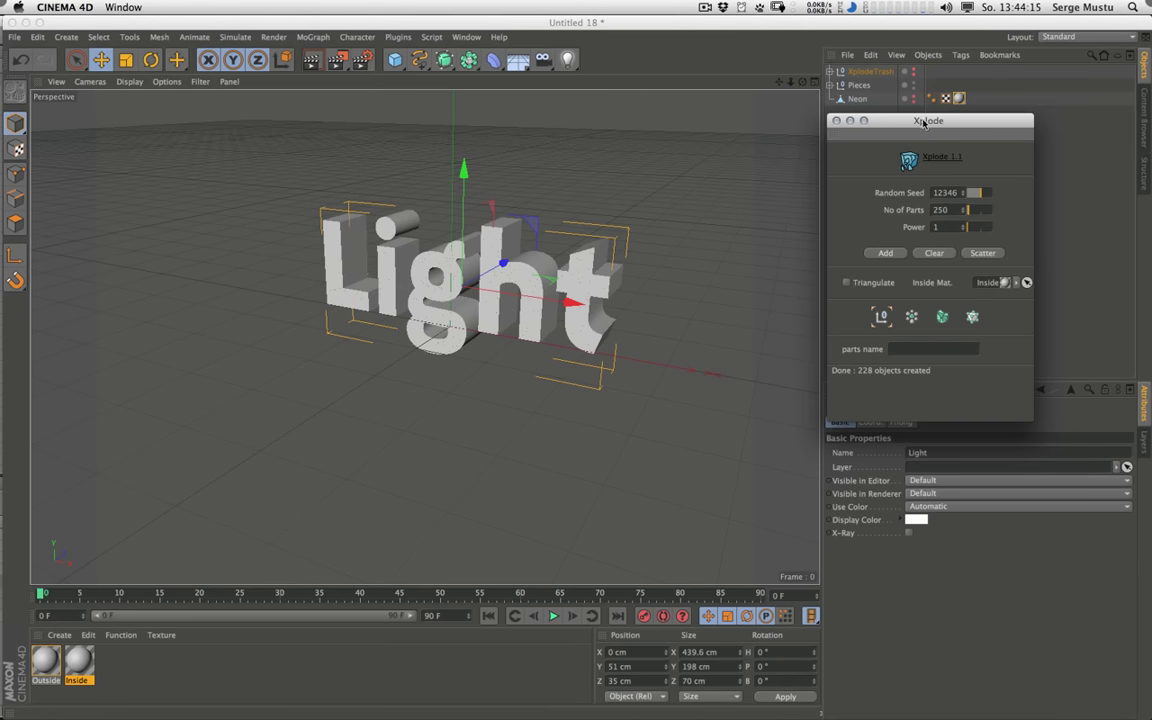
Step: Switch the viewport to Gouraud Shading (Lines) and inspect the Pieces group
drag(915, 121, 936, 230)
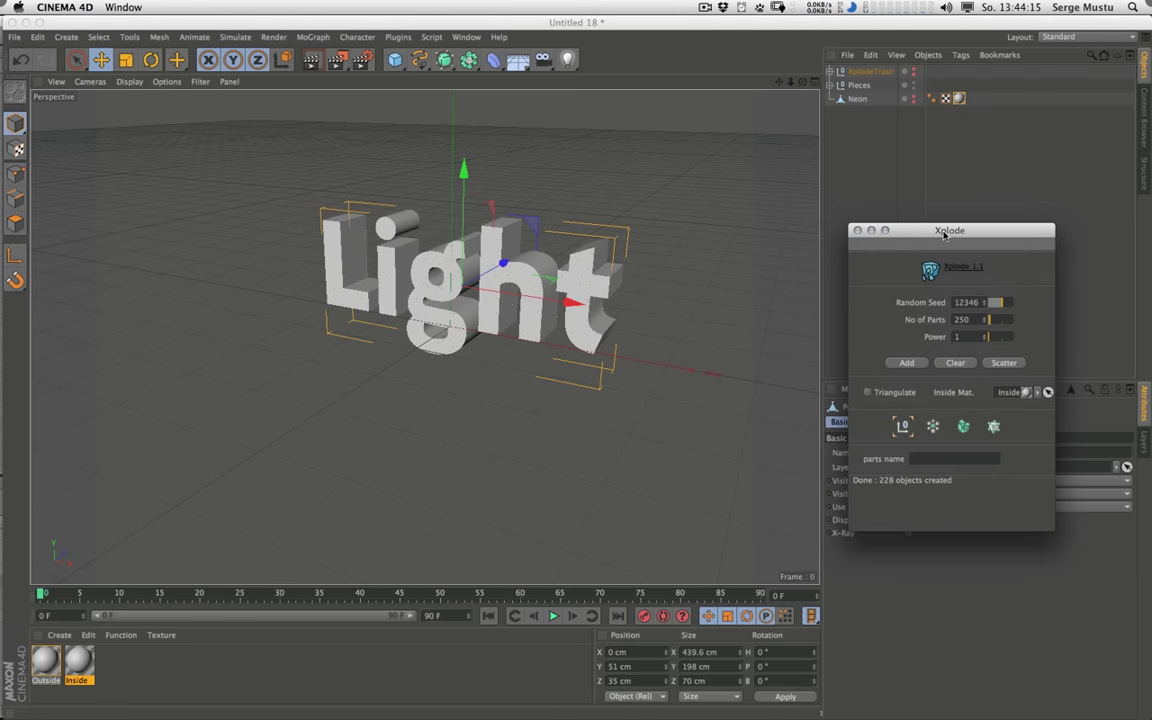
click(129, 81)
click(128, 110)
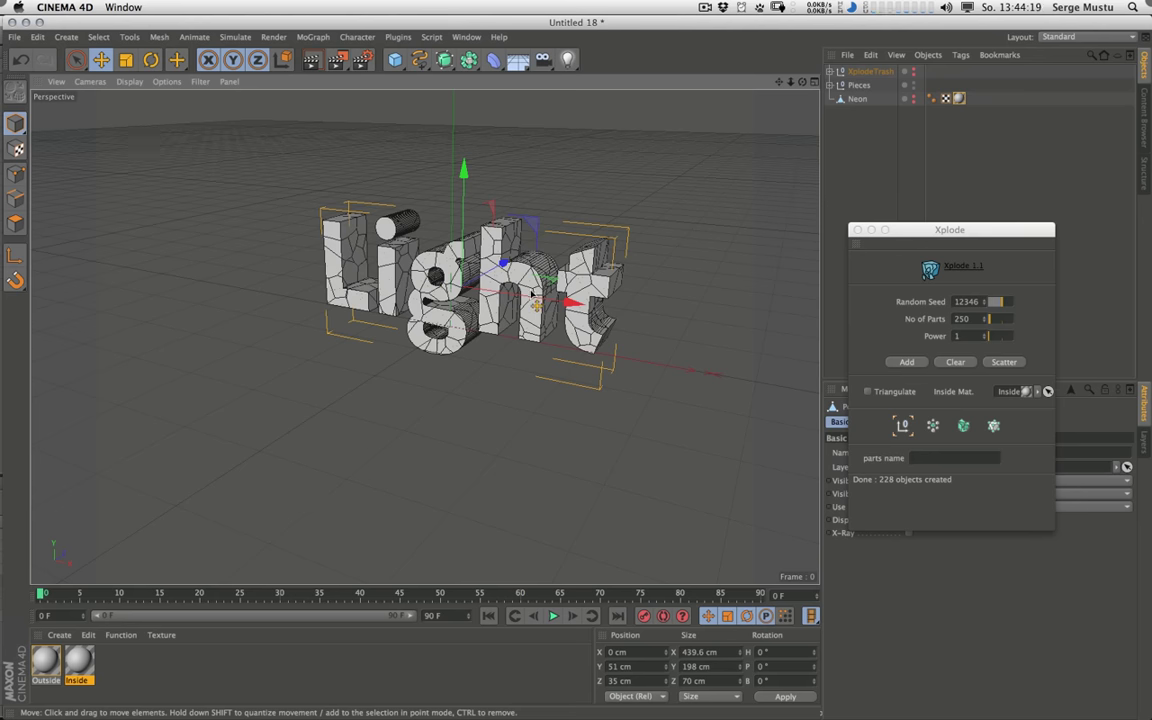
click(861, 326)
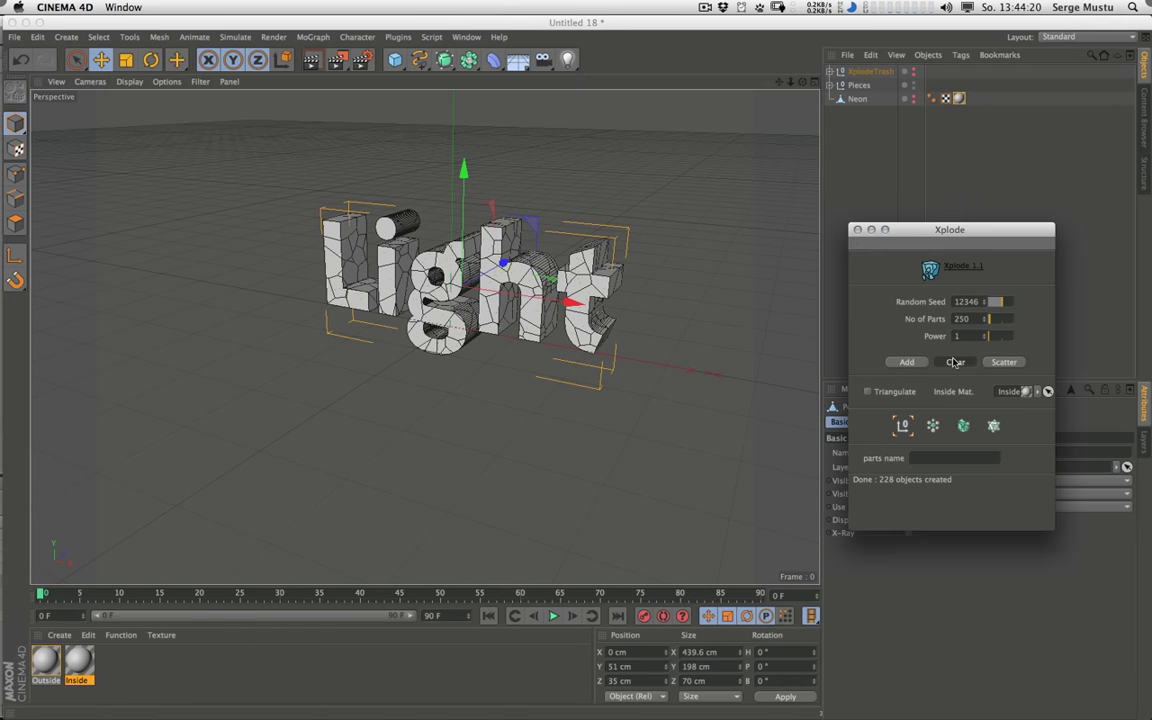
click(832, 85)
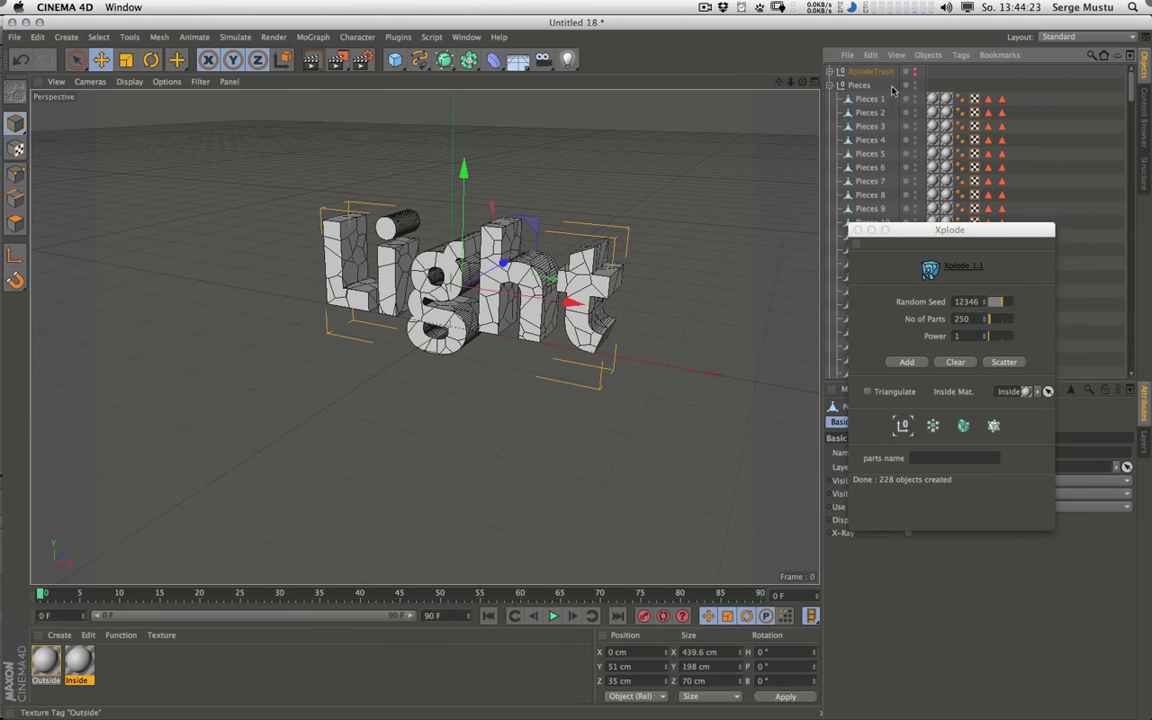
click(832, 85)
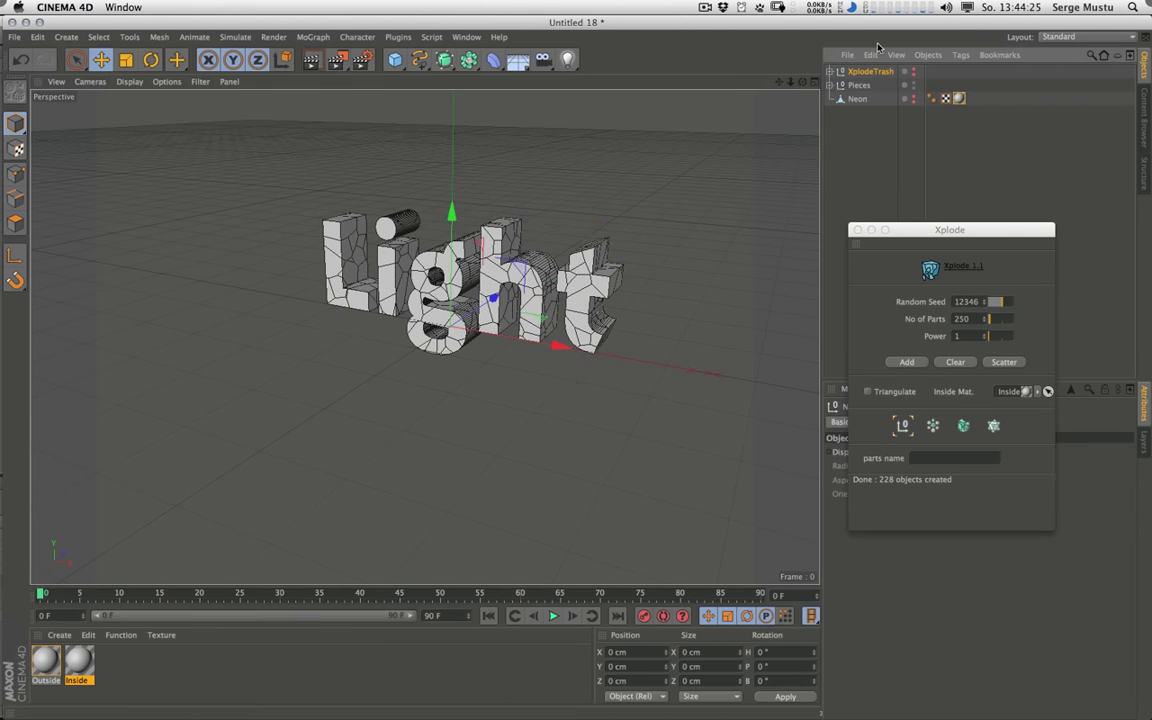
Step: Delete XplodeTrash, rename the Pieces group to Light, hide it and reveal the Neon text
key(Delete)
double_click(878, 71)
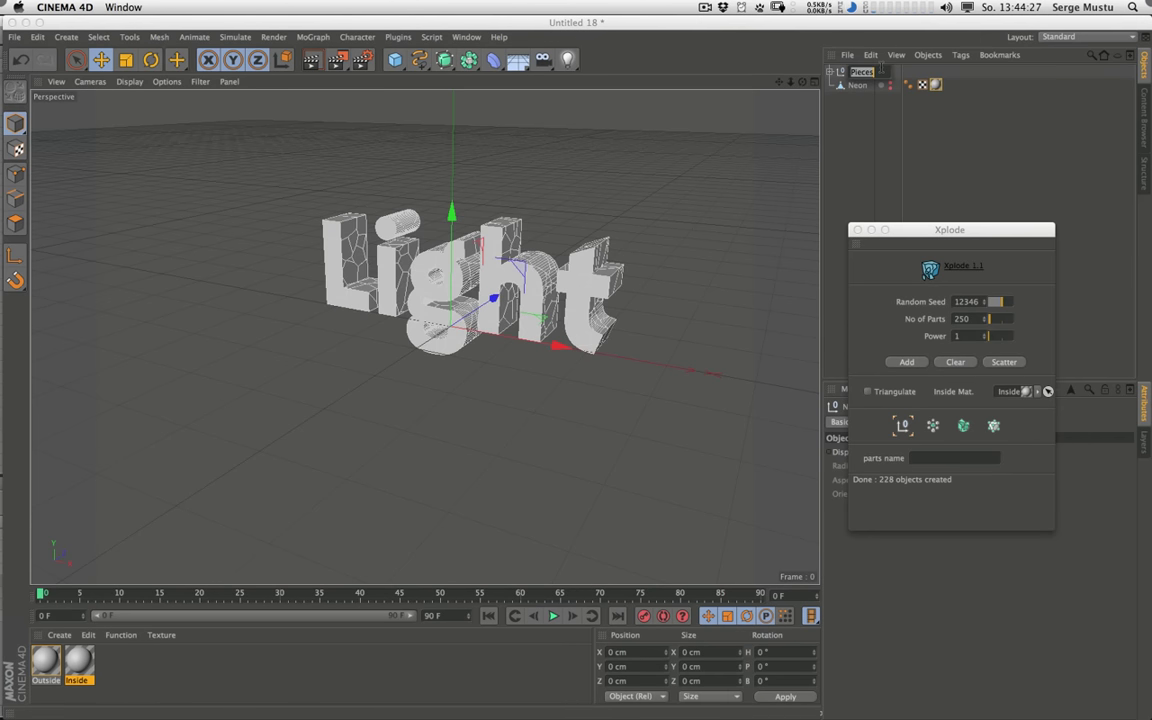
text(Light)
key(Return)
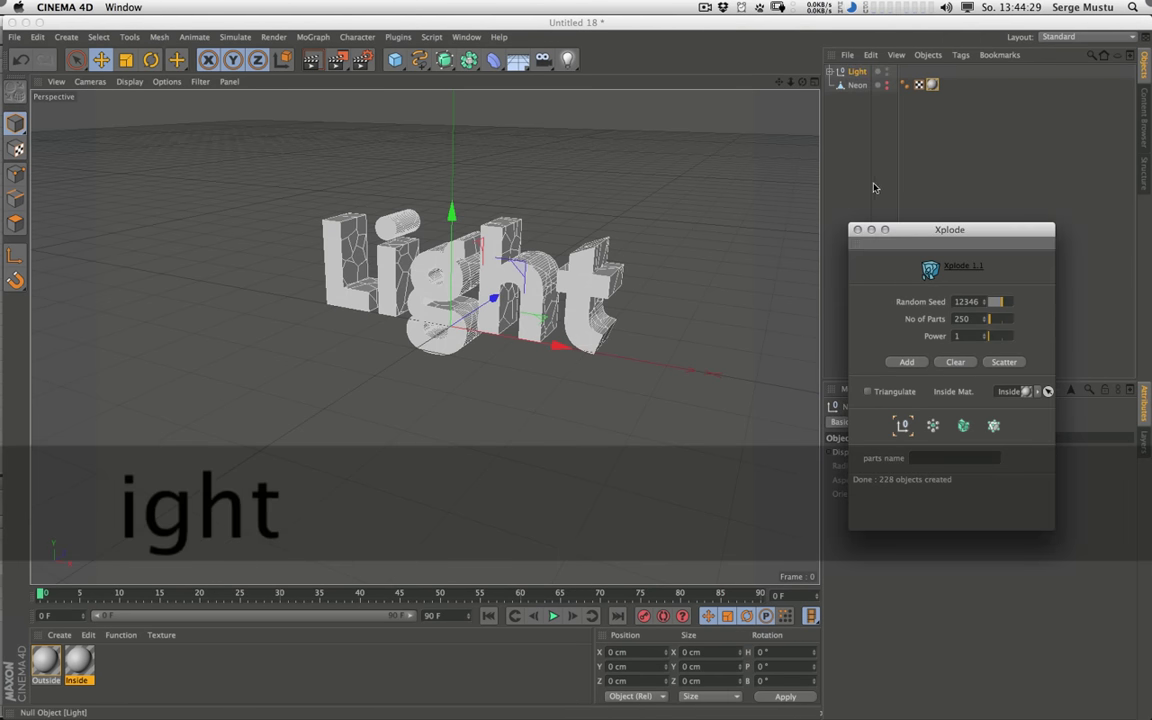
double_click(886, 72)
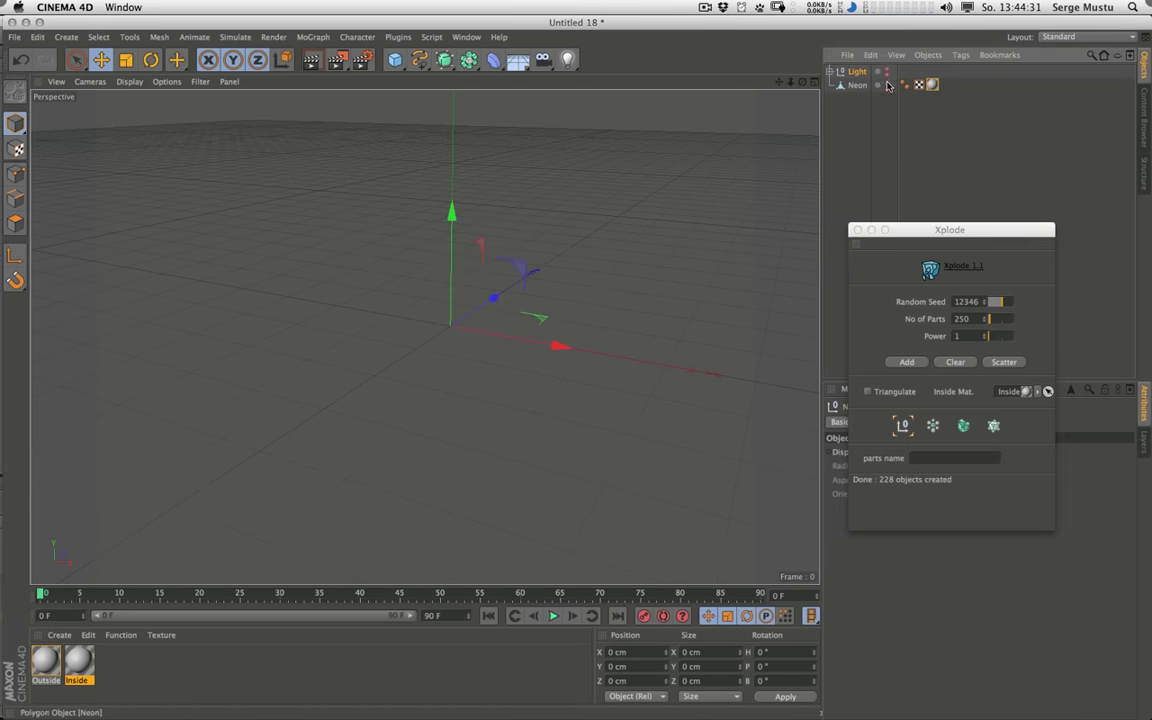
click(886, 85)
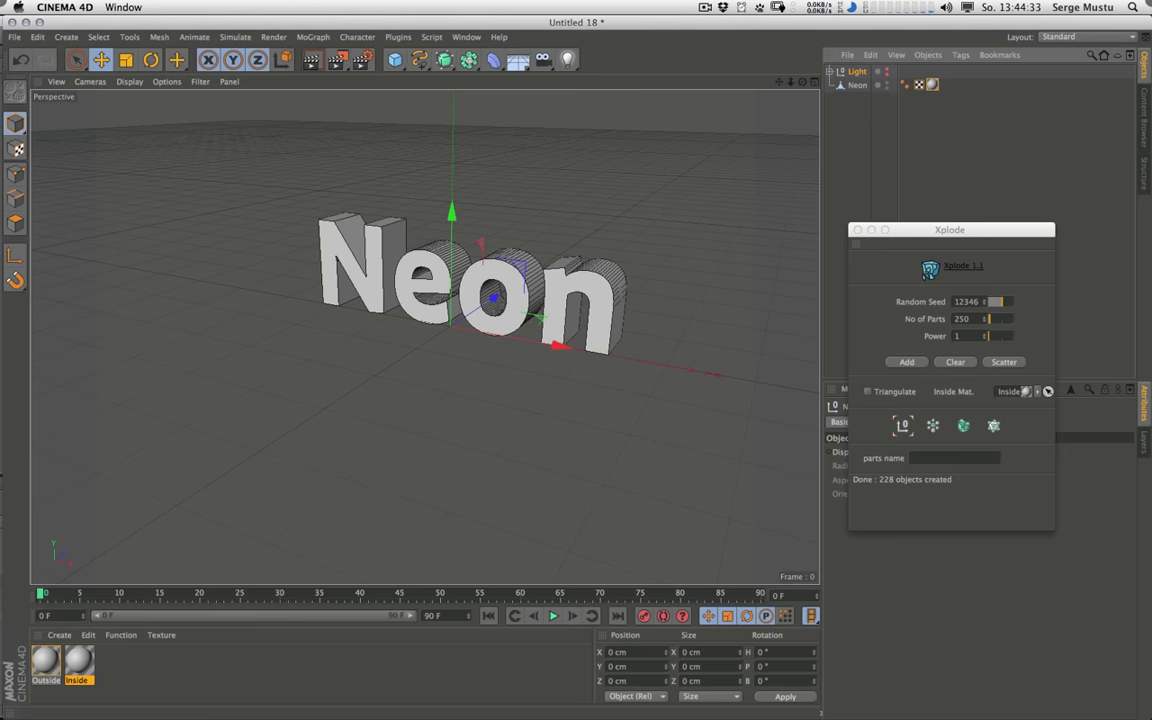
Step: Add the Neon text to Xplode and scatter it into pieces
click(857, 85)
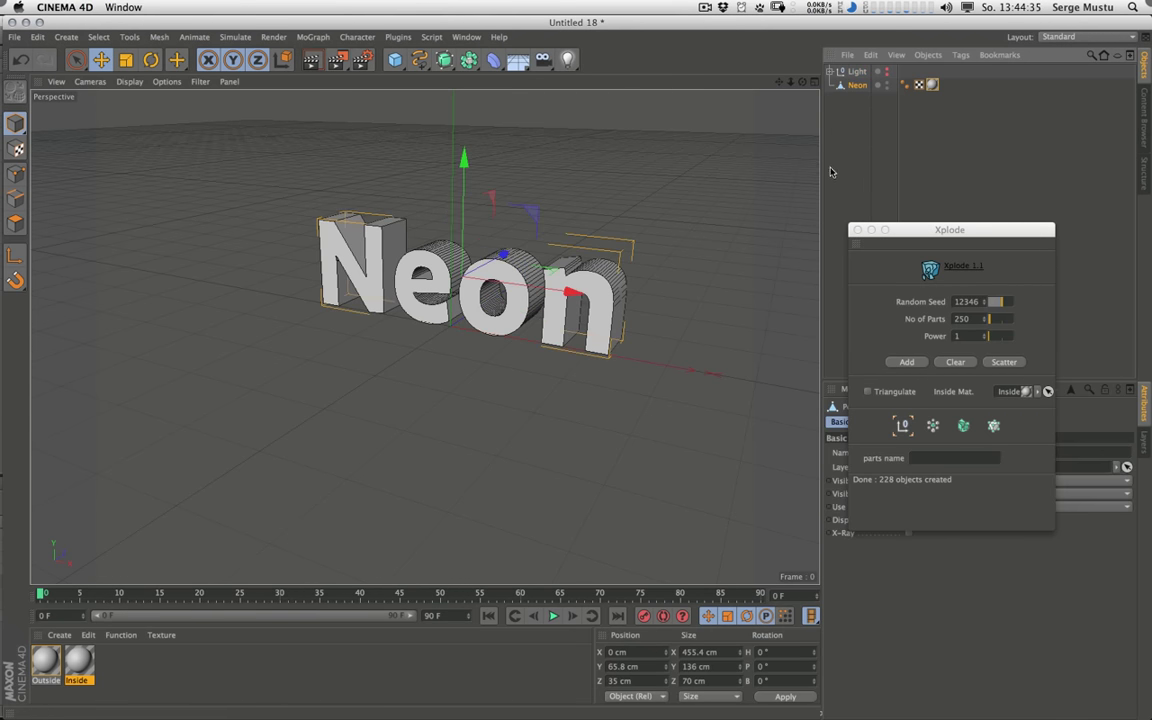
drag(929, 231, 919, 219)
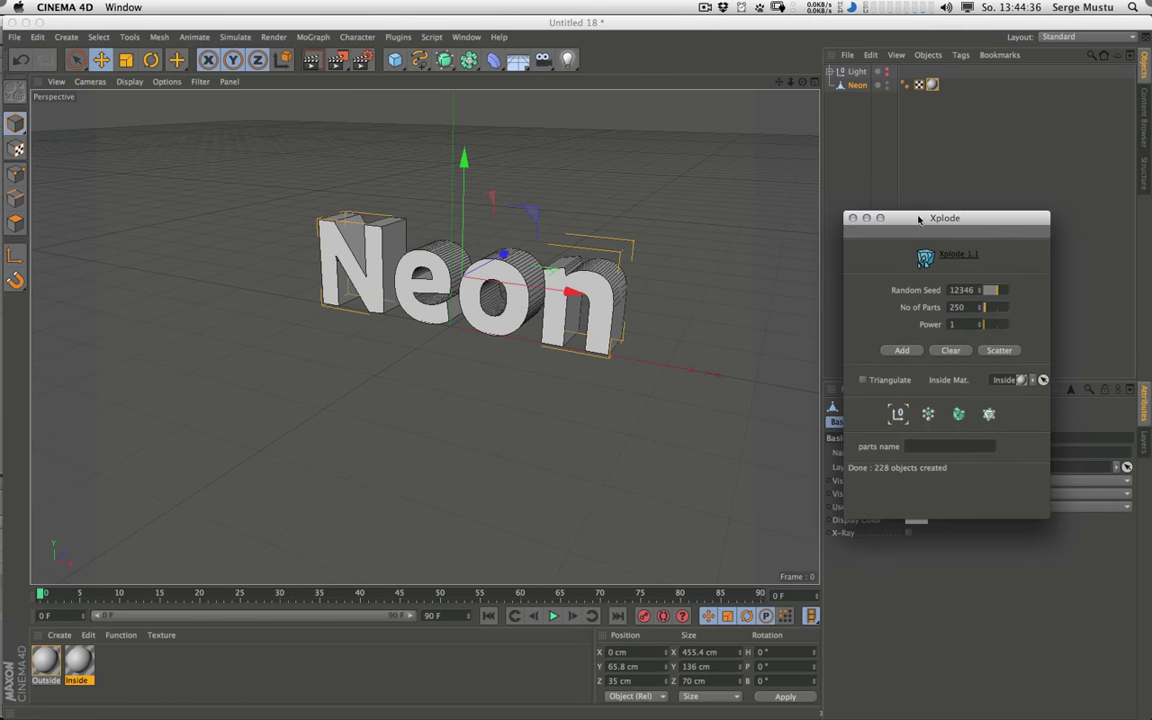
click(902, 351)
click(992, 352)
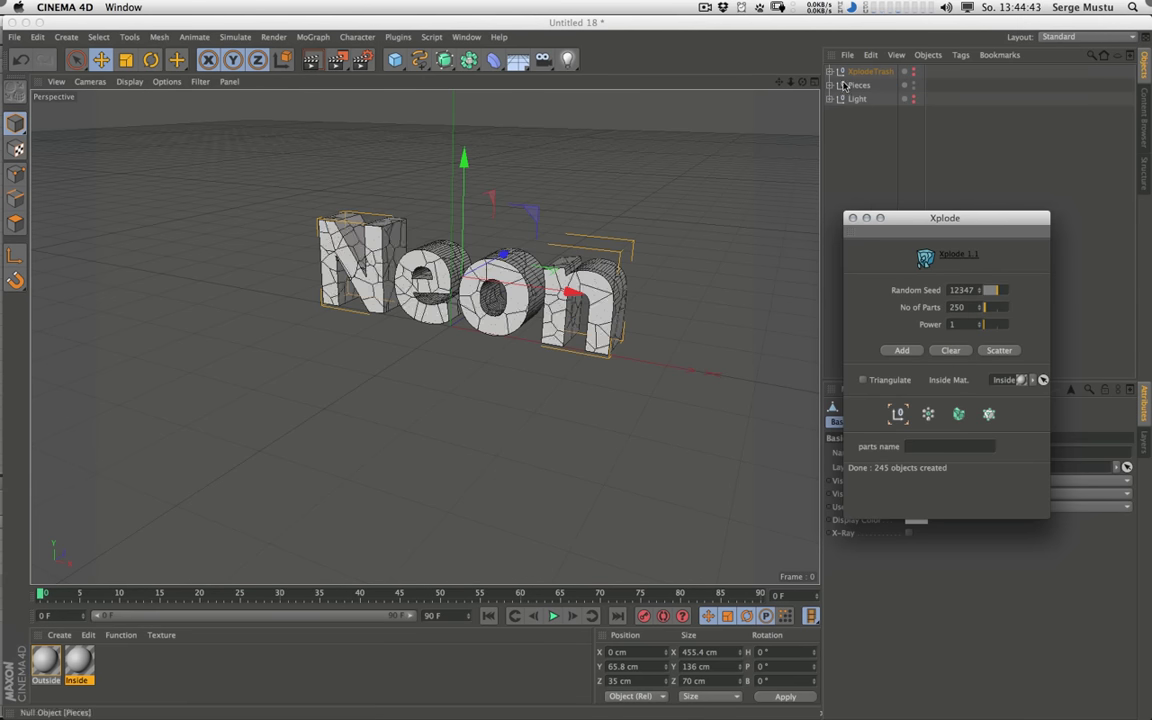
click(829, 85)
click(829, 85)
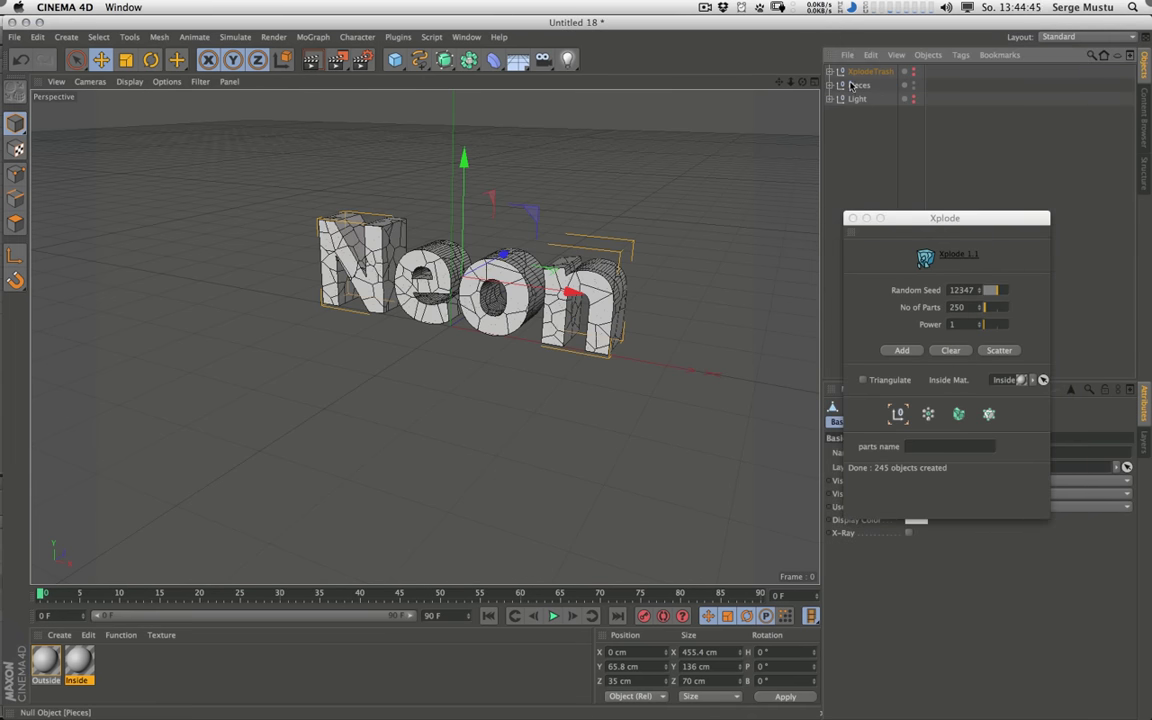
Step: Delete the new XplodeTrash, name the pieces group Neon and close the Xplode panel
click(862, 72)
key(Delete)
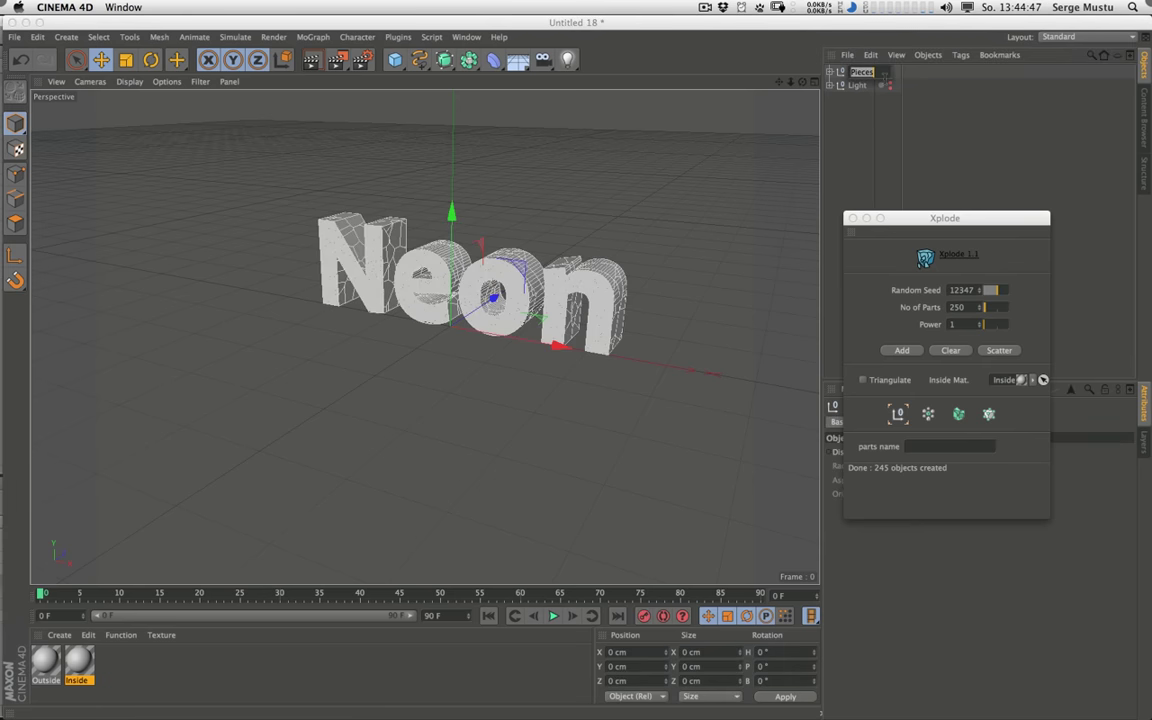
text(Neon)
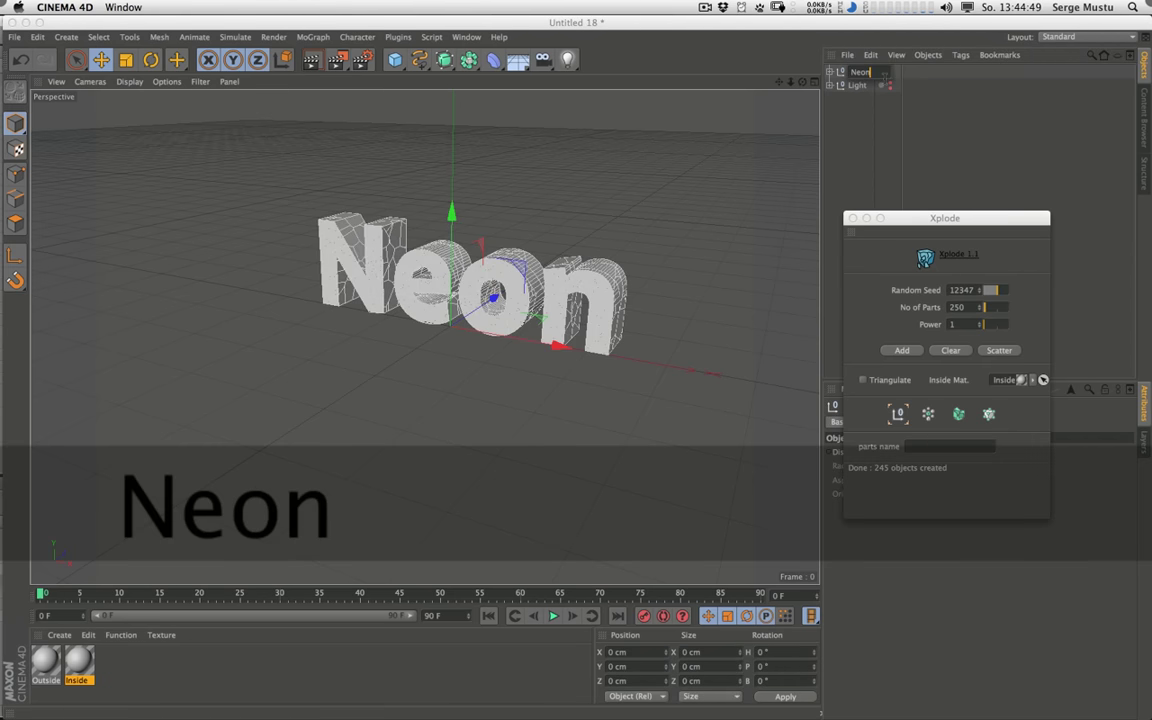
click(913, 214)
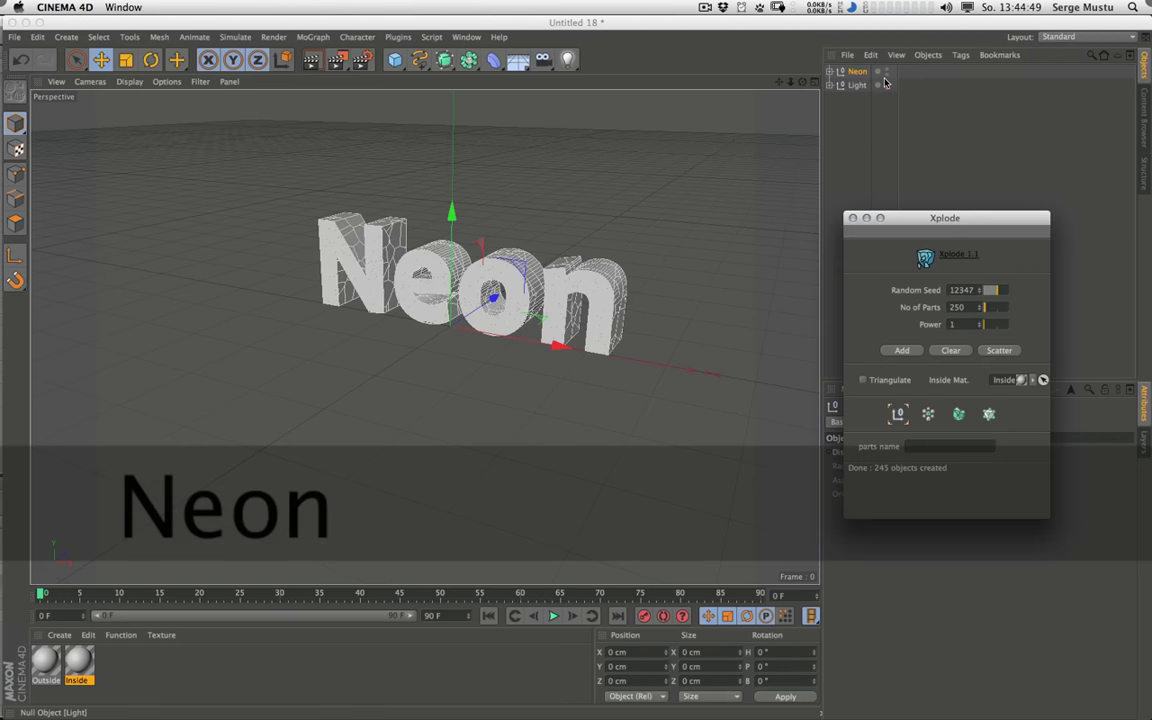
click(852, 218)
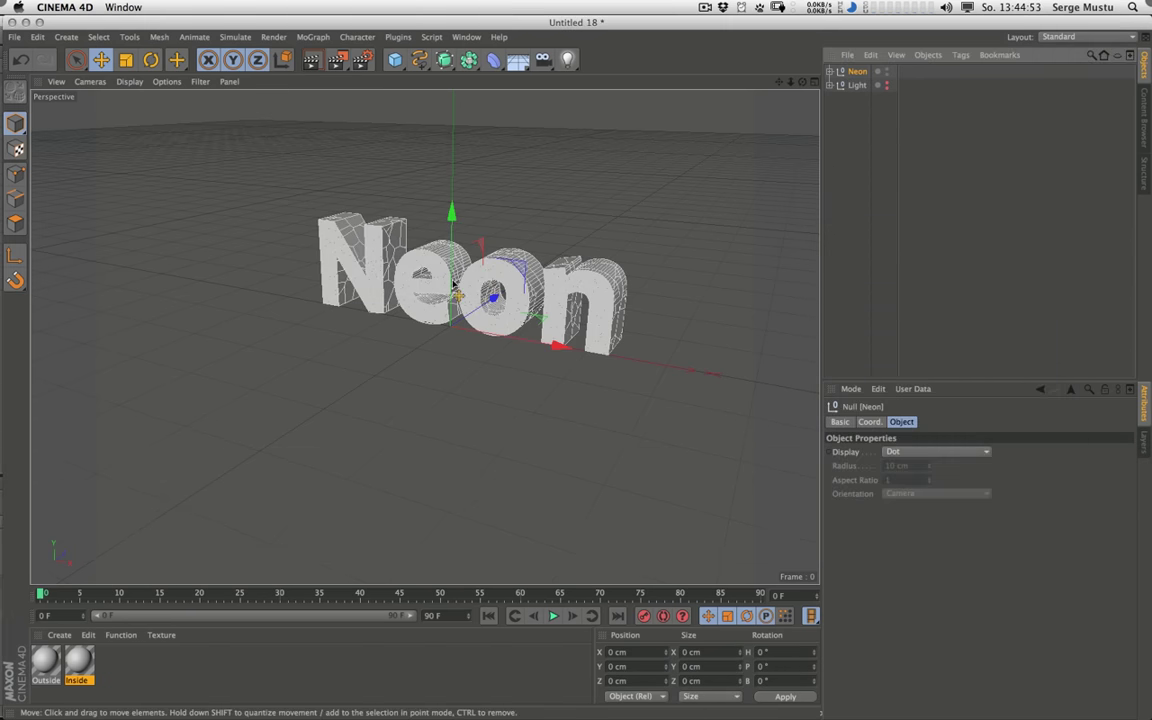
click(398, 37)
click(411, 481)
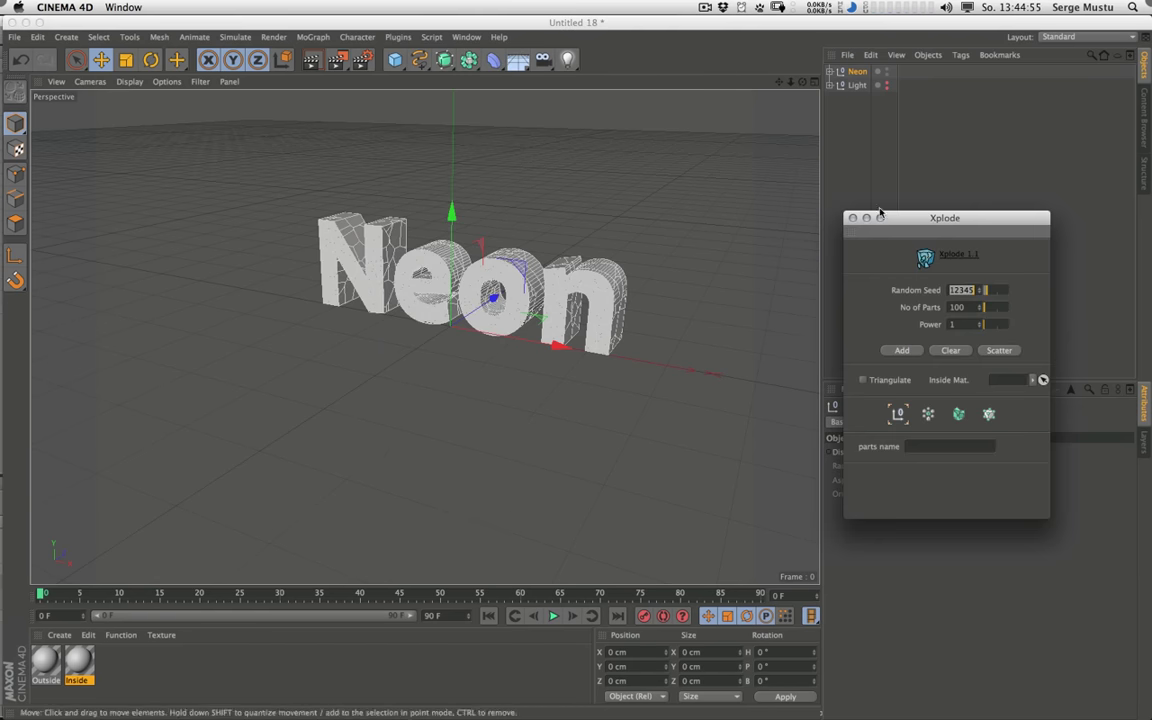
click(852, 218)
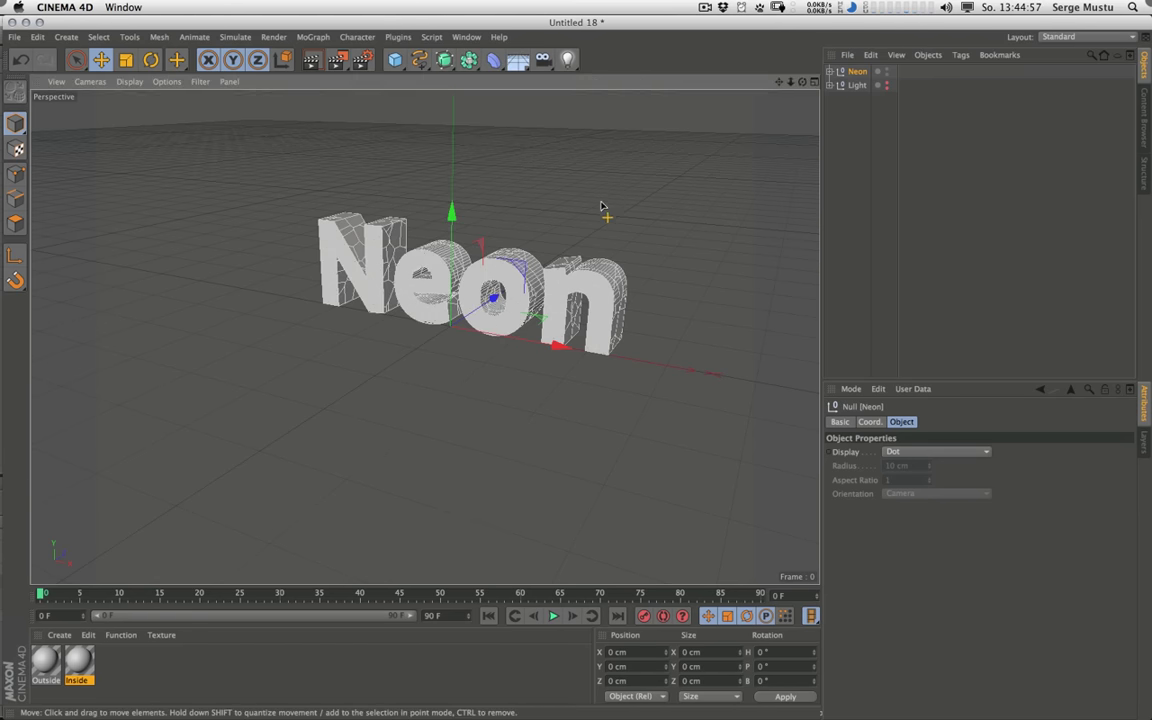
click(858, 101)
Step: Delete the Light pieces and save the scene over Neon.c4d
click(862, 86)
key(Delete)
key(super+s)
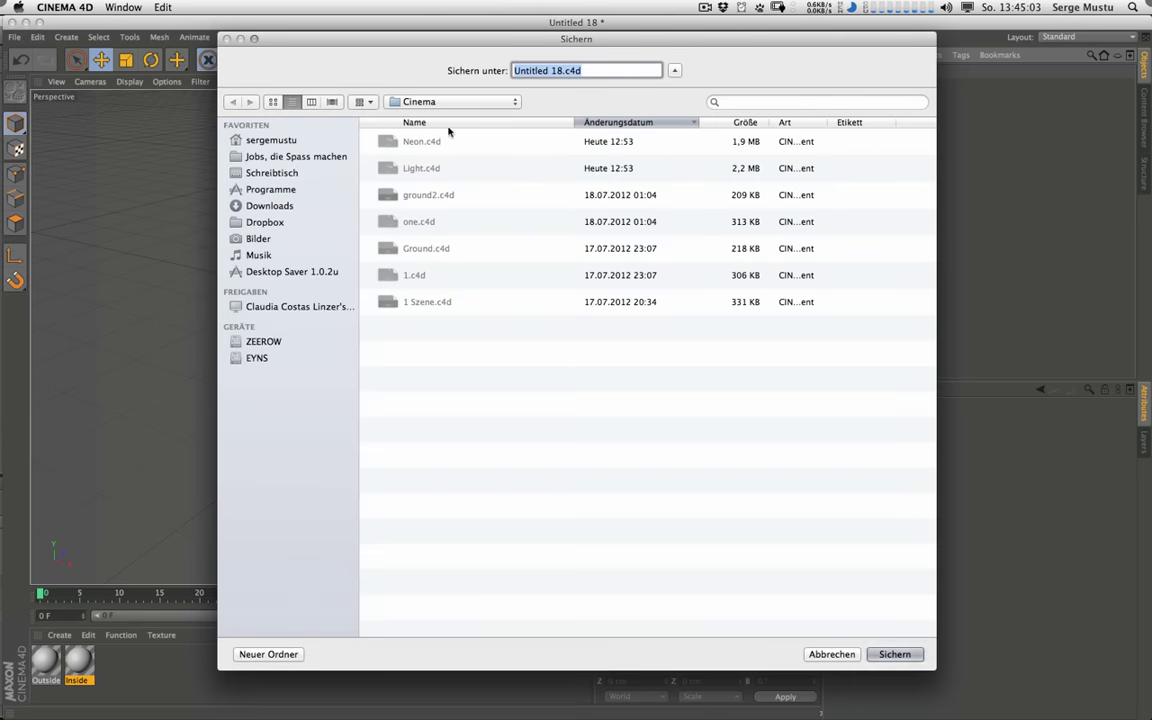
click(419, 144)
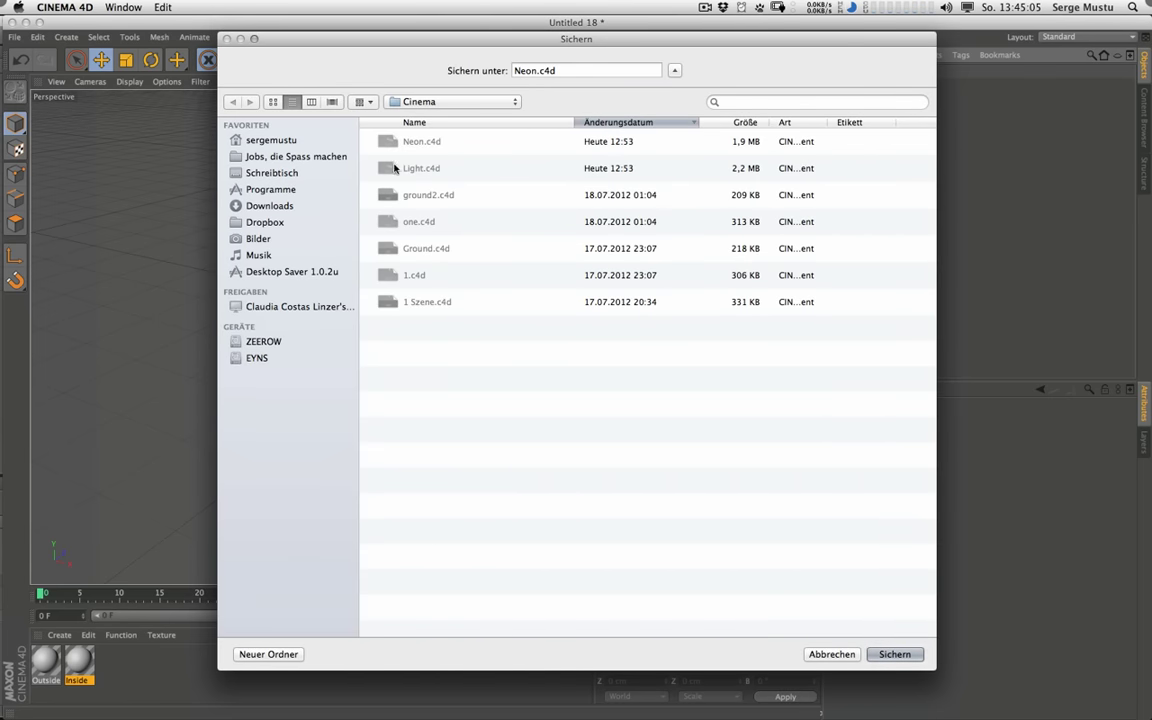
click(894, 654)
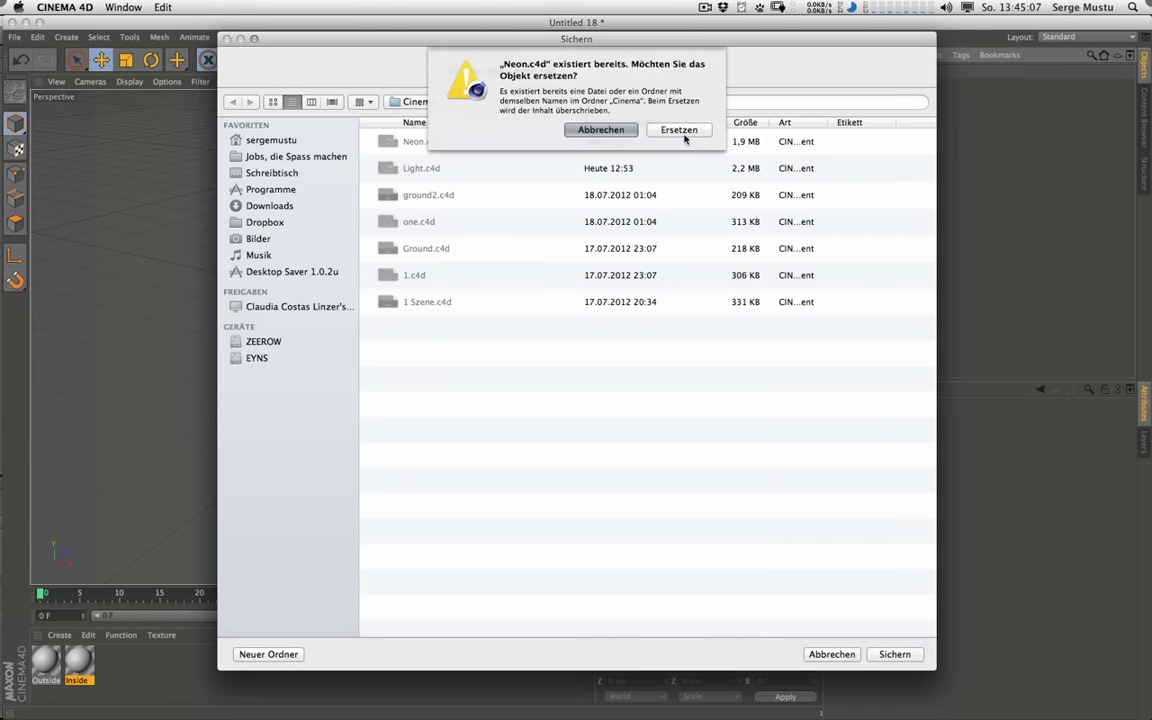
click(682, 490)
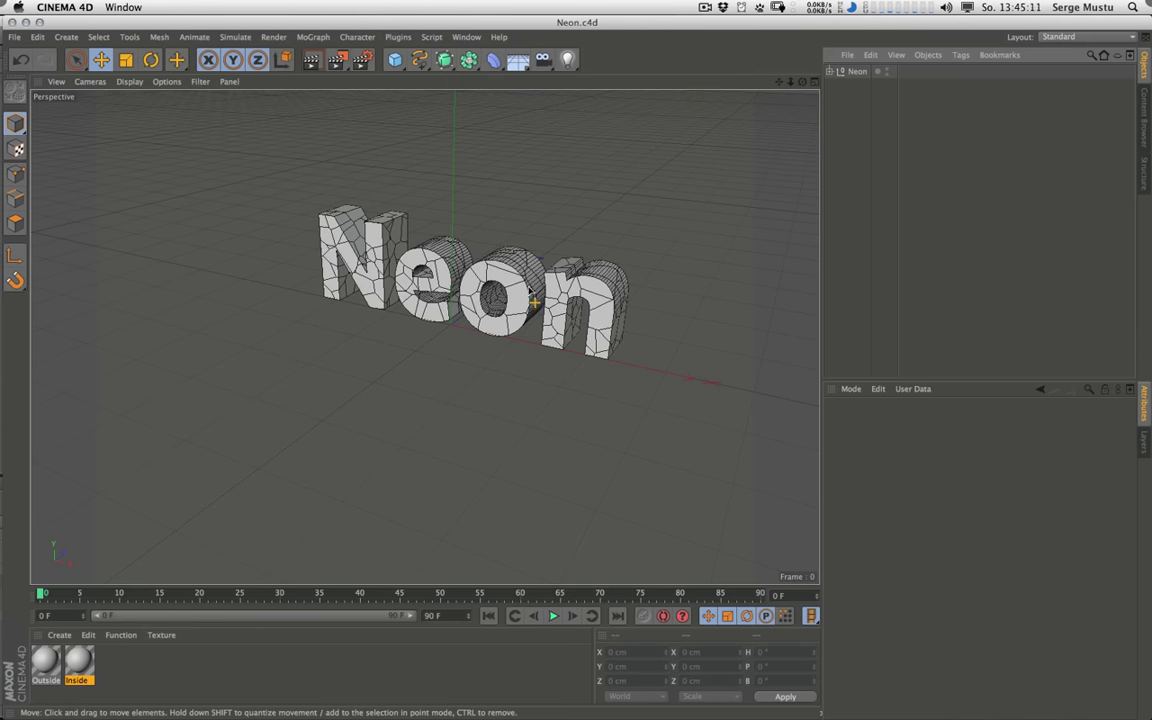
Step: Paste back the Light group, delete Neon, and save over Light.c4d
key(ctrl+v)
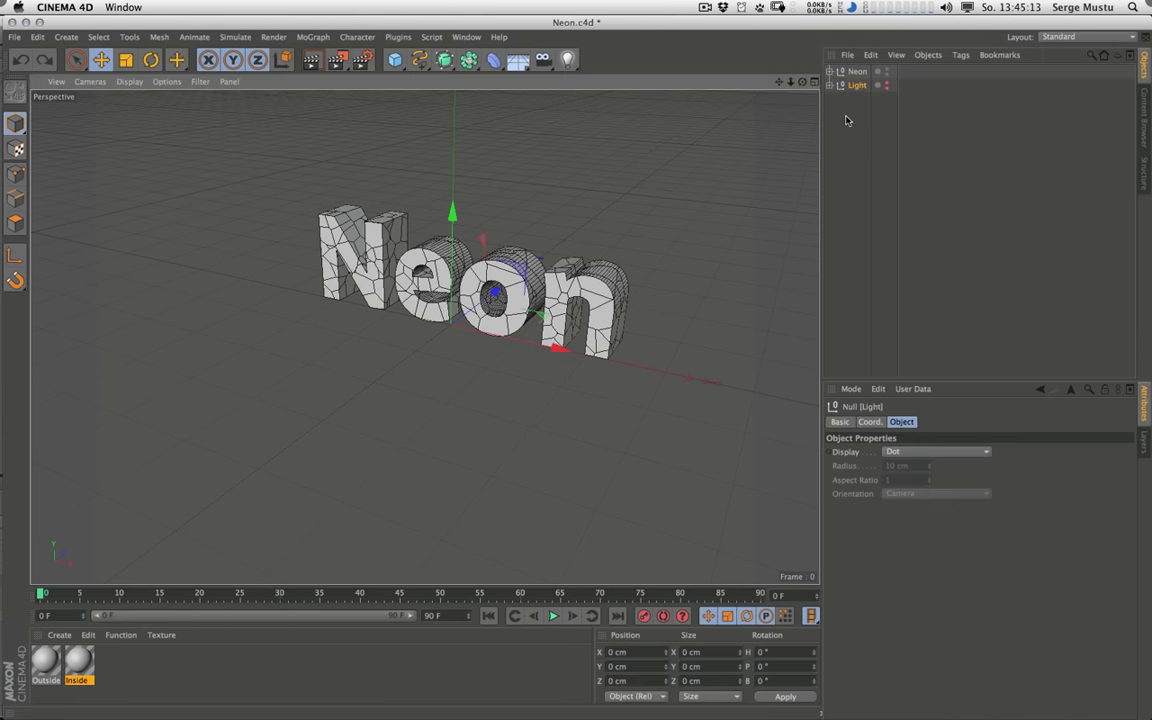
click(856, 73)
key(Delete)
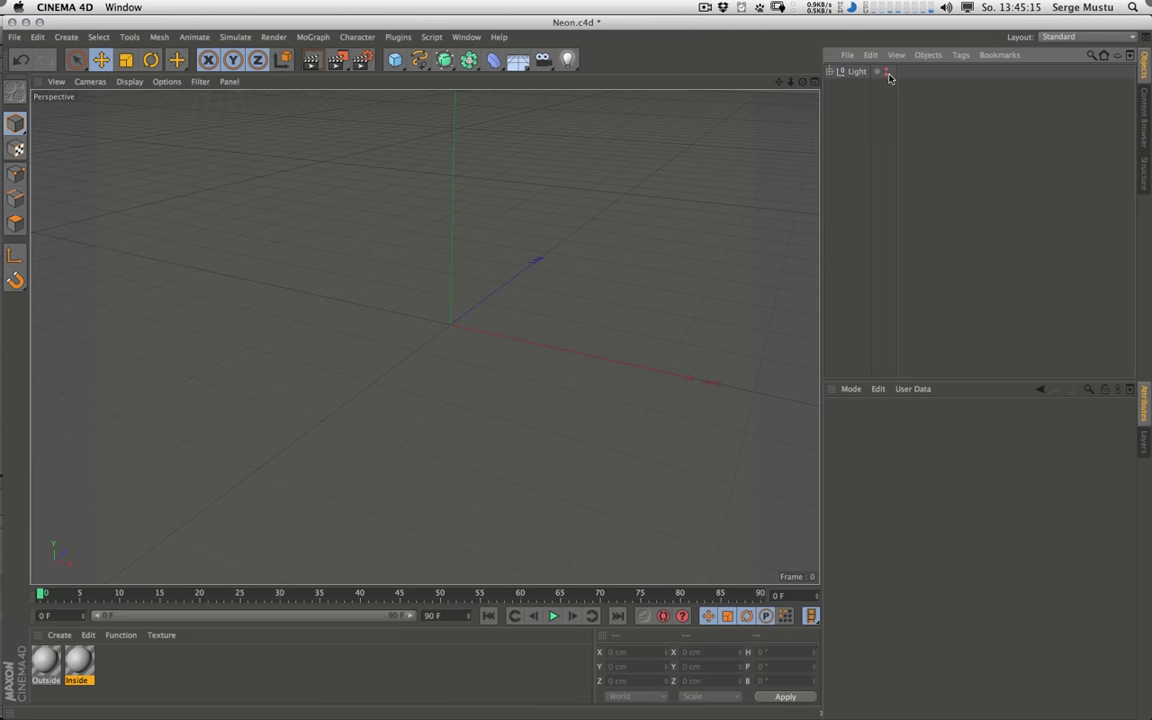
key(super+shift+s)
click(421, 168)
click(893, 655)
click(675, 131)
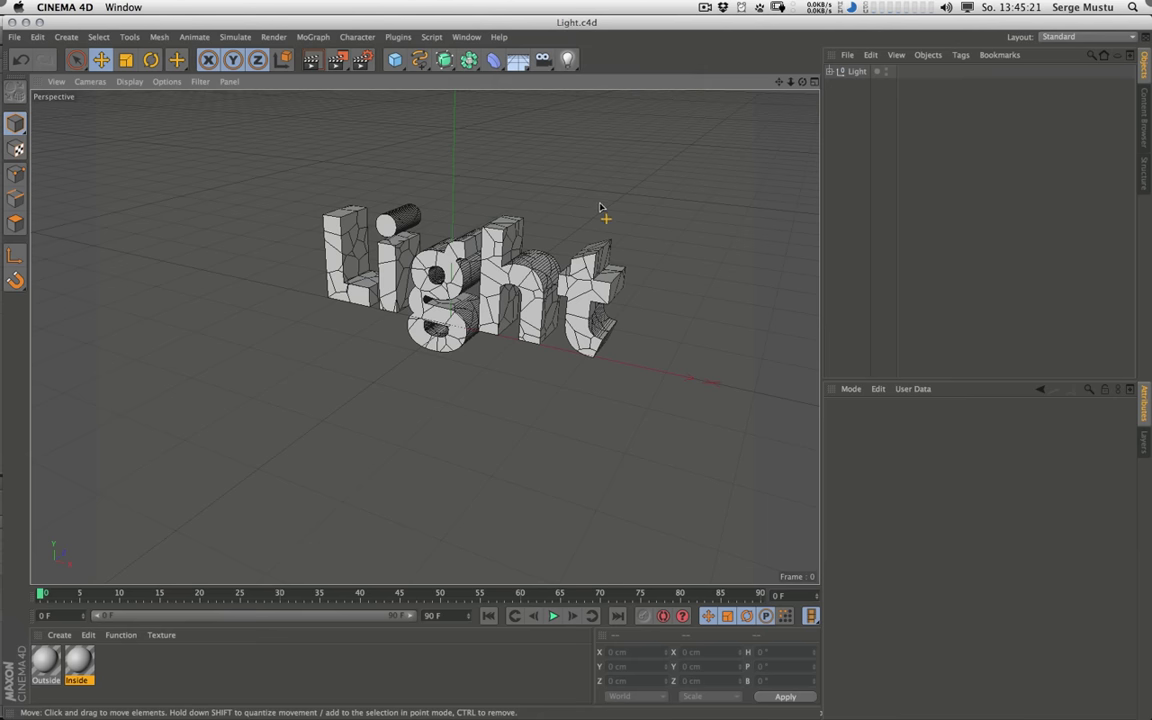
mouse_move(489, 363)
alt+mouse_down()
mouse_move(494, 343)
mouse_move(473, 348)
alt+mouse_up()
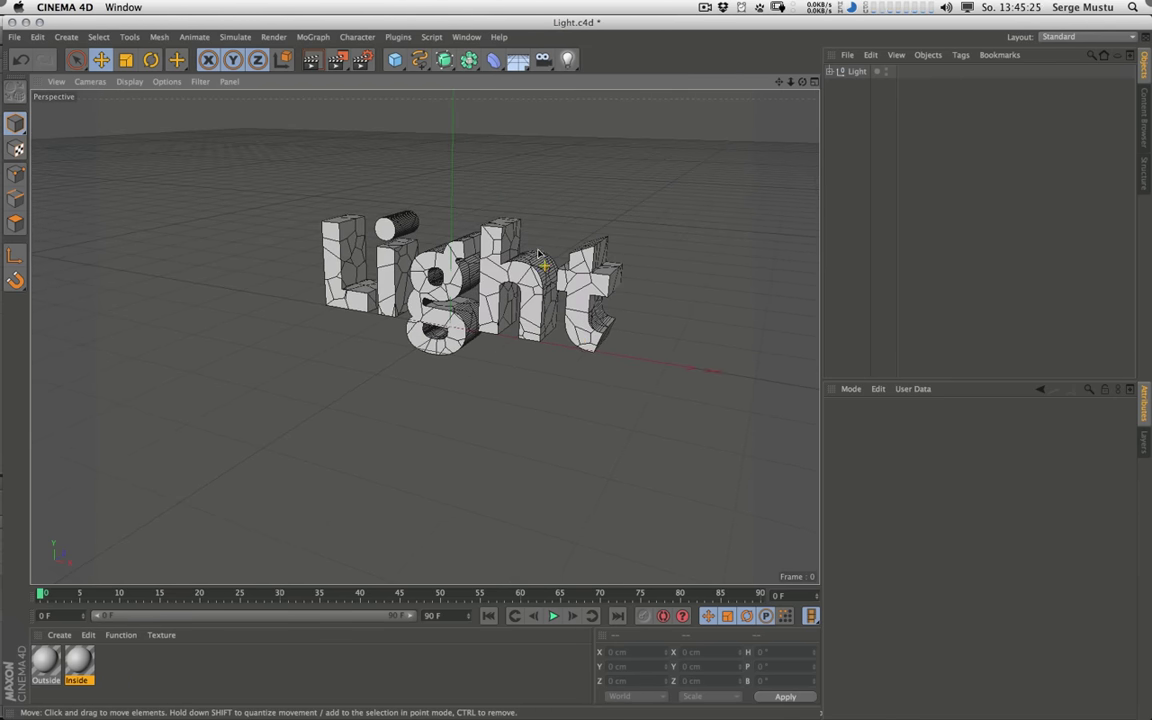
Step: In After Effects, create composition Komp 1 with a solid named E3D
key(super+Tab)
key(super+Tab)
key(super+Tab)
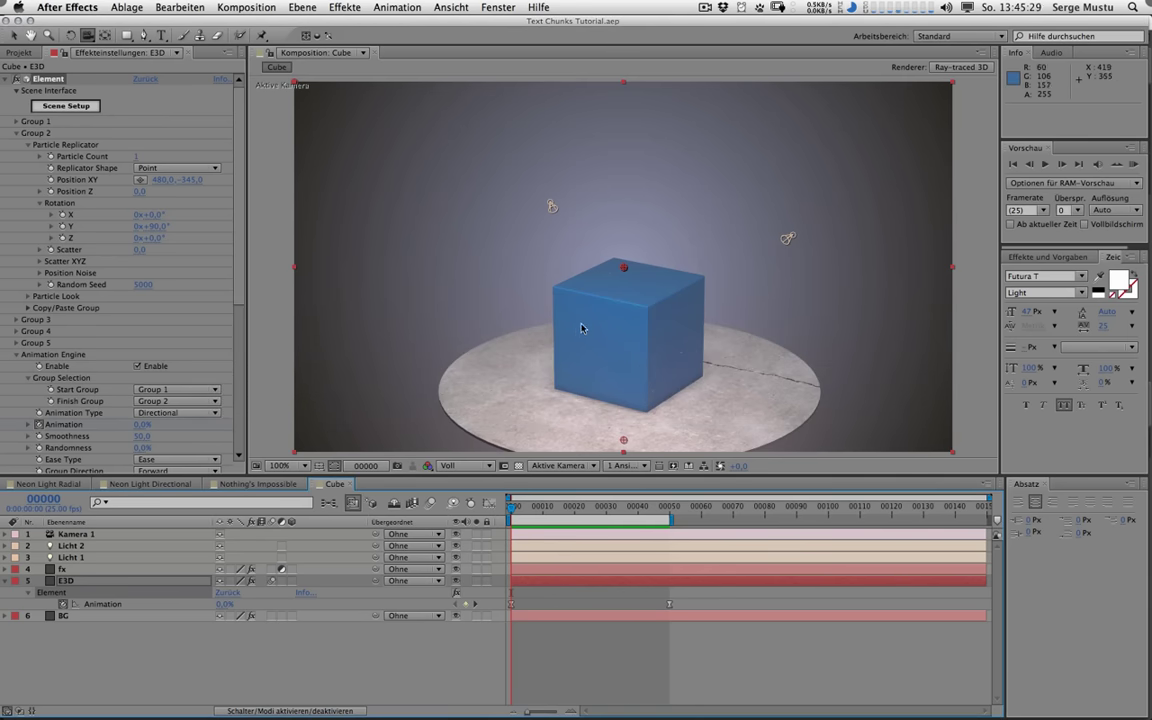
key(super+n)
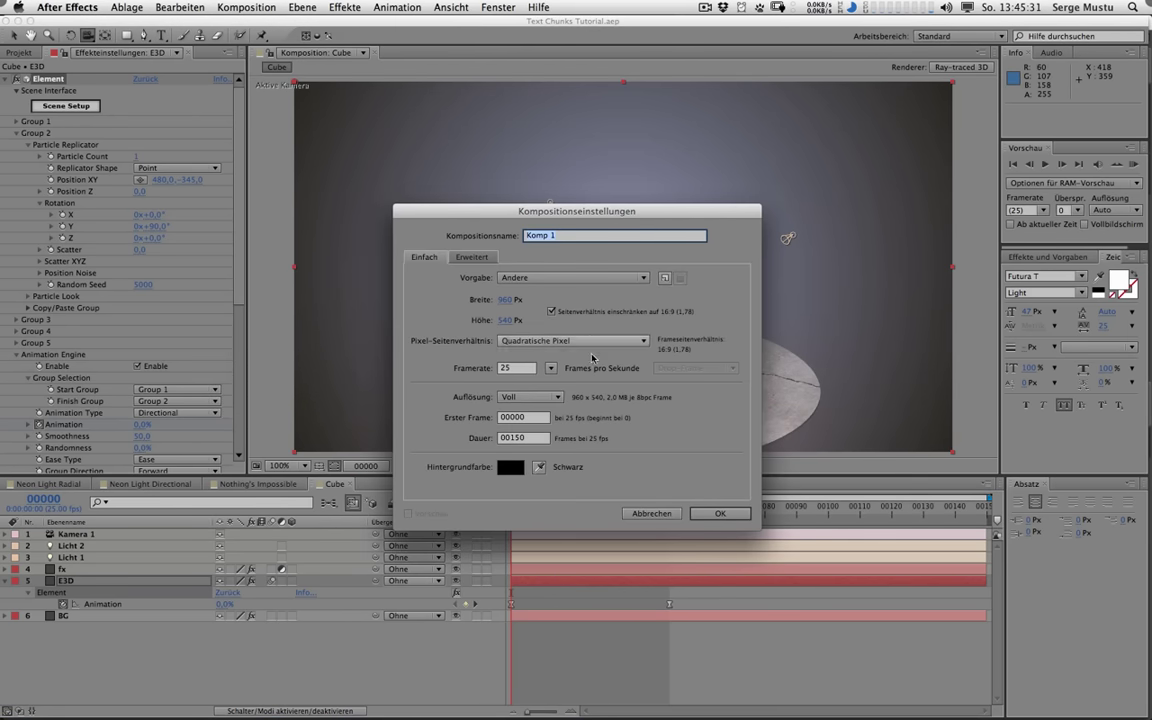
key(Return)
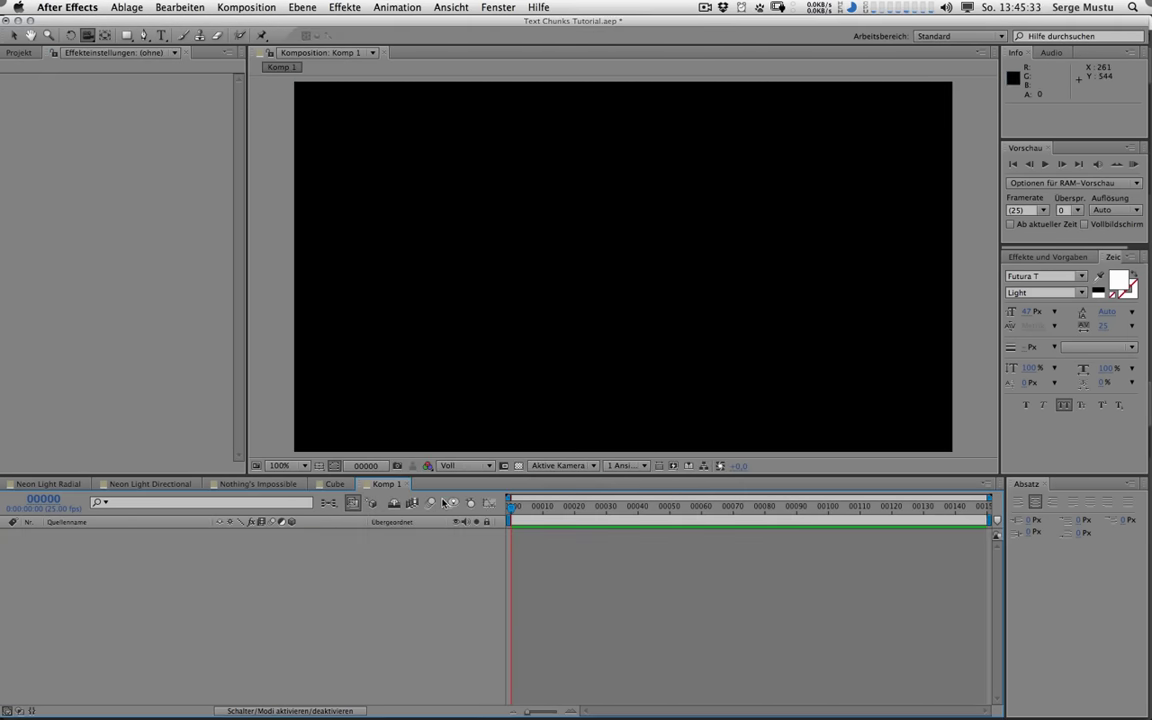
key(super+y)
text(E3D)
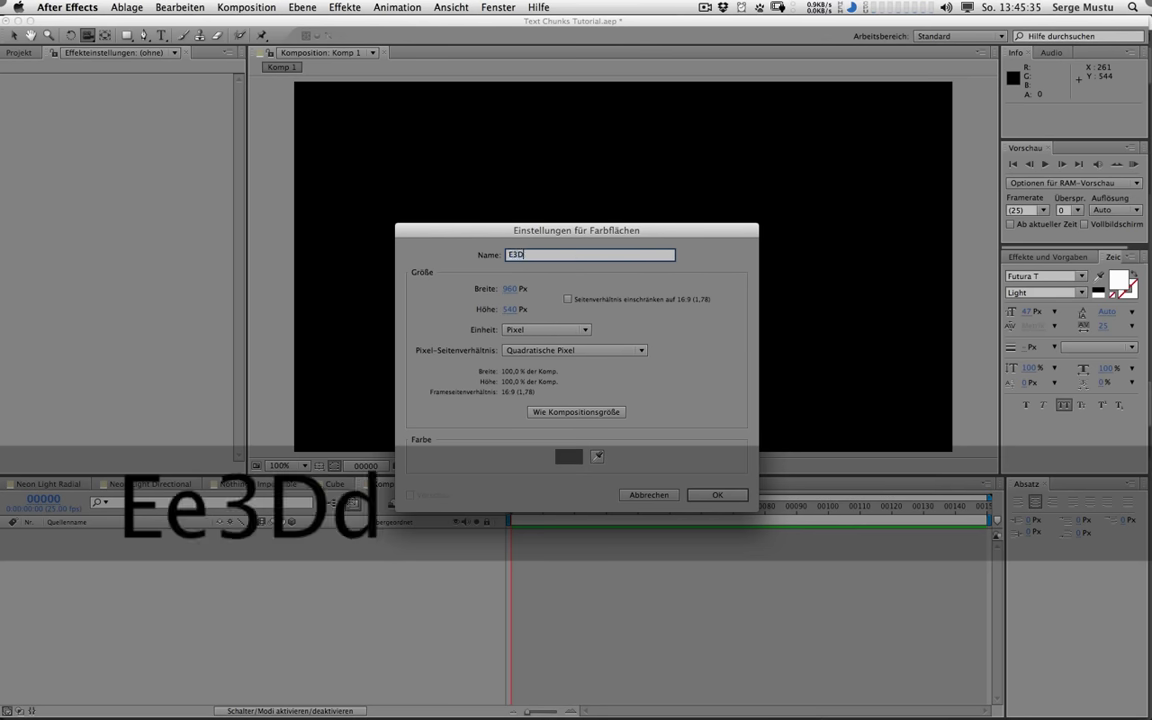
key(Return)
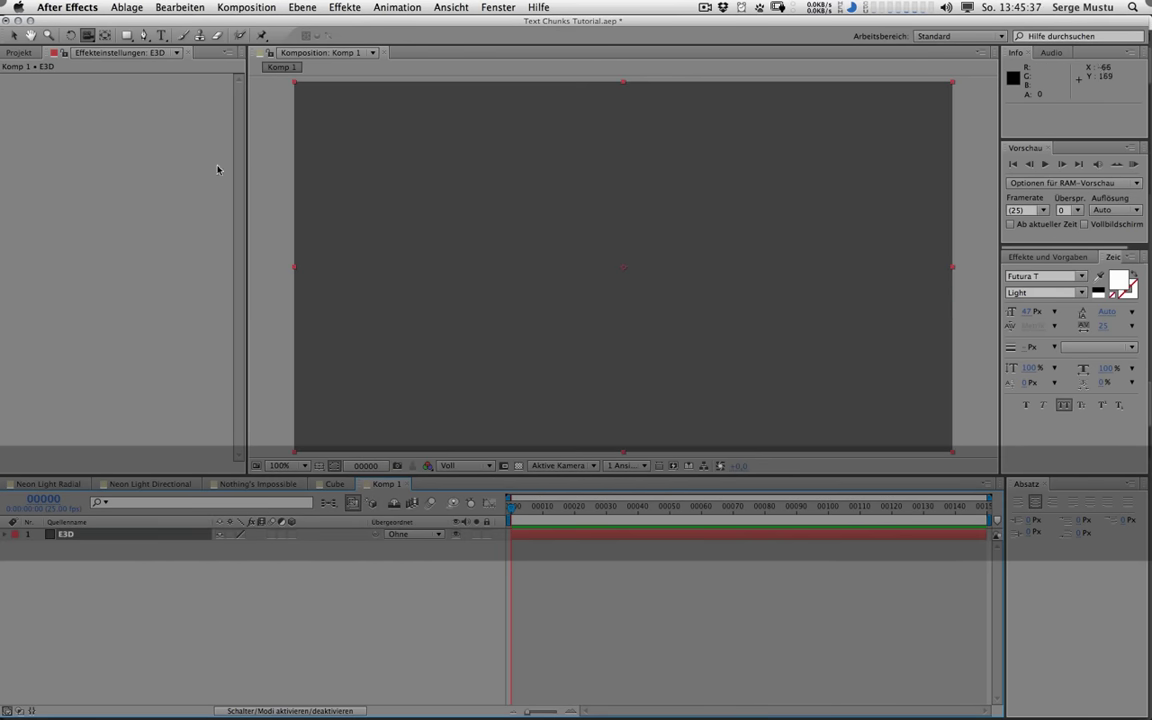
Step: Apply the Video Copilot Element effect to the E3D solid
click(340, 8)
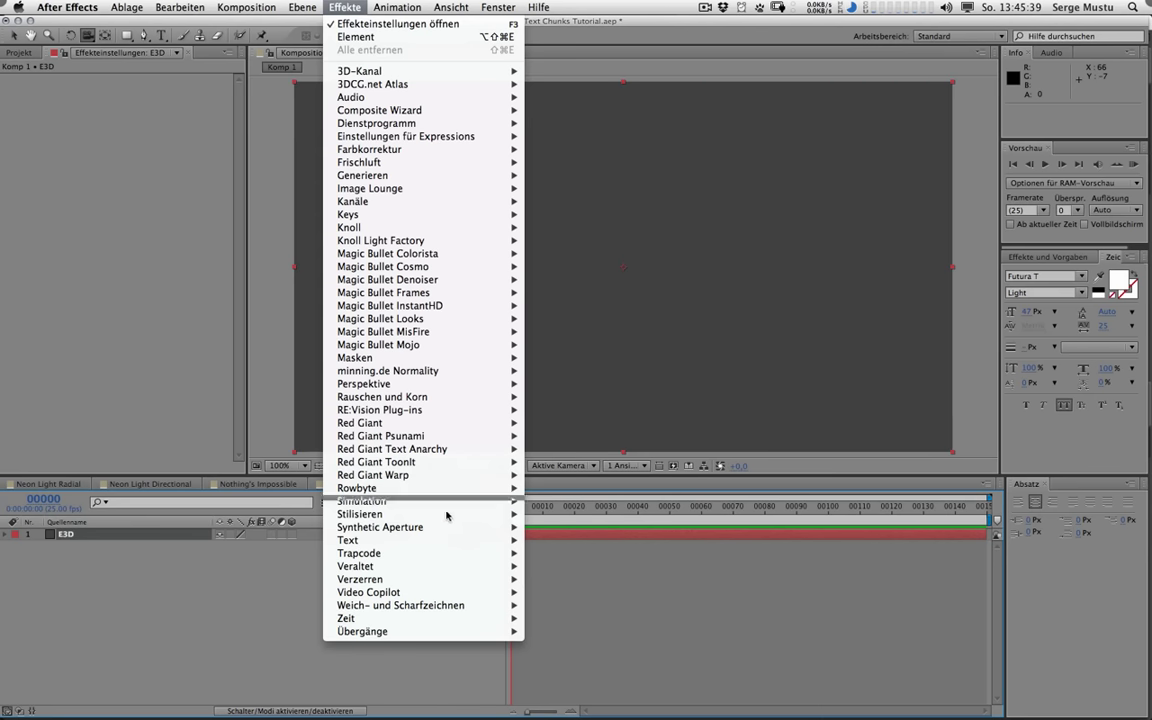
mouse_move(422, 596)
click(556, 593)
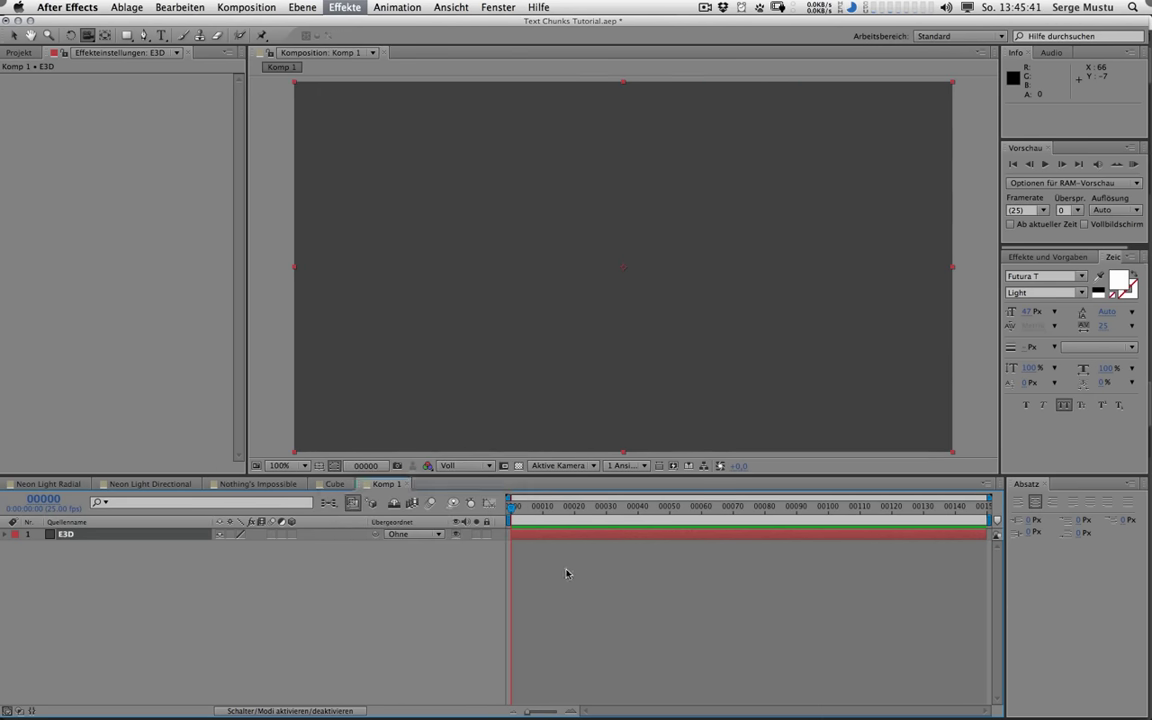
Step: Import Neon.c4d into Element's Scene Setup and enable Flip X so it reads correctly
click(64, 105)
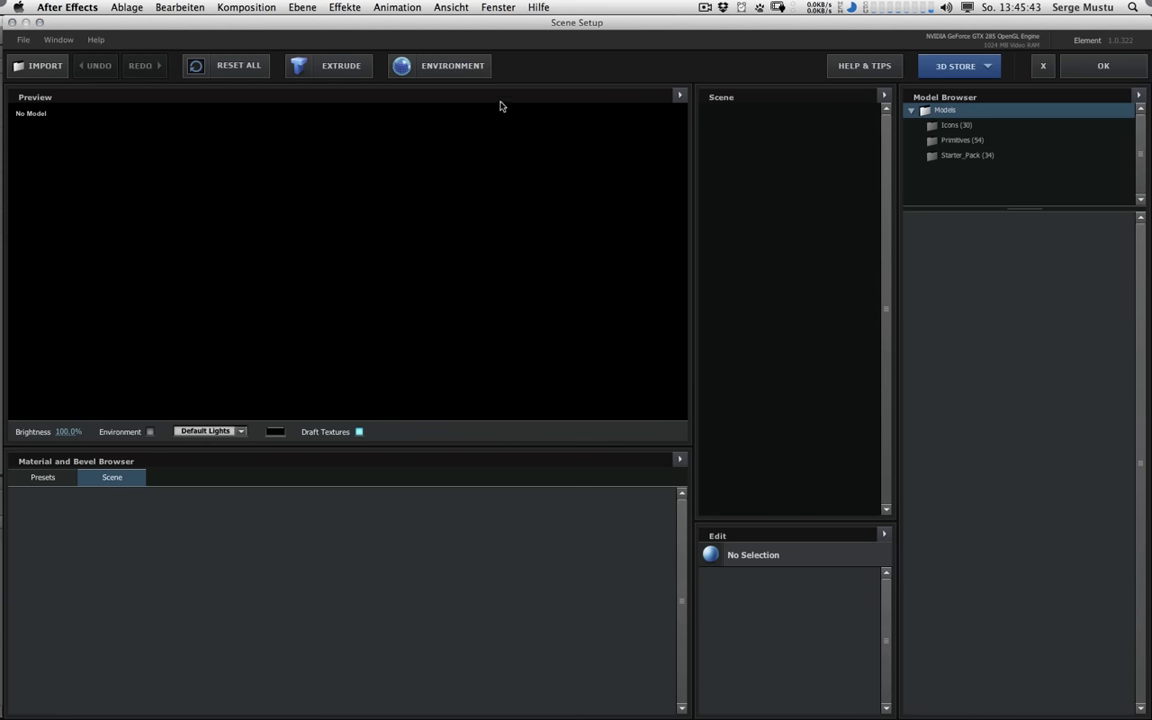
click(36, 65)
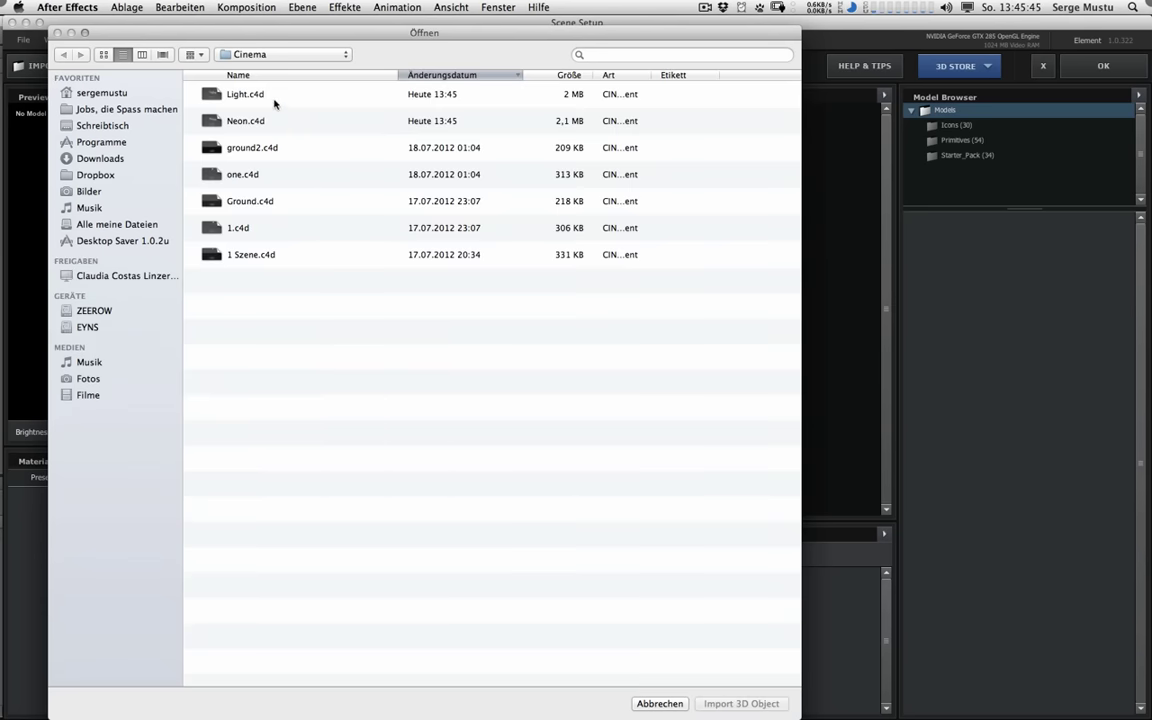
double_click(246, 122)
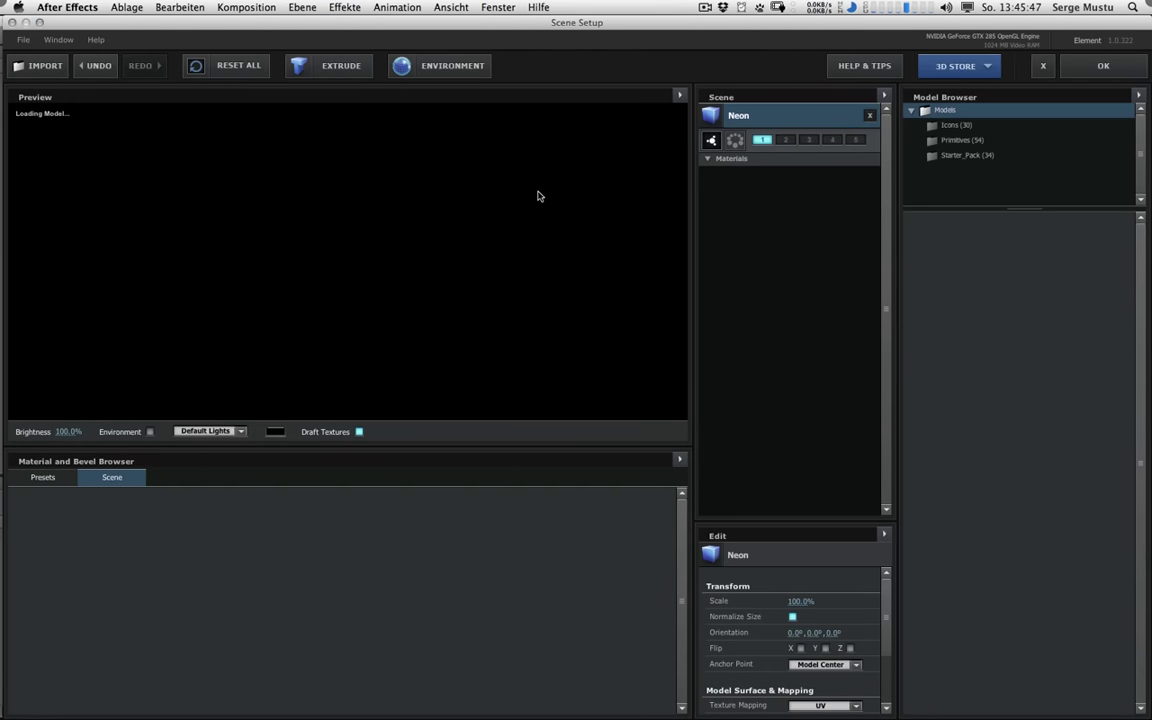
drag(535, 200, 475, 264)
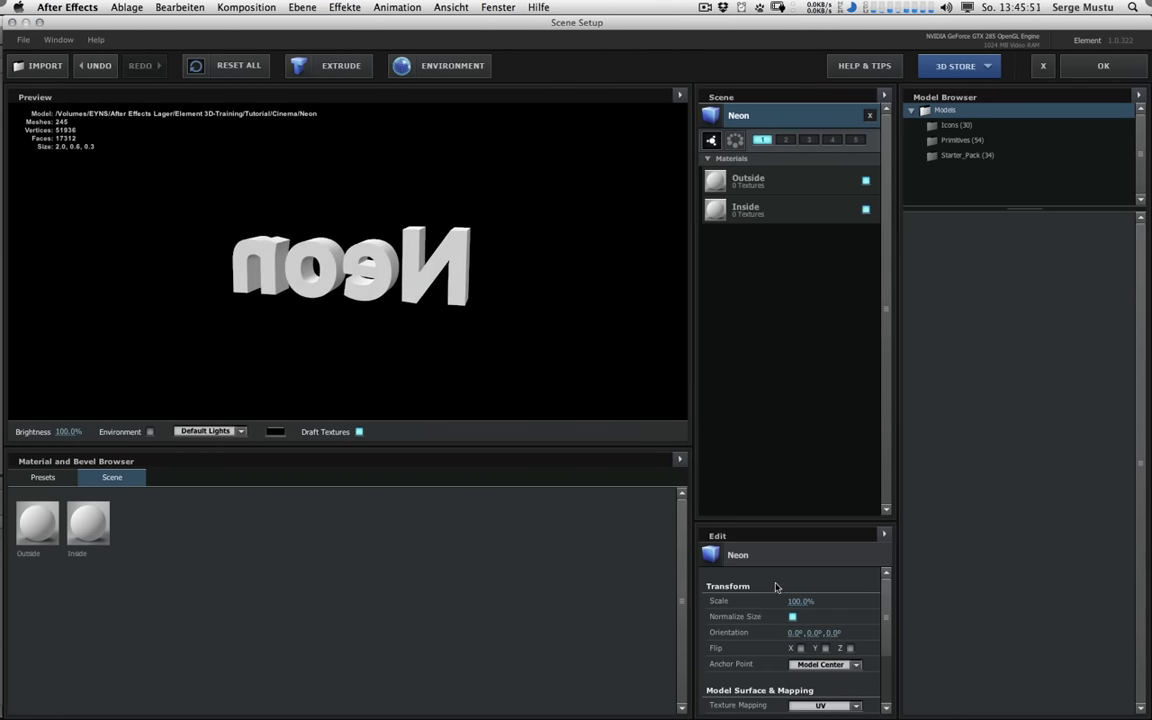
click(800, 648)
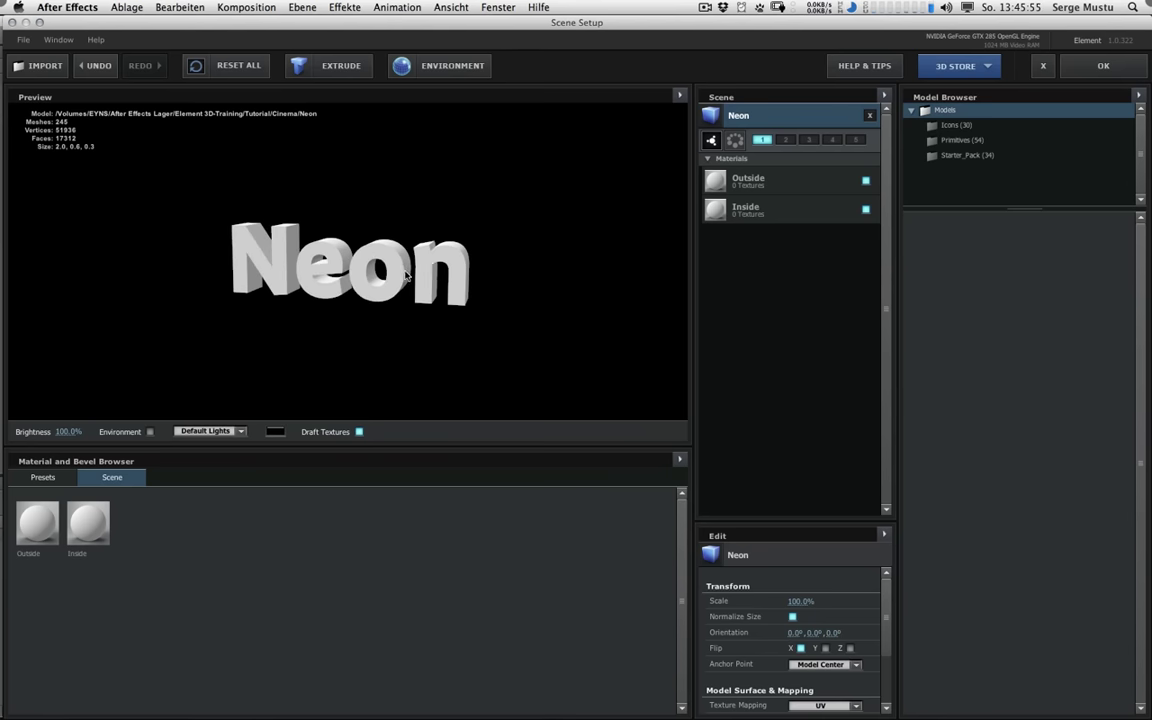
Step: Import the Light.c4d model into the scene as well
click(40, 65)
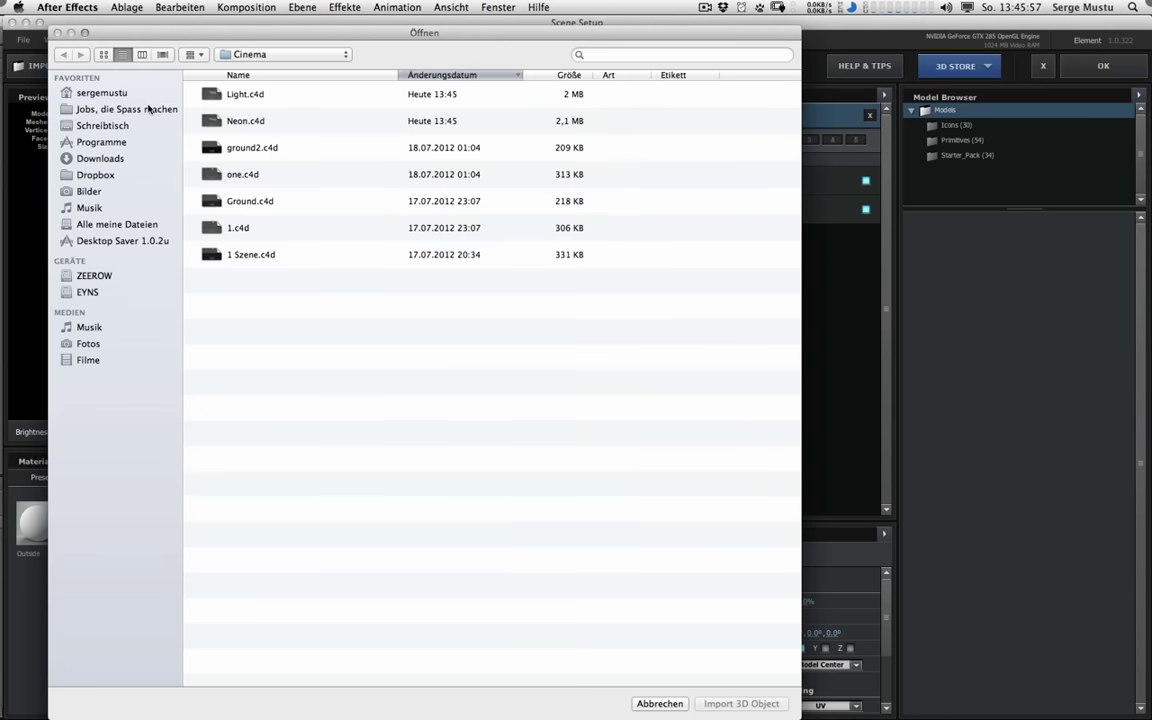
click(250, 95)
double_click(253, 95)
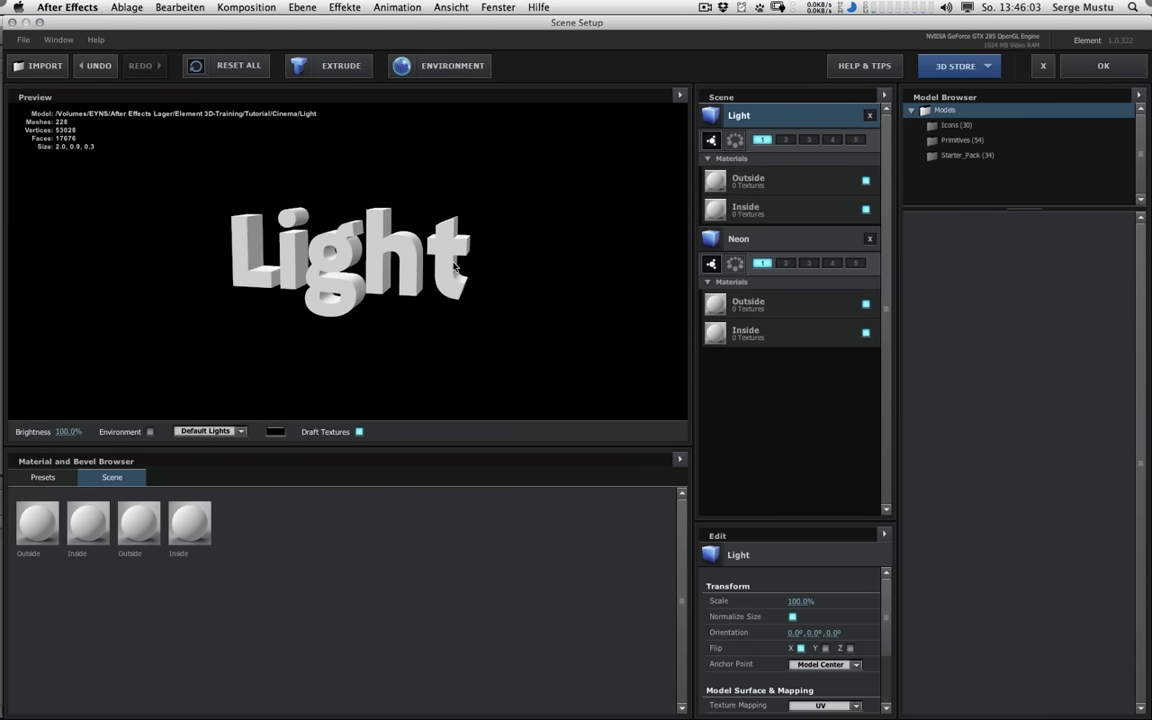
drag(442, 267, 399, 240)
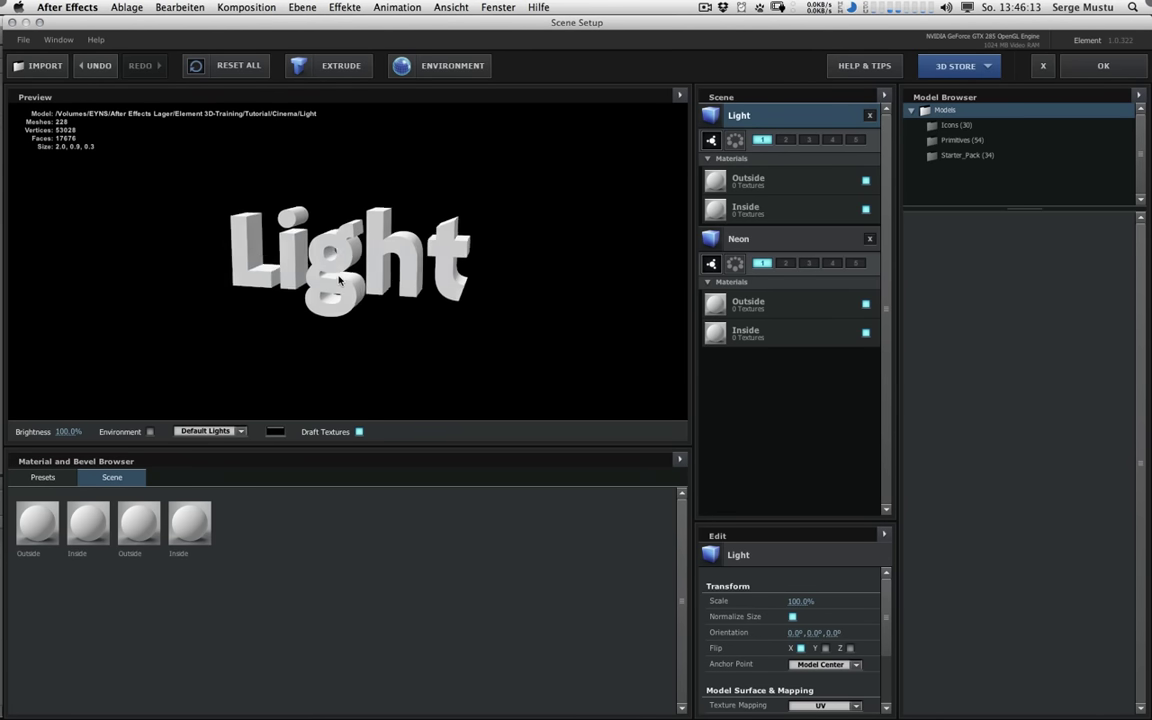
Step: Apply the Paint preset outside and Two_Color_Red inside, and assign Light to group 2
click(41, 477)
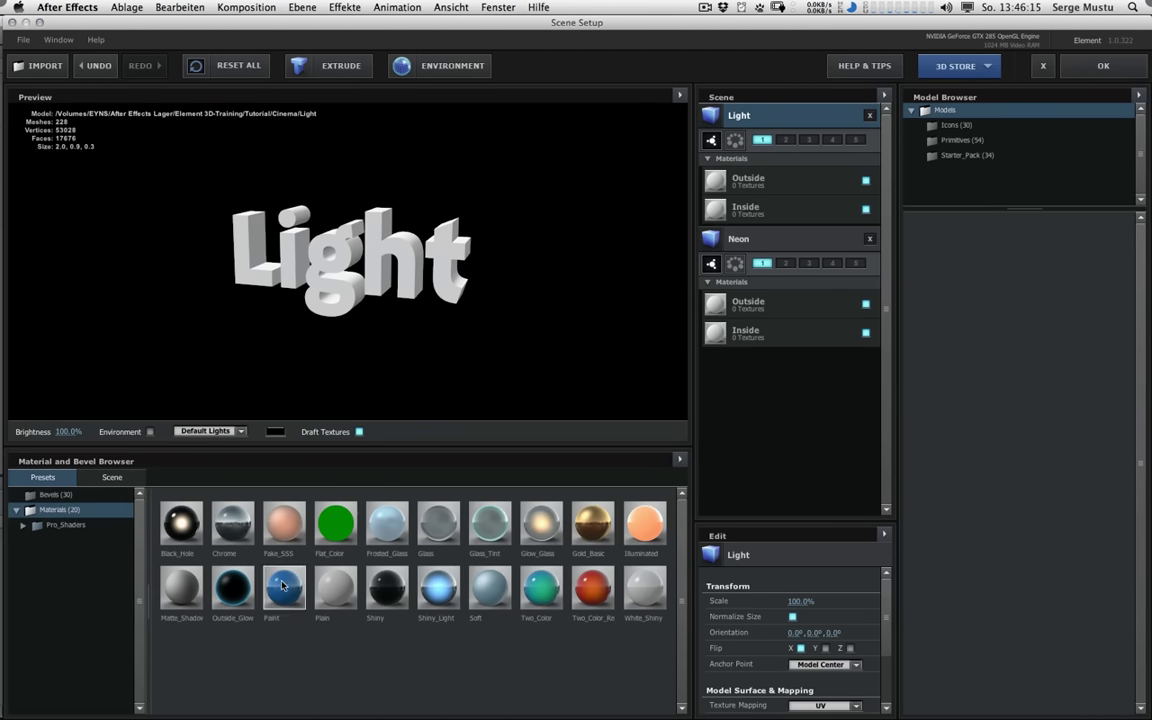
mouse_move(284, 590)
mouse_down()
mouse_move(505, 515)
mouse_move(740, 405)
mouse_move(765, 285)
mouse_move(744, 311)
mouse_move(300, 560)
mouse_move(300, 530)
mouse_move(739, 185)
mouse_up()
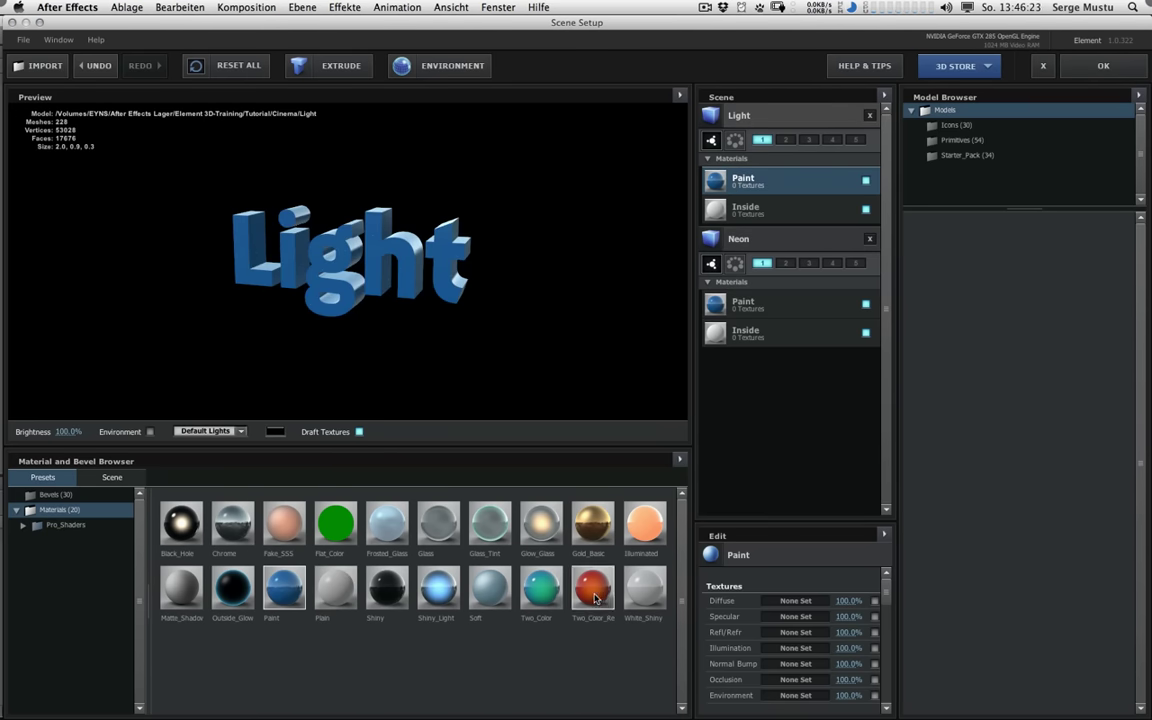
drag(592, 590, 685, 300)
mouse_move(592, 590)
mouse_down()
mouse_move(580, 505)
mouse_move(540, 560)
mouse_move(752, 338)
mouse_move(765, 215)
mouse_up()
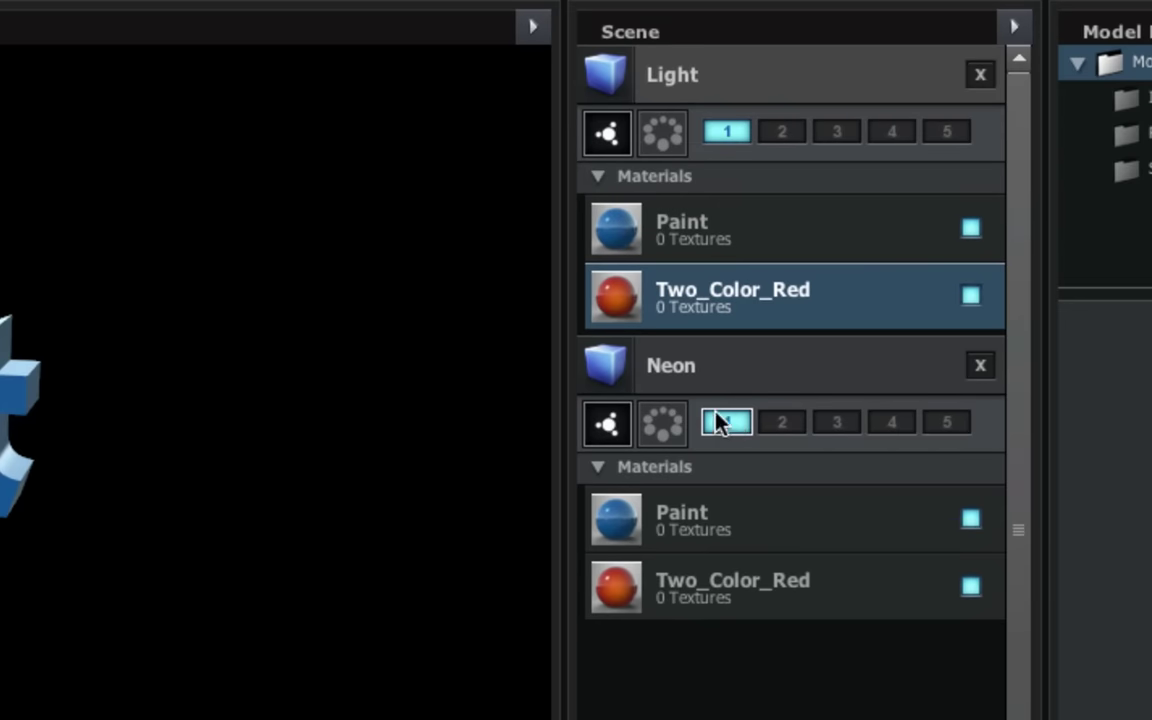
click(780, 131)
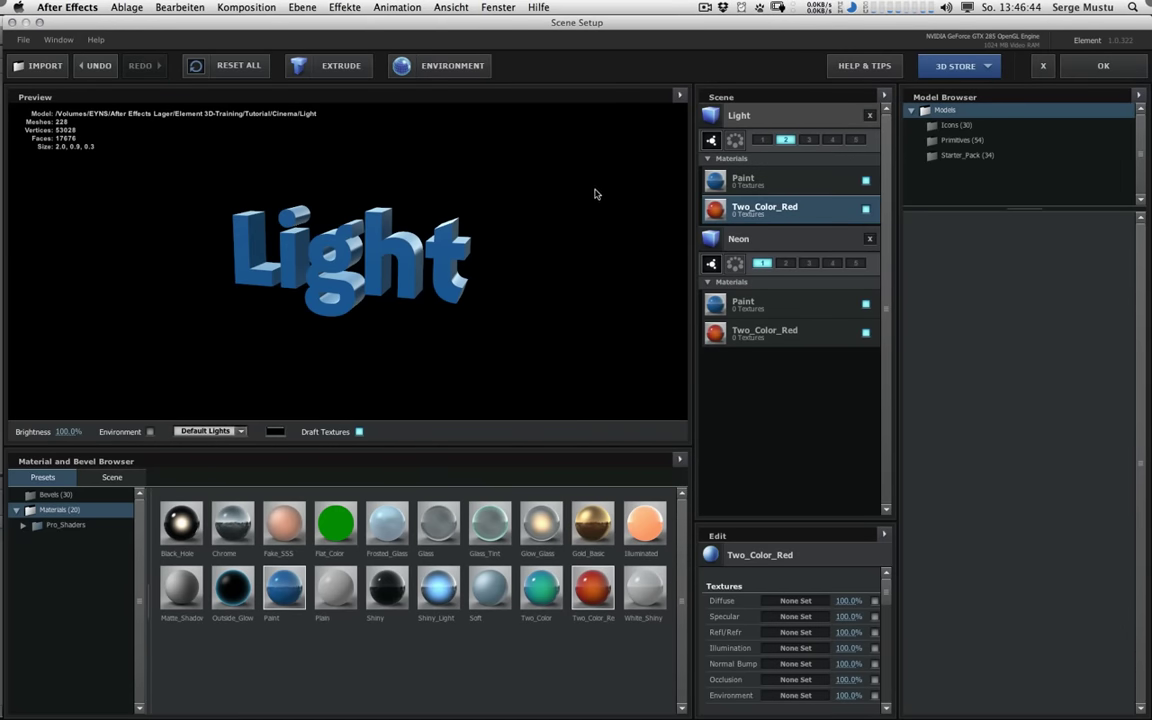
Step: Close Scene Setup and add camera Kamera 1 with depth of field turned off
click(1103, 65)
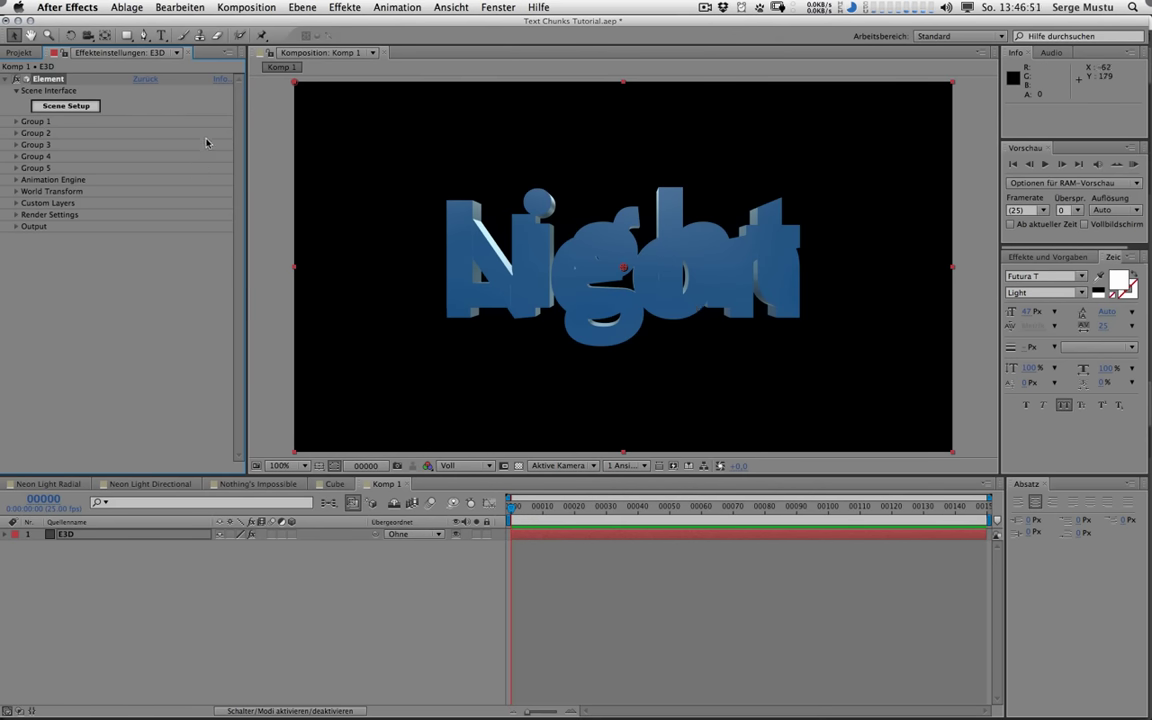
click(302, 8)
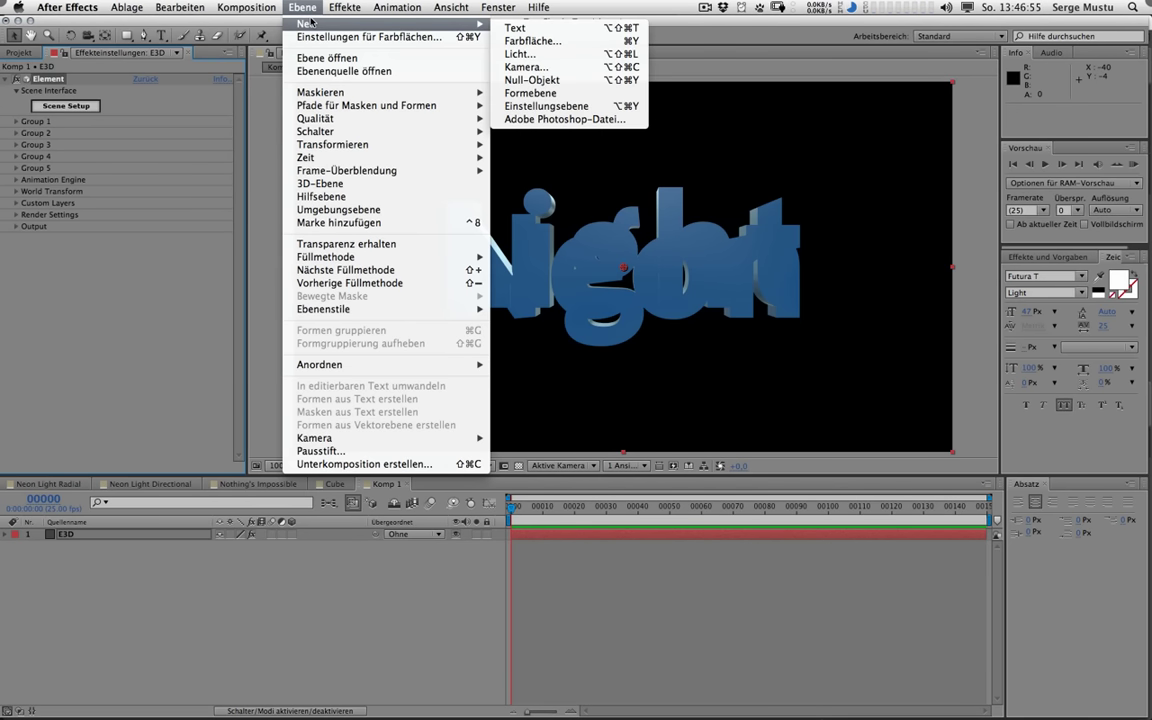
mouse_move(300, 23)
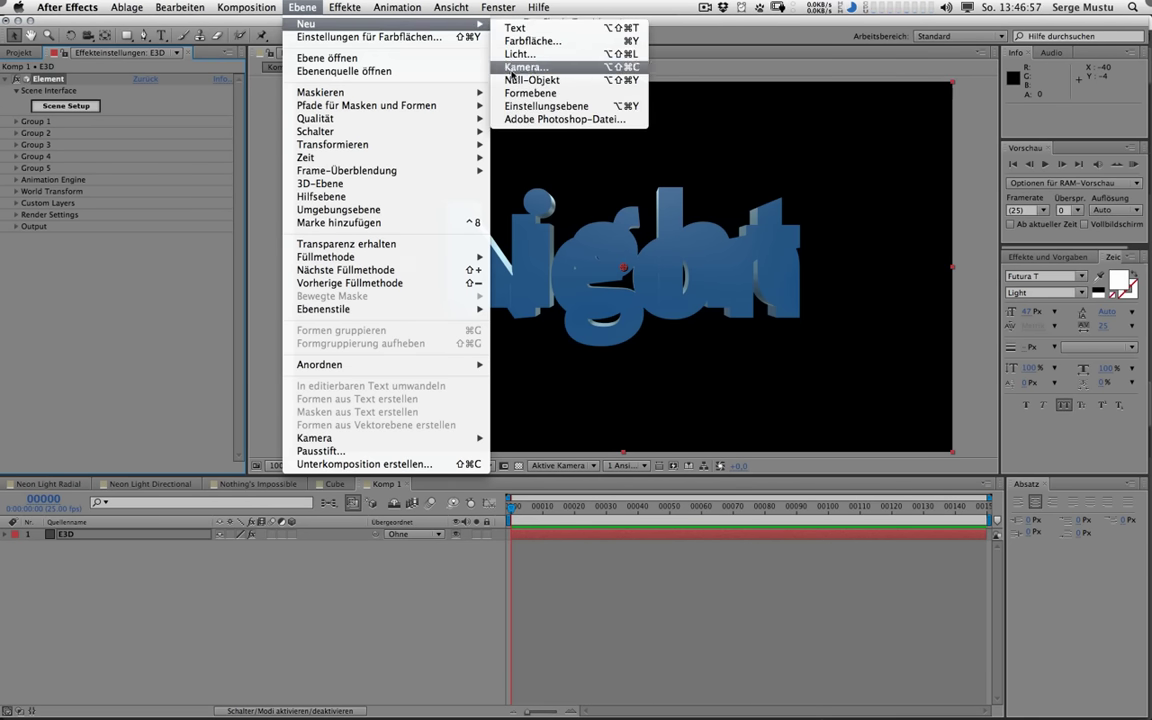
click(462, 69)
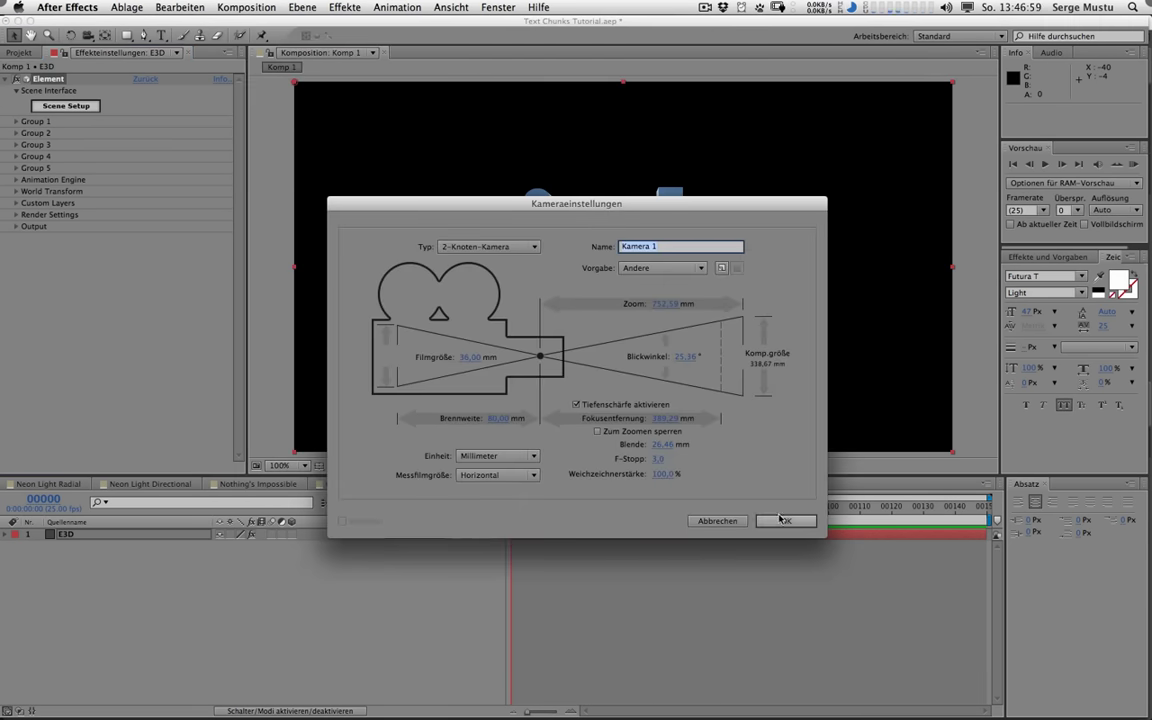
click(576, 404)
key(Return)
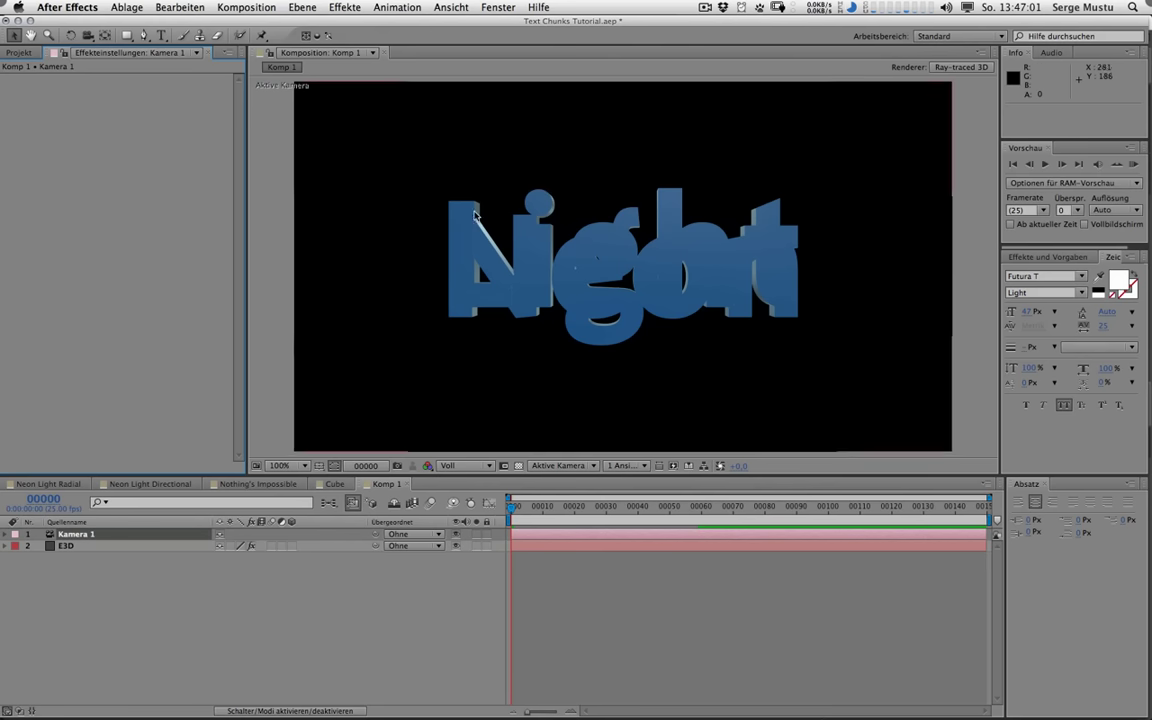
Step: Orbit the camera around the E3D text to a new angle
click(115, 548)
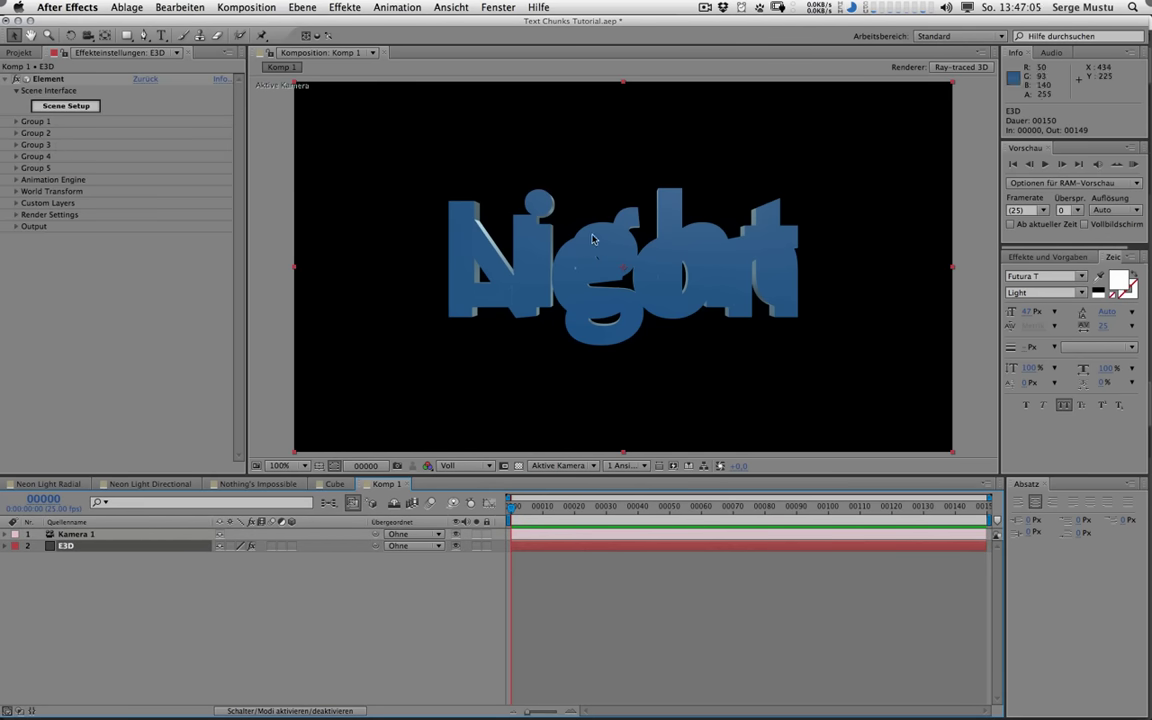
key(c)
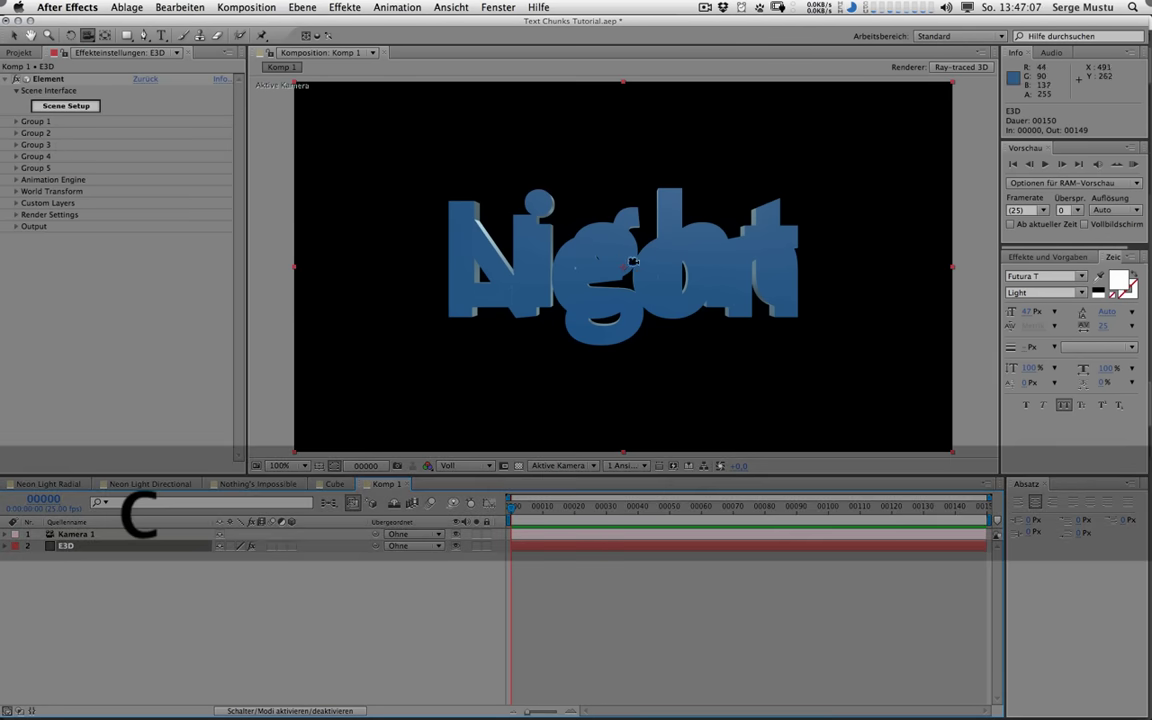
drag(500, 240, 330, 165)
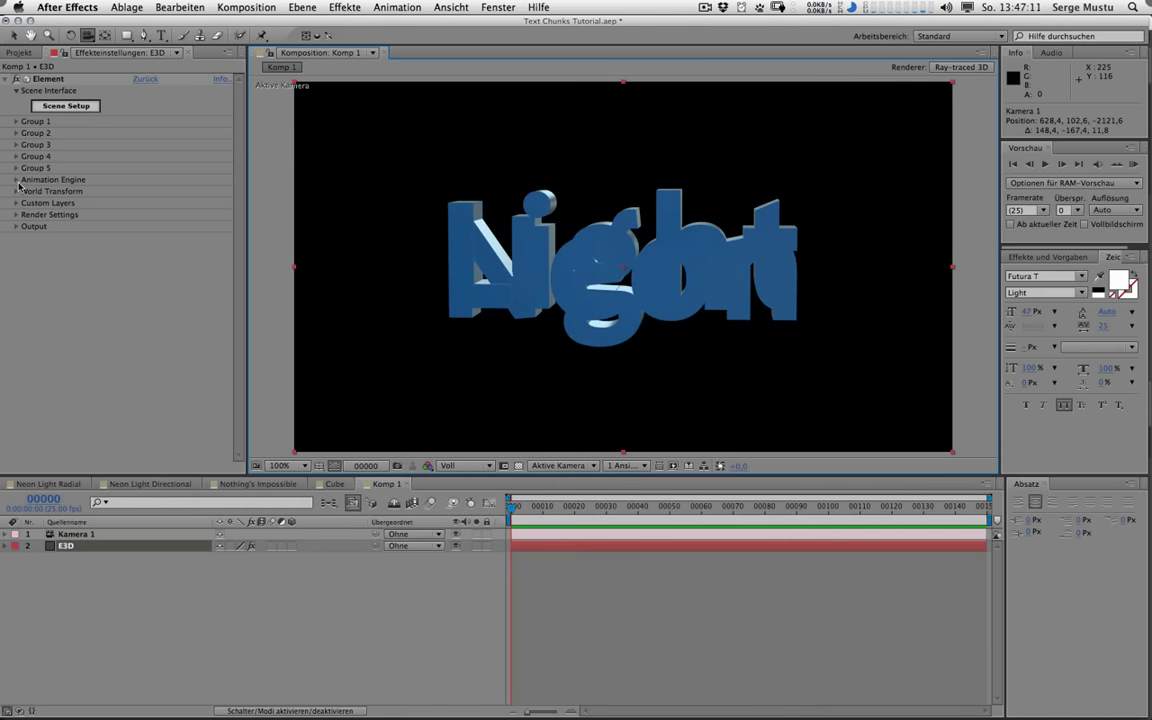
click(16, 121)
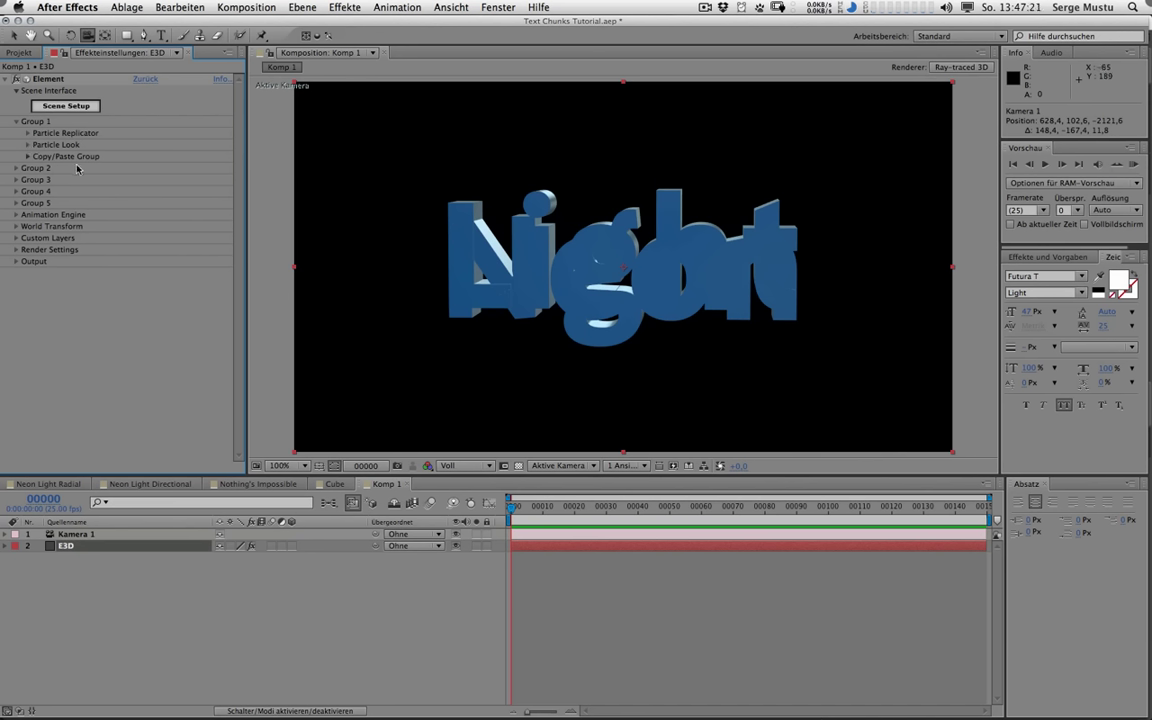
Step: Enable Element's Animation Engine and scrub the Animation value to preview Neon becoming Light
click(16, 215)
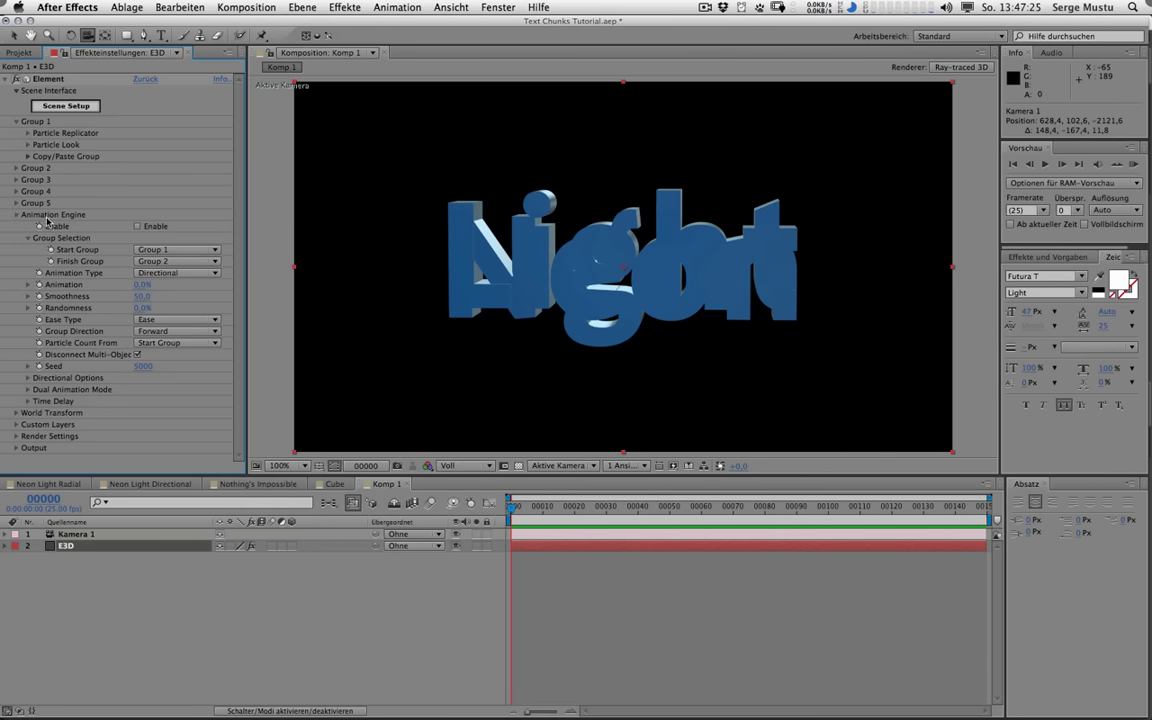
click(138, 227)
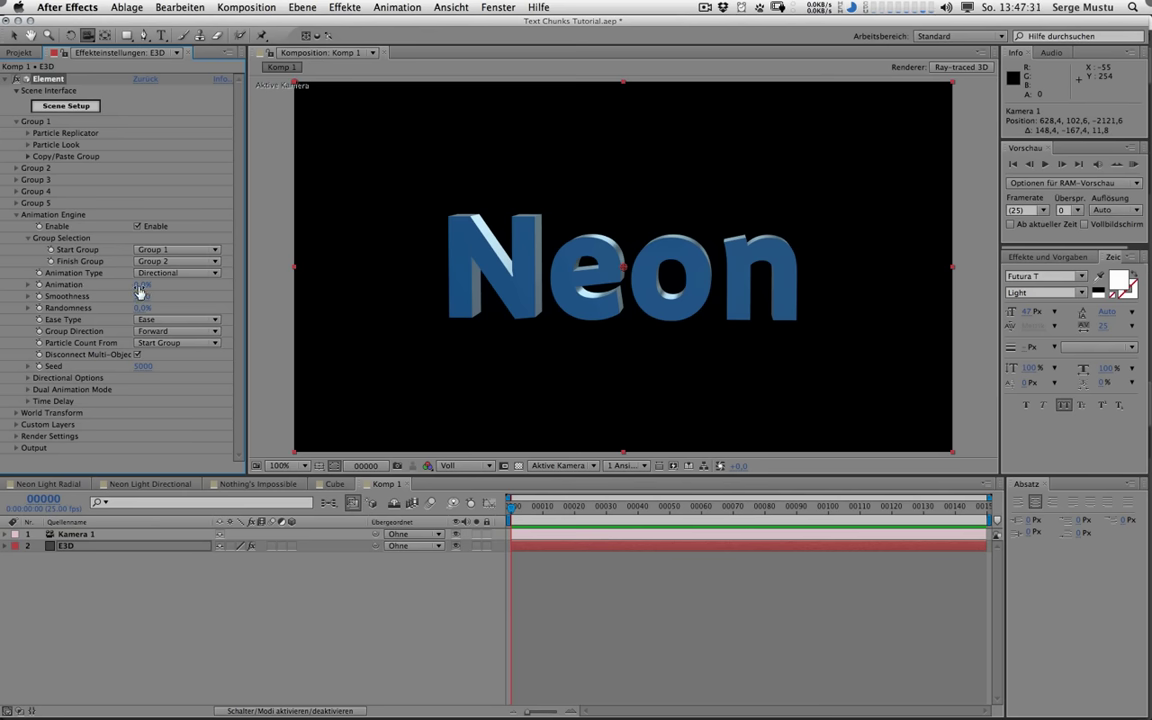
mouse_move(142, 285)
mouse_down()
mouse_move(213, 284)
mouse_move(122, 284)
mouse_move(192, 283)
mouse_move(142, 284)
mouse_up()
click(16, 168)
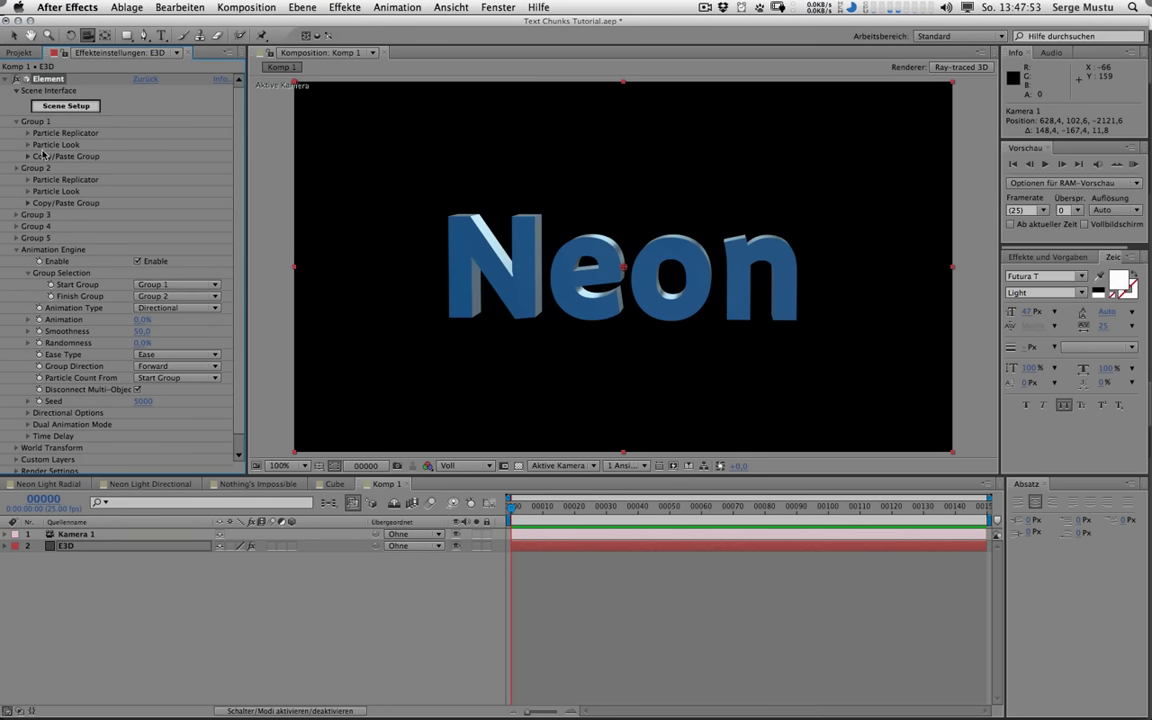
click(28, 145)
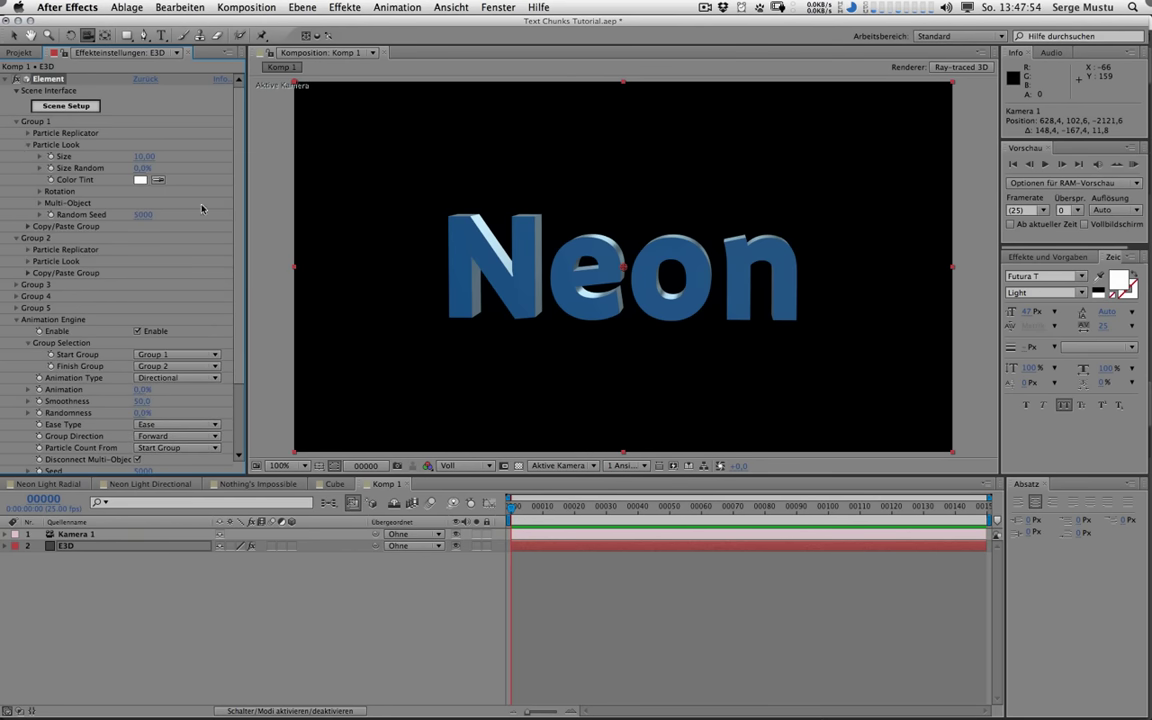
click(40, 203)
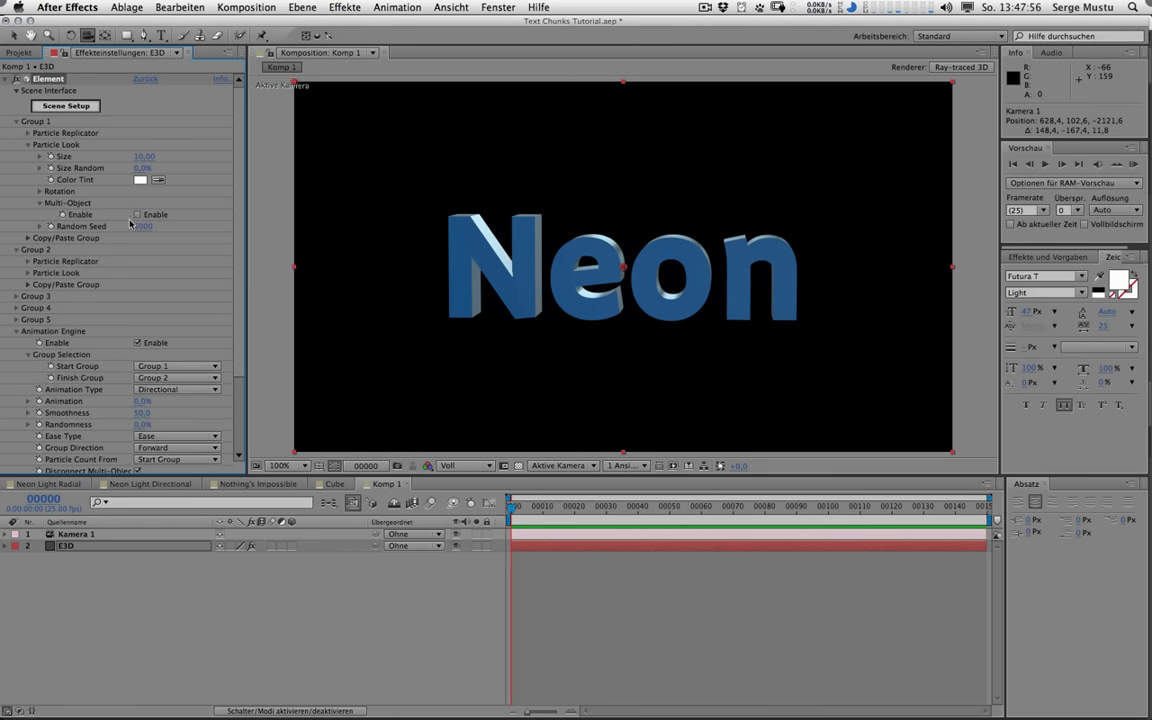
click(41, 189)
click(28, 129)
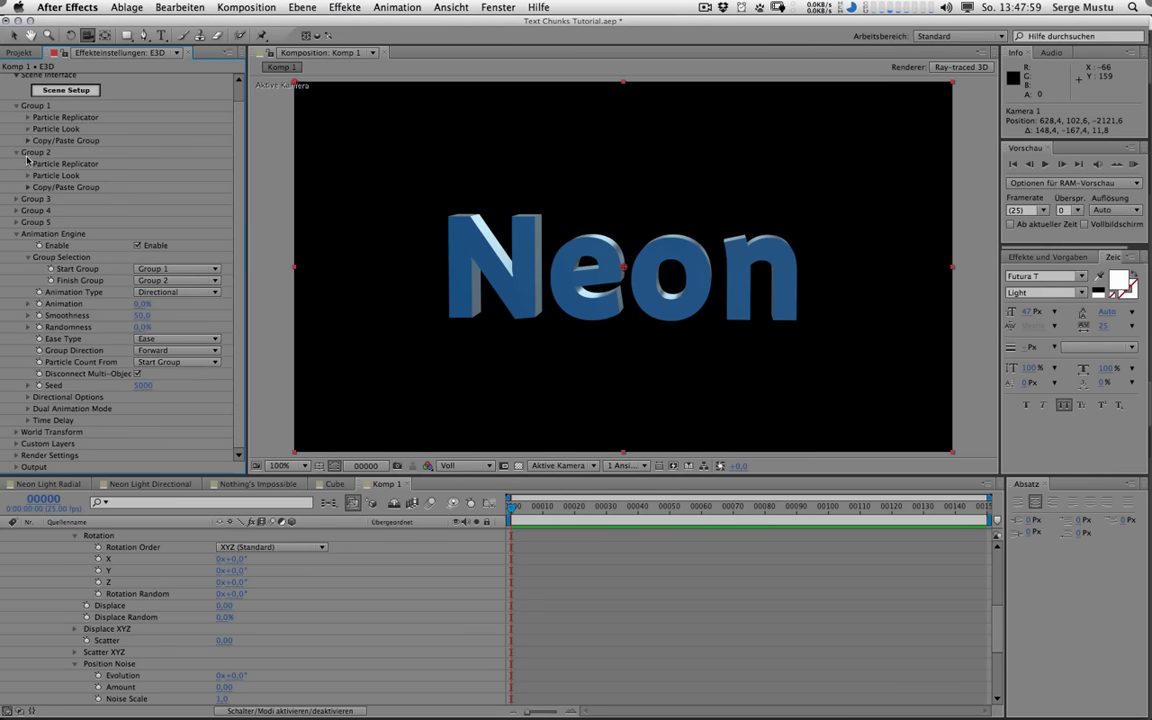
click(28, 176)
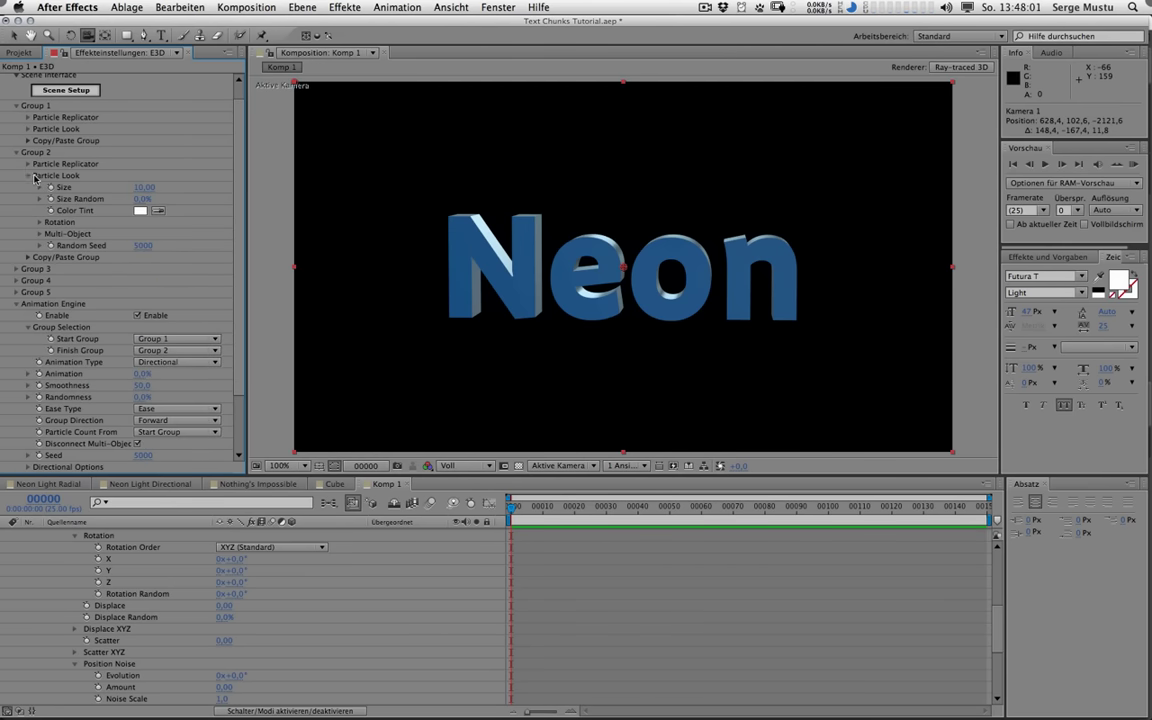
click(40, 236)
scroll(128, 270, down, 2)
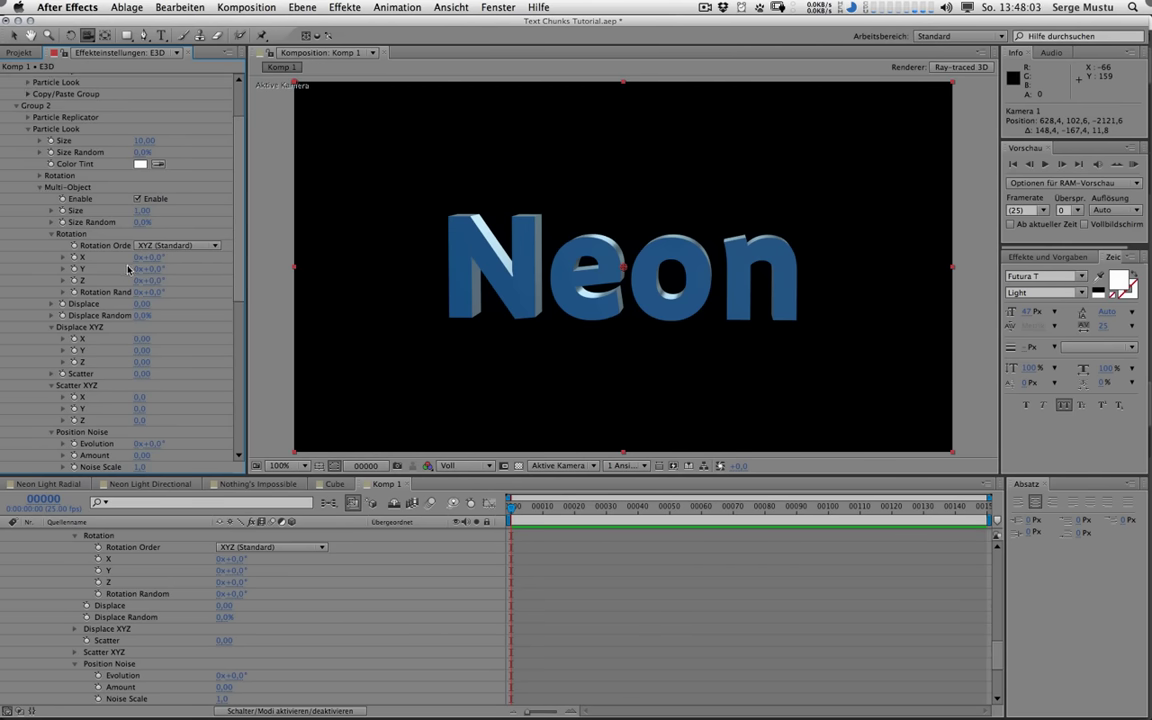
click(40, 187)
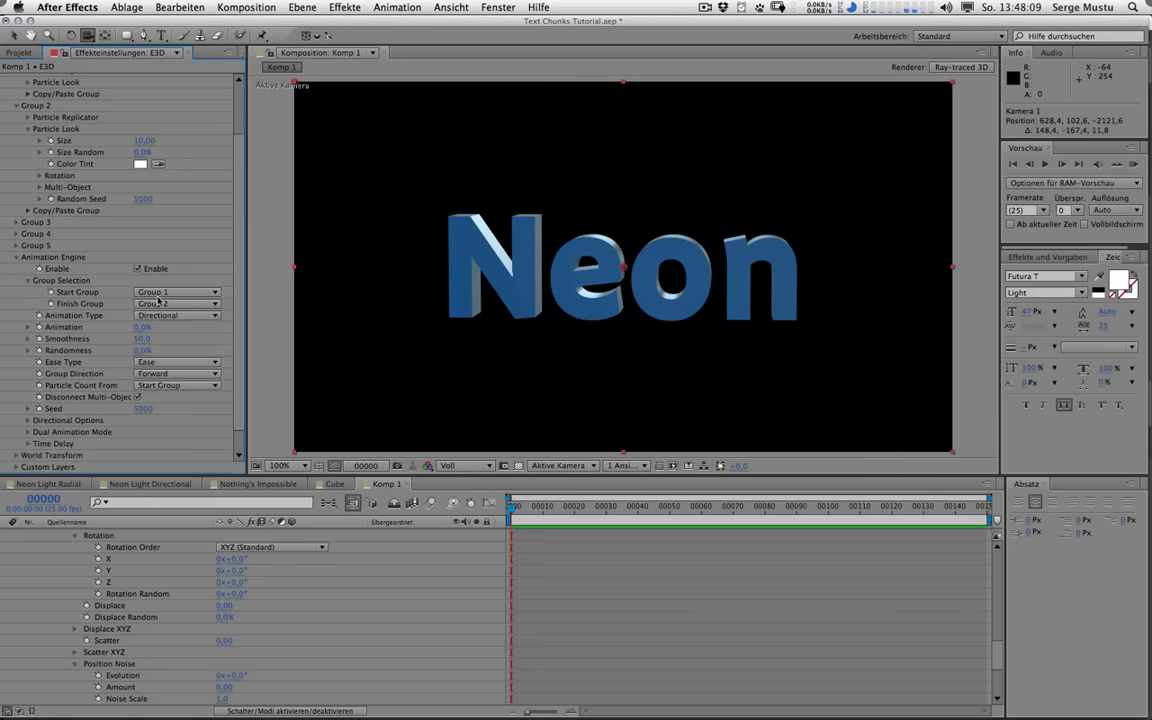
drag(143, 327, 128, 298)
Step: Watch the first seconds of the reference movie in QuickTime
key(super+Tab)
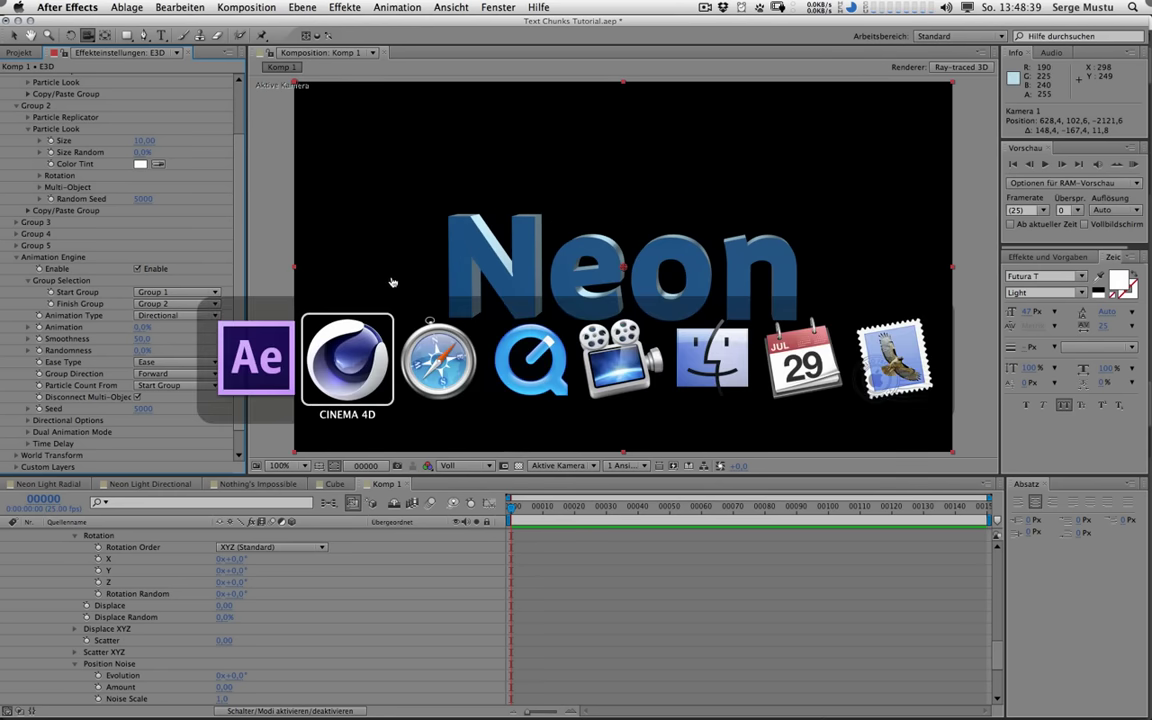
key(super+Tab)
key(super+Tab)
drag(259, 507, 442, 508)
key(super+Tab)
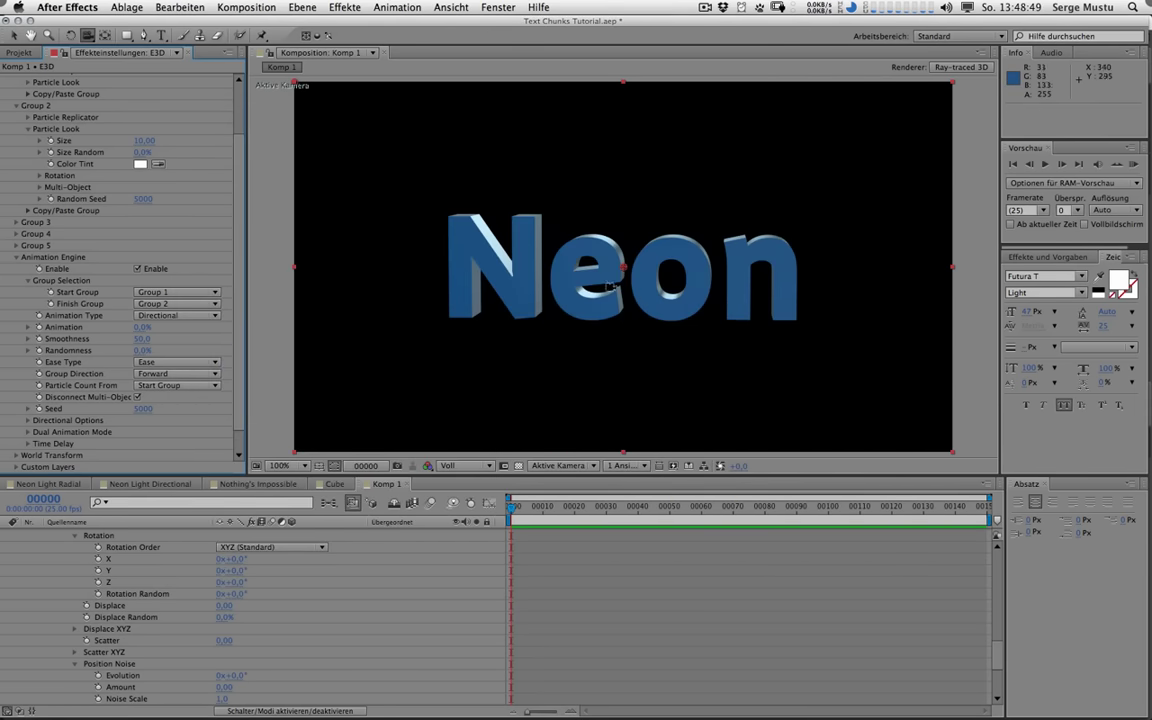
Step: Dolly the camera back and slide Group 1's Neon text to the left
drag(578, 268, 377, 281)
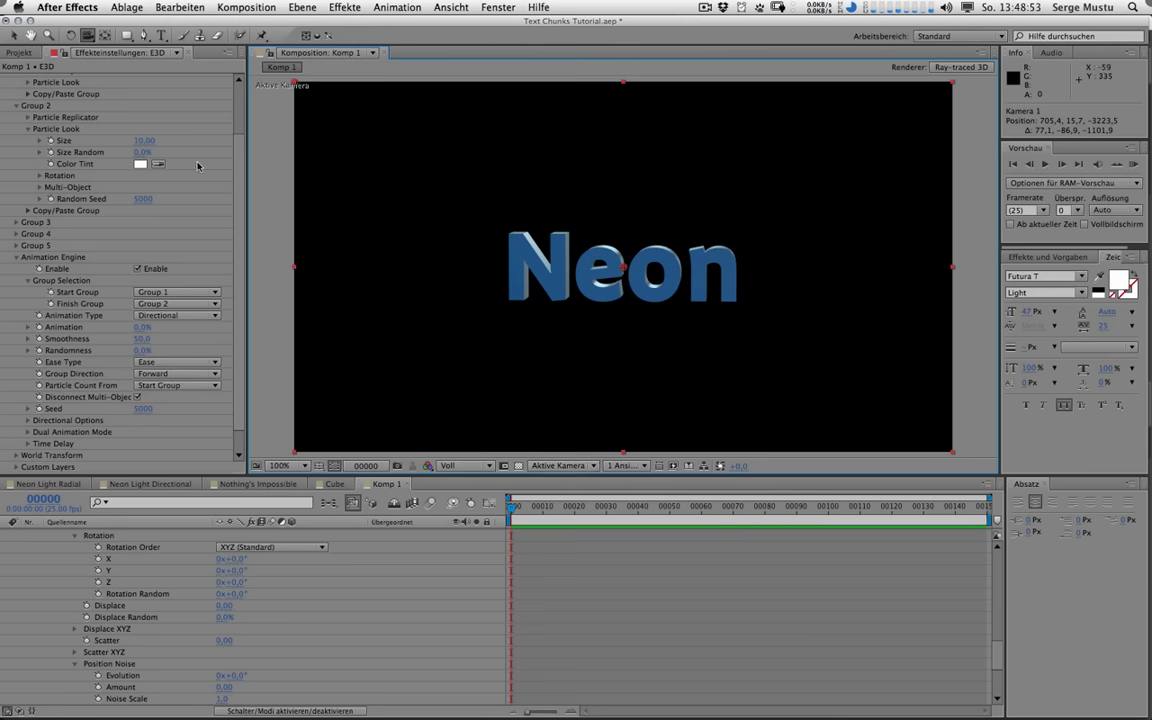
scroll(56, 120, up, 3)
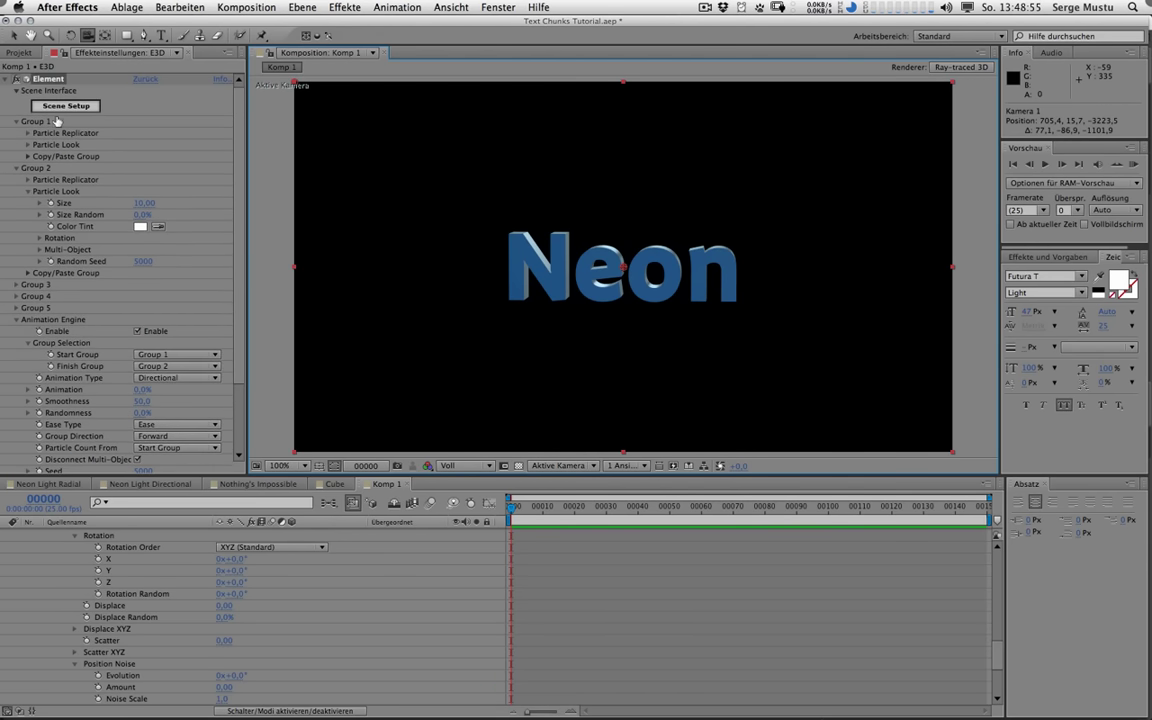
click(28, 133)
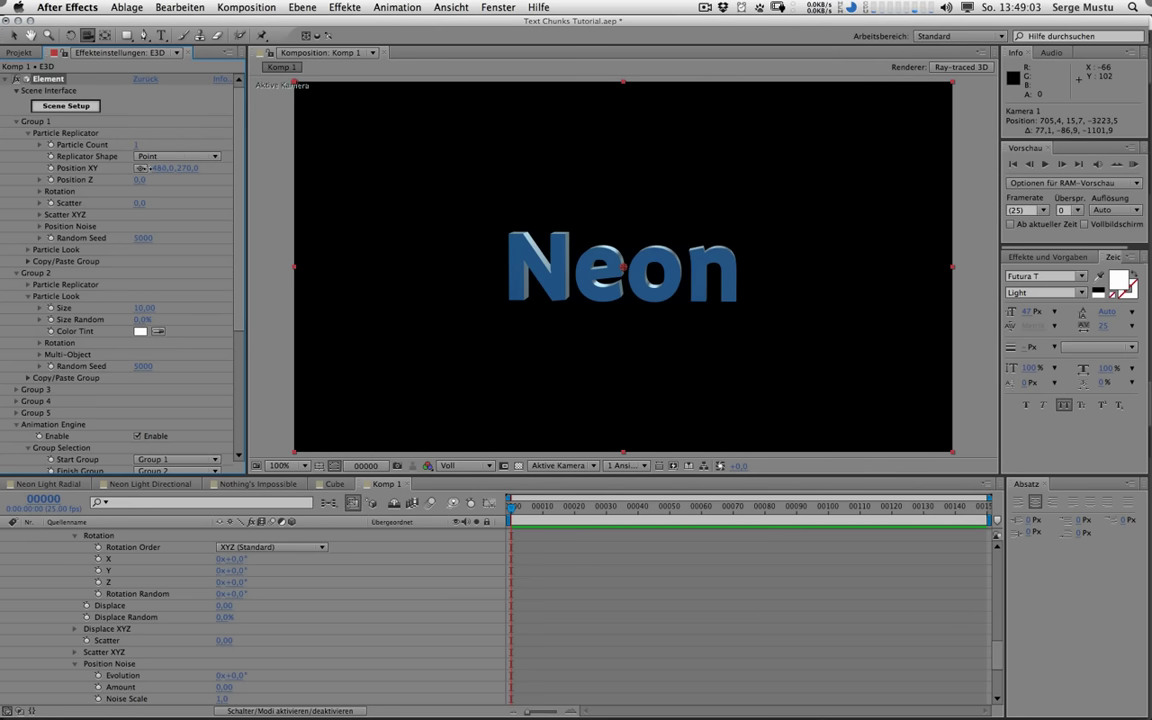
drag(161, 169, 44, 169)
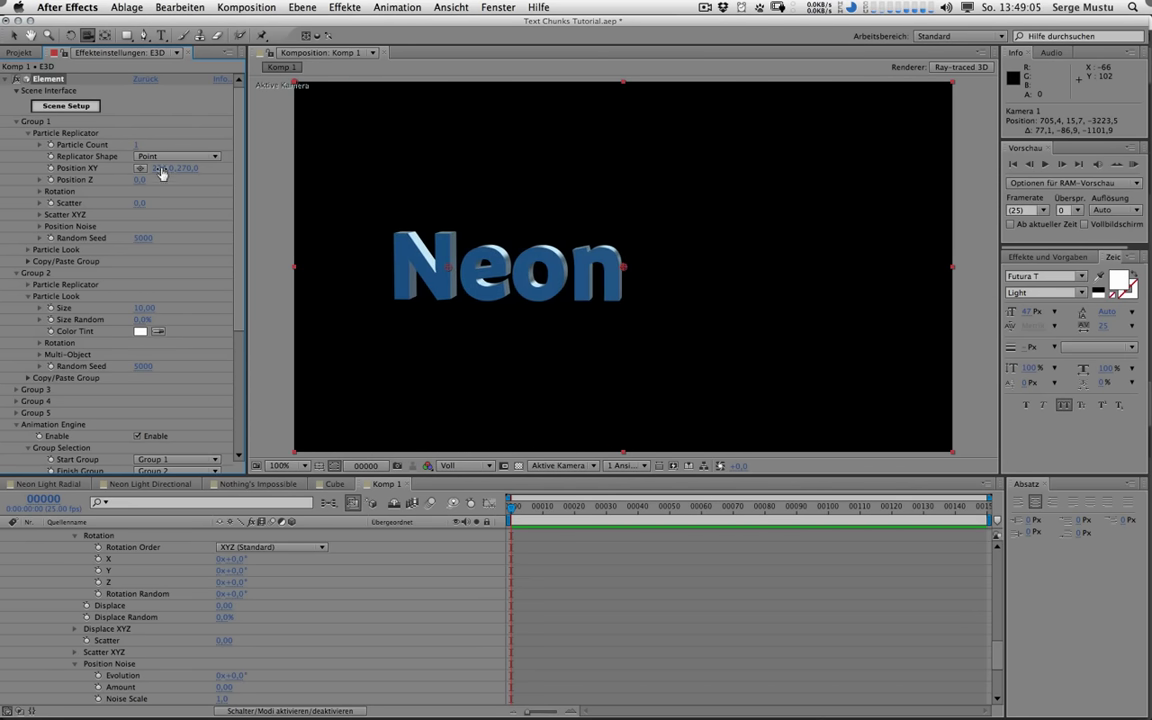
Step: Disable the Animation Engine and place Group 2's Light text right of Neon at 749,0/284,0
click(137, 437)
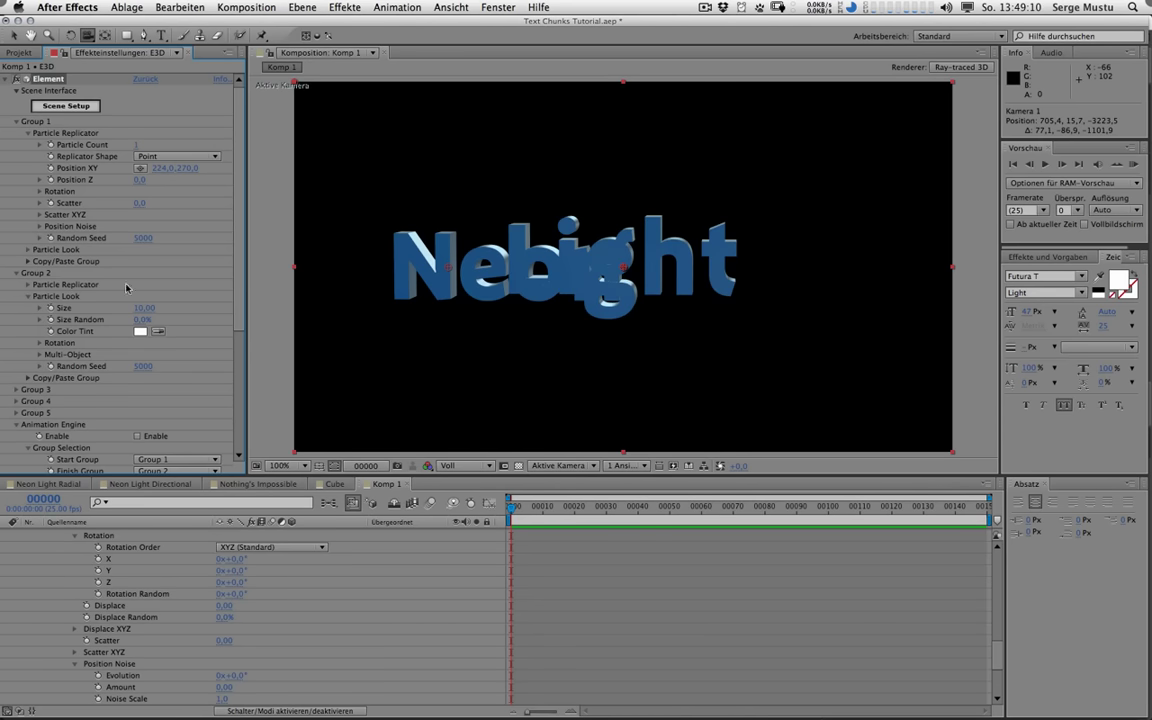
click(28, 285)
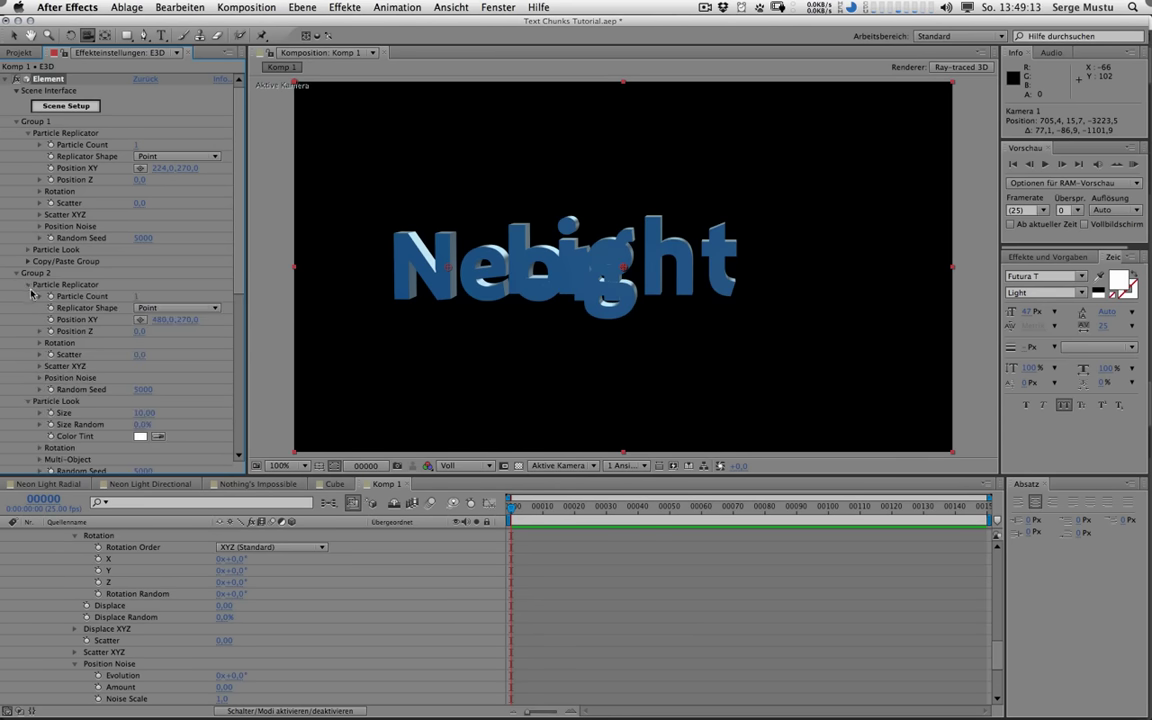
drag(162, 319, 335, 324)
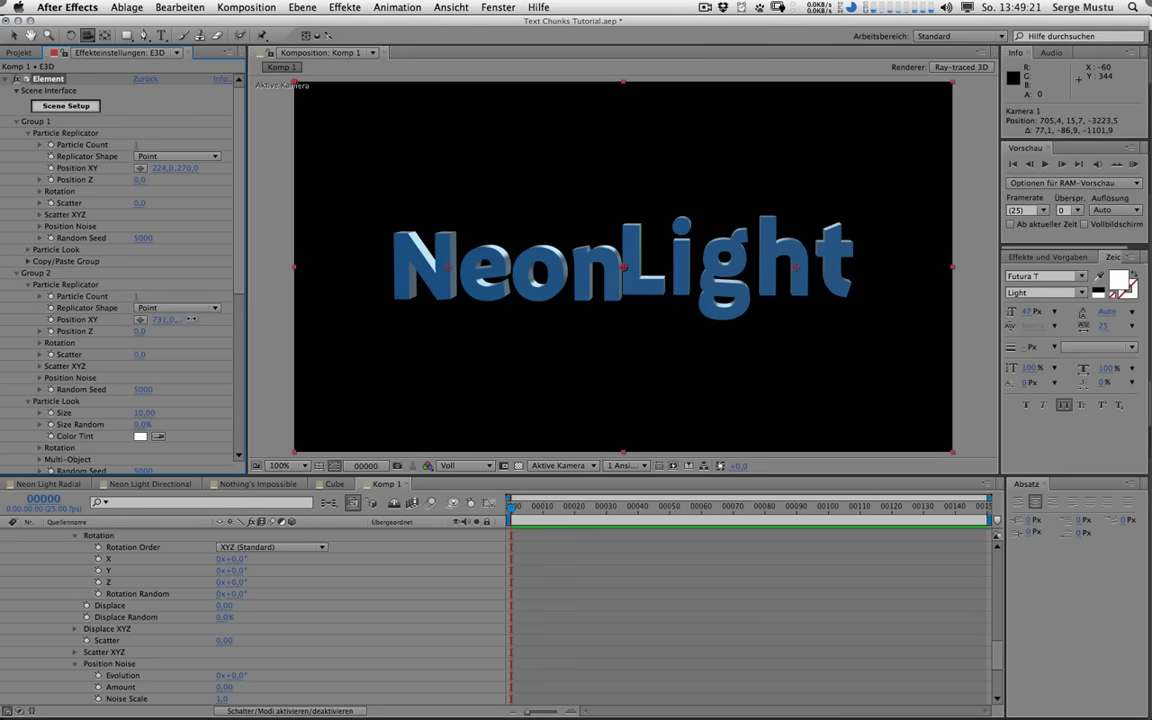
drag(186, 319, 210, 319)
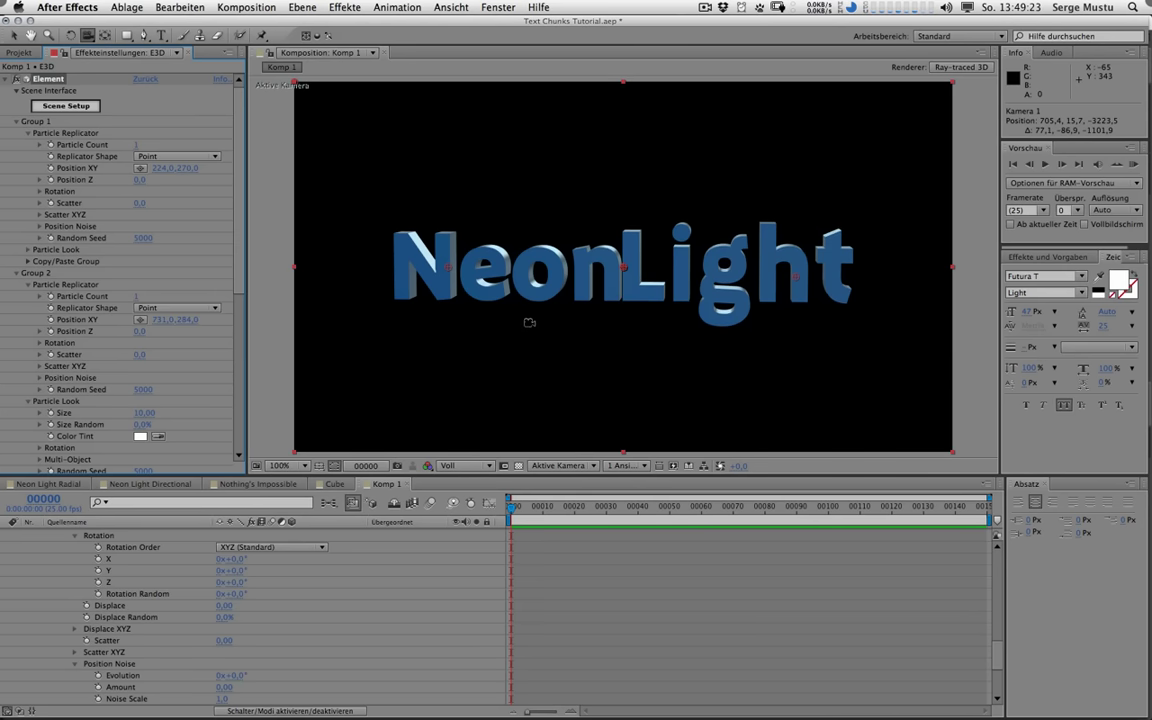
drag(532, 325, 545, 311)
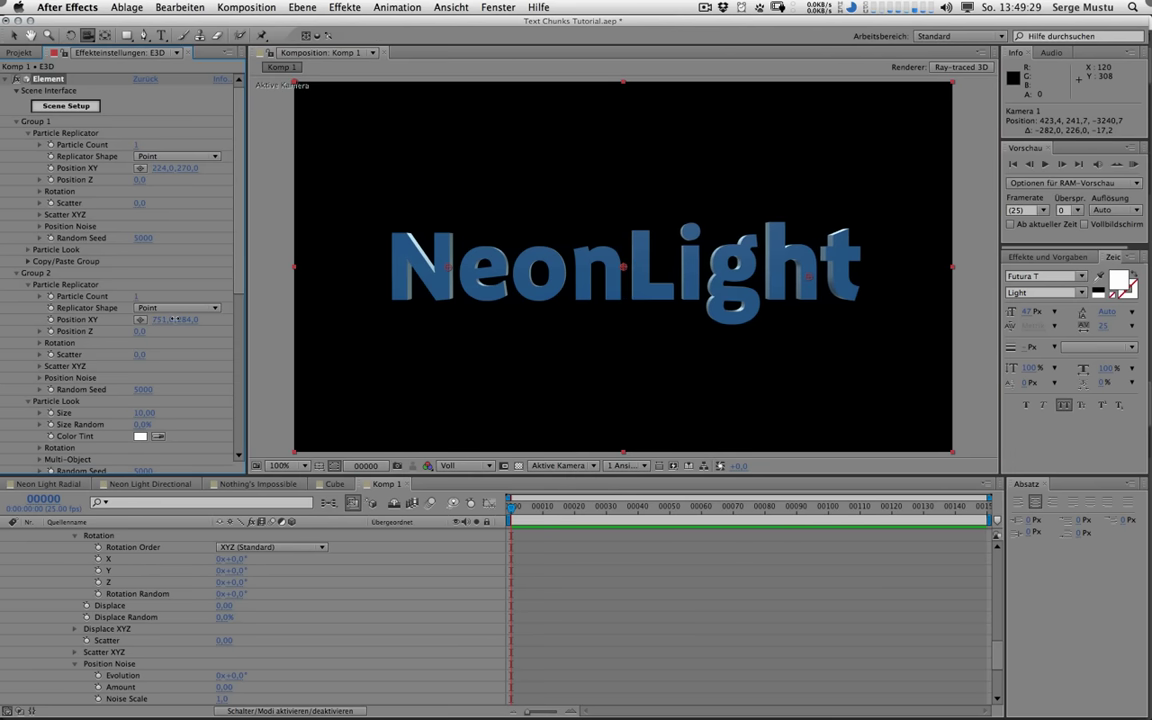
drag(172, 319, 172, 319)
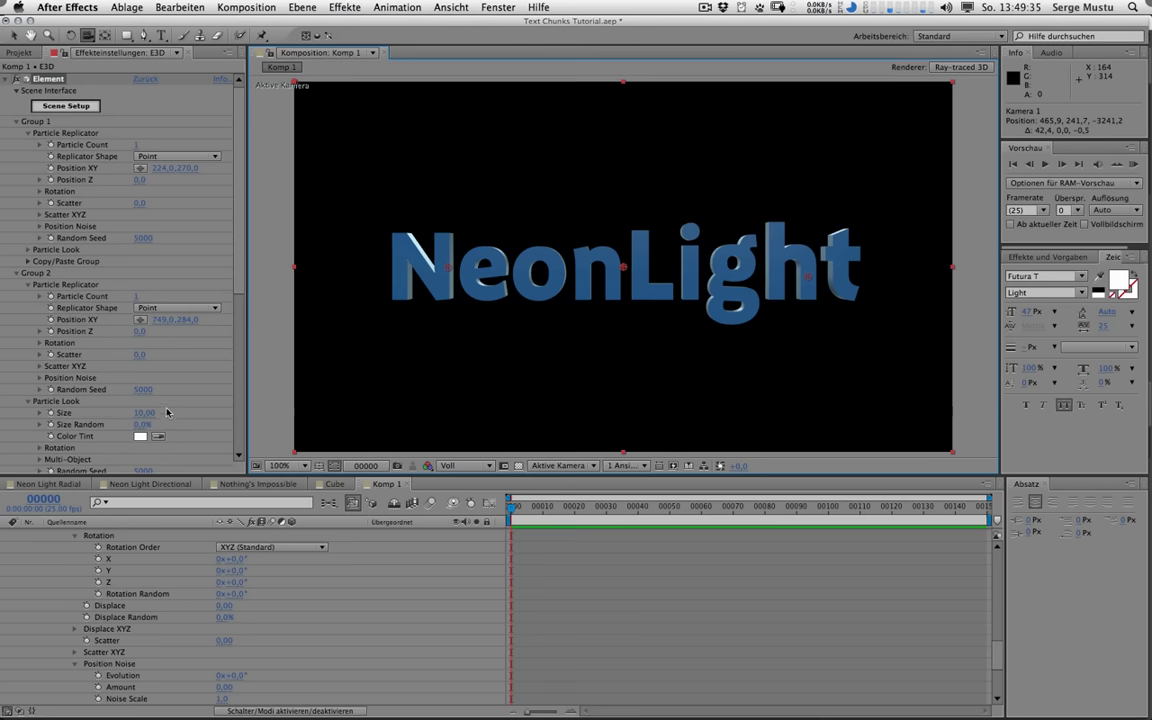
scroll(206, 311, down, 10)
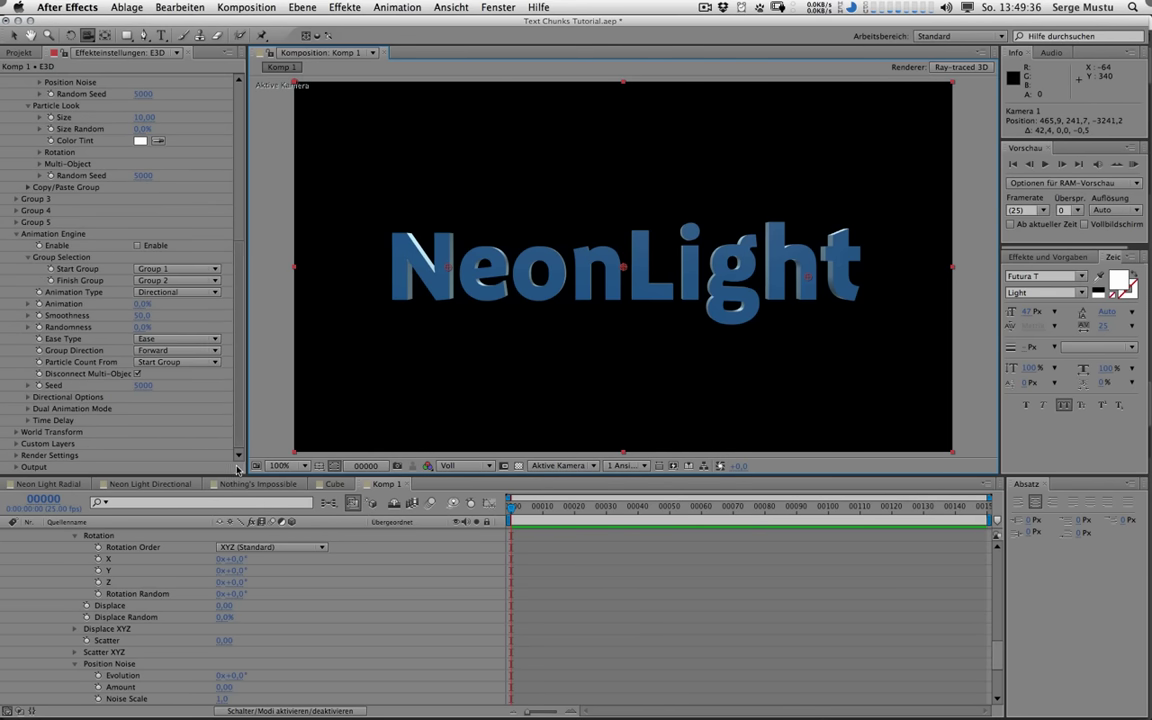
Step: Re-enable the Animation Engine and scrub Animation to preview Neon breaking into chunks
click(137, 246)
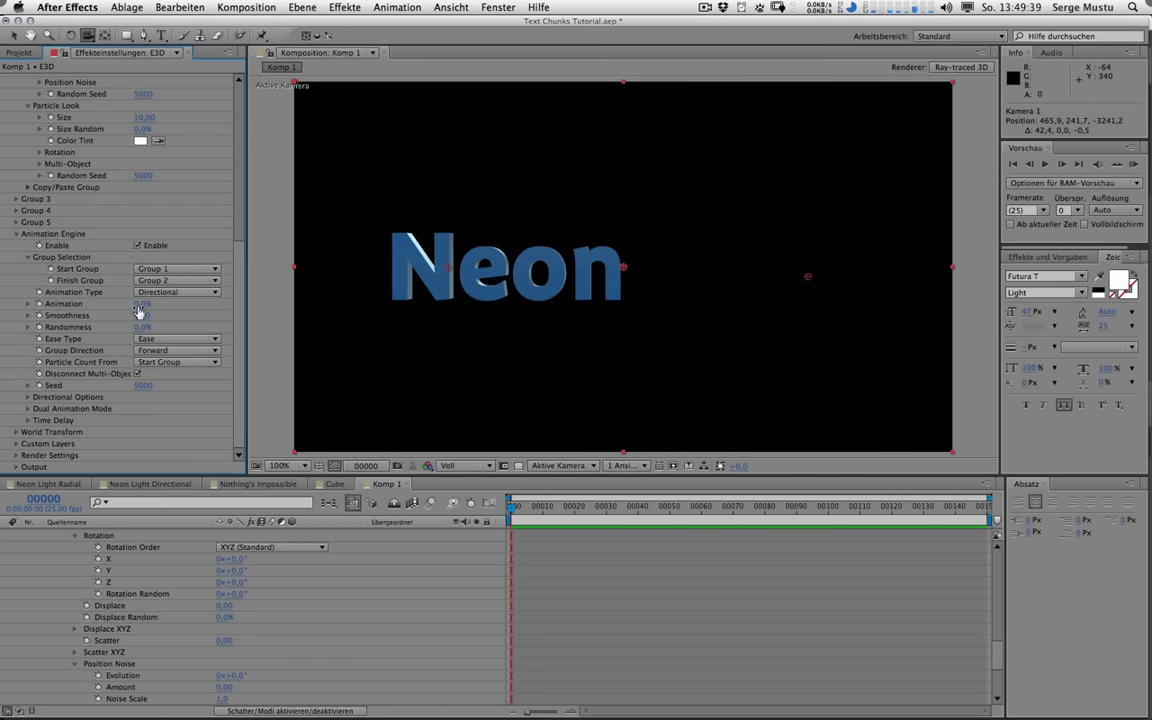
drag(143, 303, 124, 282)
Step: Try the Radial animation type, then return to Directional
click(175, 292)
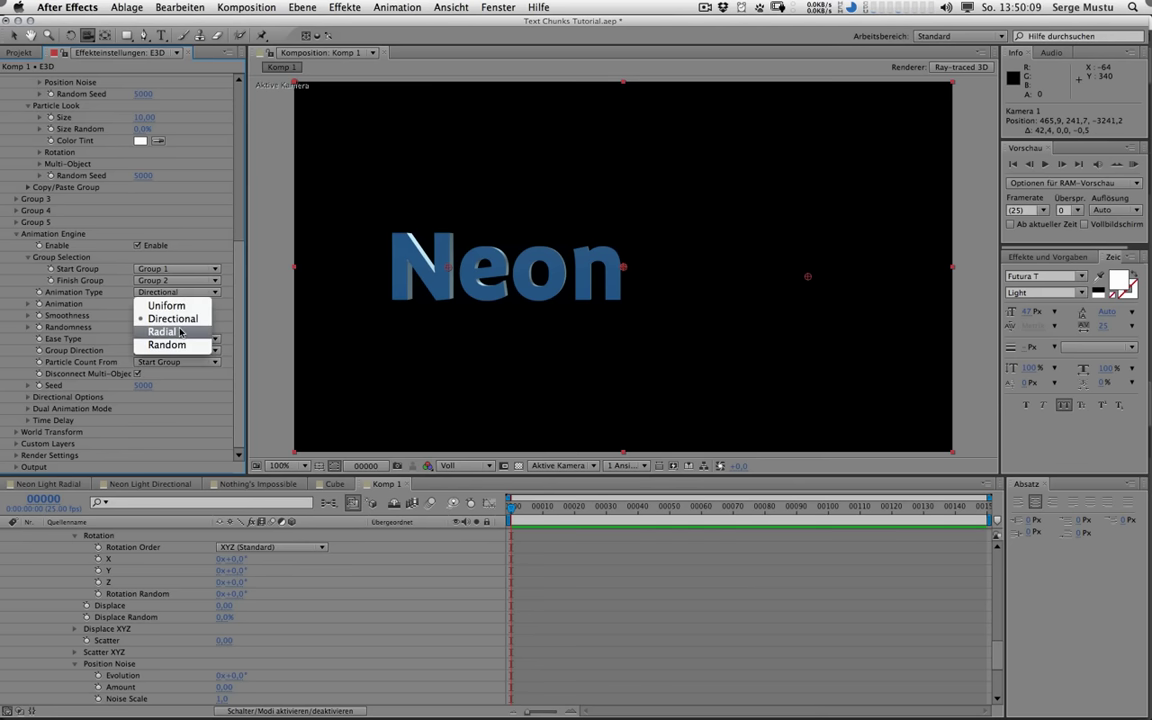
click(180, 331)
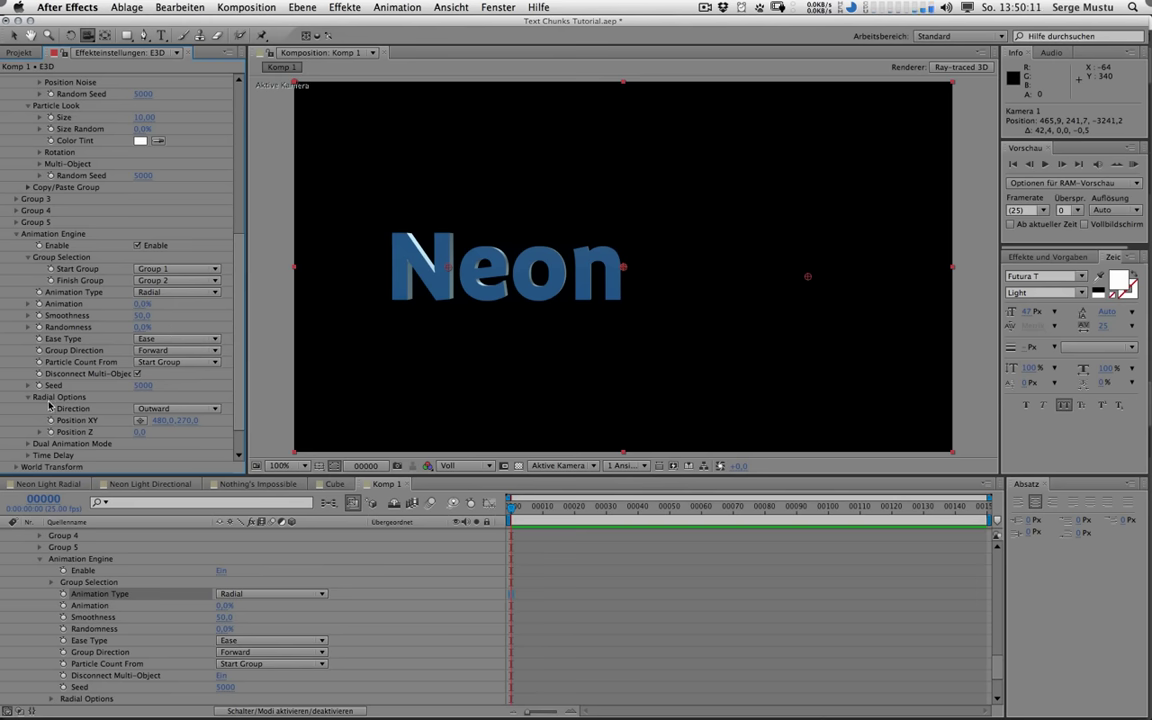
click(178, 292)
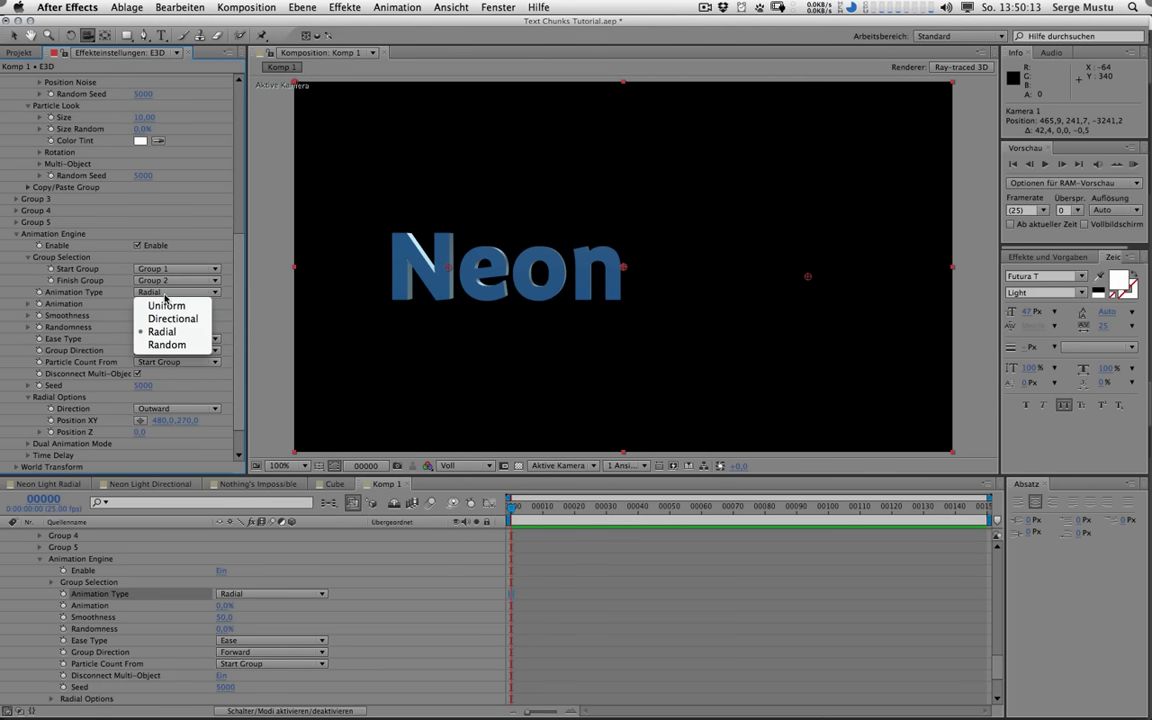
click(174, 318)
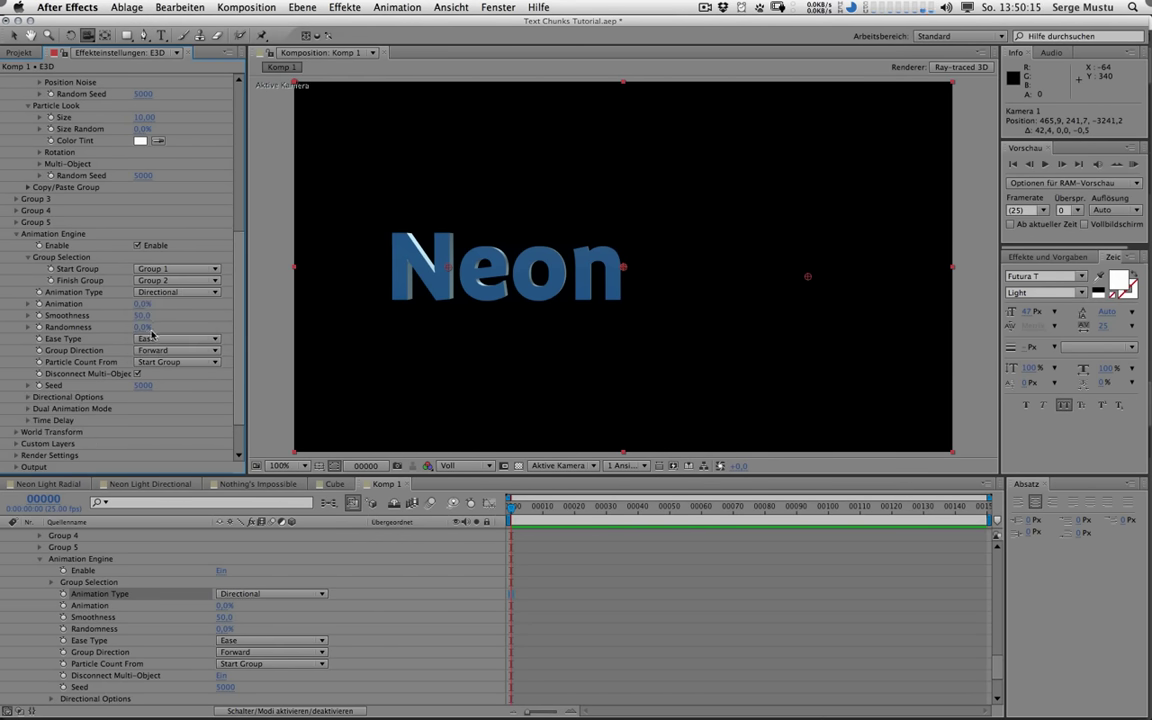
Step: Set the Directional Options Yaw (Horizontal) to 180°
click(28, 397)
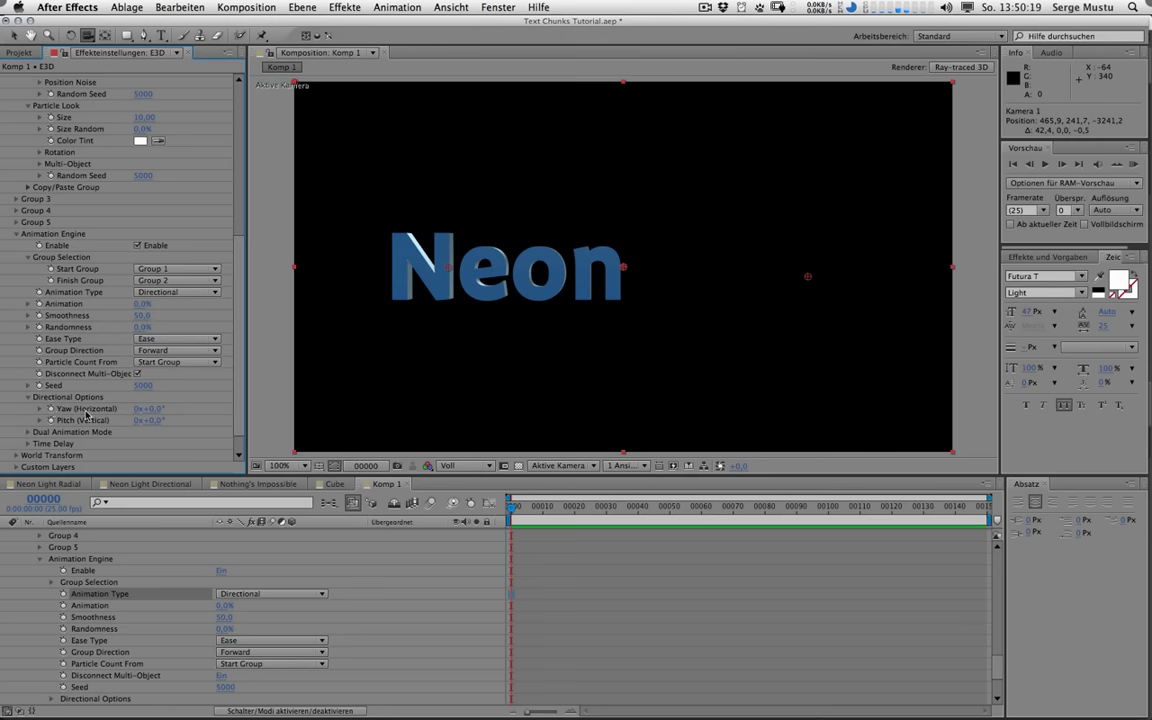
click(152, 409)
text(180)
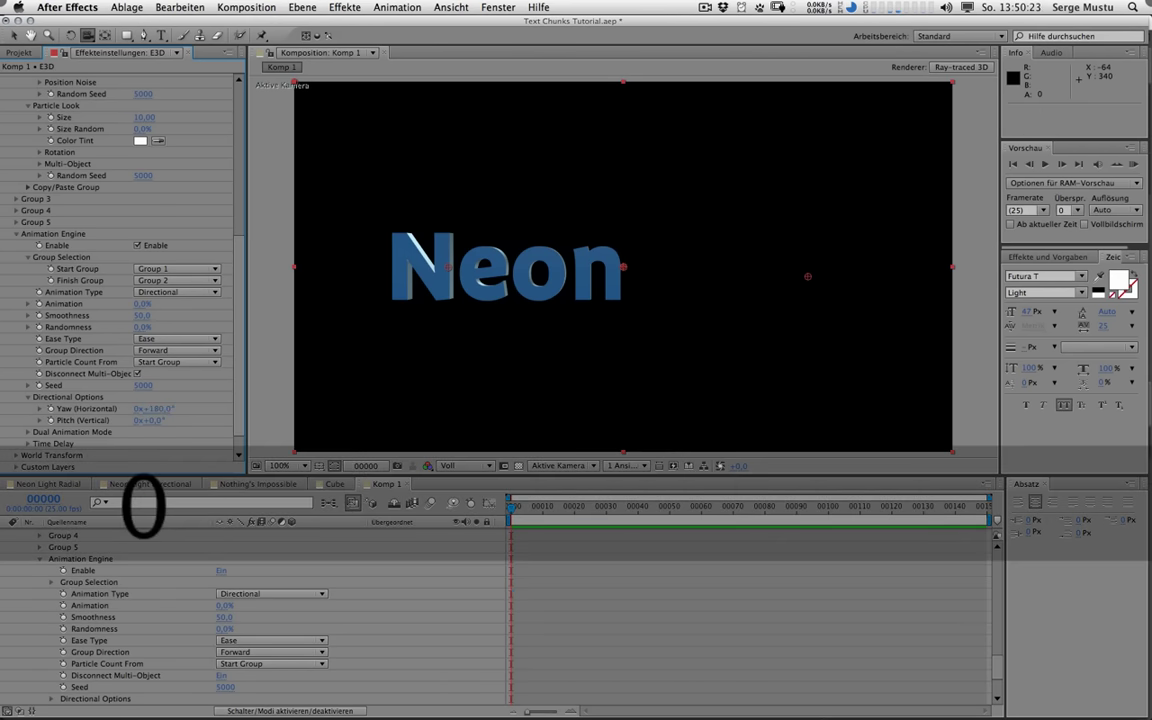
key(Return)
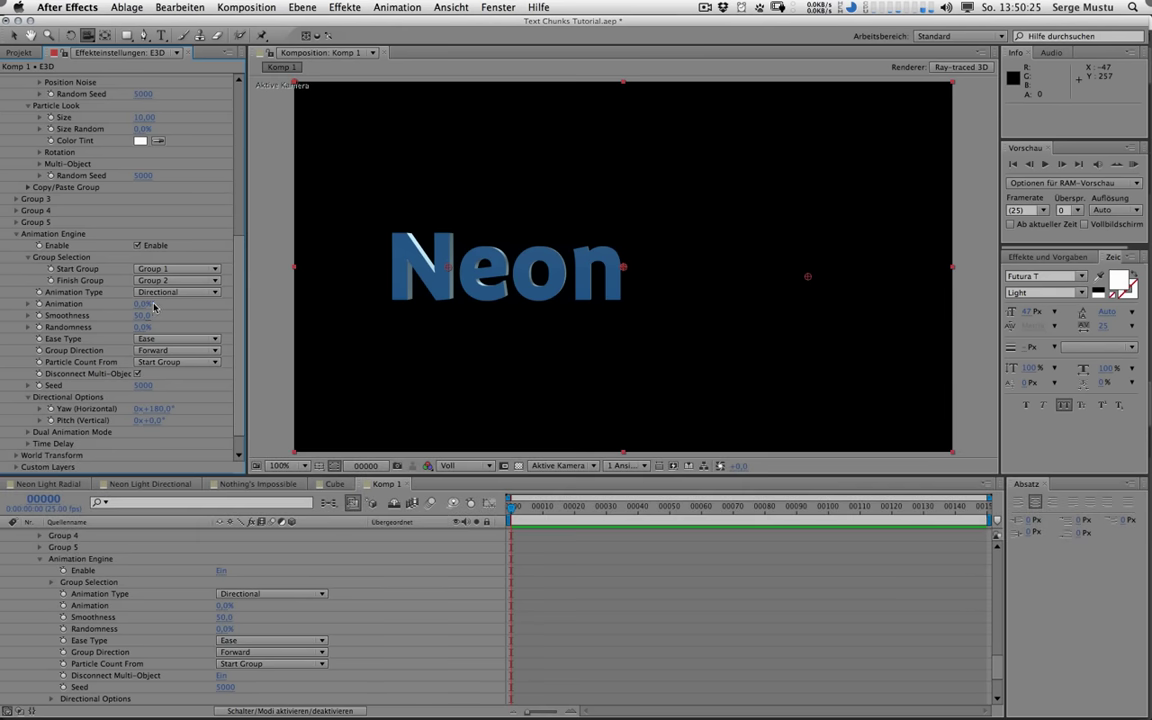
Step: Preview the Neon-to-Light shatter, test Yaw (Horizontal), then set it back to 180
drag(140, 304, 168, 307)
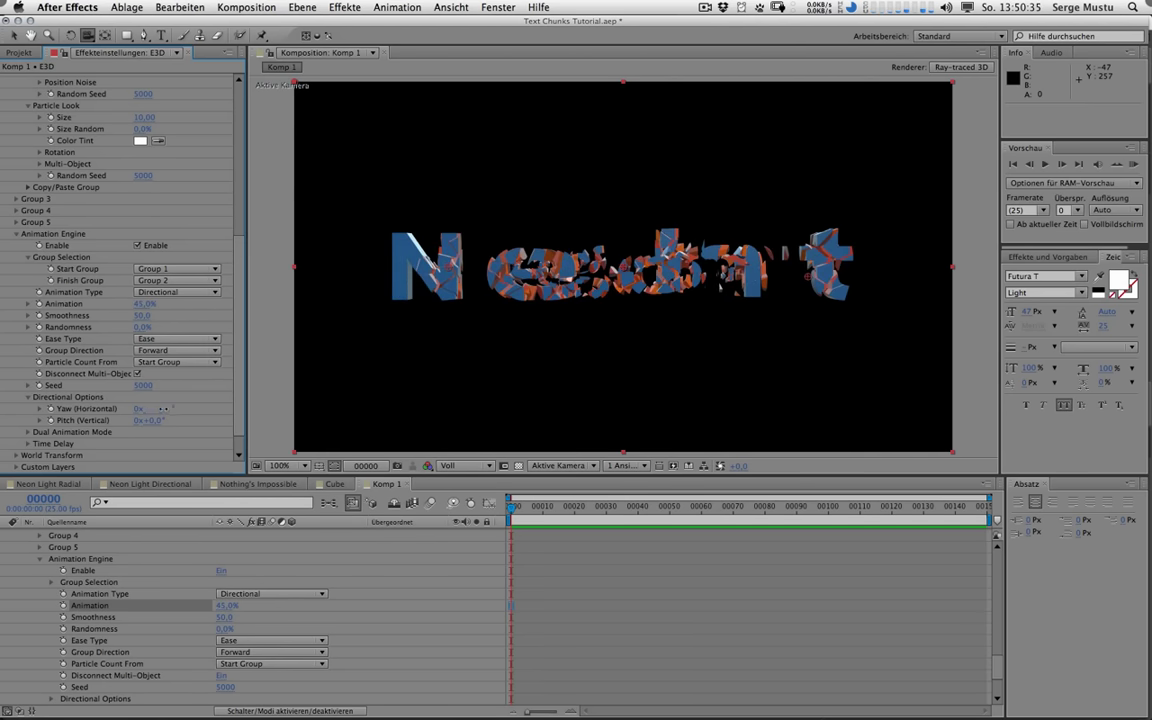
mouse_move(163, 409)
mouse_down()
mouse_move(219, 403)
mouse_move(135, 404)
mouse_move(155, 404)
mouse_up()
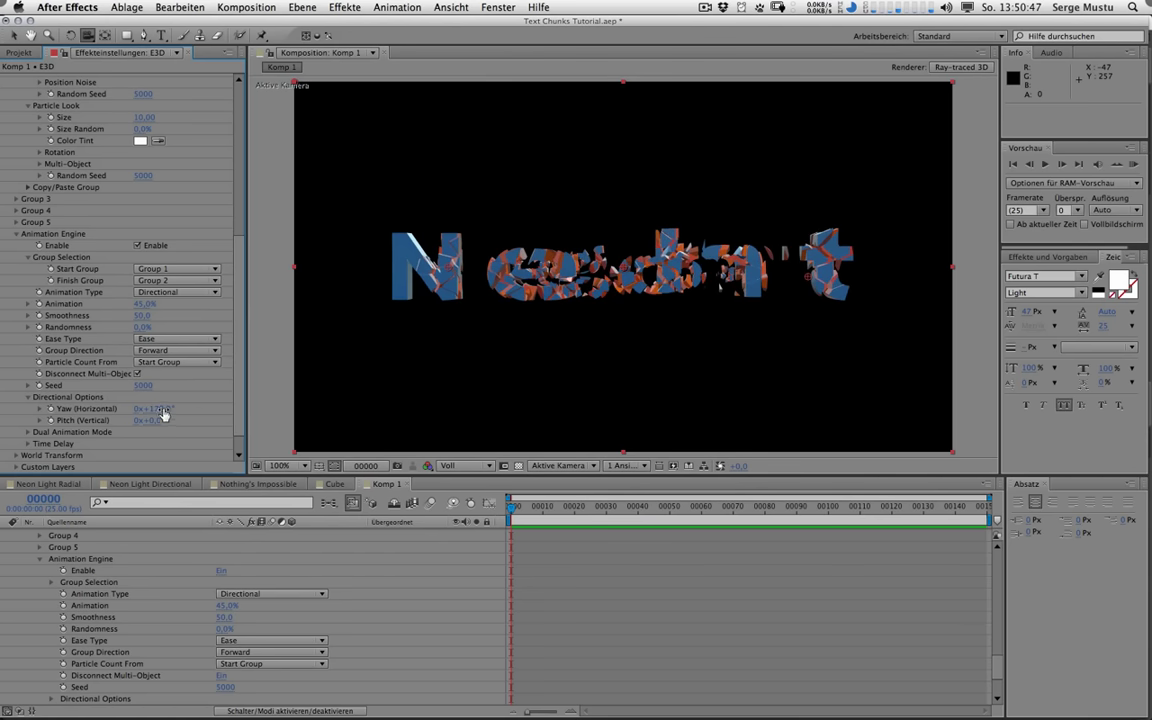
text(180)
Step: Set Pitch (Vertical) to 90° and scrub Animation back to 0% so Neon reassembles
drag(165, 420, 213, 426)
click(152, 420)
text(90)
key(Return)
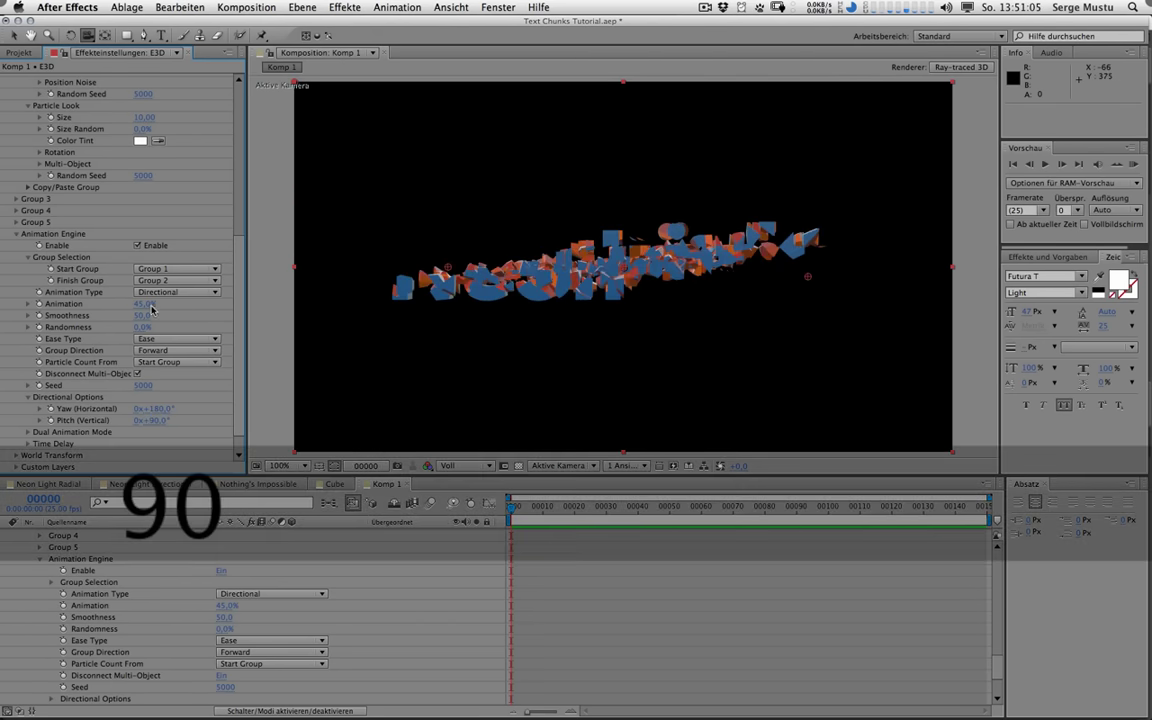
mouse_move(144, 305)
mouse_down()
mouse_move(106, 303)
mouse_move(190, 303)
mouse_move(118, 315)
mouse_move(158, 315)
mouse_move(141, 316)
mouse_up()
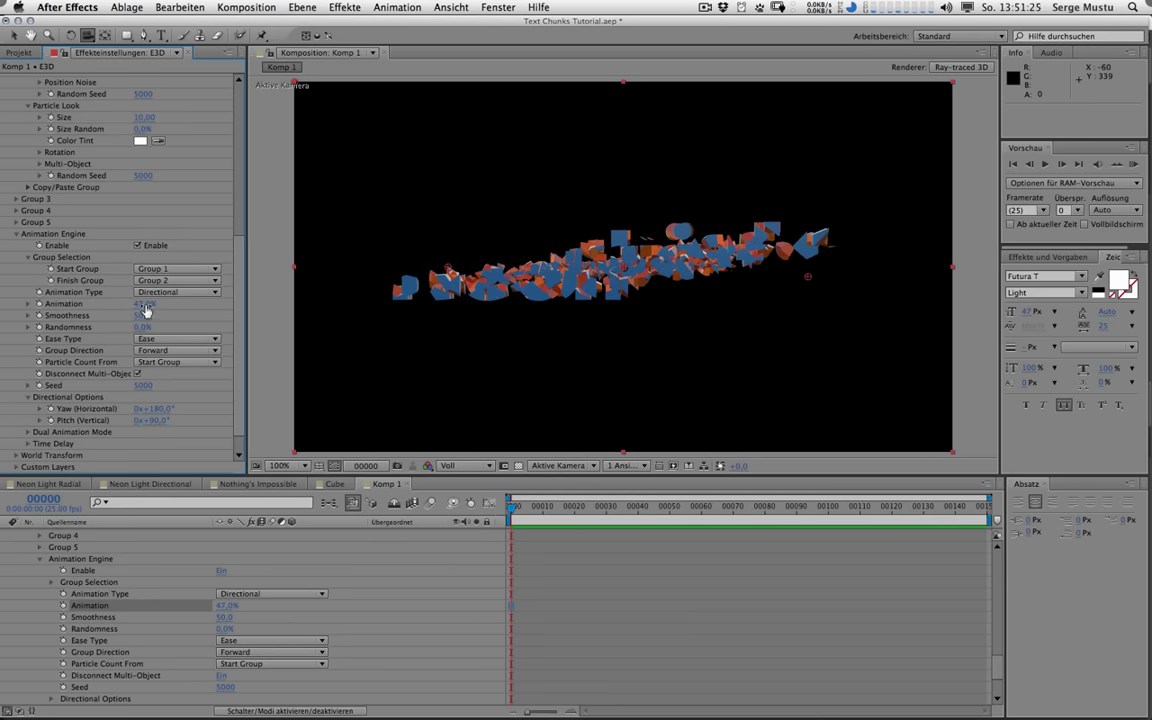
drag(143, 303, 125, 303)
Step: Scrub the reference video in QuickTime Player 7, then show After Effects' Komp 1, Cube, Neon Light and Nothing's Impossible comps
key(super+Tab)
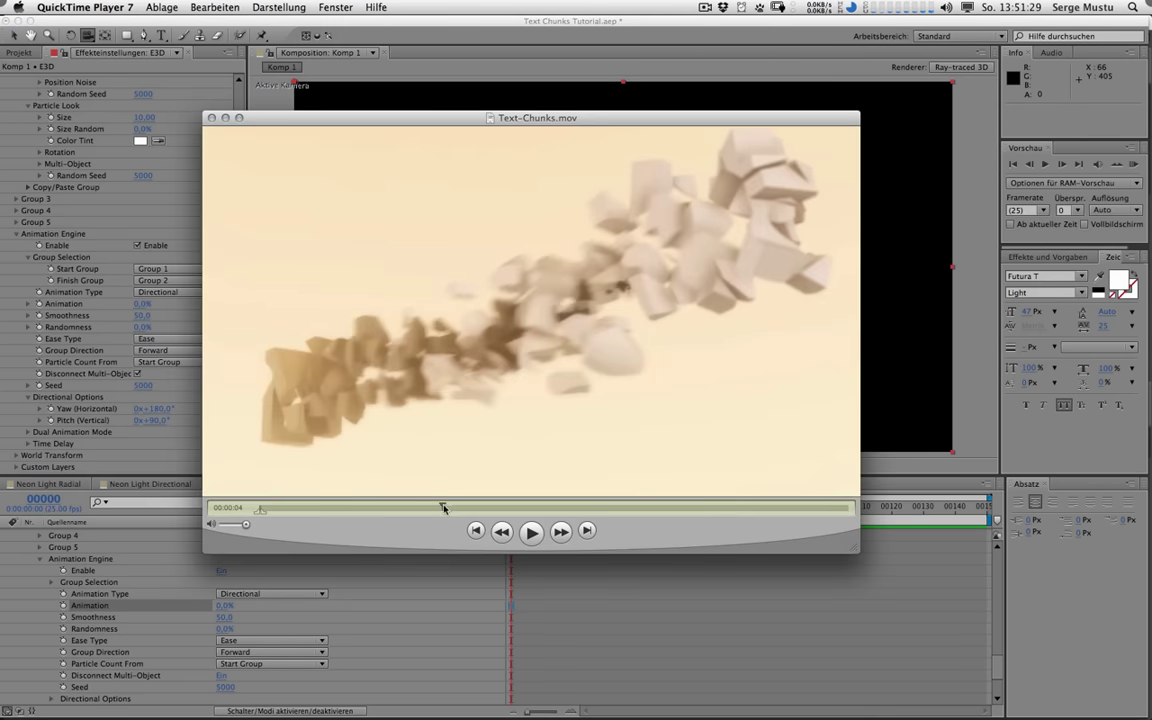
drag(444, 508, 573, 508)
key(super+Tab)
key(super+Tab)
key(super+shift+Tab)
key(super+Tab)
key(super+shift+Tab)
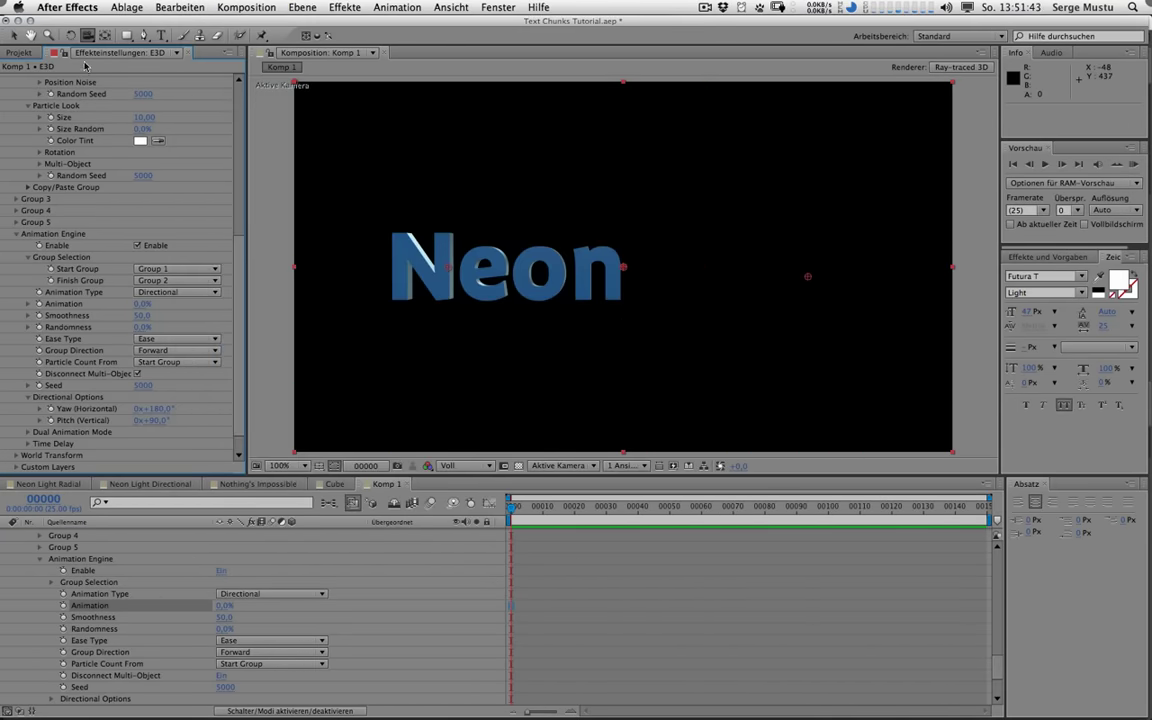
click(18, 52)
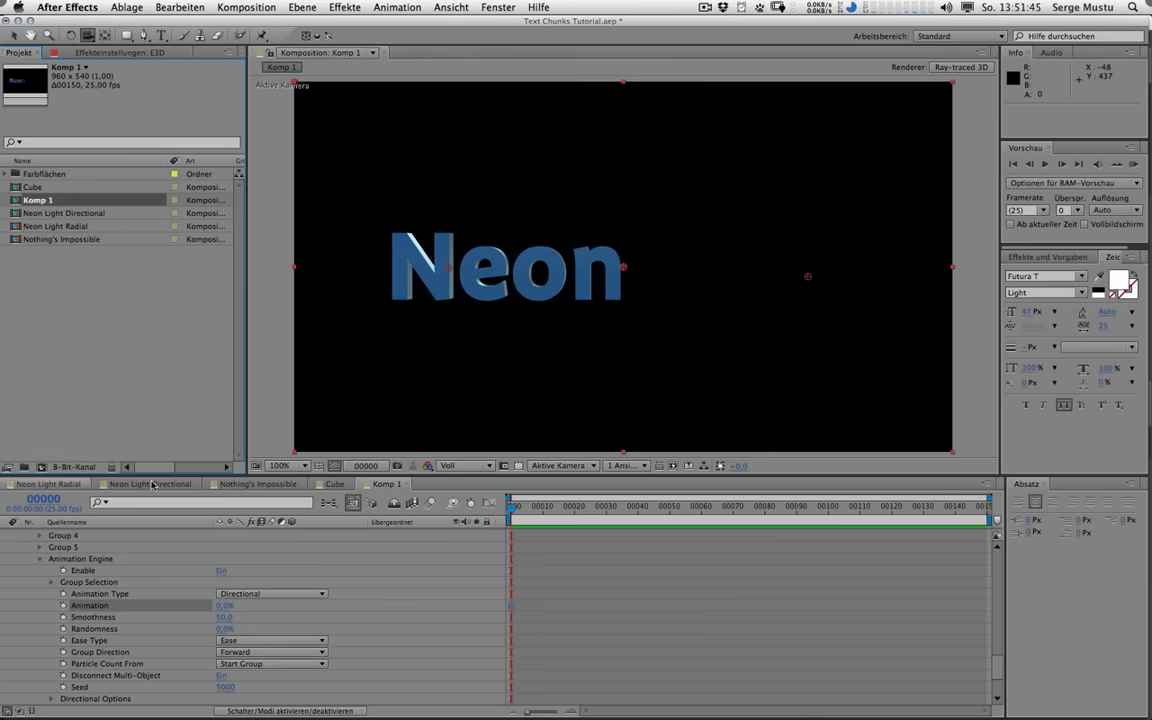
Step: In Nothing's Impossible, untick Tiefenschärfe aktivieren in Kamera 1's settings
click(258, 486)
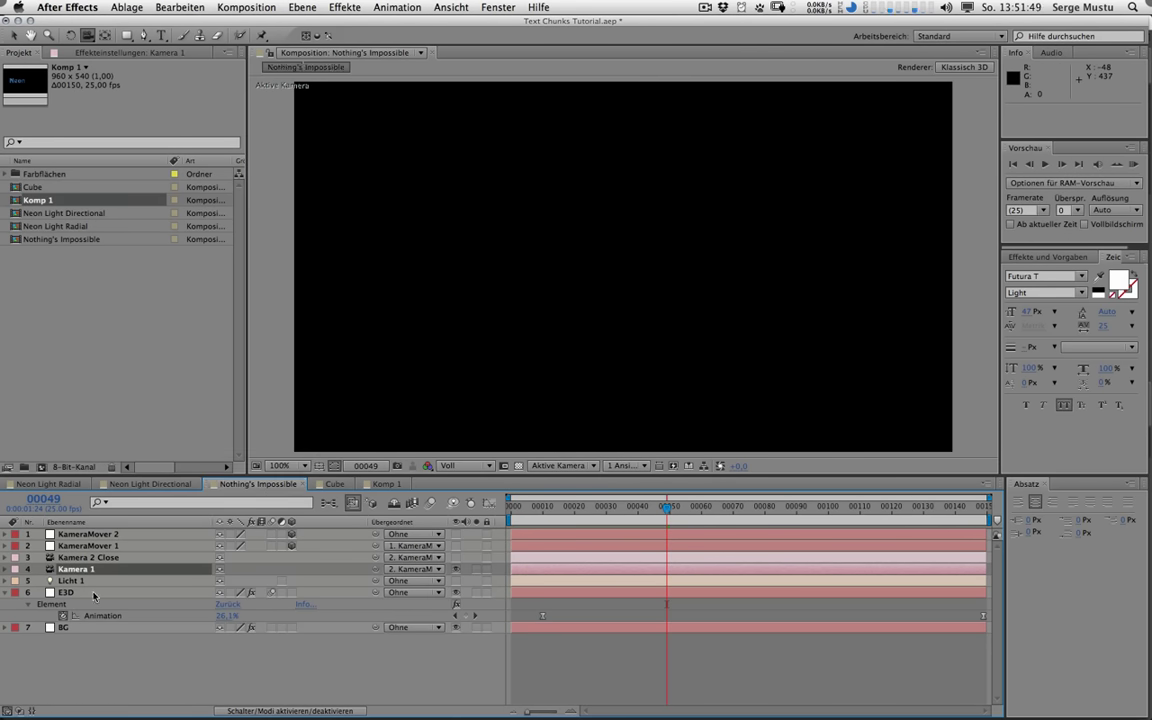
click(93, 596)
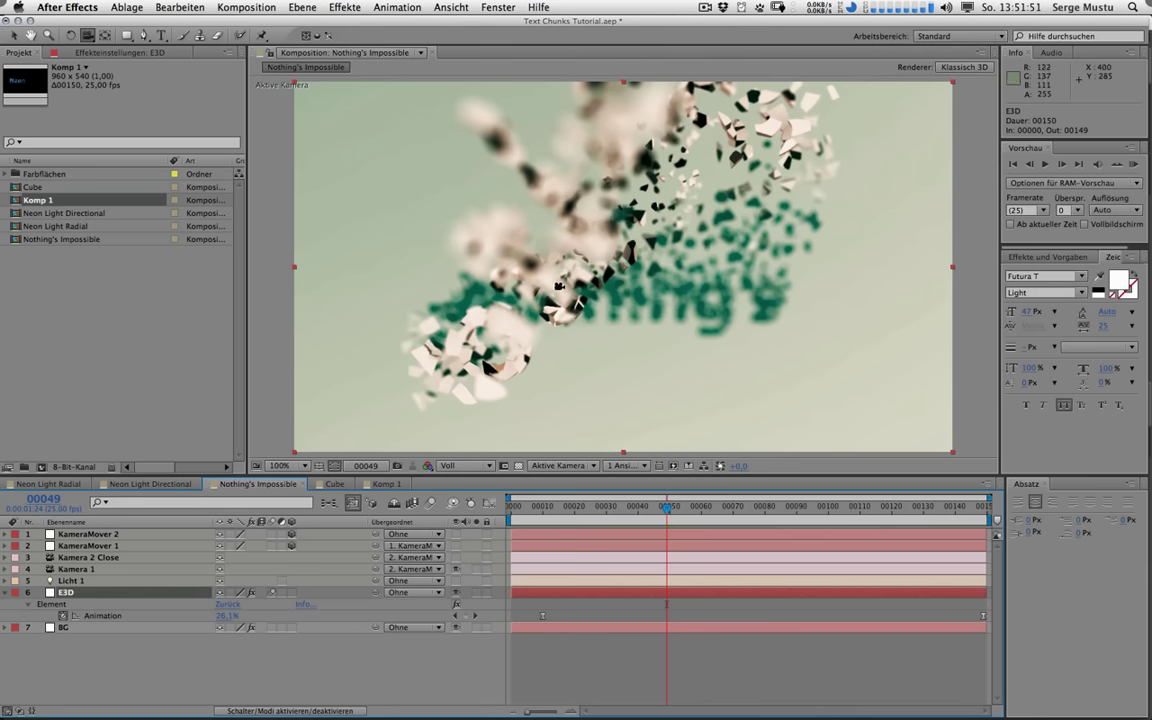
double_click(100, 569)
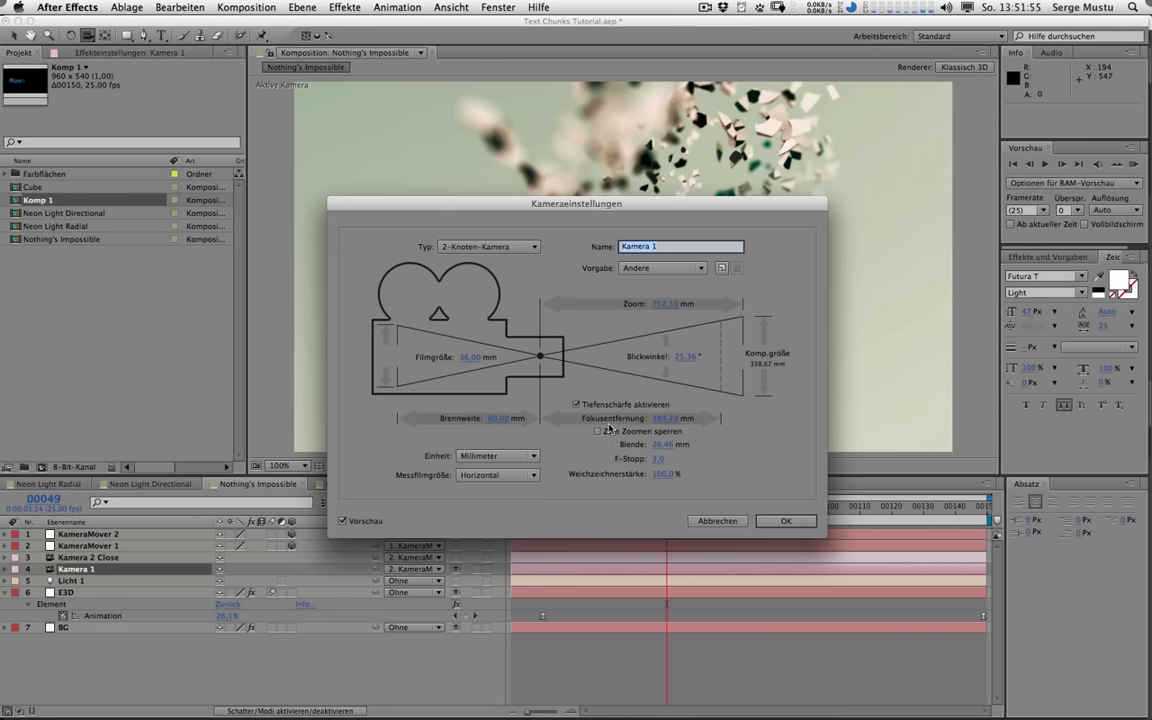
click(577, 405)
key(Return)
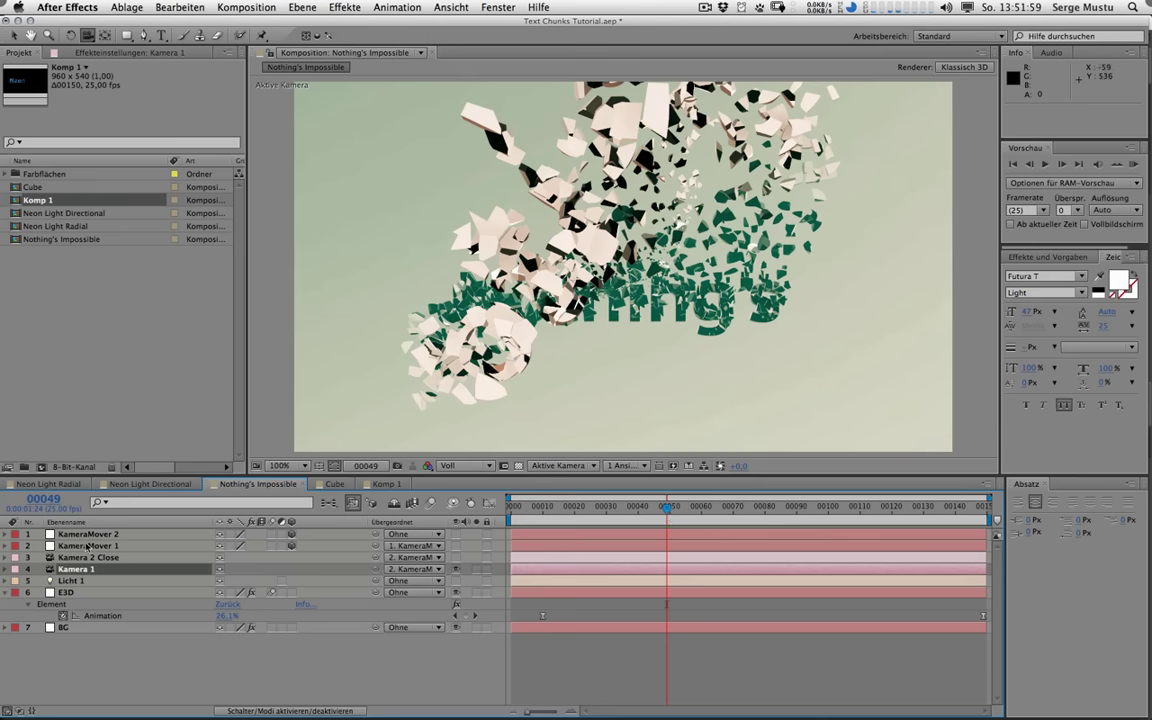
Step: Show the E3D layer's Element settings and inspect the shatter around frames 27, 61 and 91
click(120, 52)
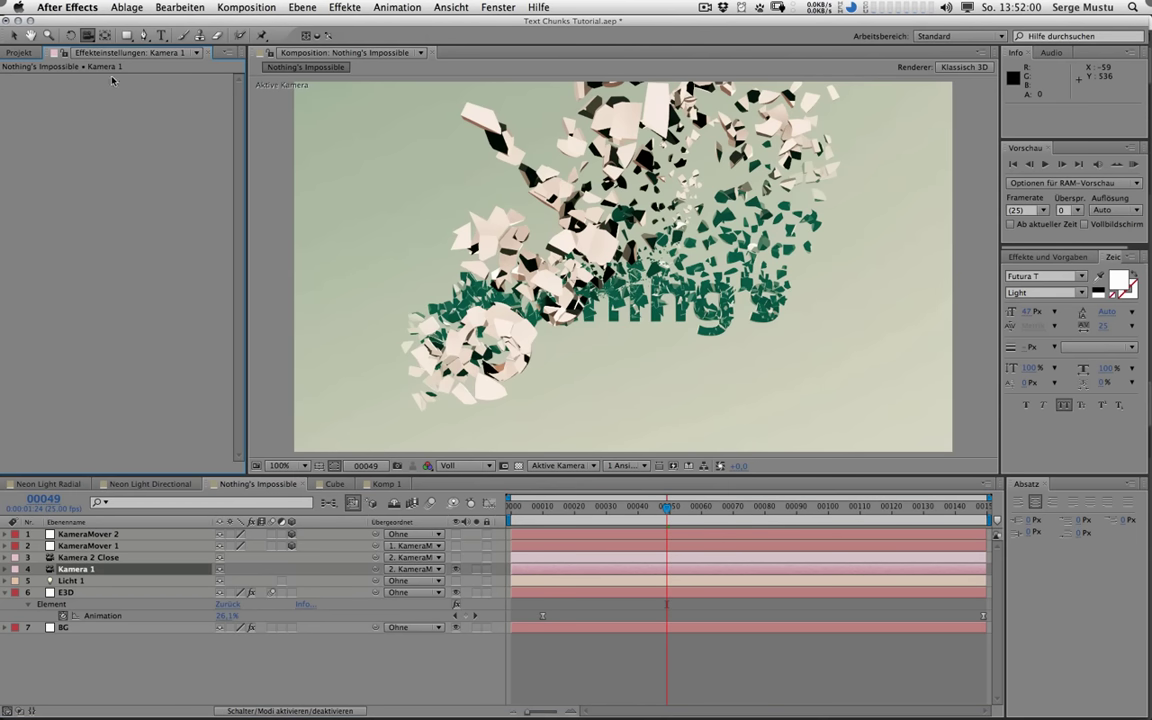
click(83, 592)
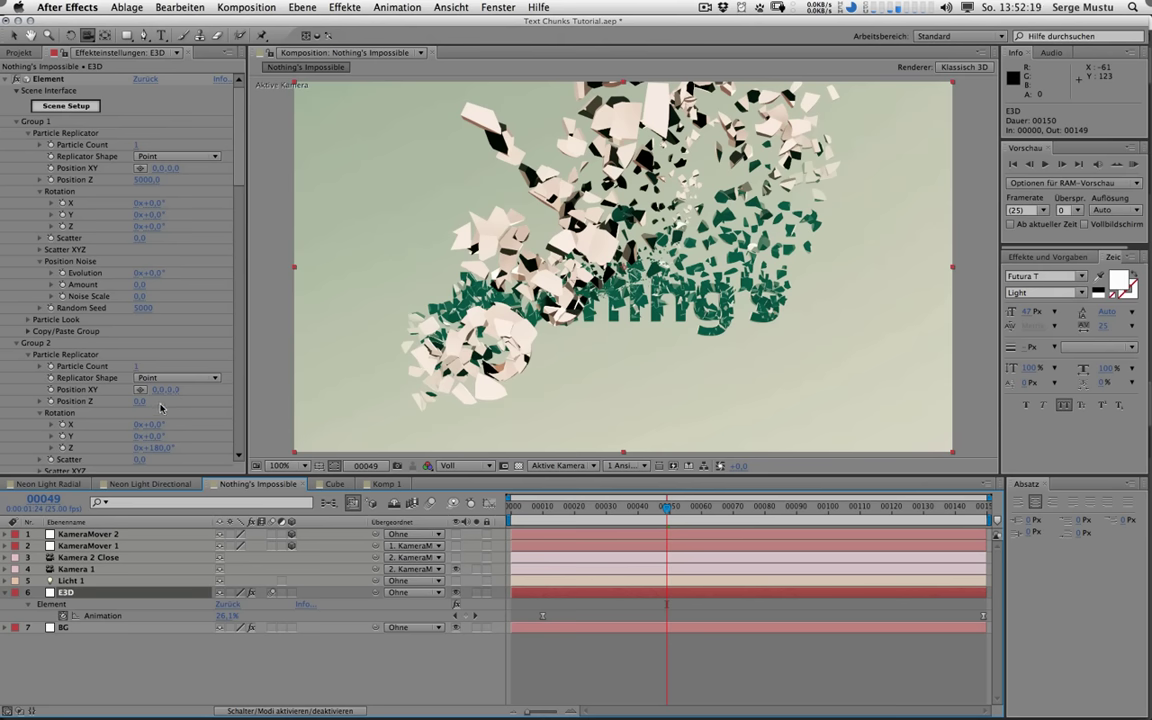
click(603, 507)
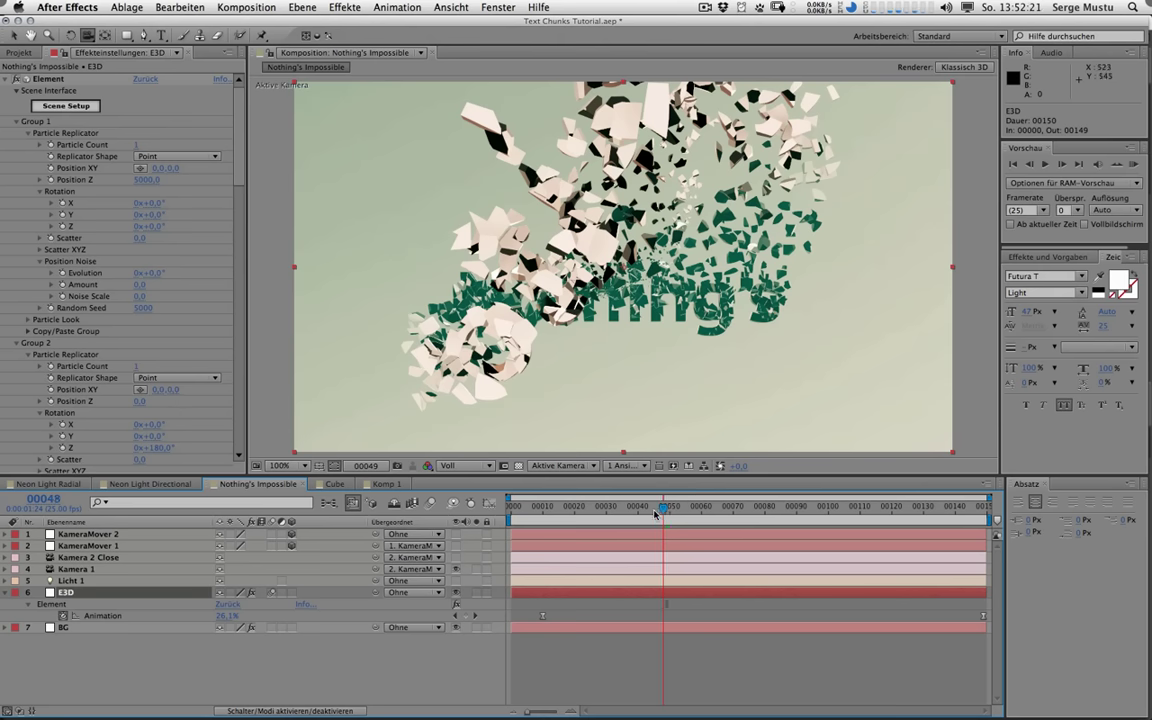
click(597, 507)
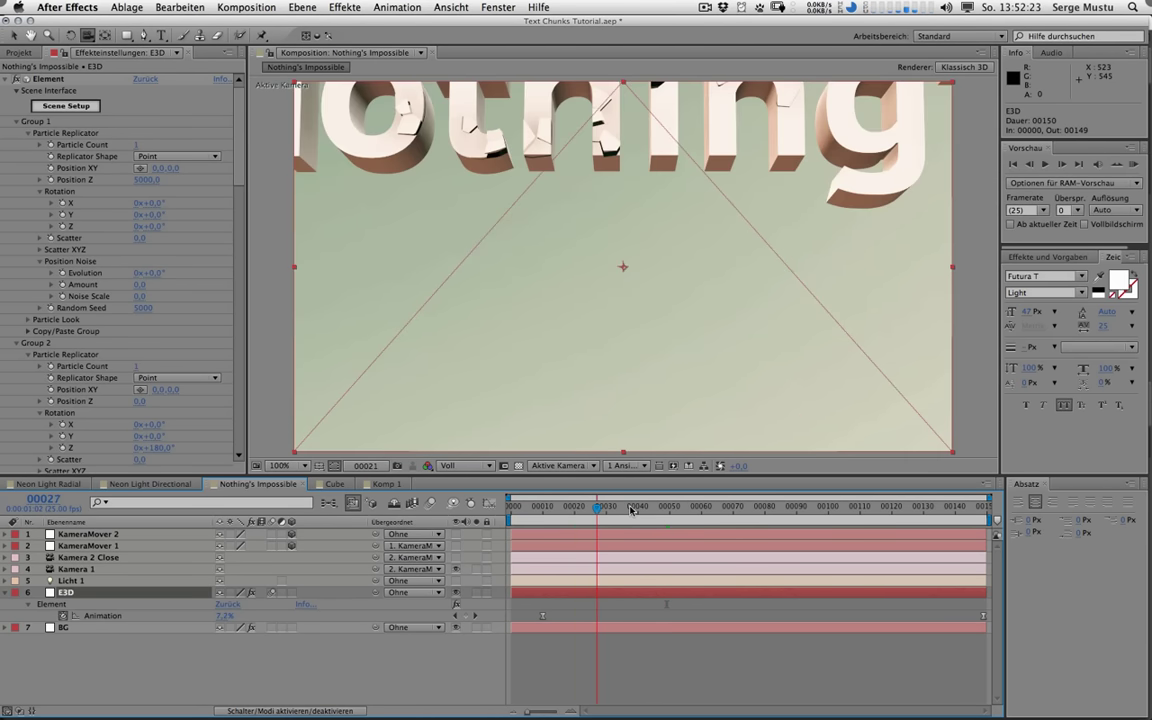
click(631, 507)
click(705, 507)
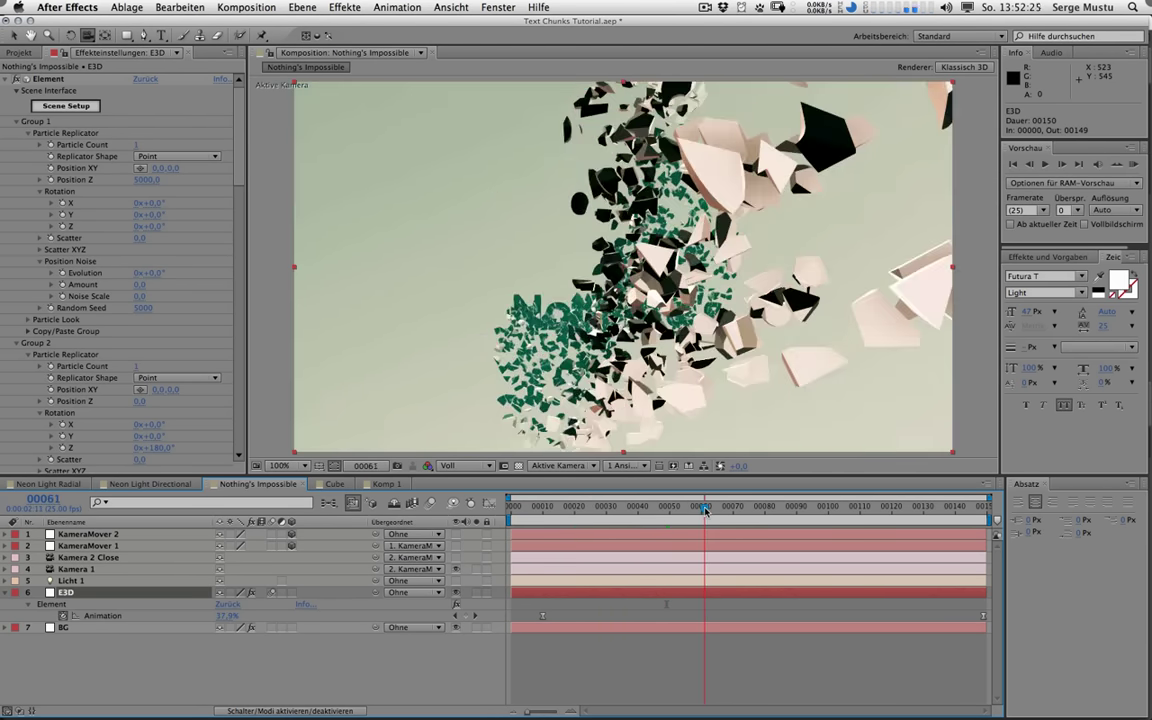
click(806, 507)
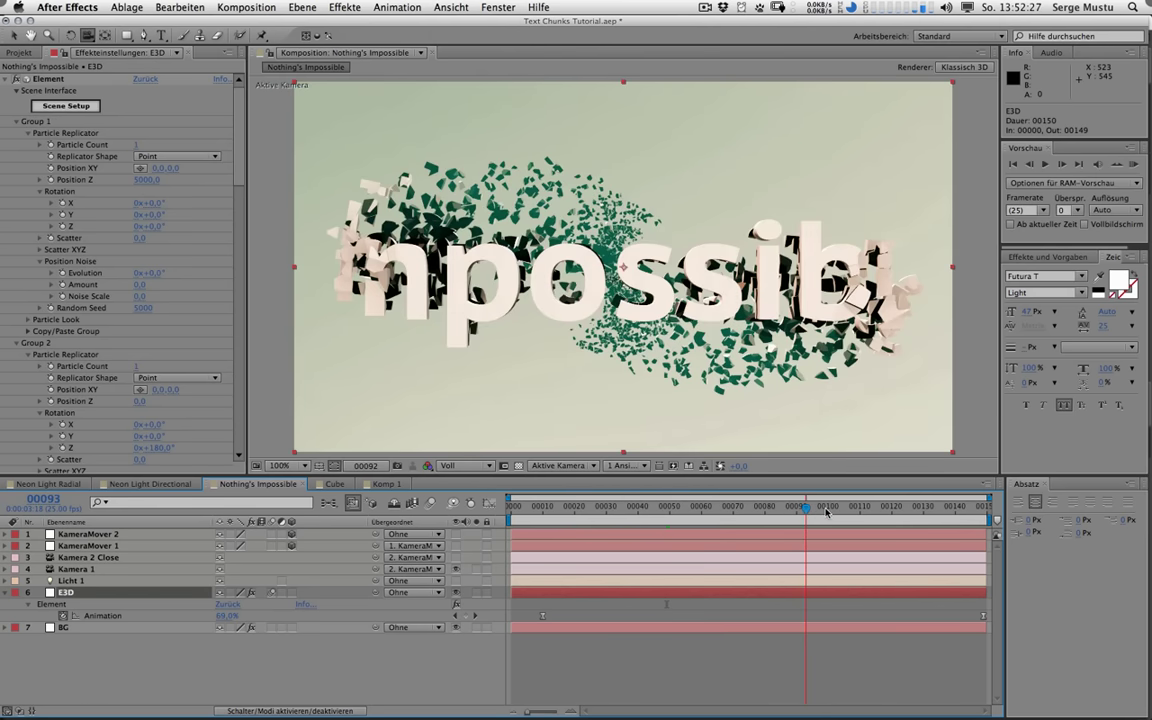
click(826, 509)
click(800, 509)
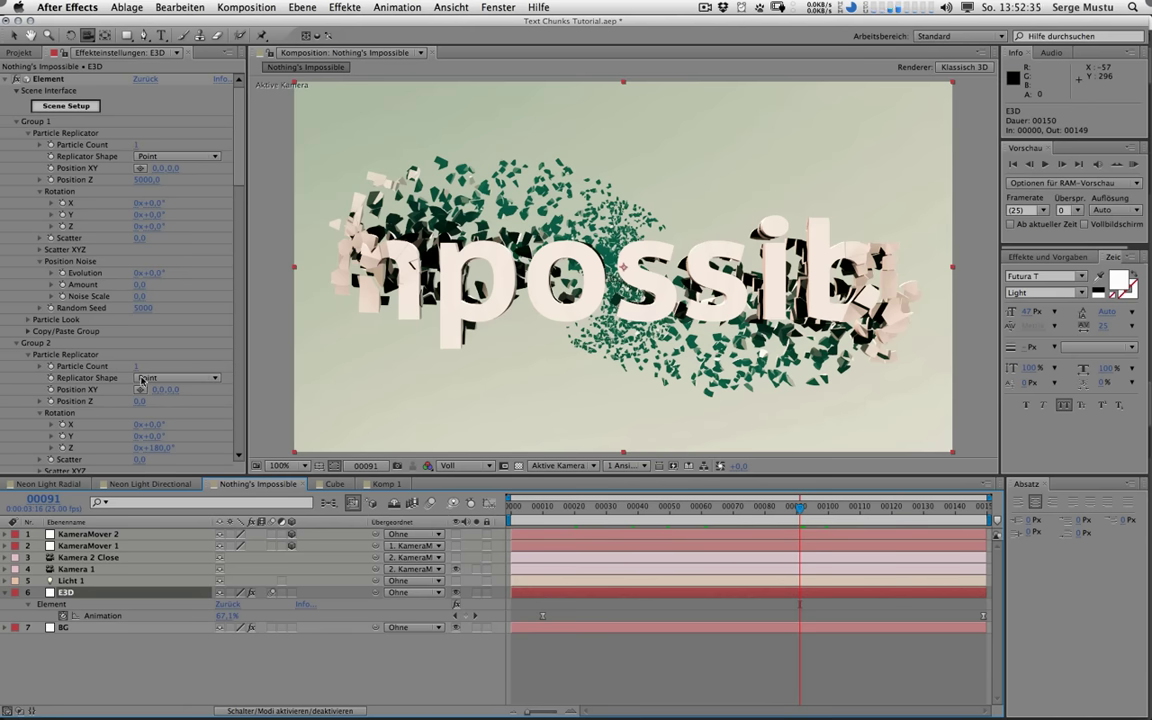
Step: Back in Komp 1, set Group 1 and Group 2 Position XY to 0,0
click(387, 483)
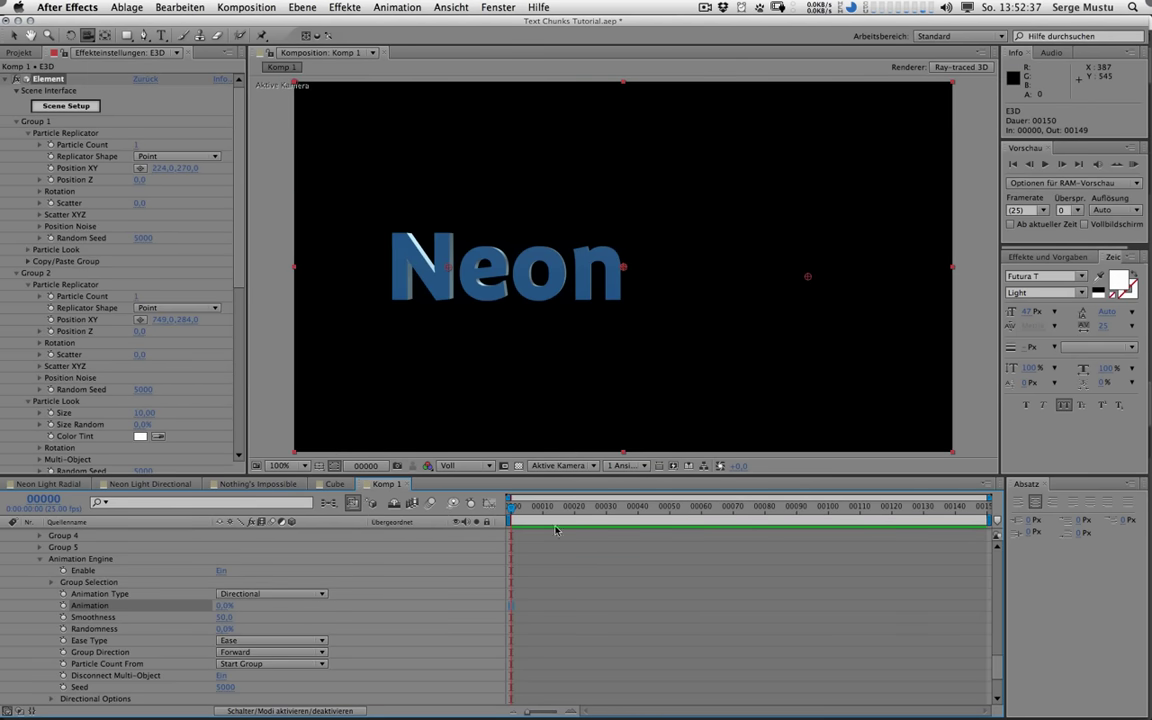
key(KP_0)
key(KP_0)
click(160, 168)
text(0)
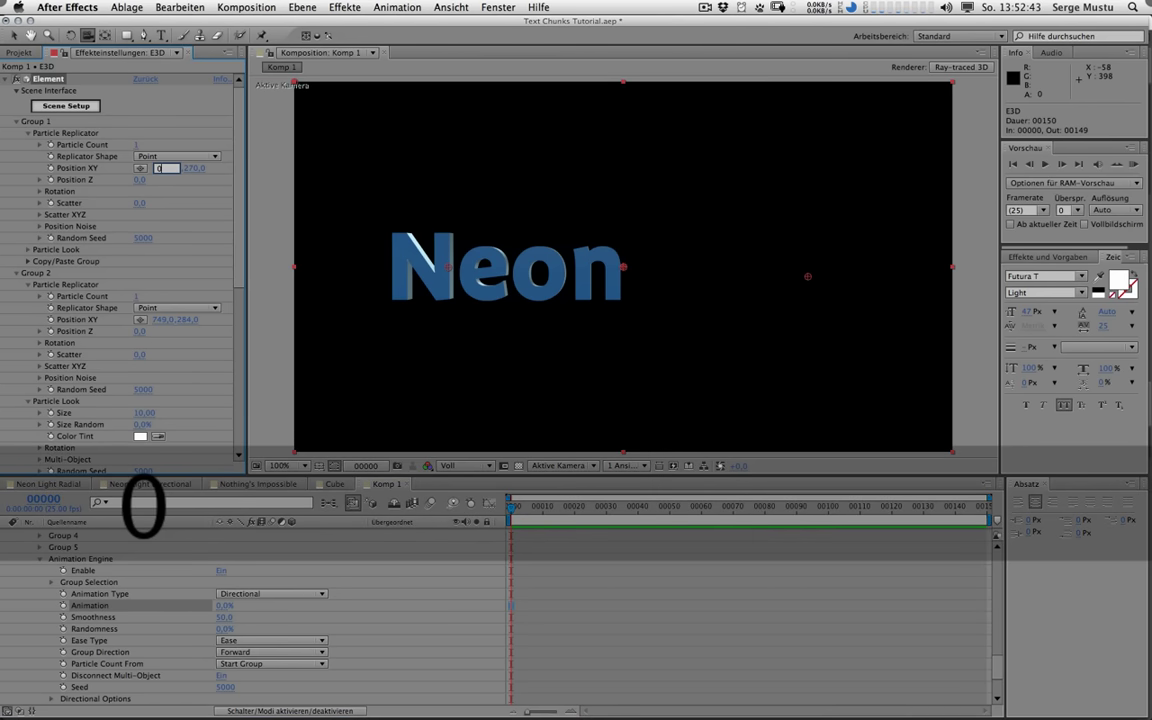
key(Tab)
text(0)
key(Return)
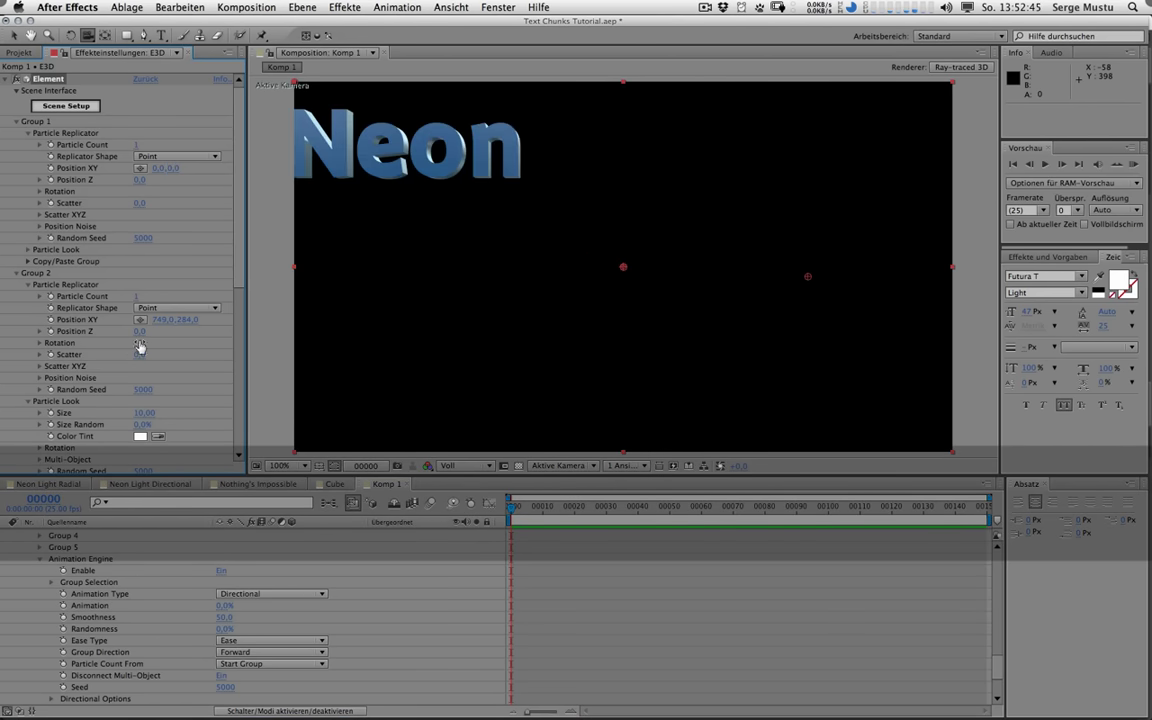
click(162, 319)
text(0)
key(Tab)
text(0)
key(Return)
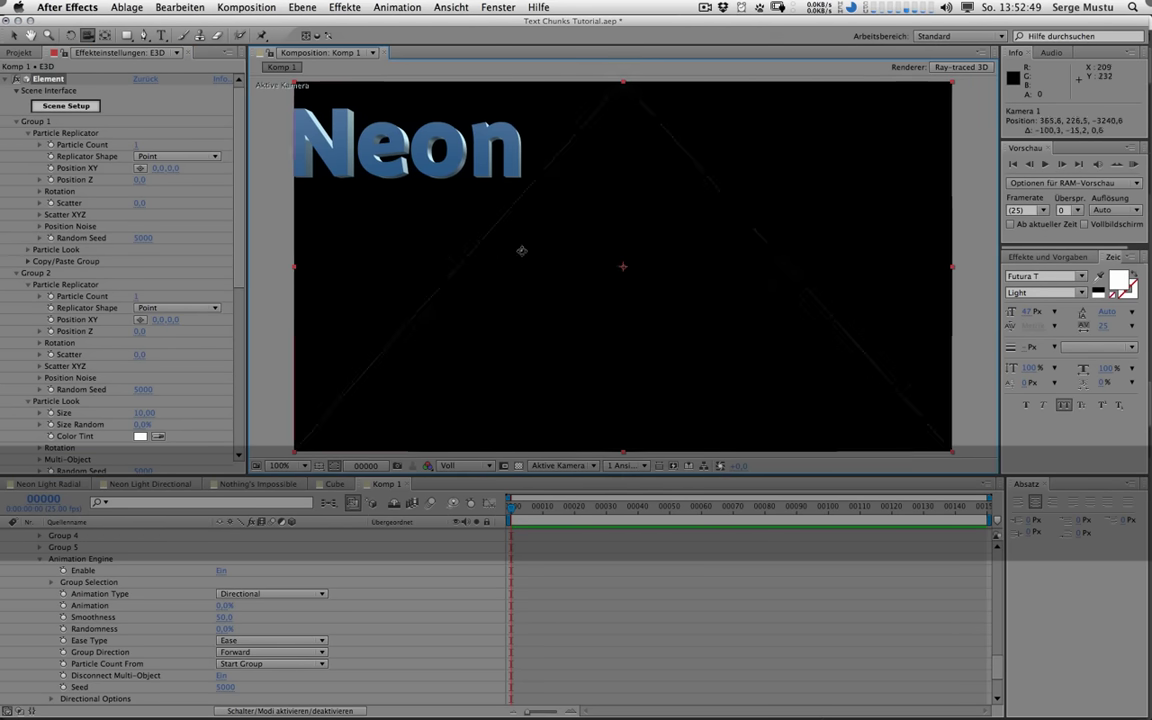
Step: Orbit the camera to angle the text, set Group 1 Position Z to 1120, and scrub Animation to 100%
drag(547, 261, 585, 360)
scroll(177, 270, down, 8)
mouse_move(143, 286)
mouse_down()
mouse_move(200, 281)
mouse_move(150, 281)
mouse_up()
drag(649, 319, 590, 280)
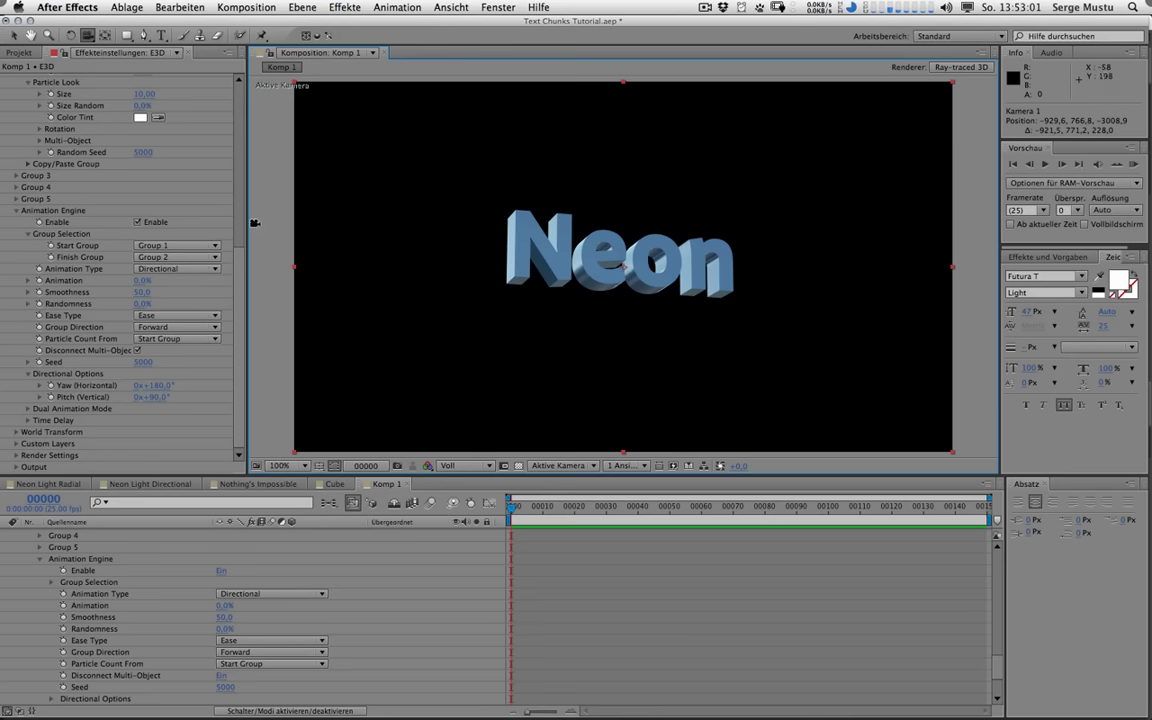
scroll(172, 135, up, 10)
drag(136, 182, 175, 193)
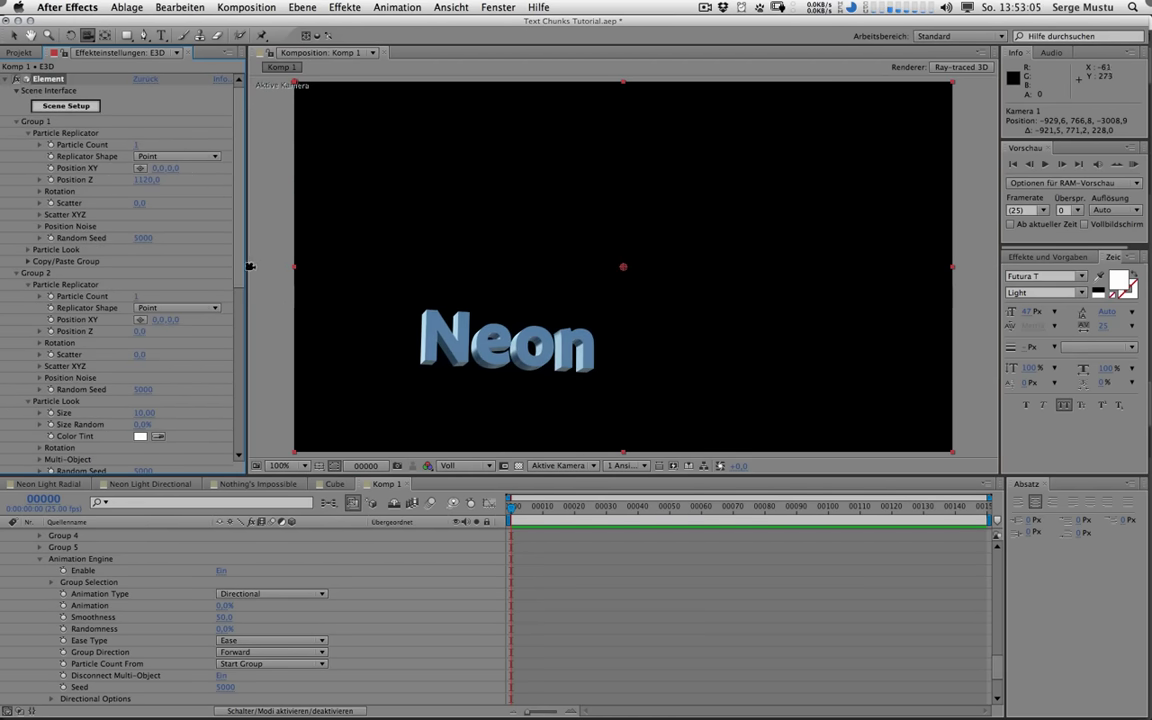
scroll(139, 297, down, 10)
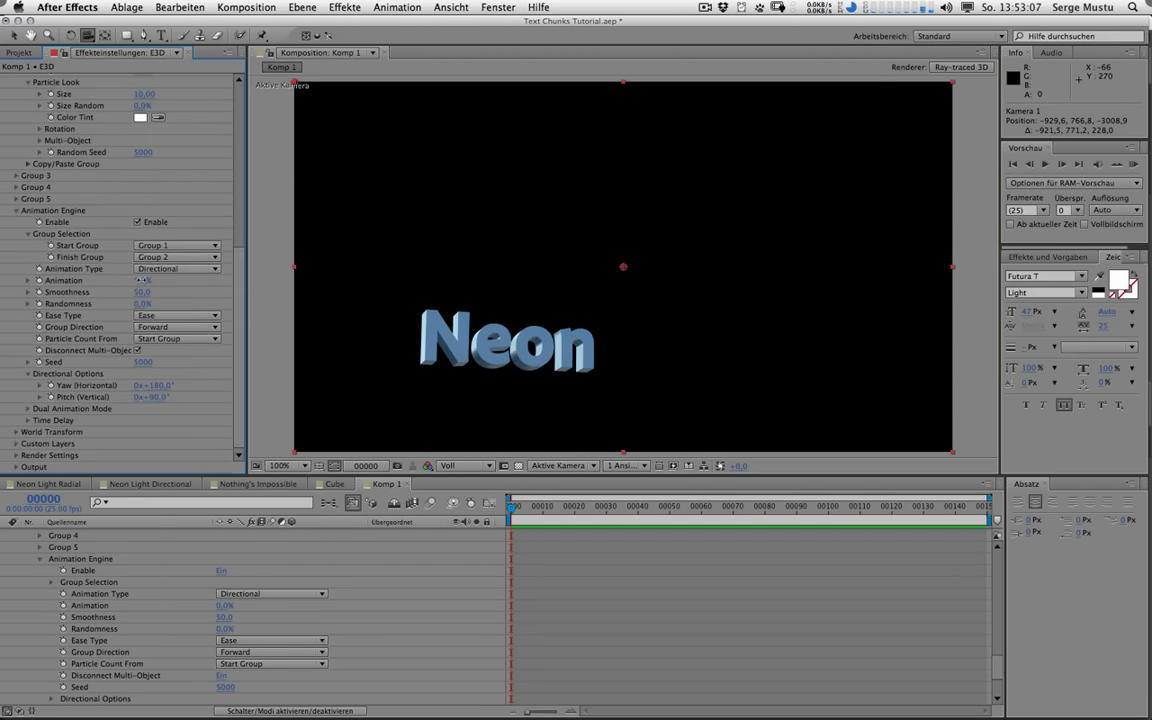
drag(141, 280, 211, 282)
scroll(241, 288, up, 10)
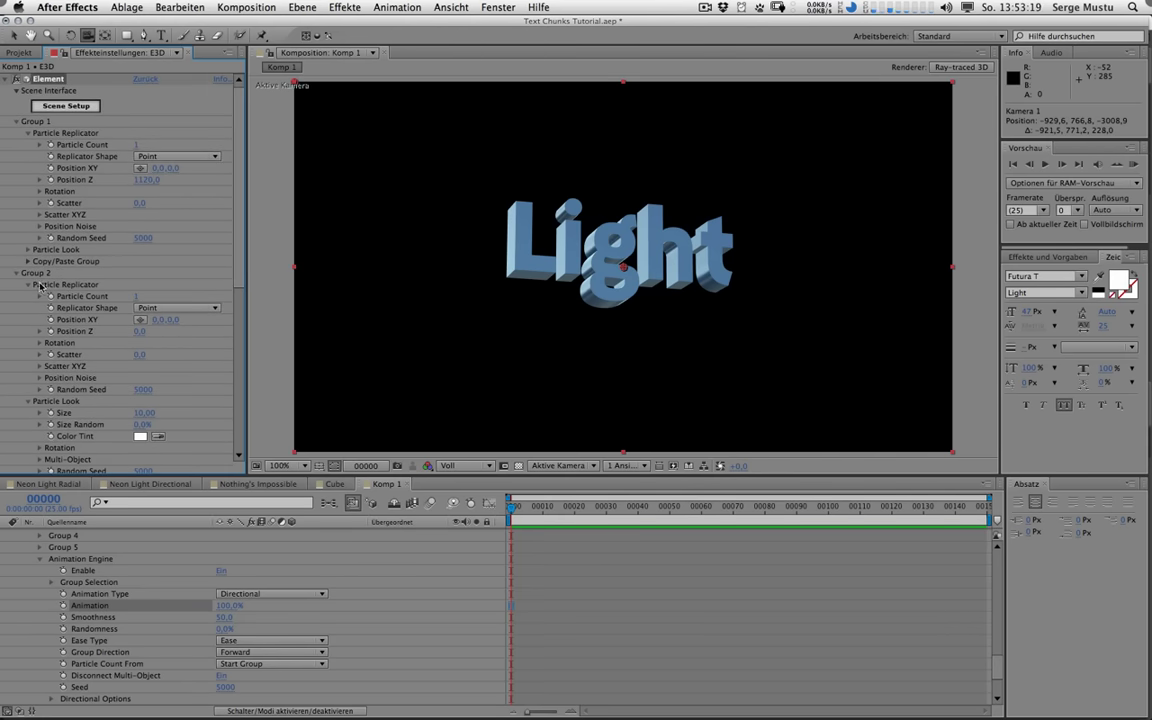
Step: Set Group 2's Z rotation to 180° and scrub Animation to 100% to see Light upside down
click(40, 343)
mouse_move(155, 362)
mouse_down()
mouse_move(176, 357)
mouse_move(165, 376)
mouse_move(187, 377)
mouse_move(160, 383)
mouse_up()
key(super+z)
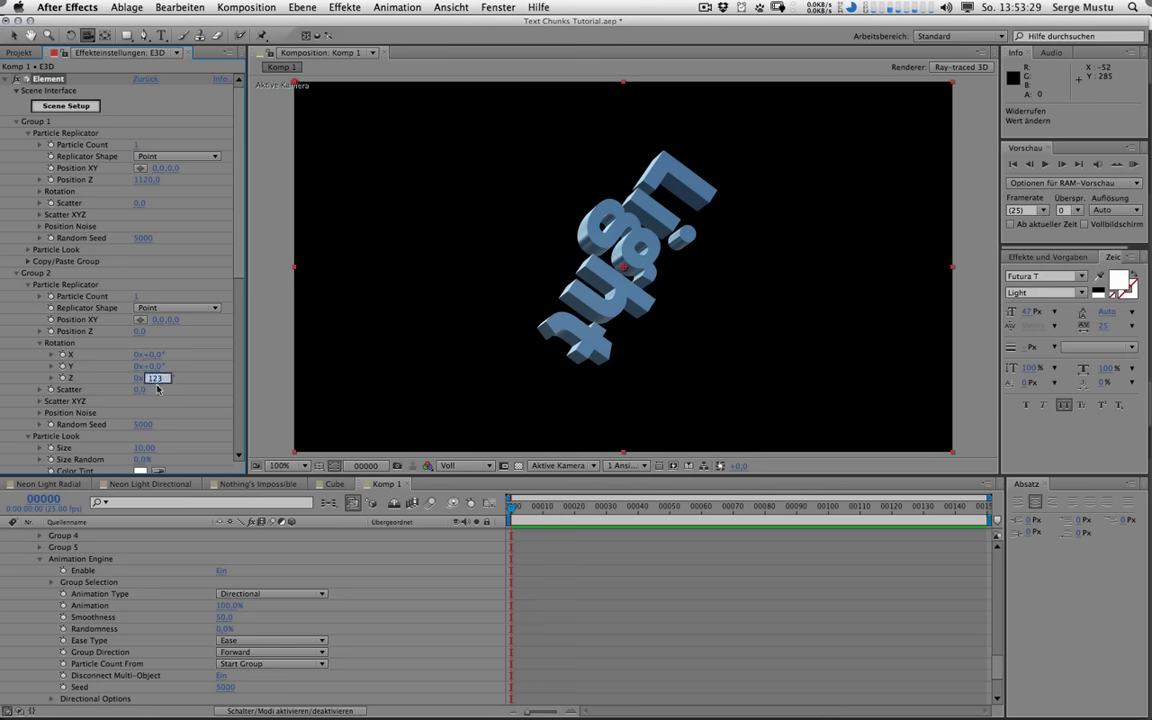
text(180)
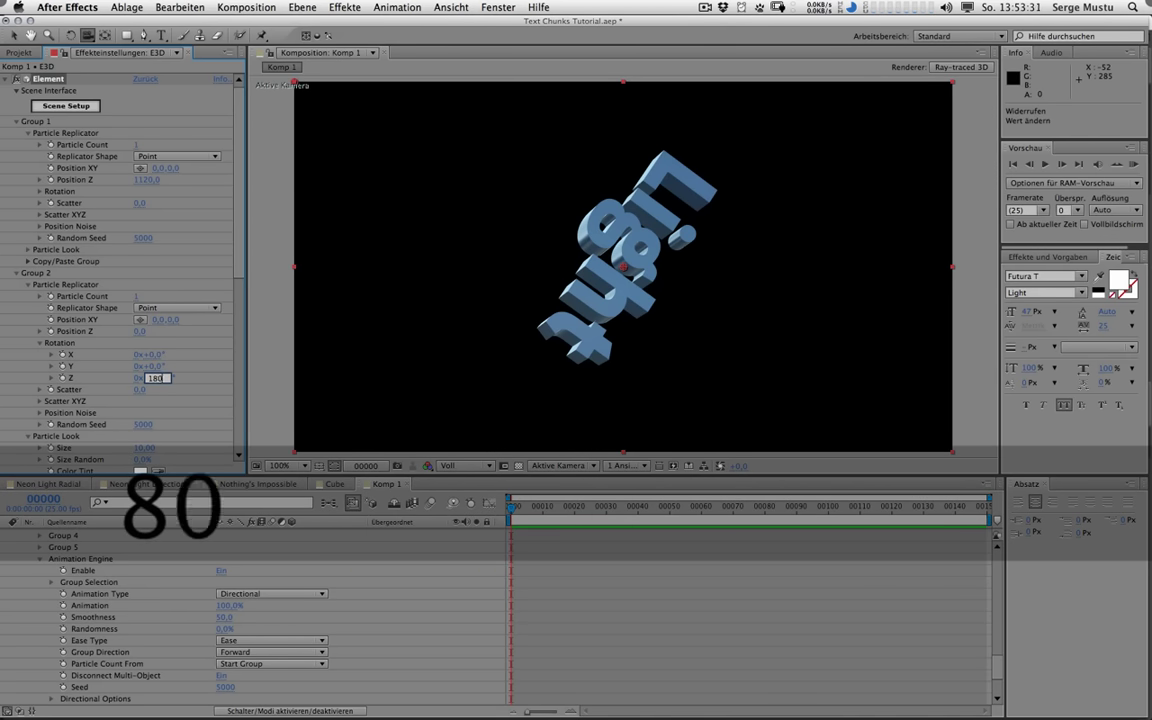
key(Return)
drag(247, 274, 245, 440)
drag(147, 285, 183, 299)
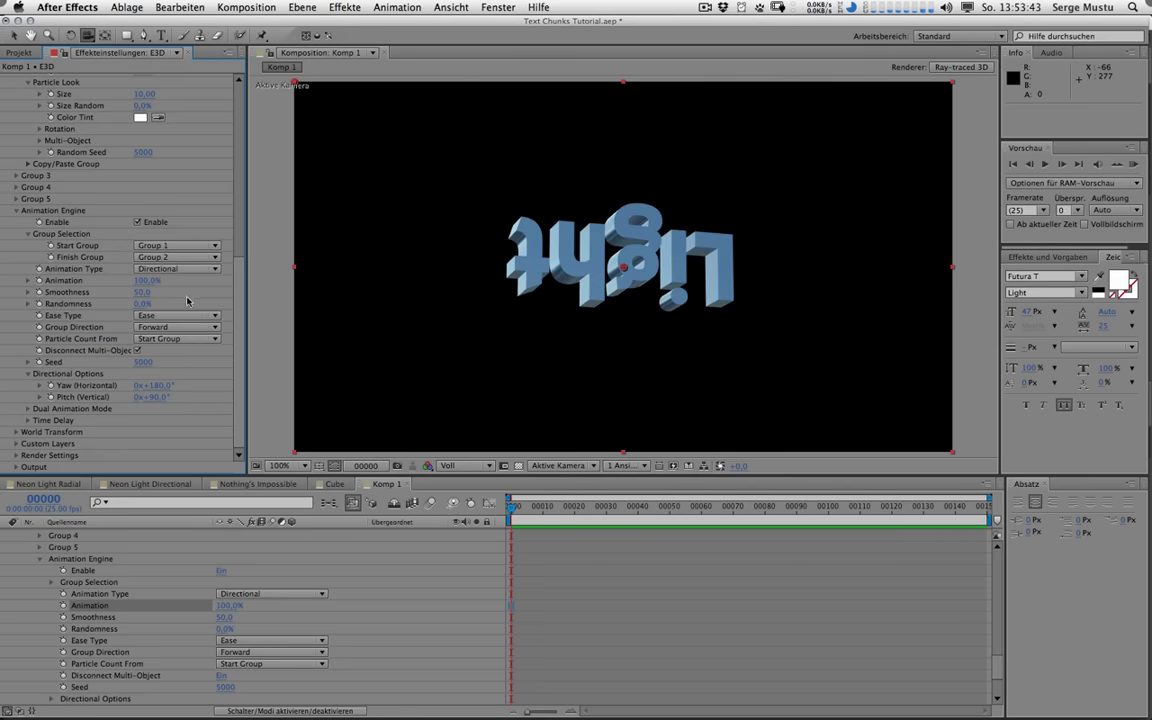
scroll(150, 220, up, 10)
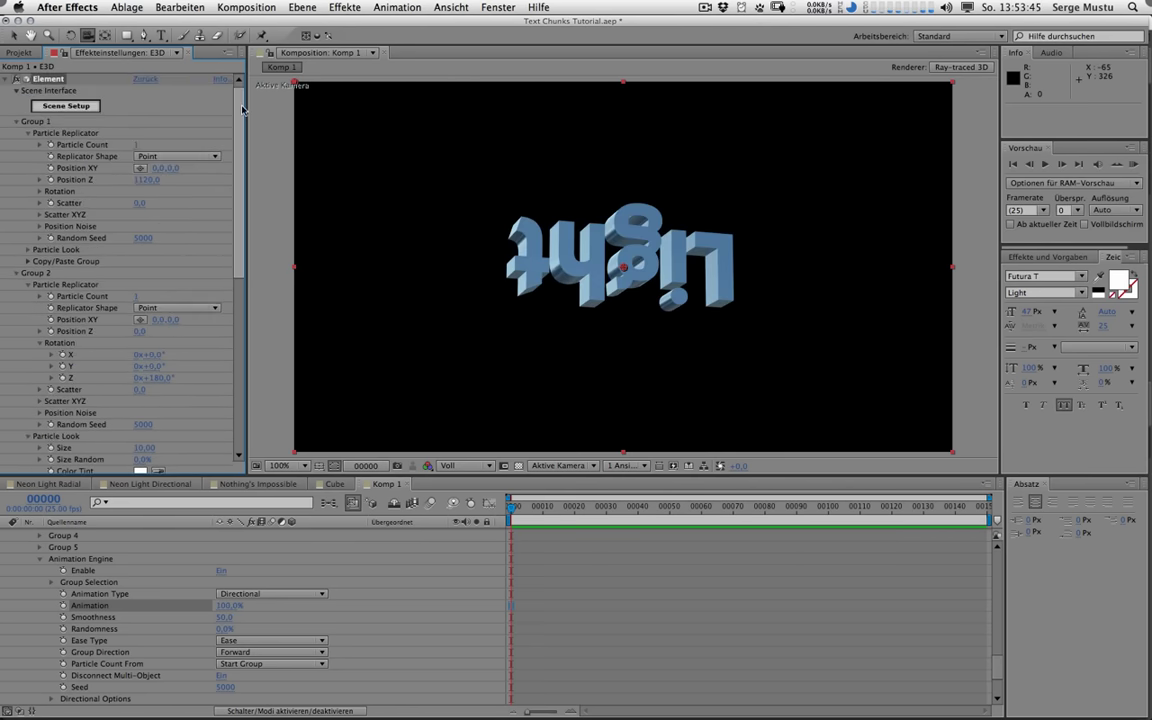
Step: In Element Scene Setup, flip the Light model on Y and preview the transition
click(62, 106)
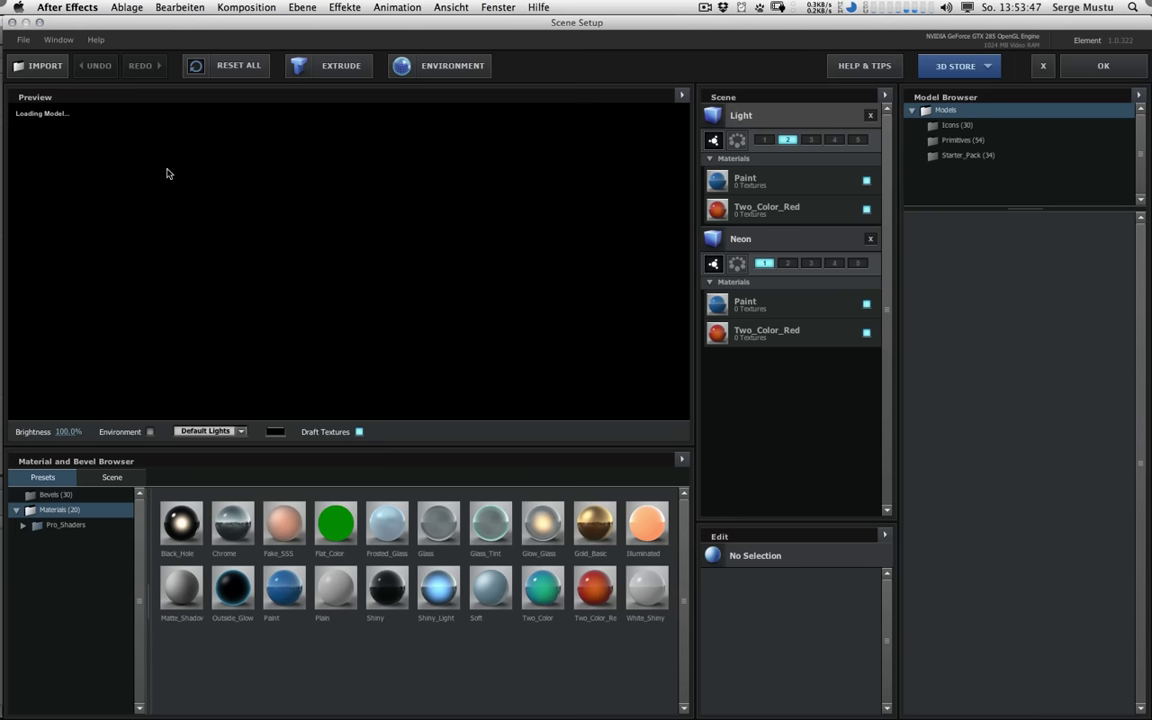
click(795, 211)
click(784, 116)
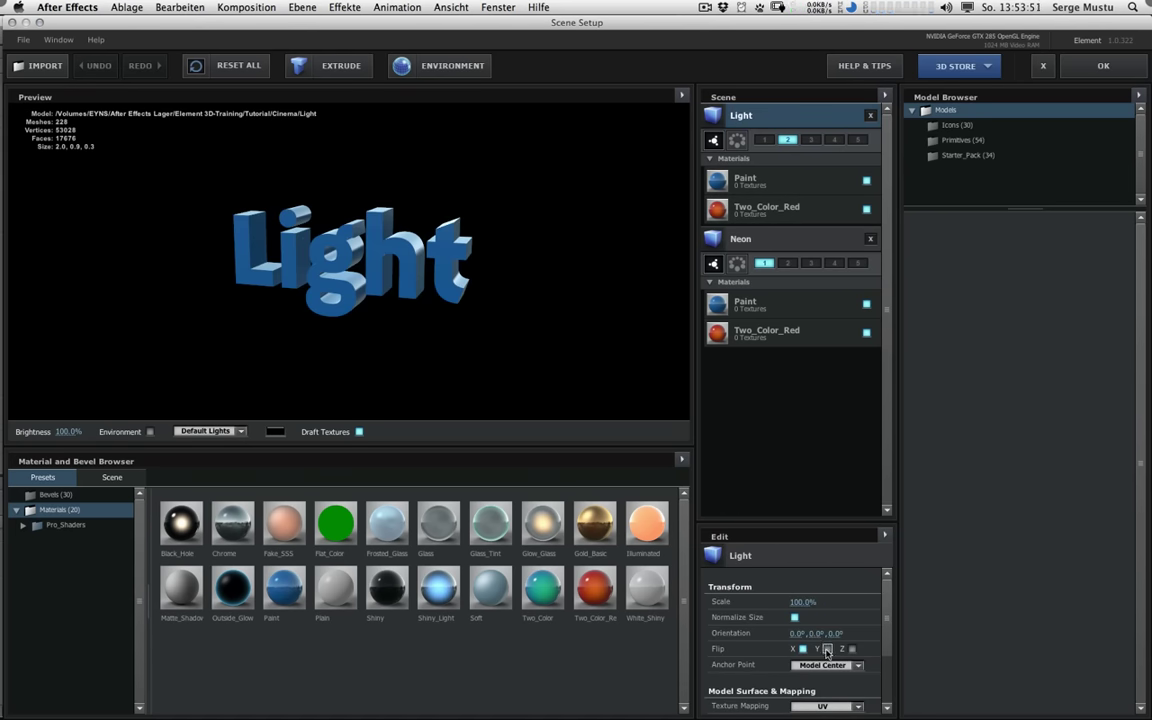
click(827, 649)
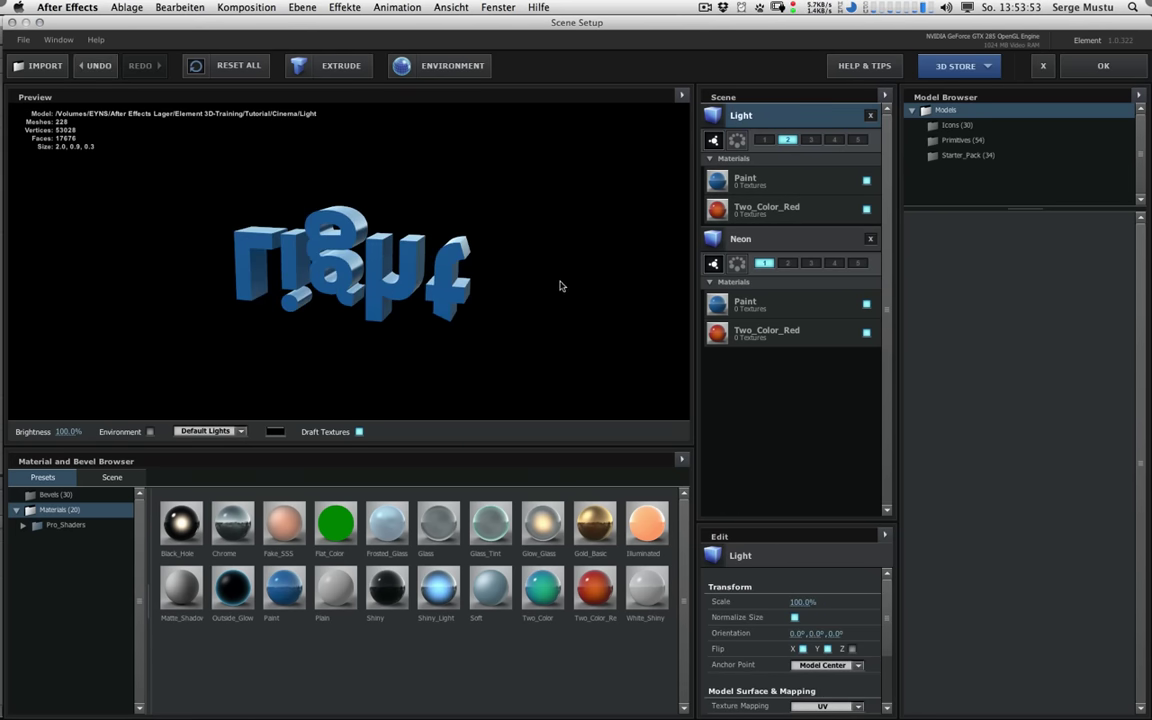
click(1103, 65)
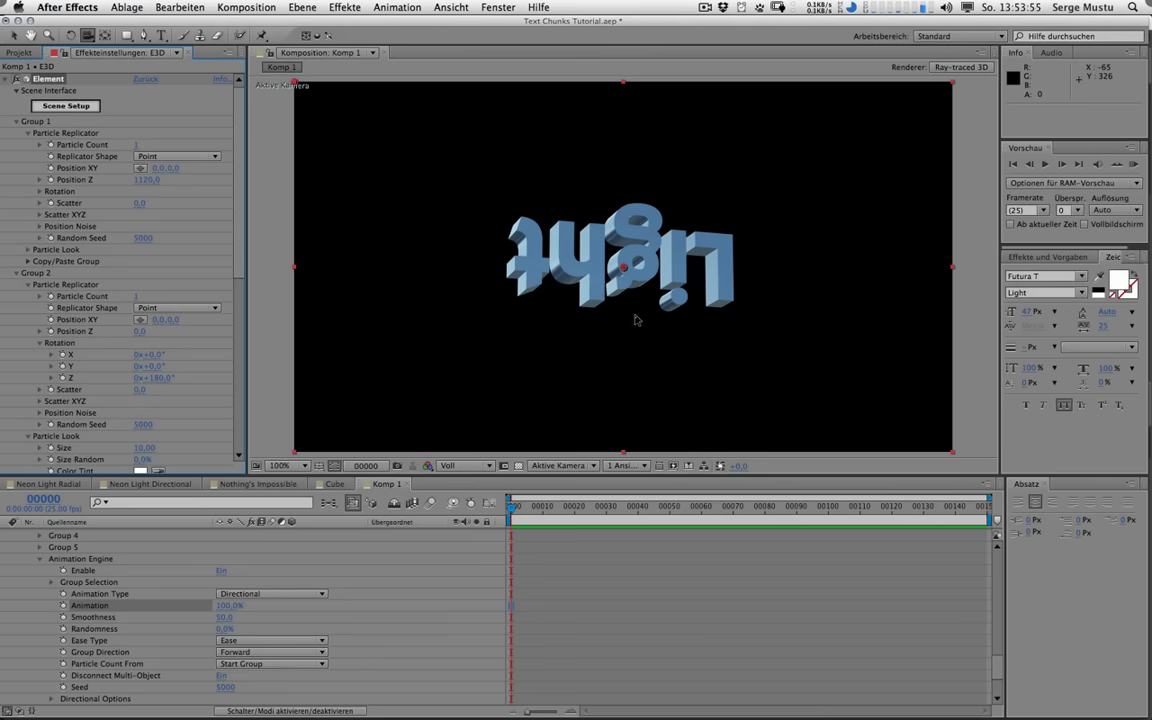
scroll(220, 270, down, 10)
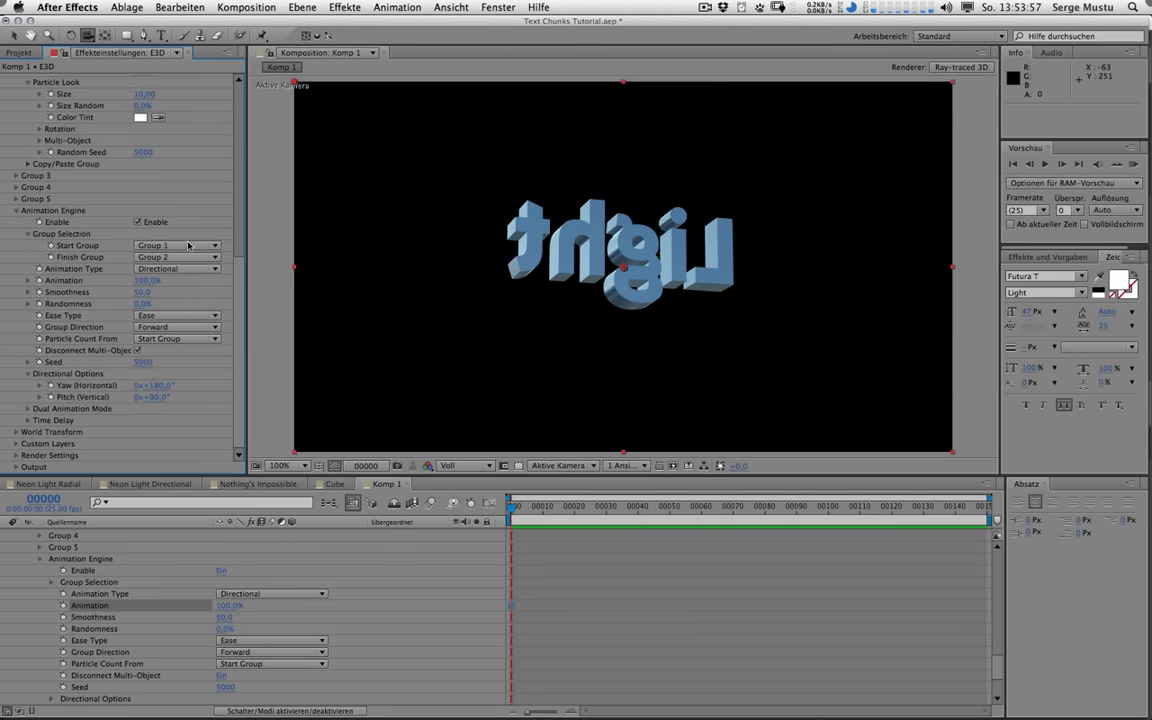
drag(138, 281, 190, 291)
scroll(212, 125, up, 10)
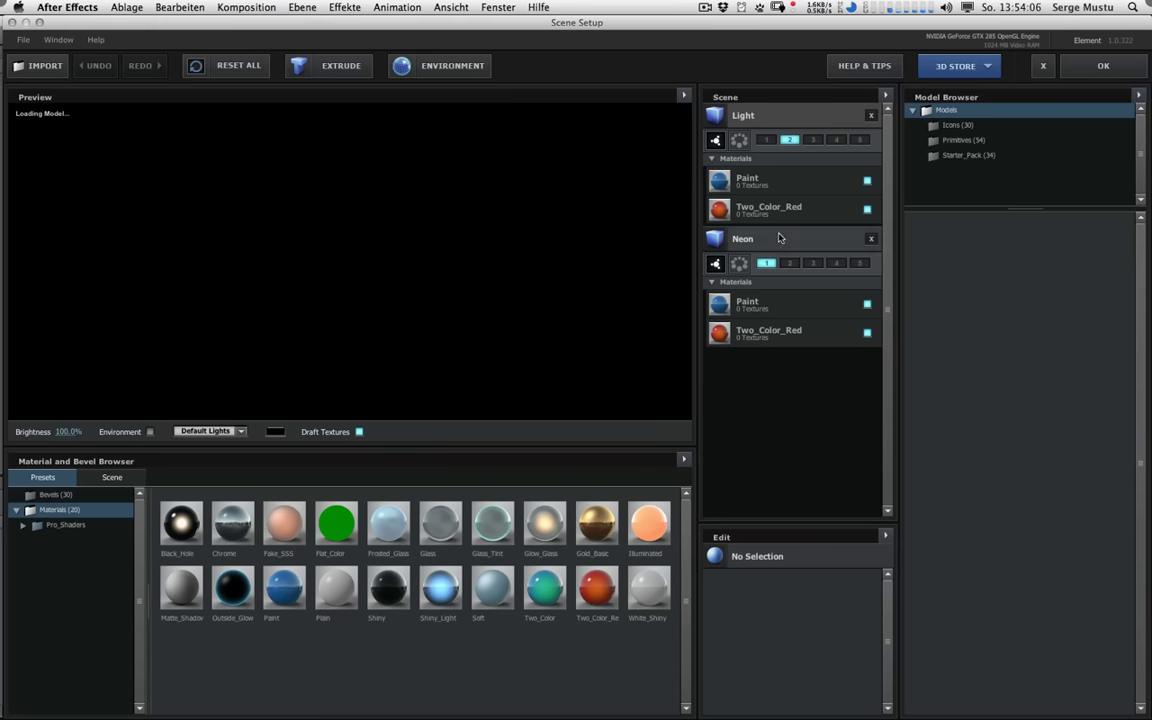
Step: Flip the Light model on X as well and scrub Animation back to 0%
click(842, 138)
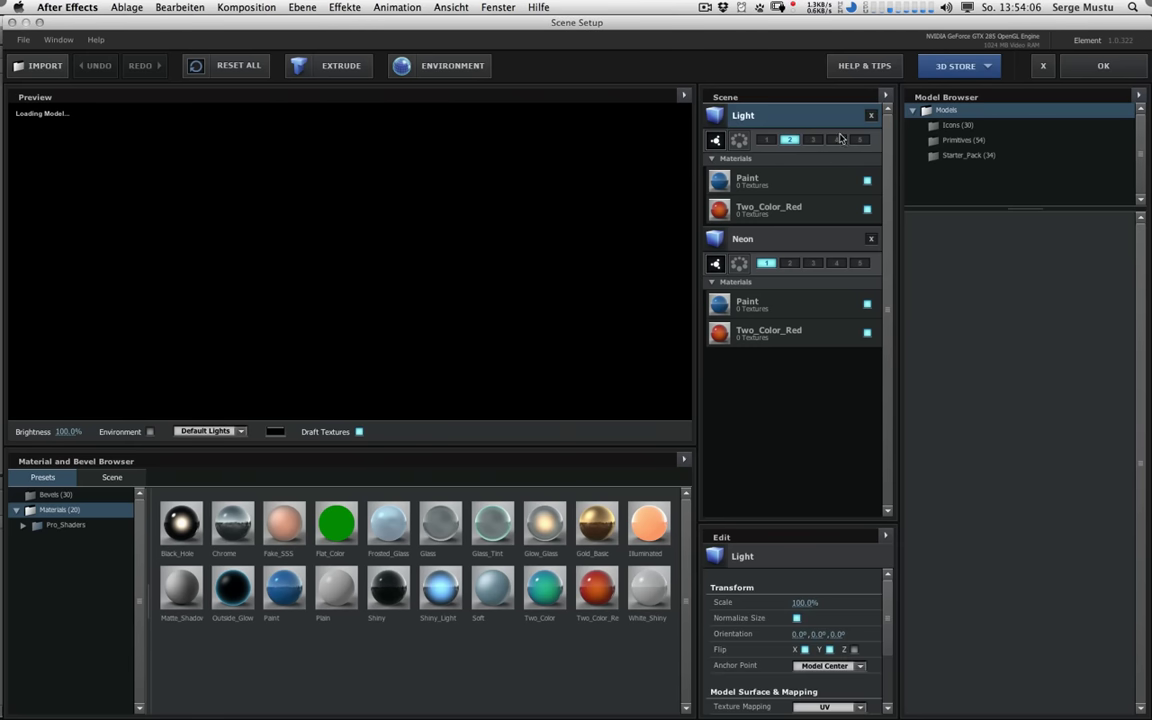
click(805, 650)
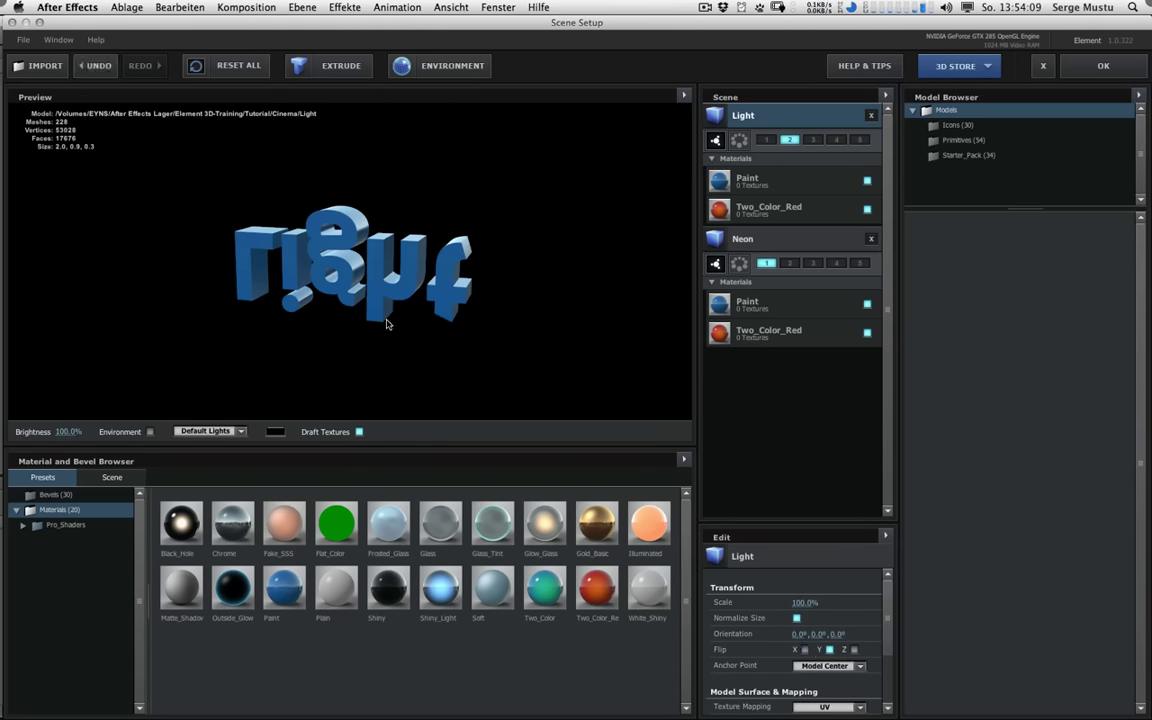
click(1103, 65)
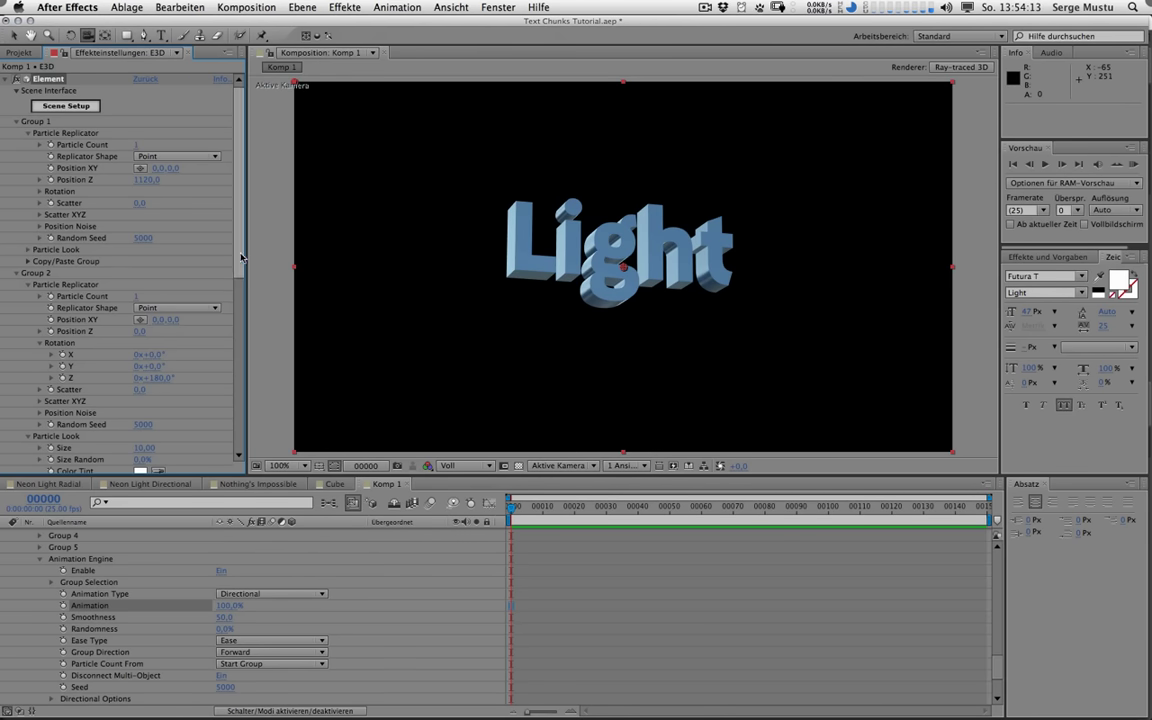
scroll(163, 258, down, 10)
drag(142, 282, 80, 303)
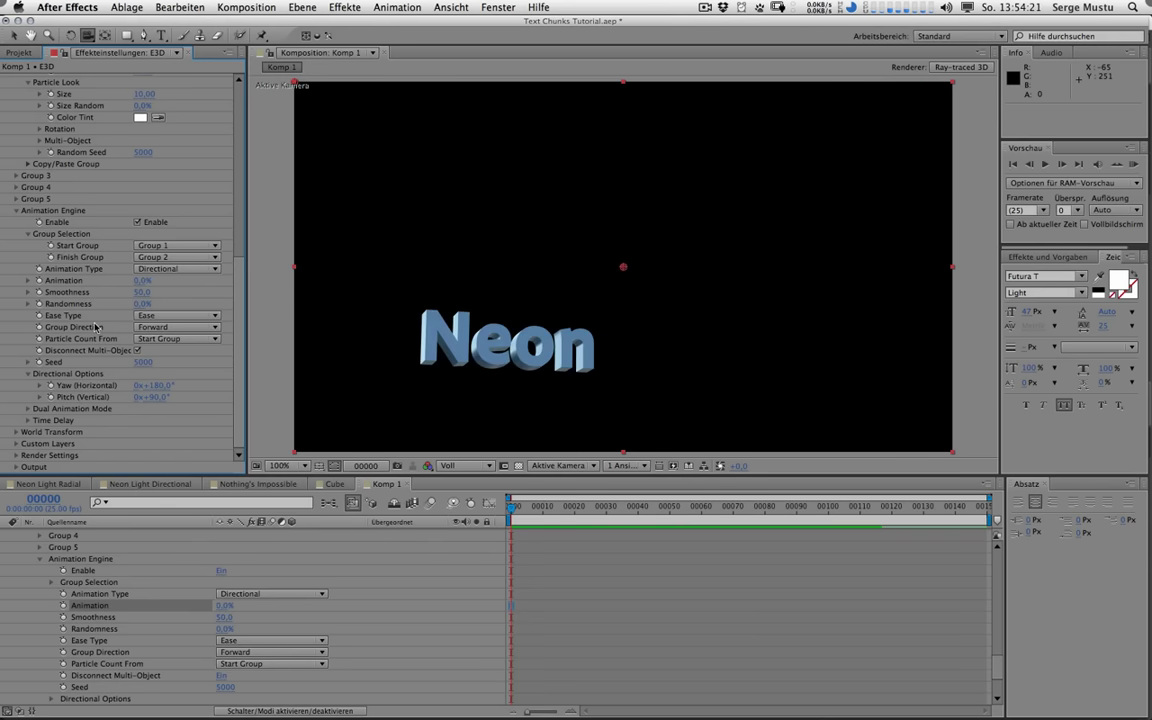
Step: Open Nothing's Impossible and inspect its shatter at frames 11, 134 and 73
key(super+Tab)
click(262, 484)
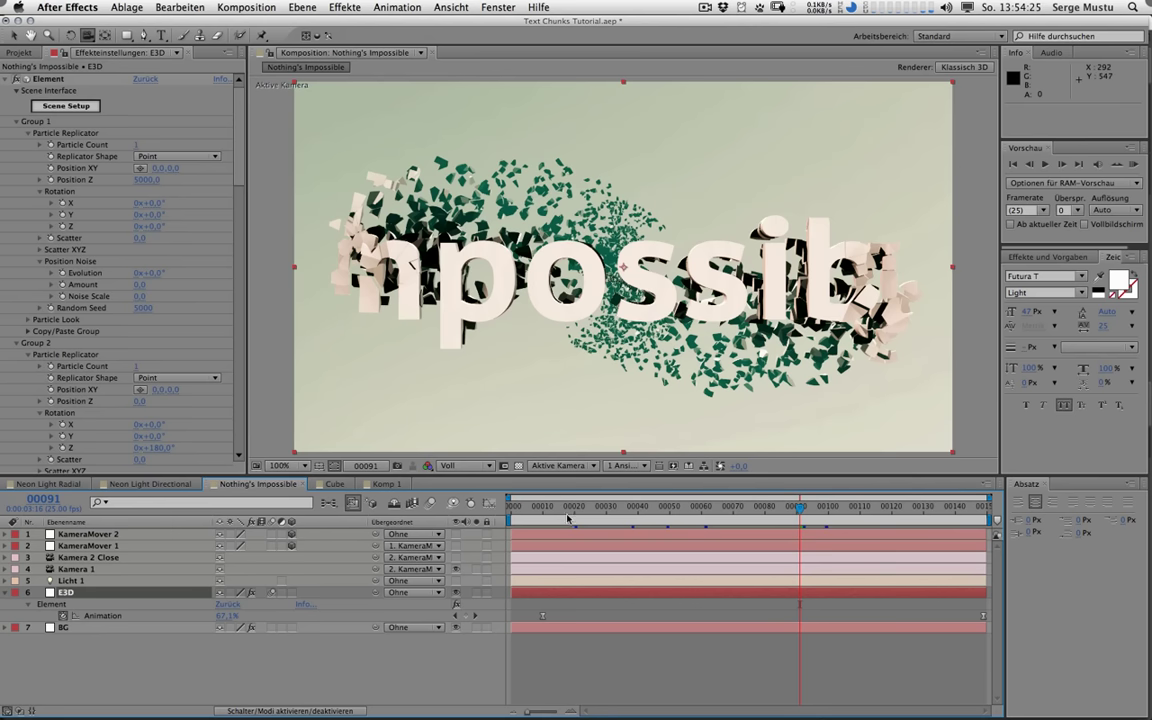
click(543, 508)
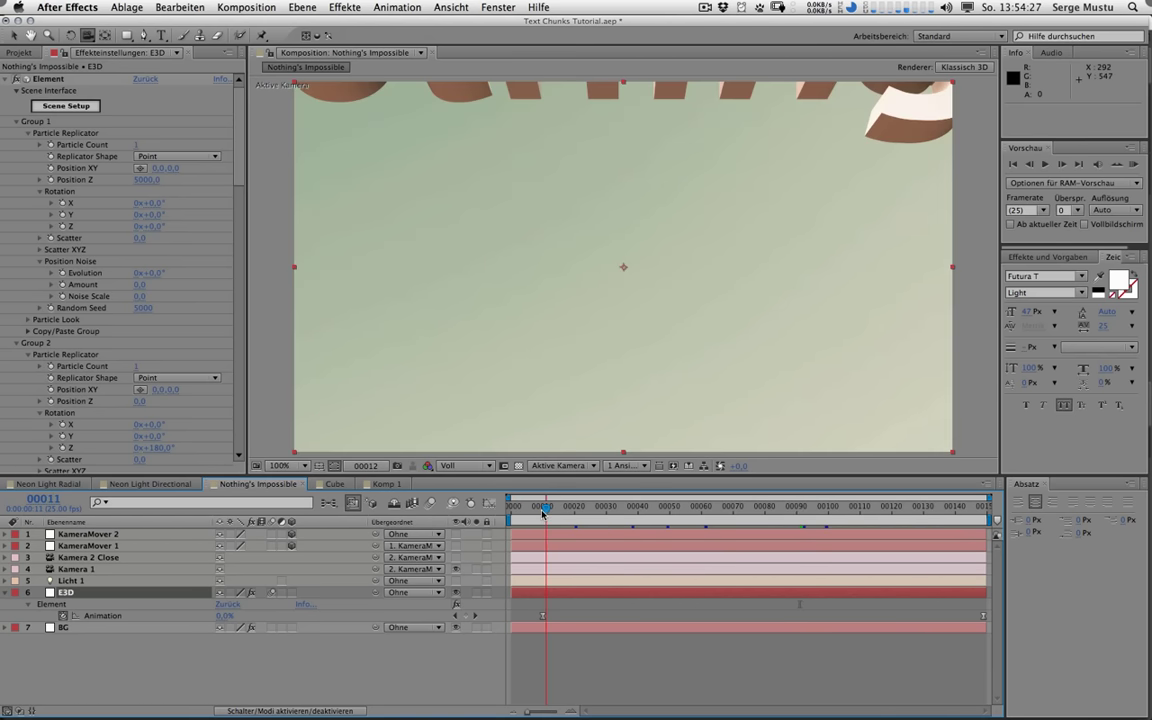
drag(541, 512, 838, 510)
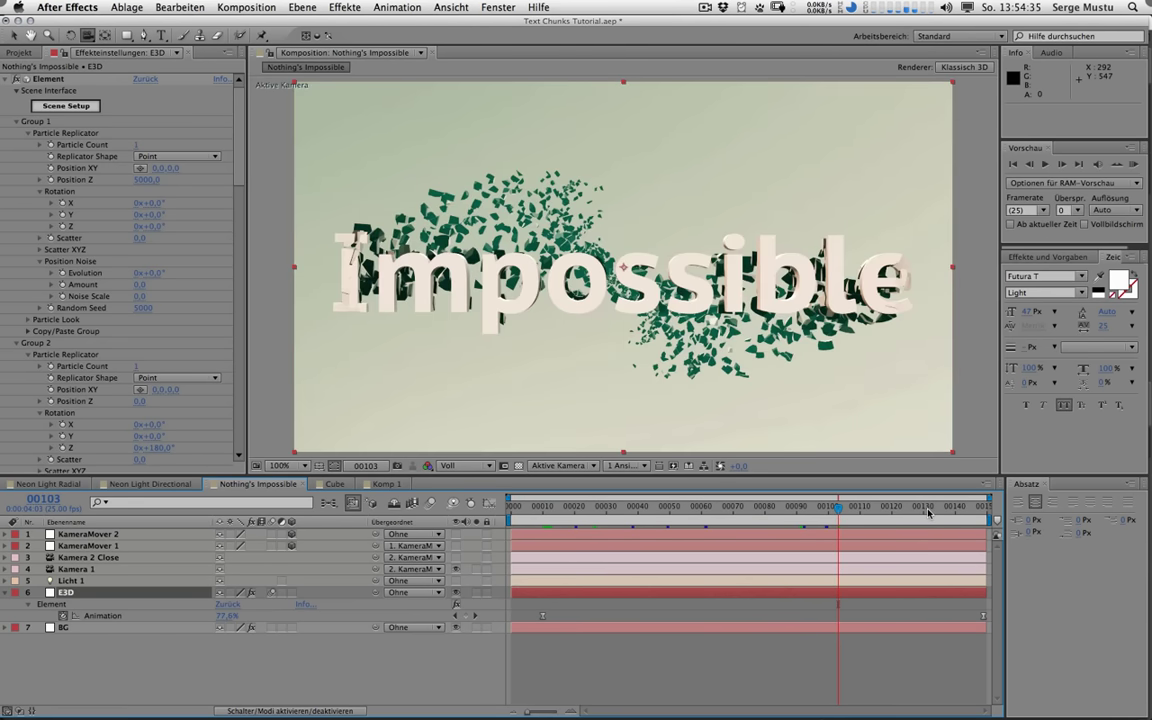
click(933, 510)
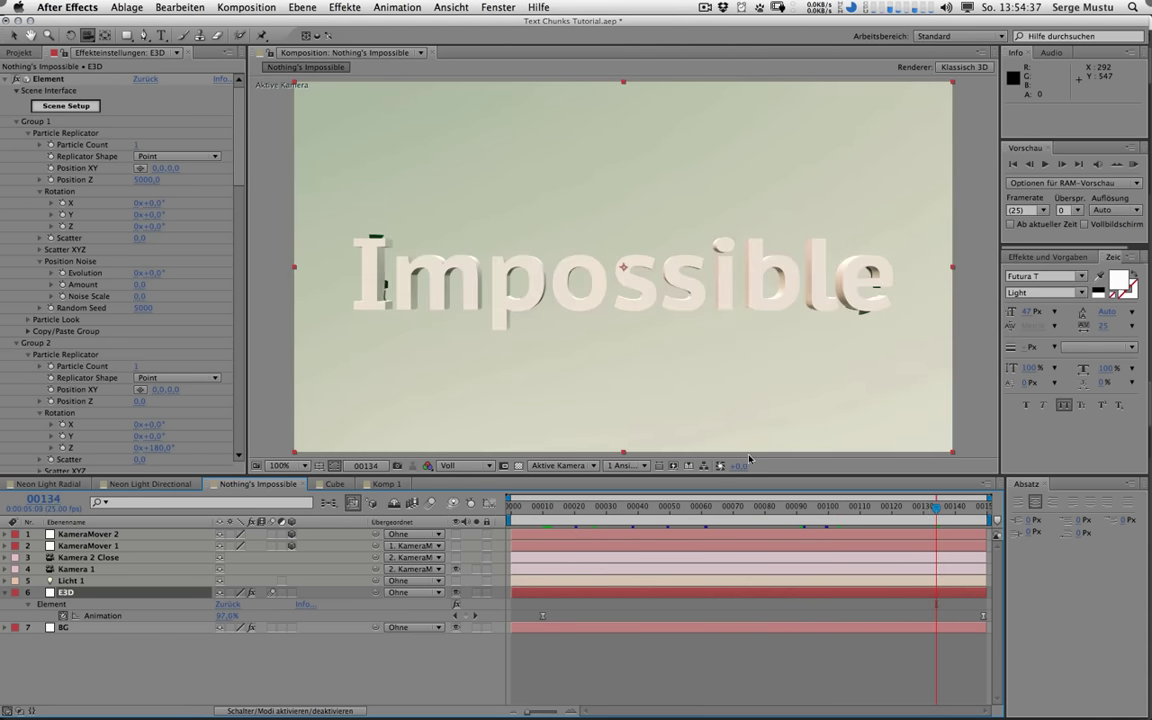
click(742, 508)
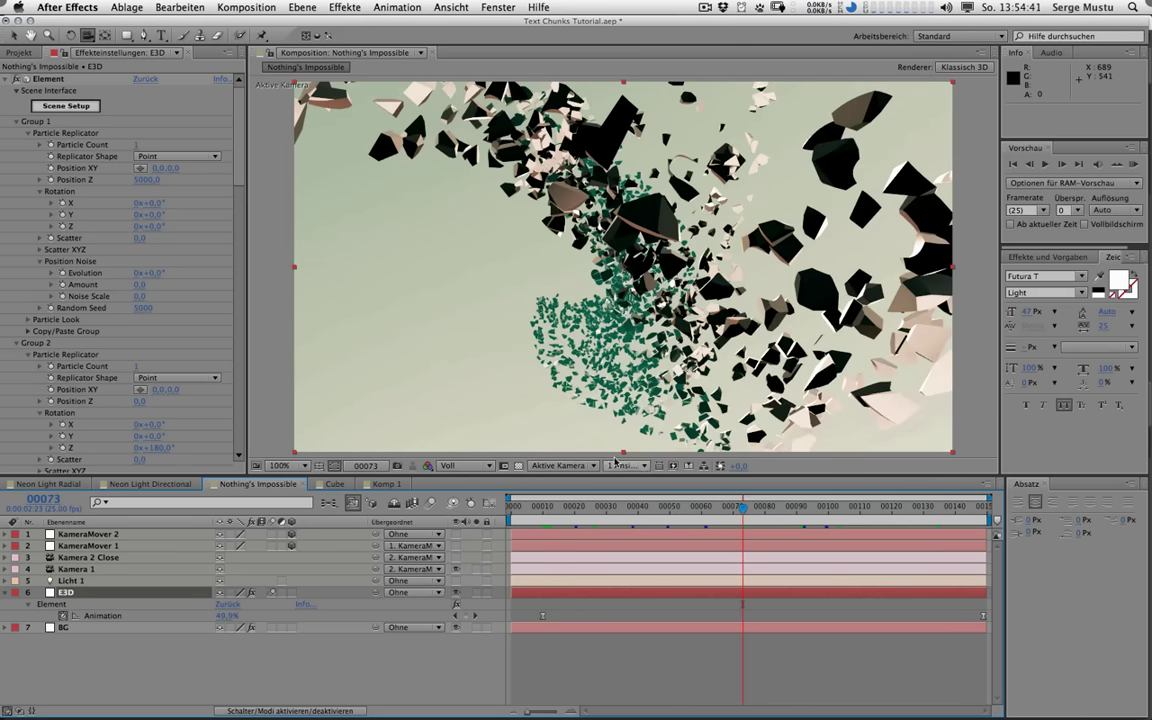
Step: Tick Tiefenschärfe aktivieren in Kamera 1's Kameraeinstellungen and confirm
double_click(105, 569)
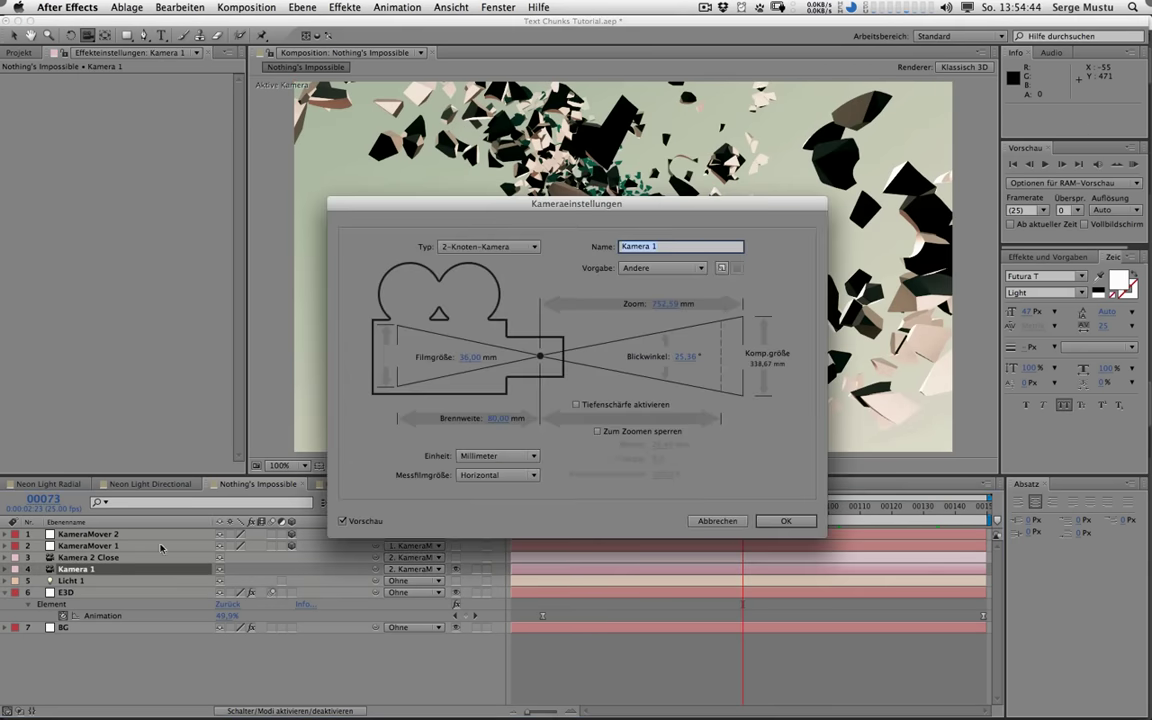
click(578, 406)
click(778, 521)
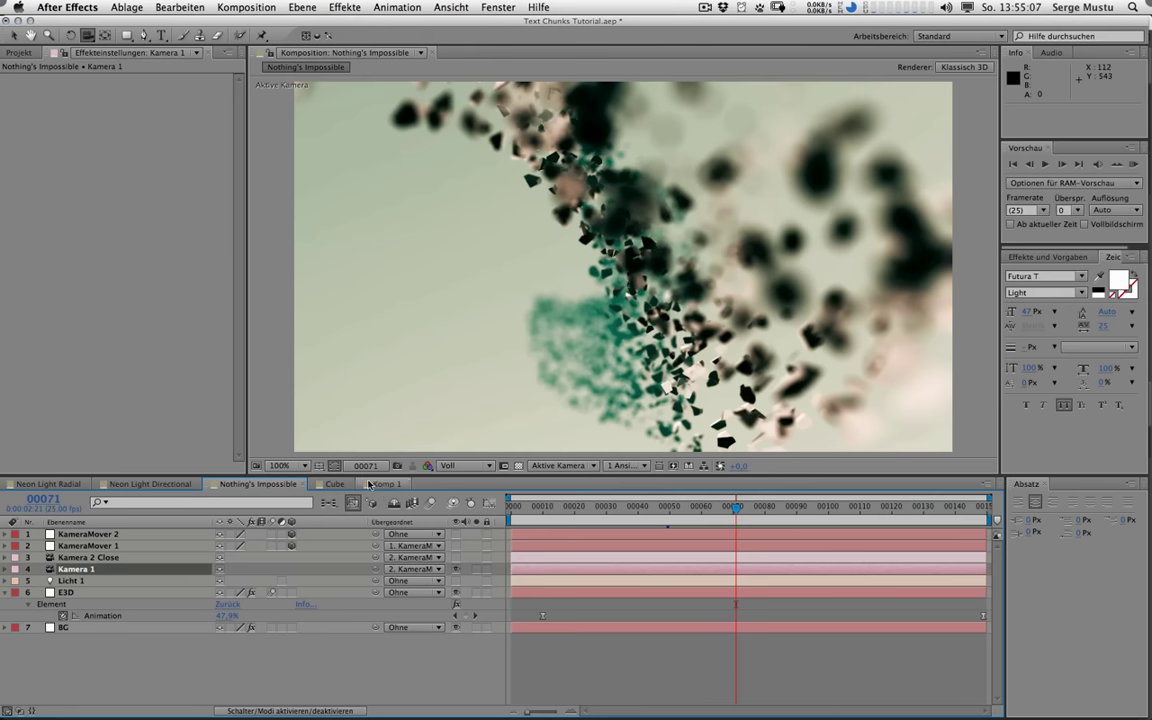
Step: Open the Cube composition and scrub frames 0 to 15 to watch it break apart
click(338, 485)
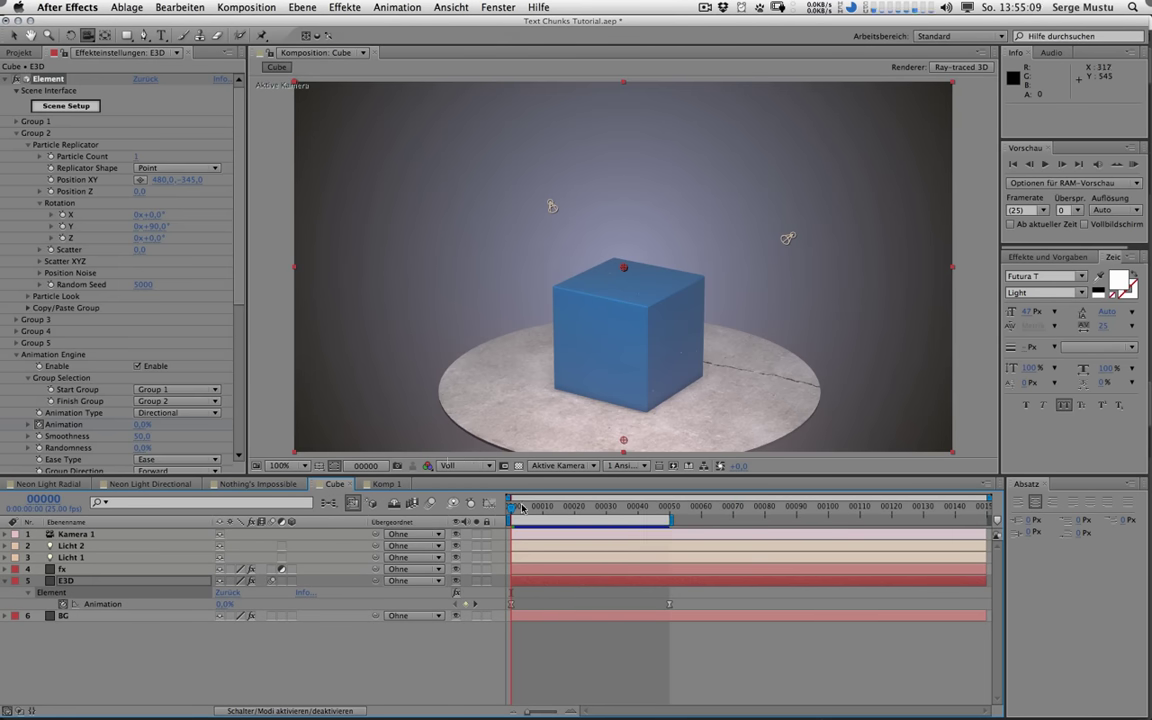
mouse_move(513, 512)
mouse_down()
mouse_move(627, 512)
mouse_move(468, 518)
mouse_move(625, 516)
mouse_move(509, 513)
mouse_up()
Step: Back in Komp 1, set Group 1 Position Z to 0 and preview the shatter
key(shift+period)
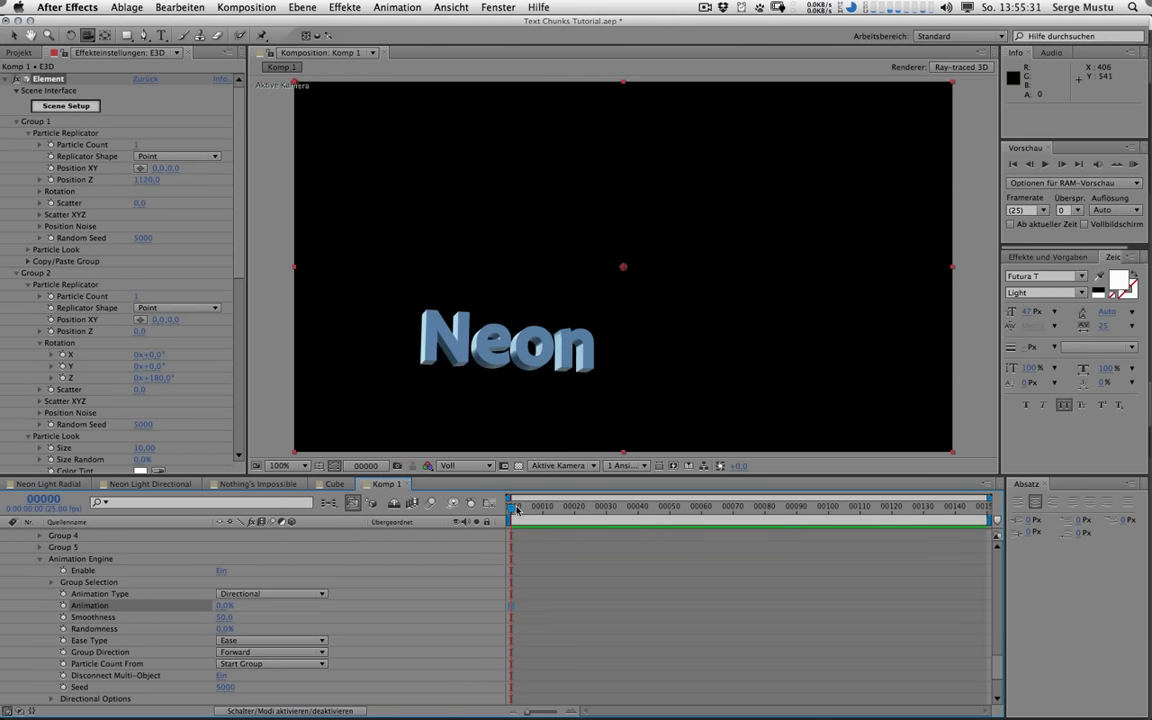
key(space)
click(143, 181)
text(0)
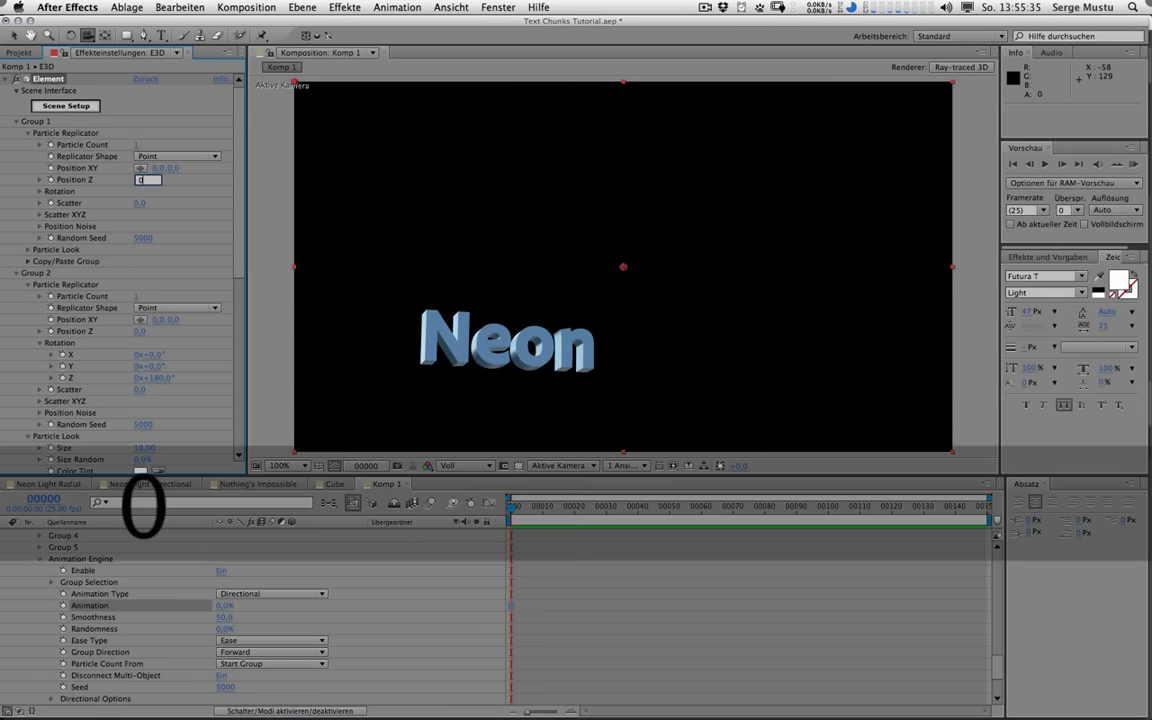
key(Return)
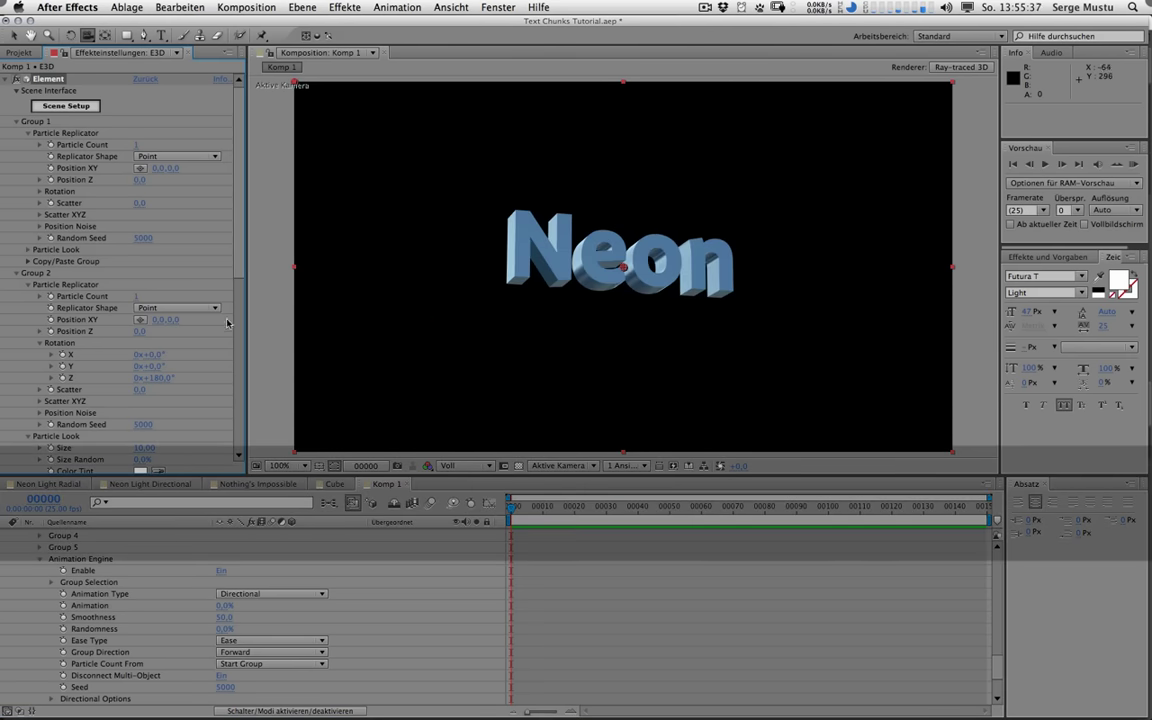
scroll(137, 291, down, 10)
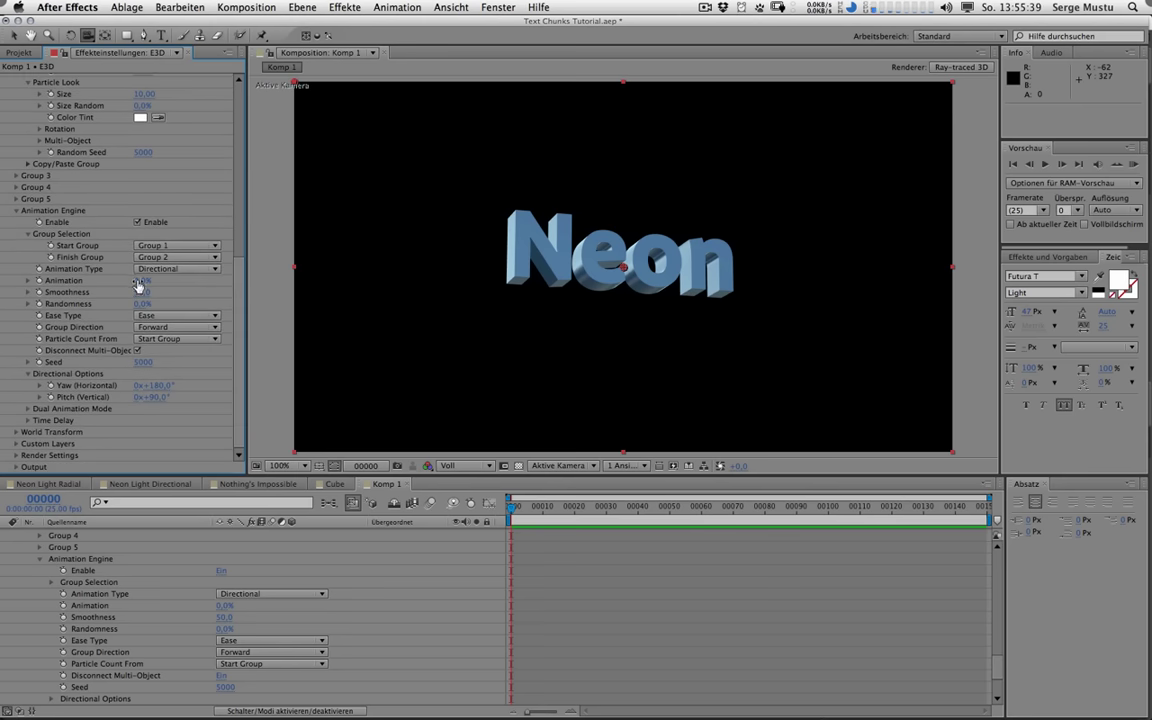
mouse_move(138, 280)
mouse_down()
mouse_move(238, 280)
mouse_move(136, 279)
mouse_up()
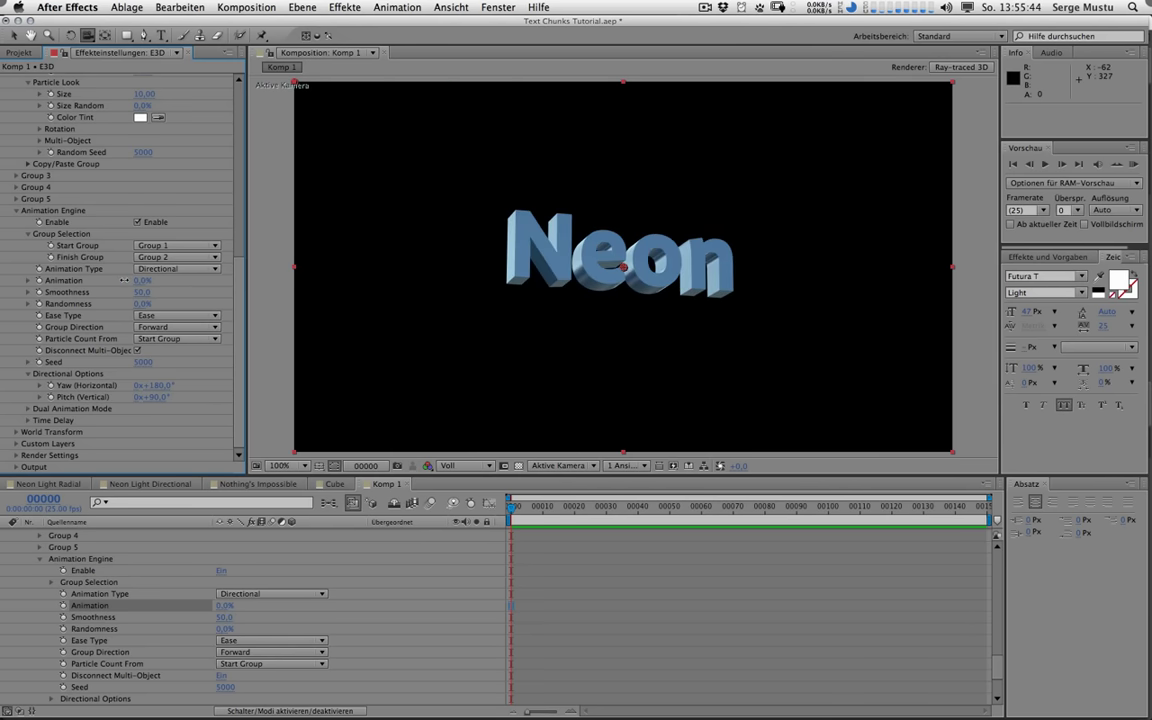
Step: Change Animation Type to Radial and compare the result against the QuickTime reference
click(176, 269)
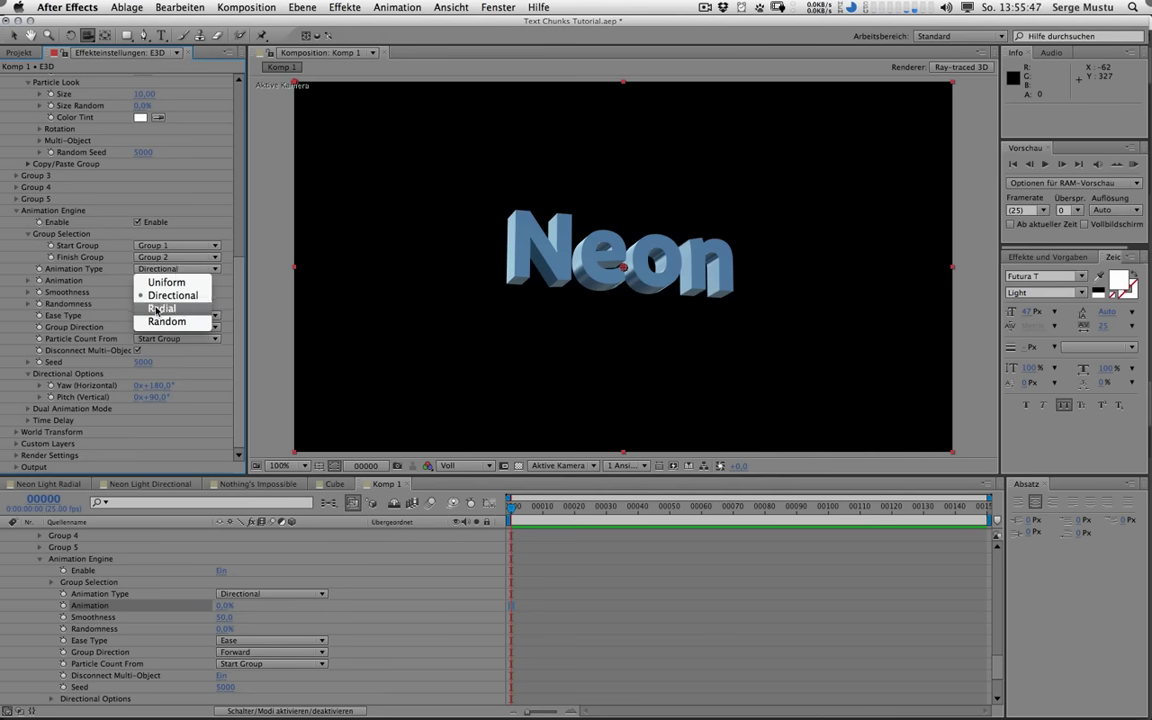
click(166, 309)
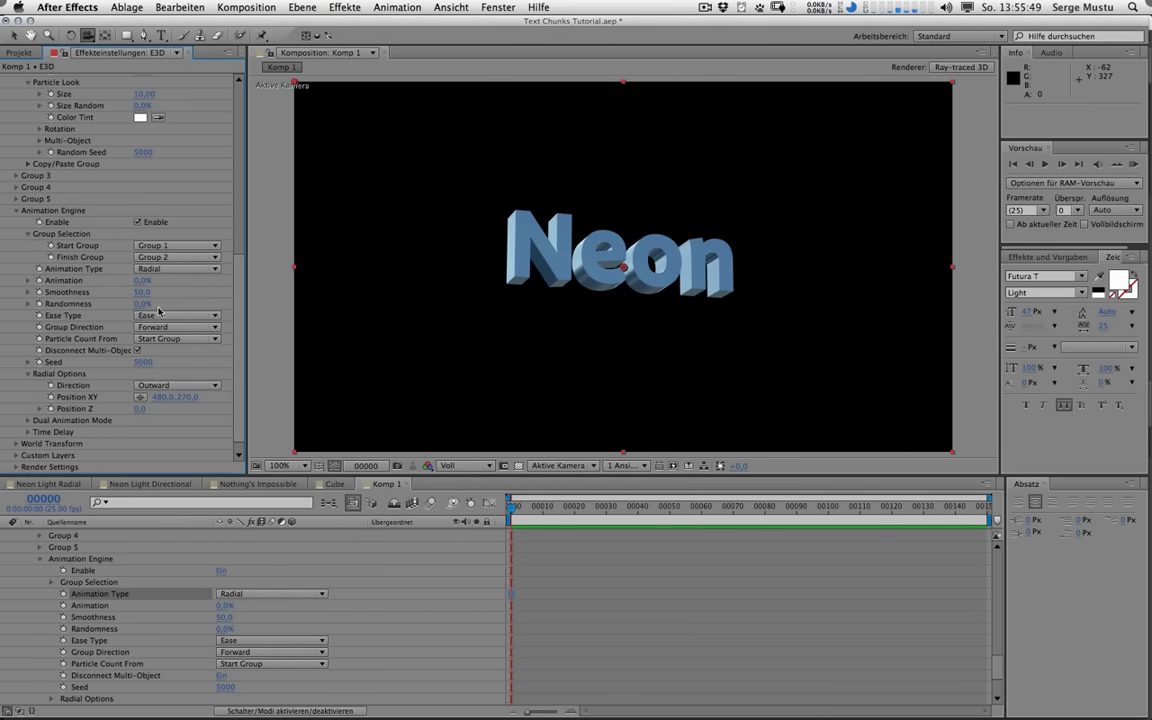
key(super+Tab)
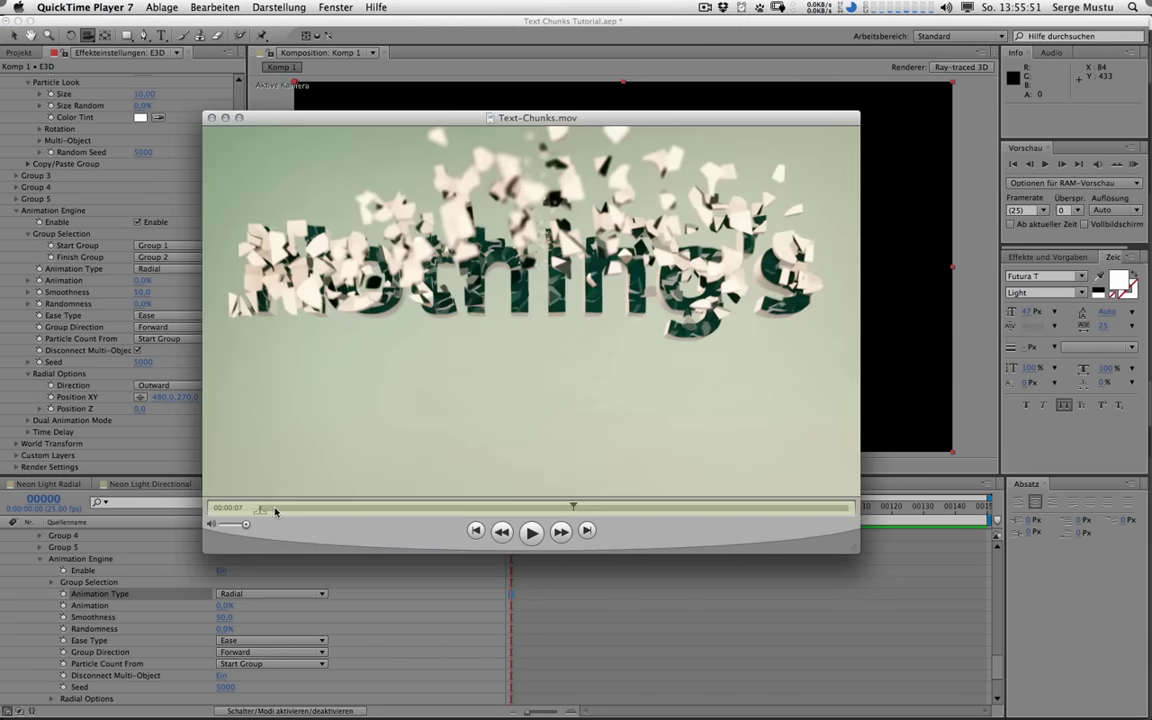
mouse_move(240, 507)
mouse_down()
mouse_move(347, 505)
mouse_move(255, 507)
mouse_up()
key(super+Tab)
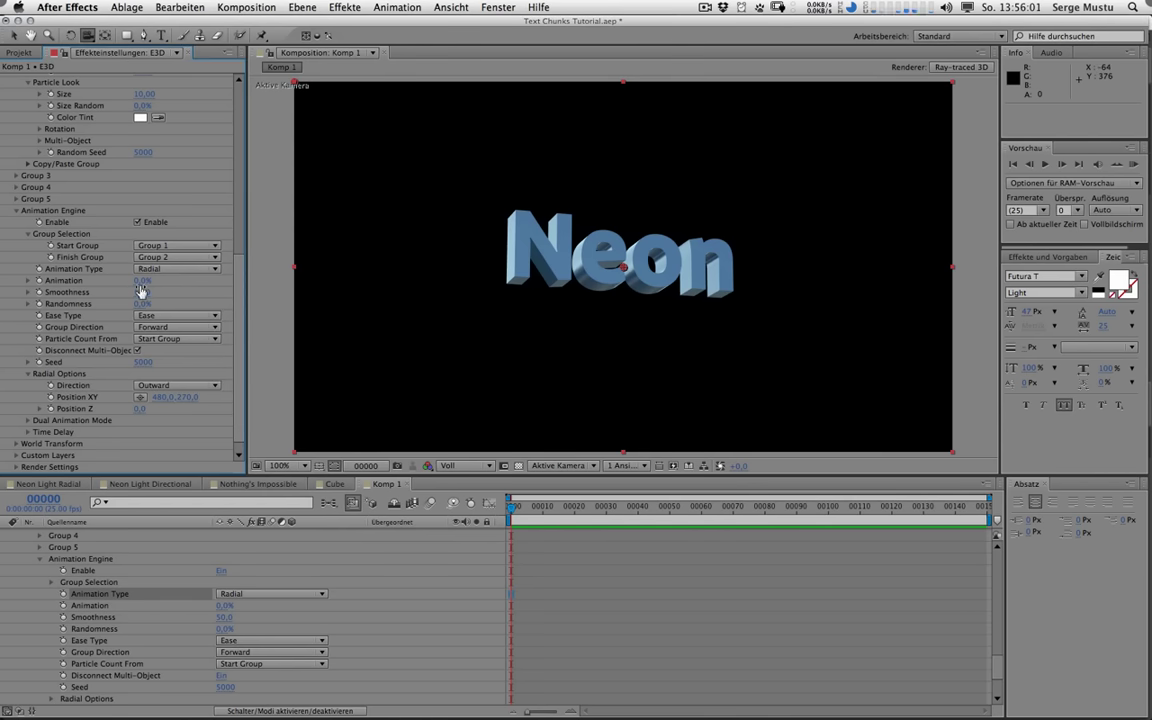
drag(145, 280, 208, 273)
Step: Compare with Directional, return to Radial, and scrub Animation back to 0%
click(176, 270)
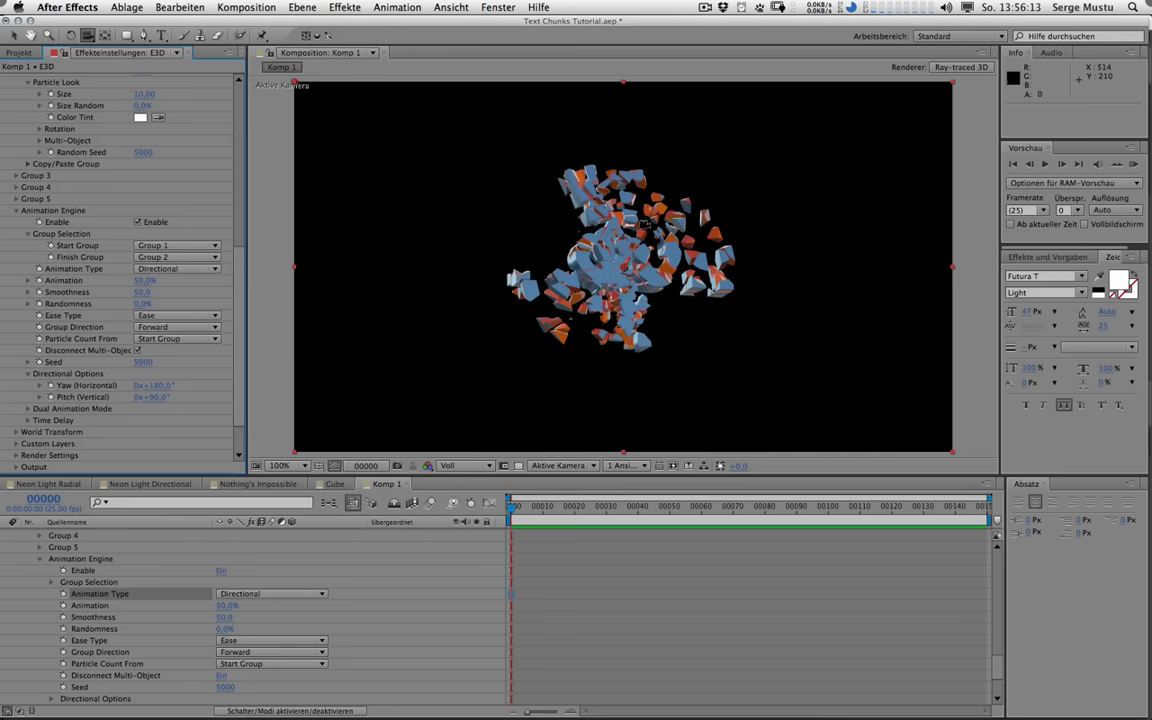
click(172, 270)
click(176, 307)
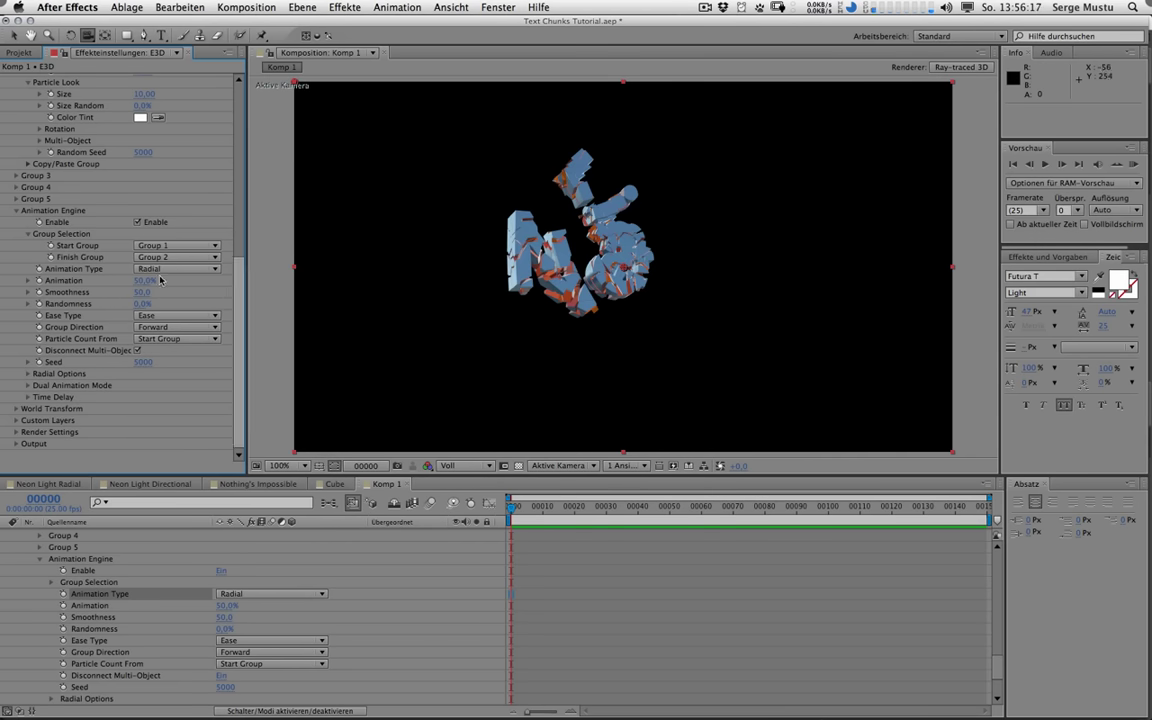
drag(150, 285, 90, 280)
drag(237, 185, 187, 116)
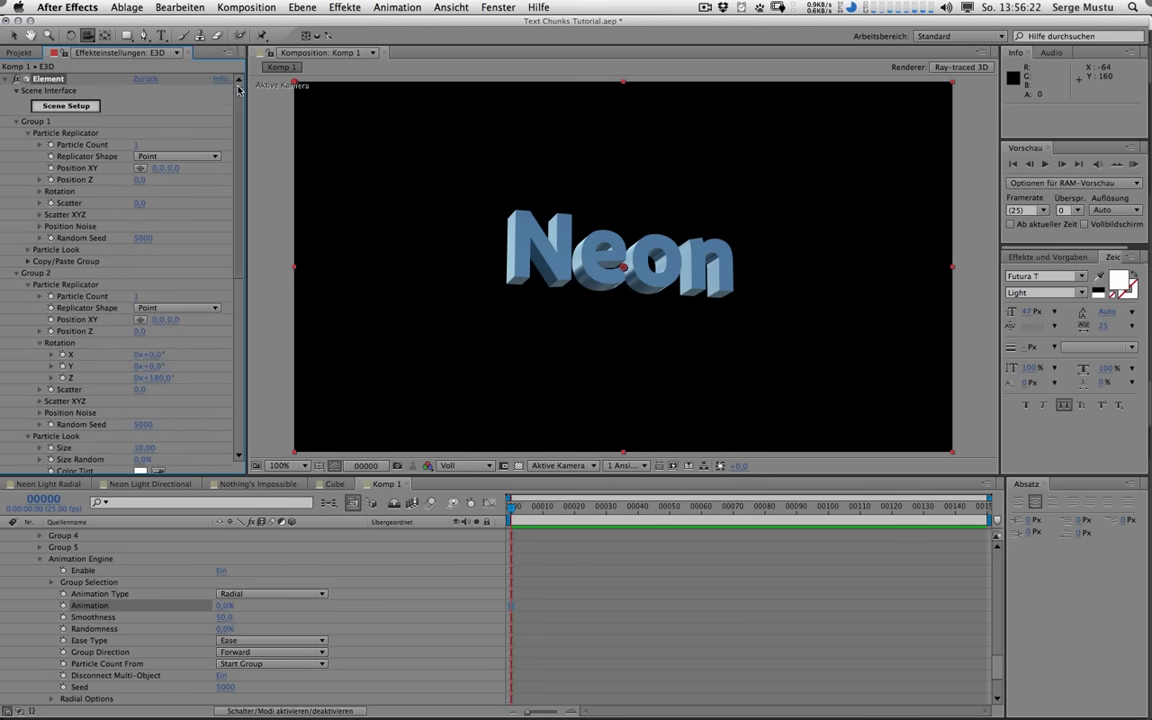
Step: Reset Group 2's Z rotation to 0°
click(40, 191)
drag(239, 222, 240, 283)
scroll(150, 303, down, 2)
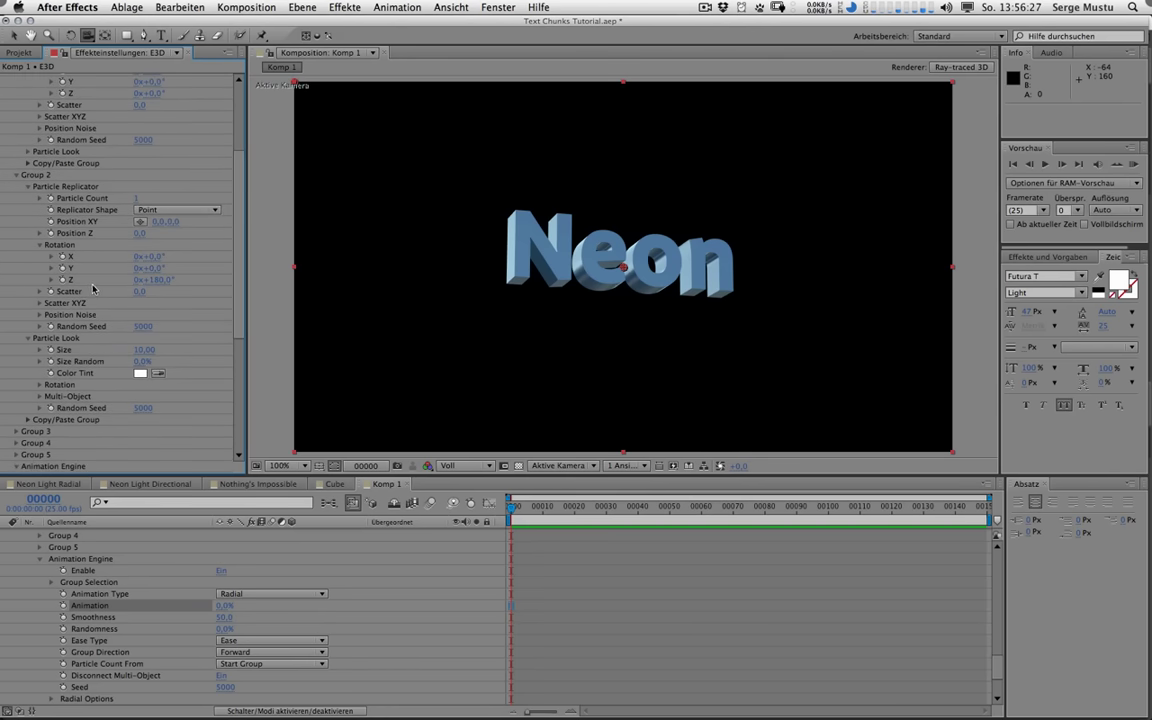
click(159, 280)
text(0)
key(Return)
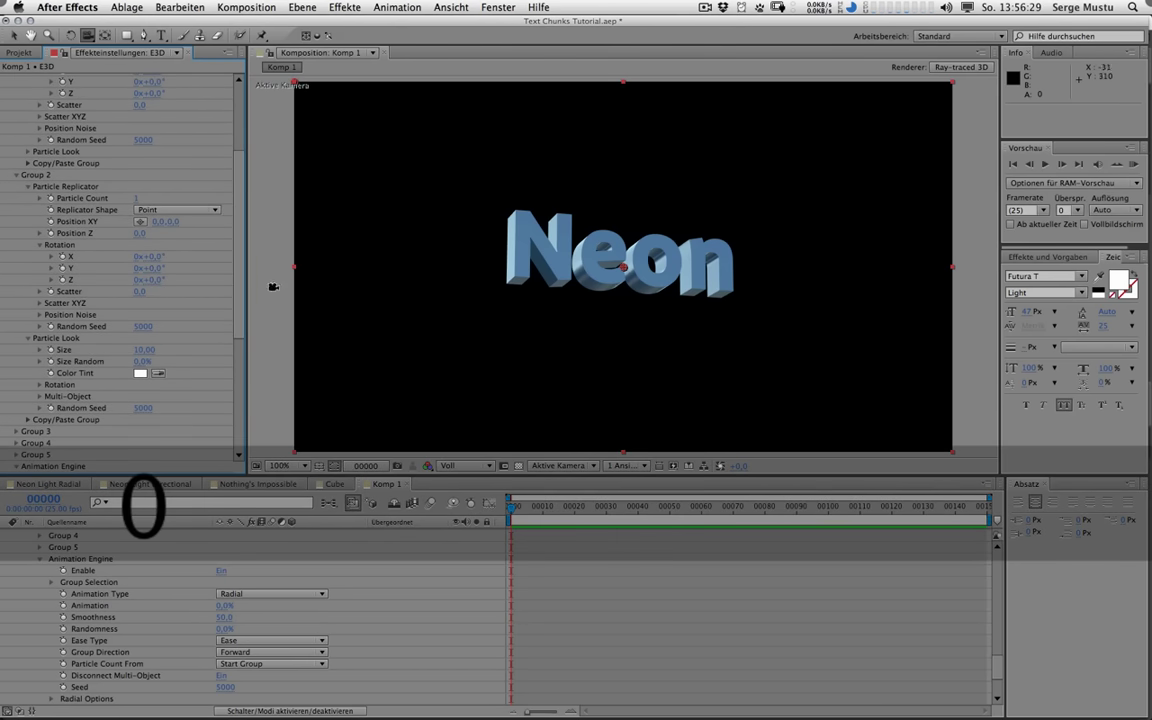
Step: Switch to the Neon Light Radial example composition and expand its Group 2 settings
click(62, 485)
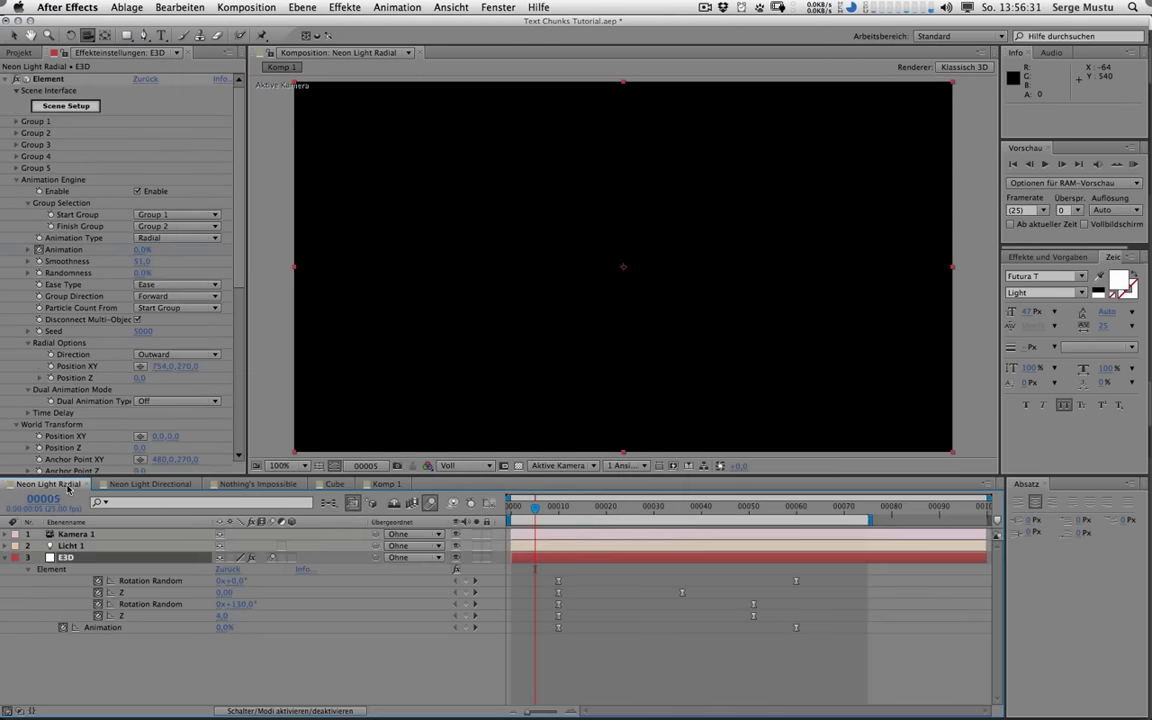
click(16, 133)
scroll(143, 175, down, 3)
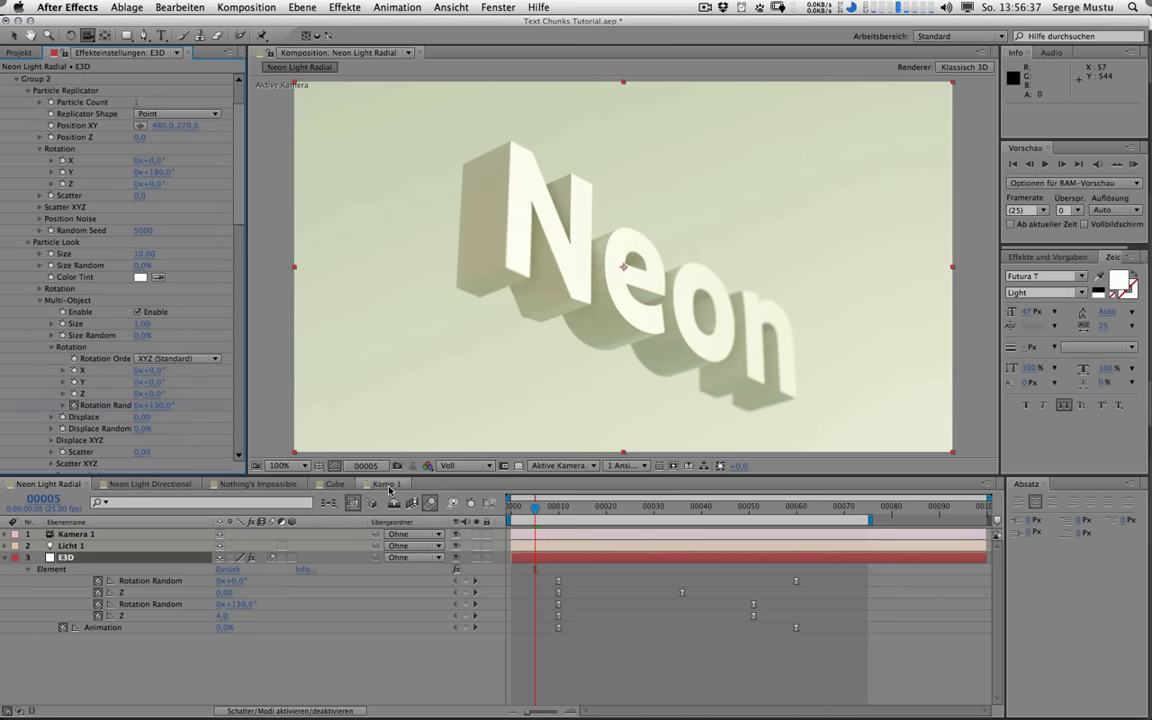
Step: Back in Komp 1, set Group 1's Y rotation to 180° and preview the shatter
click(387, 484)
click(150, 214)
text(180)
key(Return)
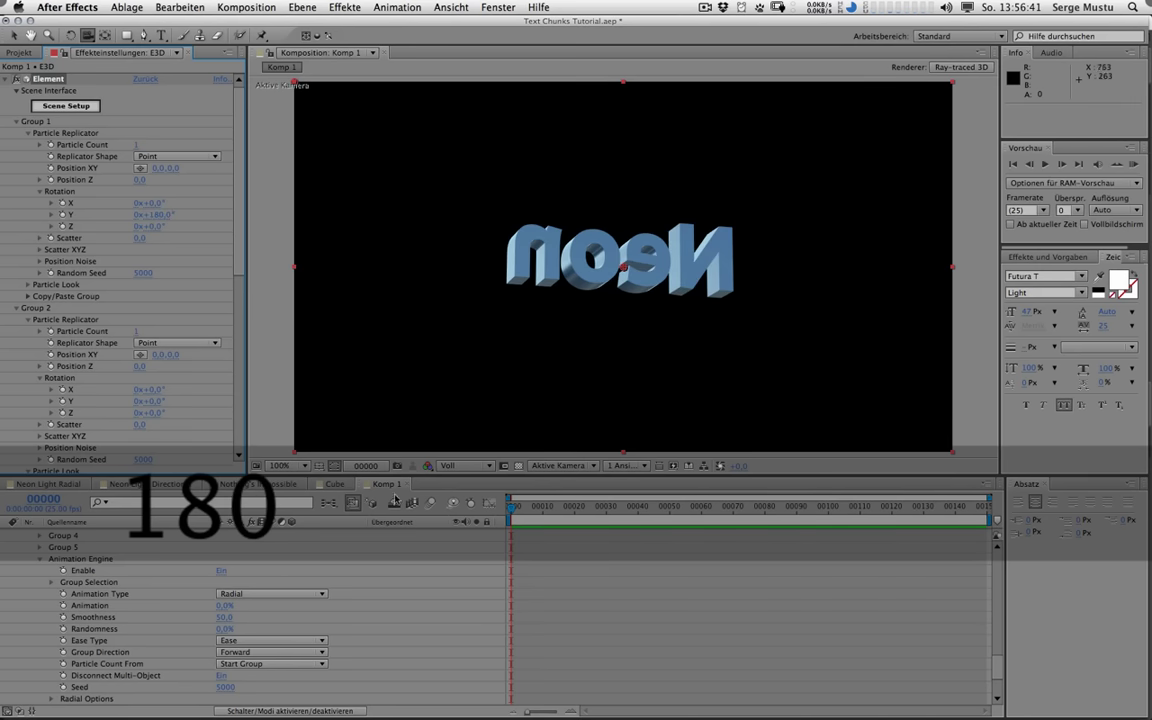
scroll(240, 332, down, 5)
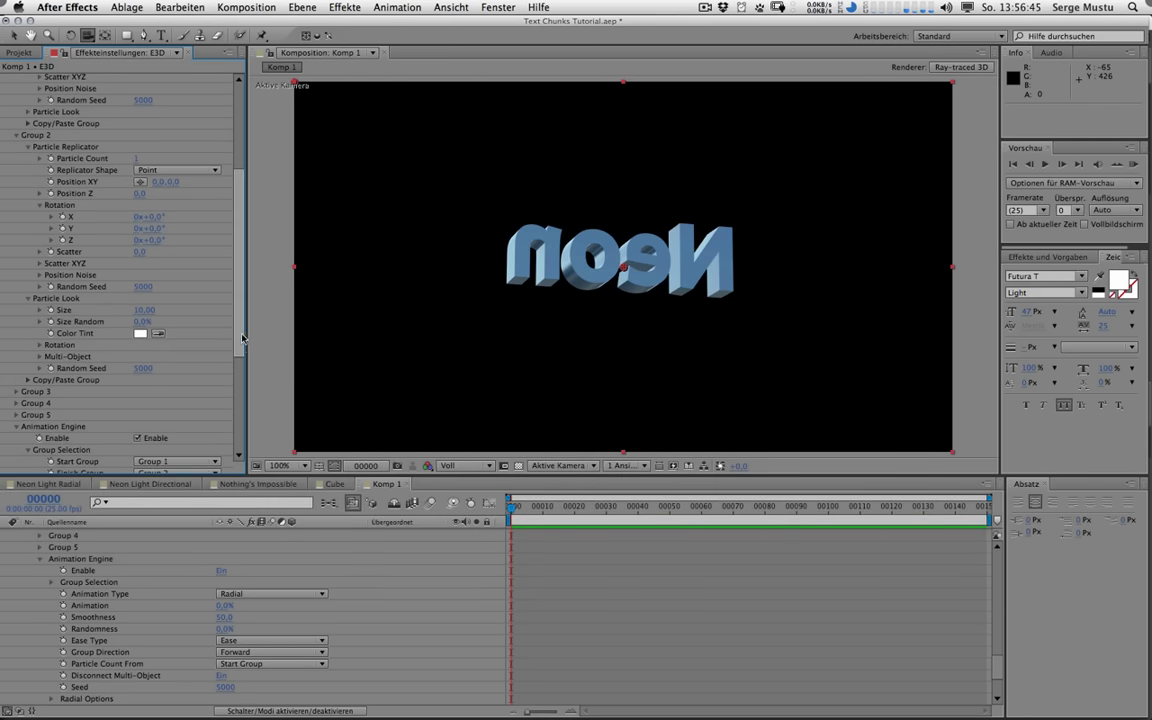
scroll(205, 305, down, 5)
mouse_move(153, 312)
mouse_down()
mouse_move(170, 312)
mouse_move(160, 312)
mouse_up()
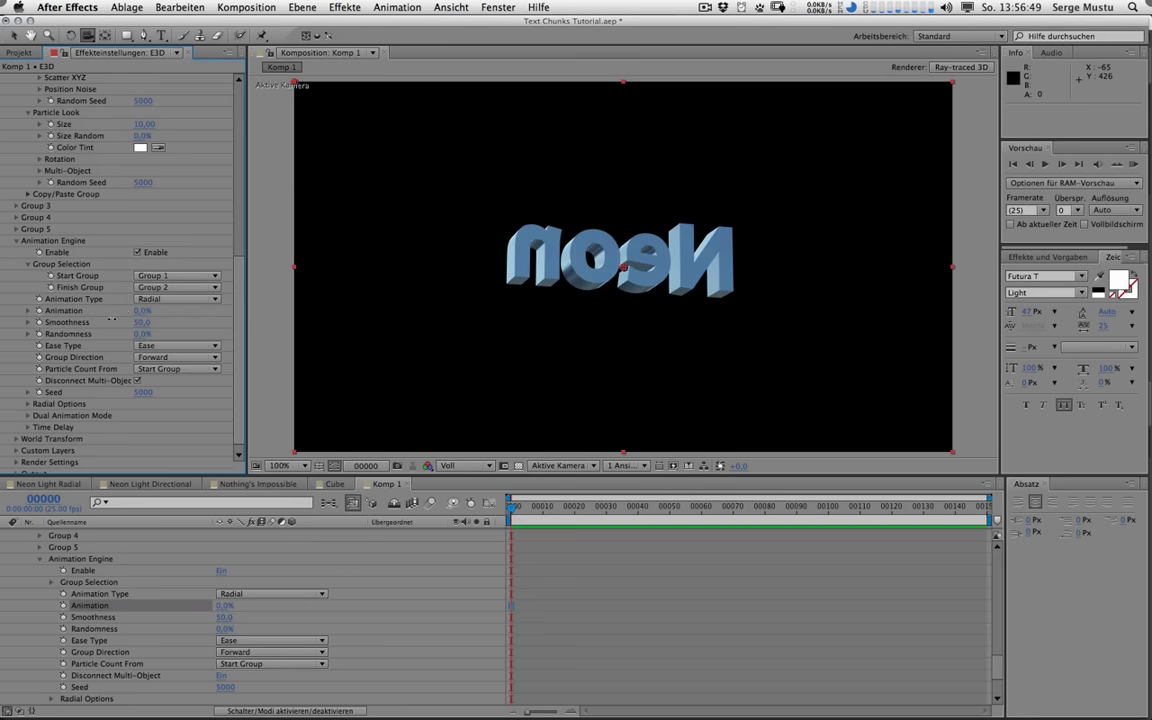
scroll(239, 110, up, 10)
scroll(239, 105, up, 1)
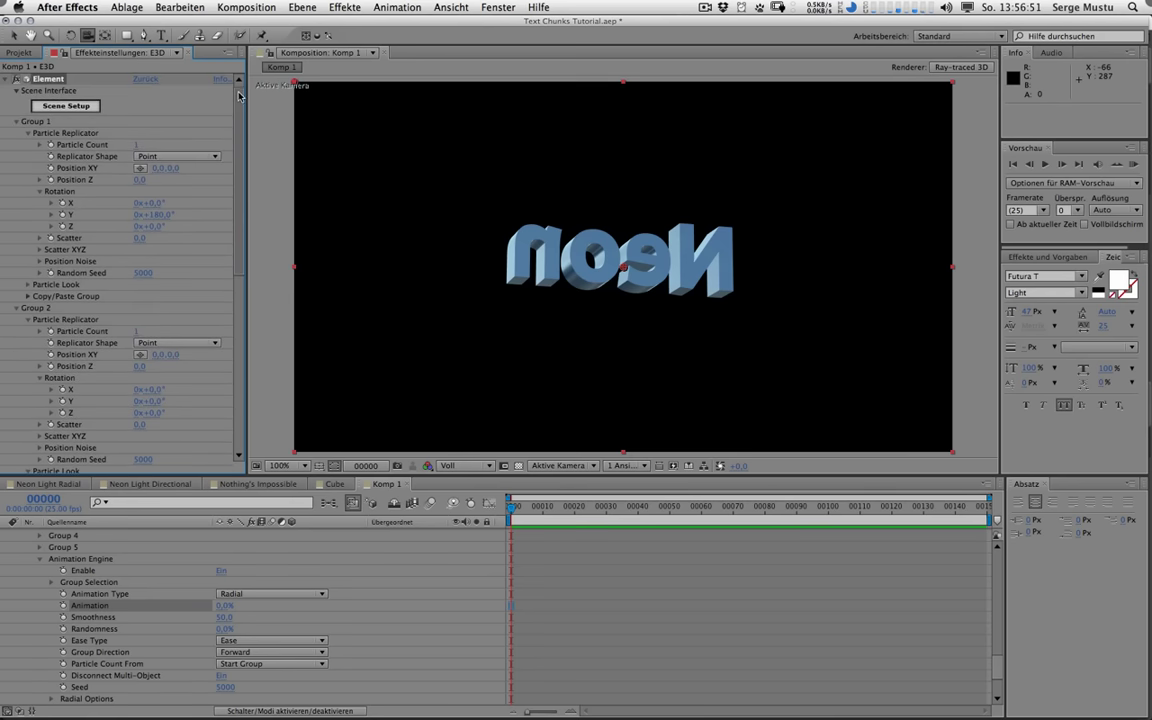
Step: Reset Group 1's Y rotation to 0°, set Group 2's Y rotation to 180°, and push Animation to 100%
click(164, 215)
text(0)
key(Return)
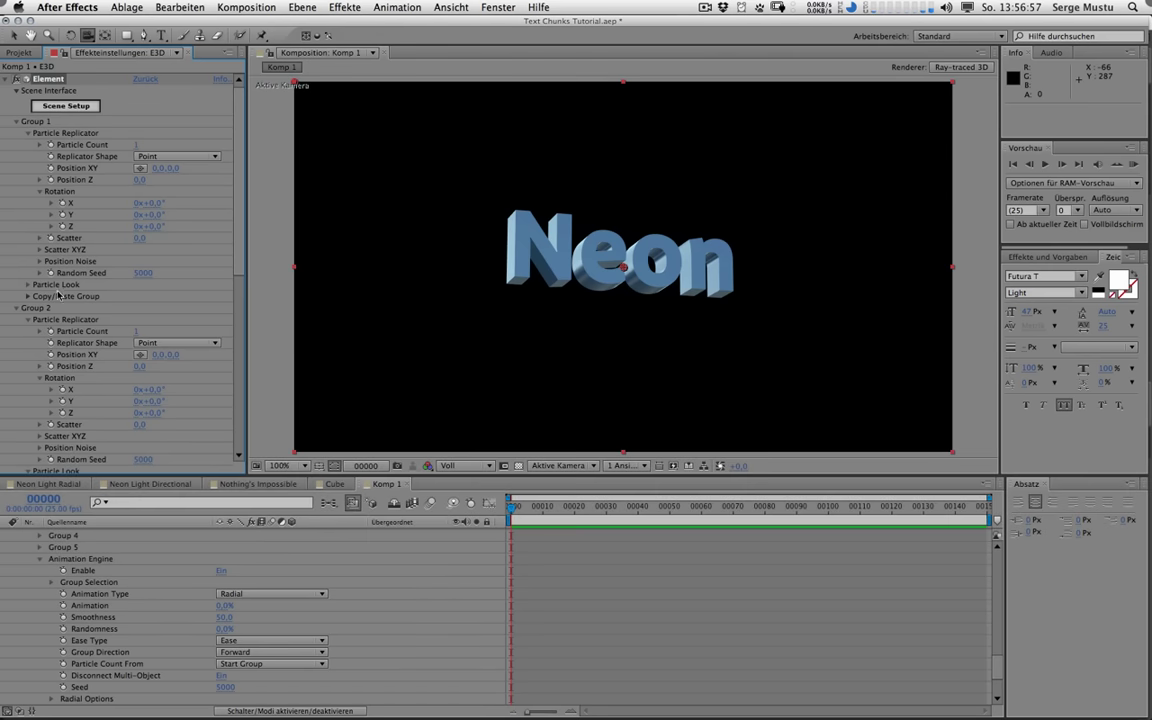
click(150, 401)
text(180)
key(Return)
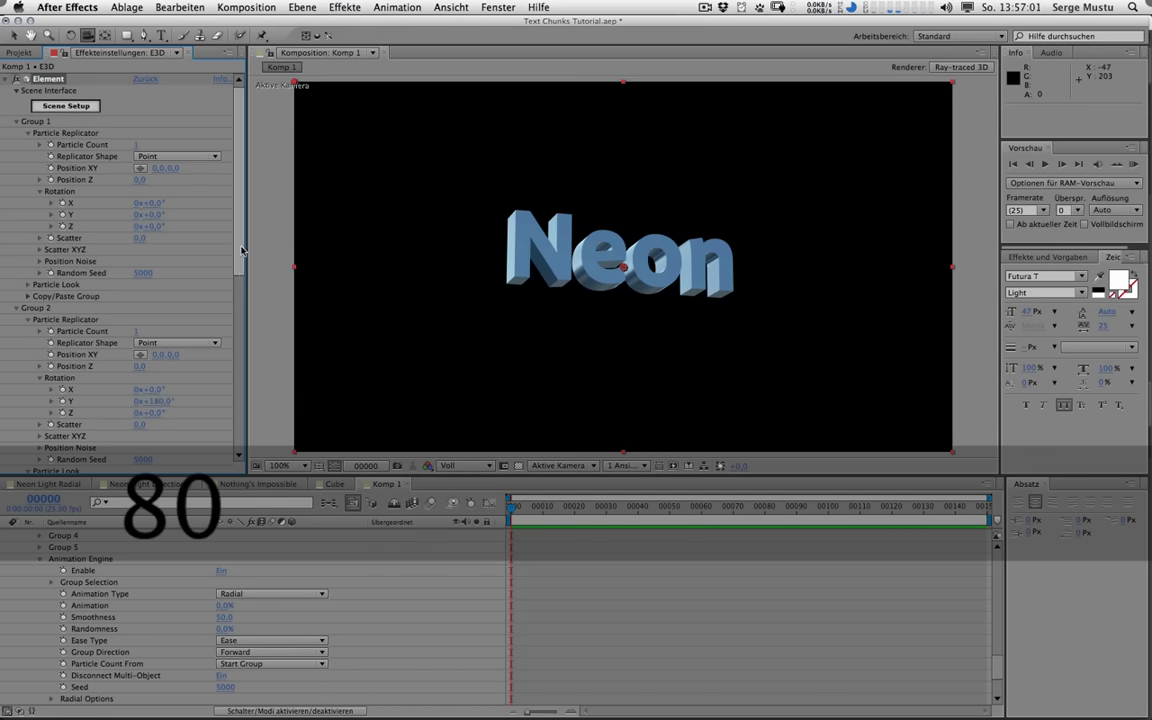
scroll(145, 300, down, 10)
drag(145, 305, 215, 308)
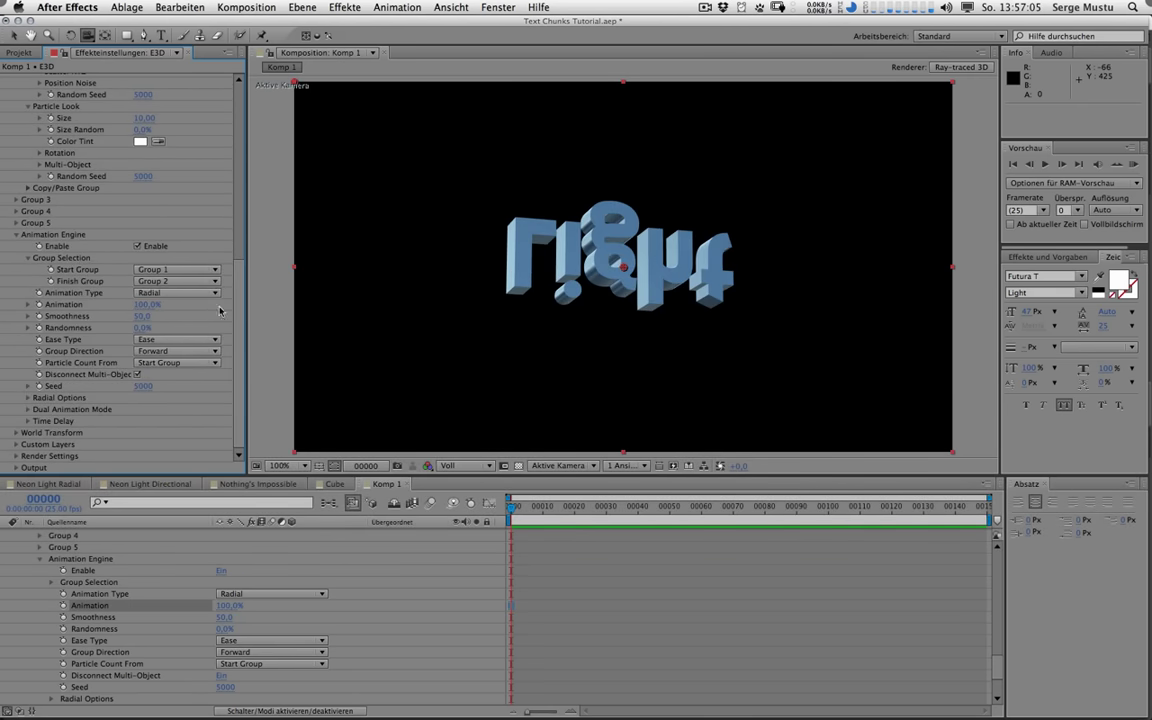
scroll(242, 175, up, 15)
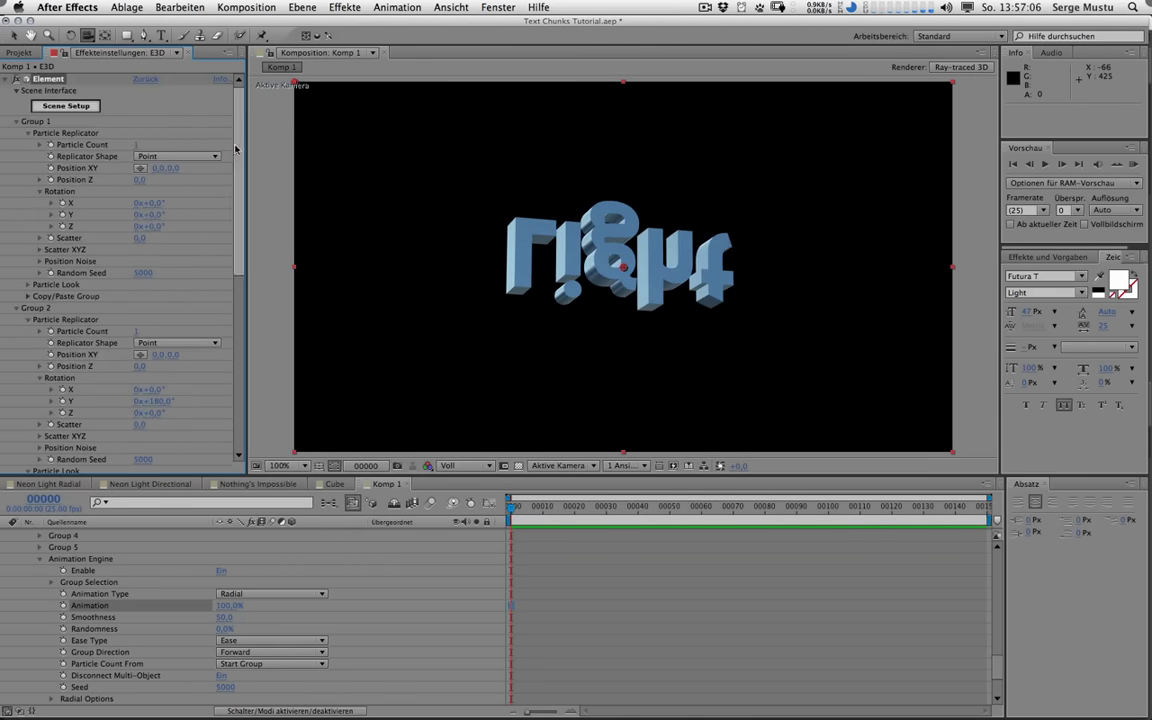
Step: In Element 3D Scene Setup, toggle the Light model's X flip until Light reads correctly
click(66, 101)
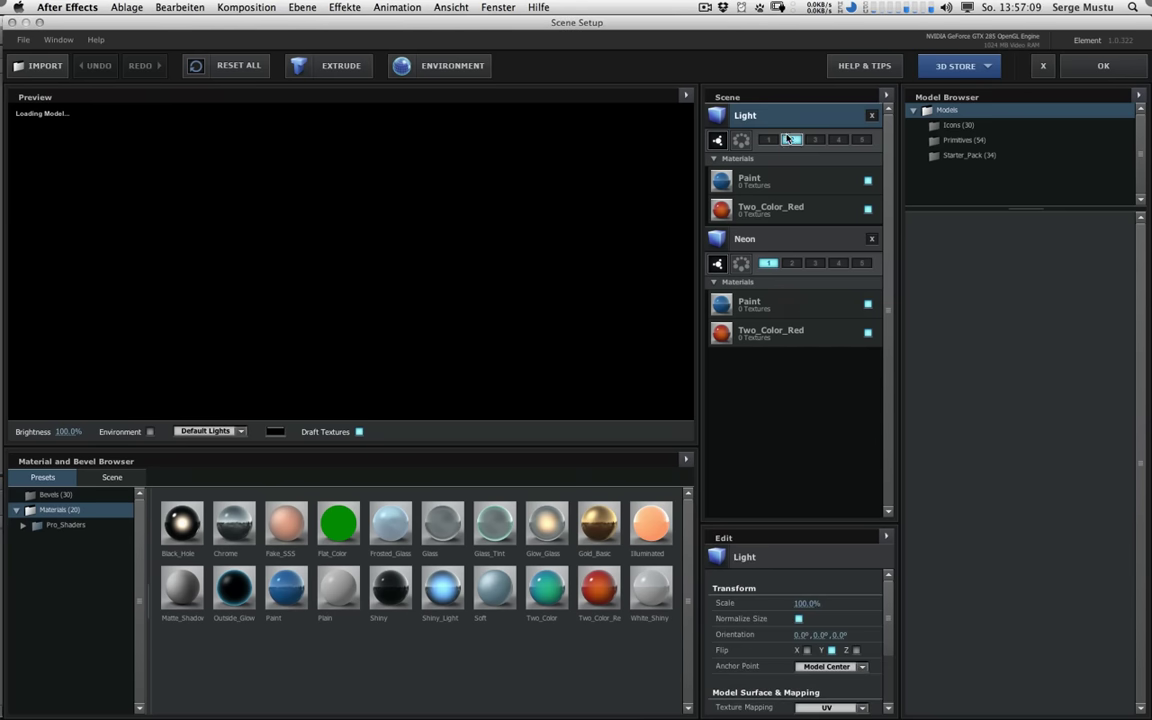
click(831, 650)
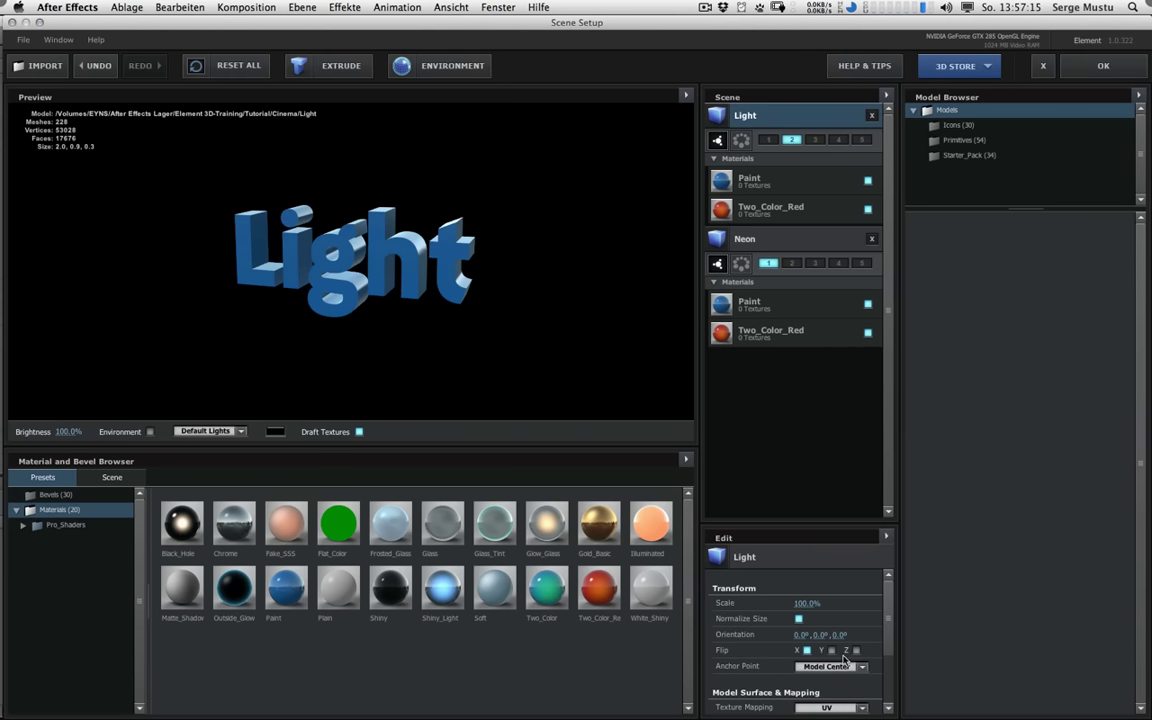
key(Return)
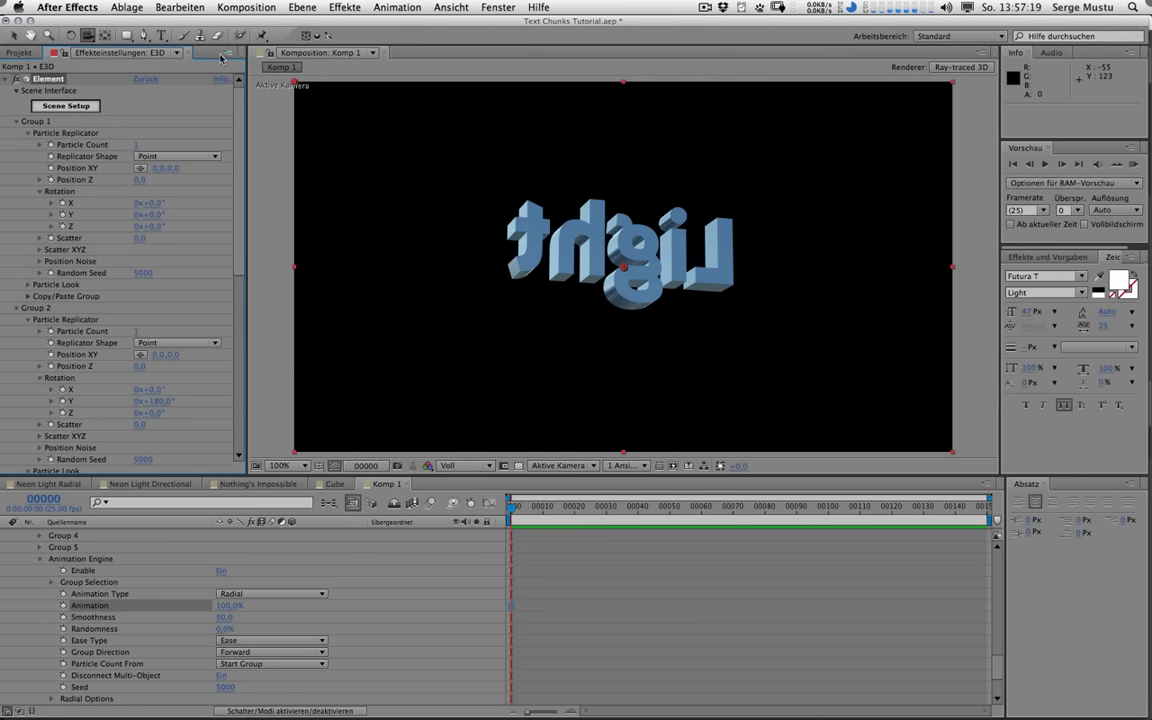
click(66, 106)
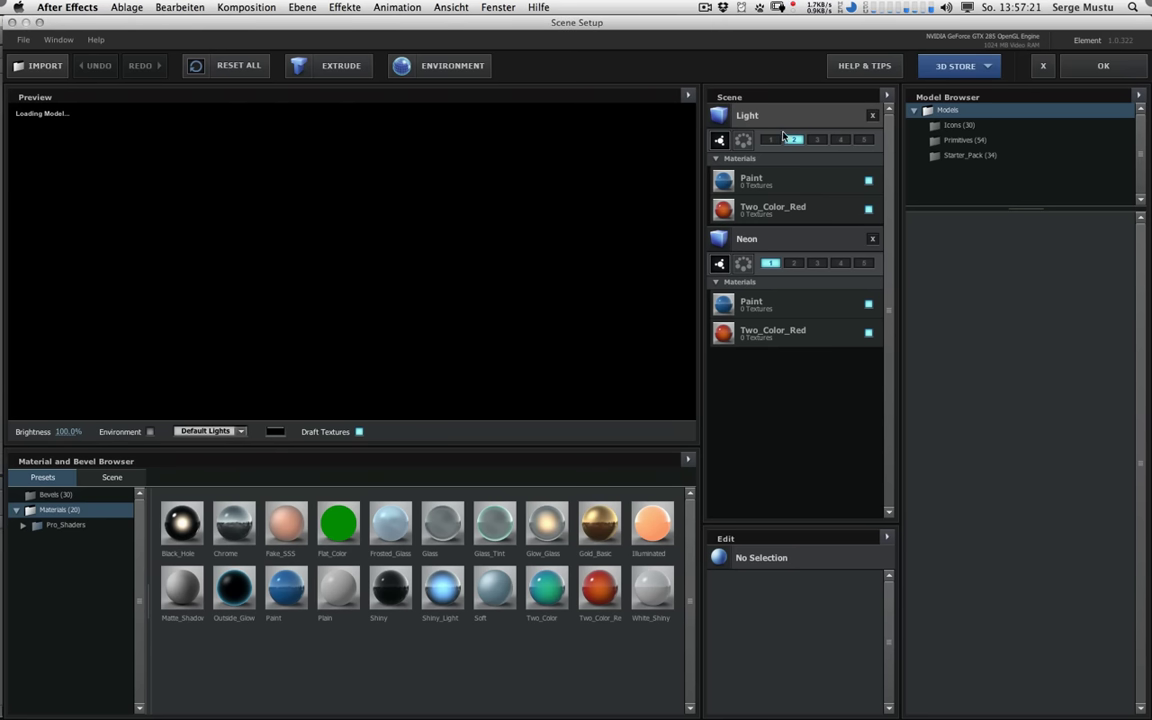
click(780, 122)
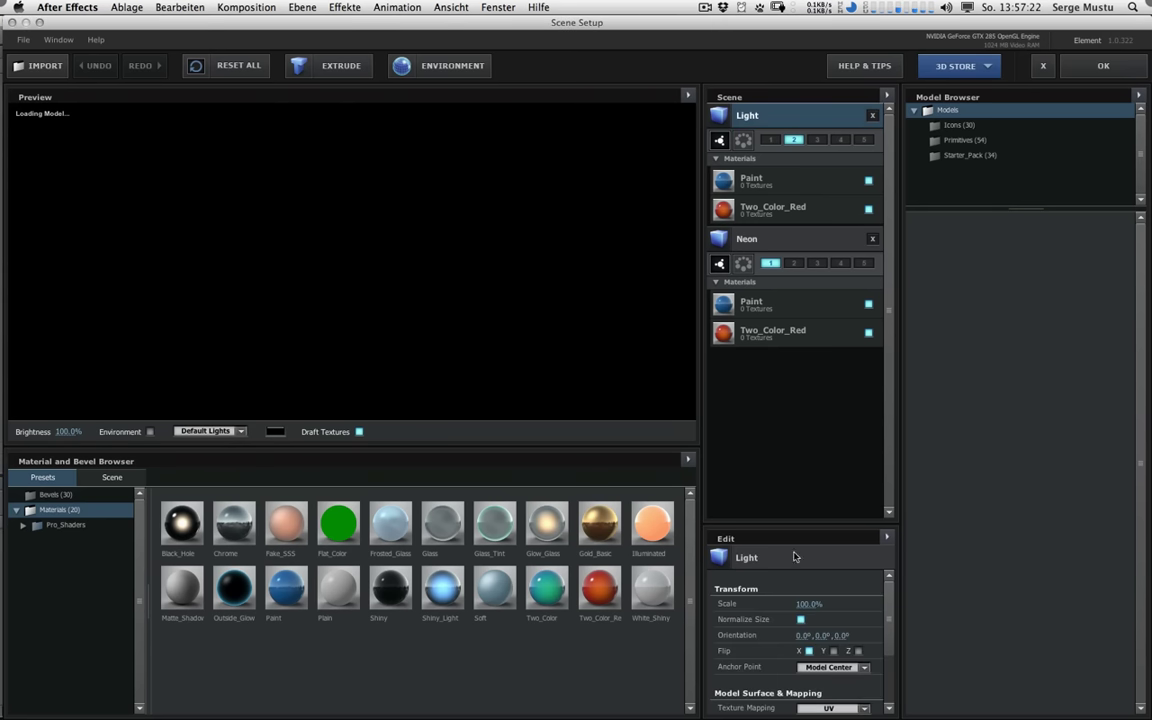
click(1103, 66)
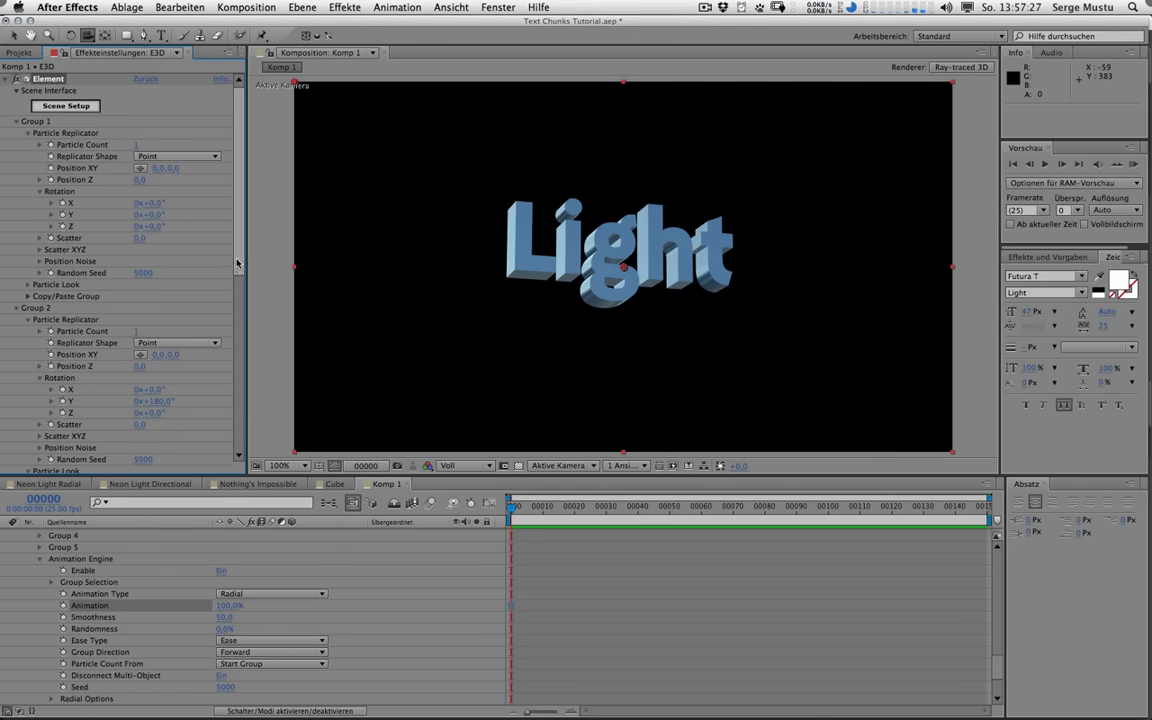
Step: Expand Radial Options and scrub Animation to watch Neon break apart into Light
scroll(158, 320, down, 8)
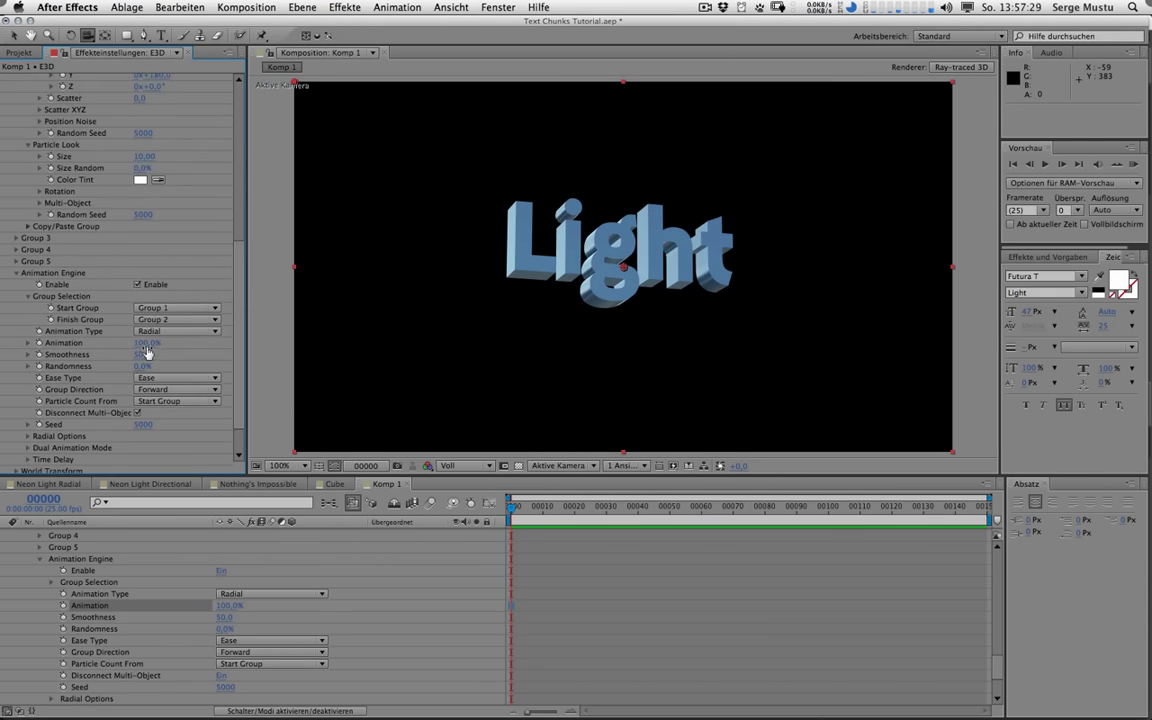
drag(147, 345, 70, 328)
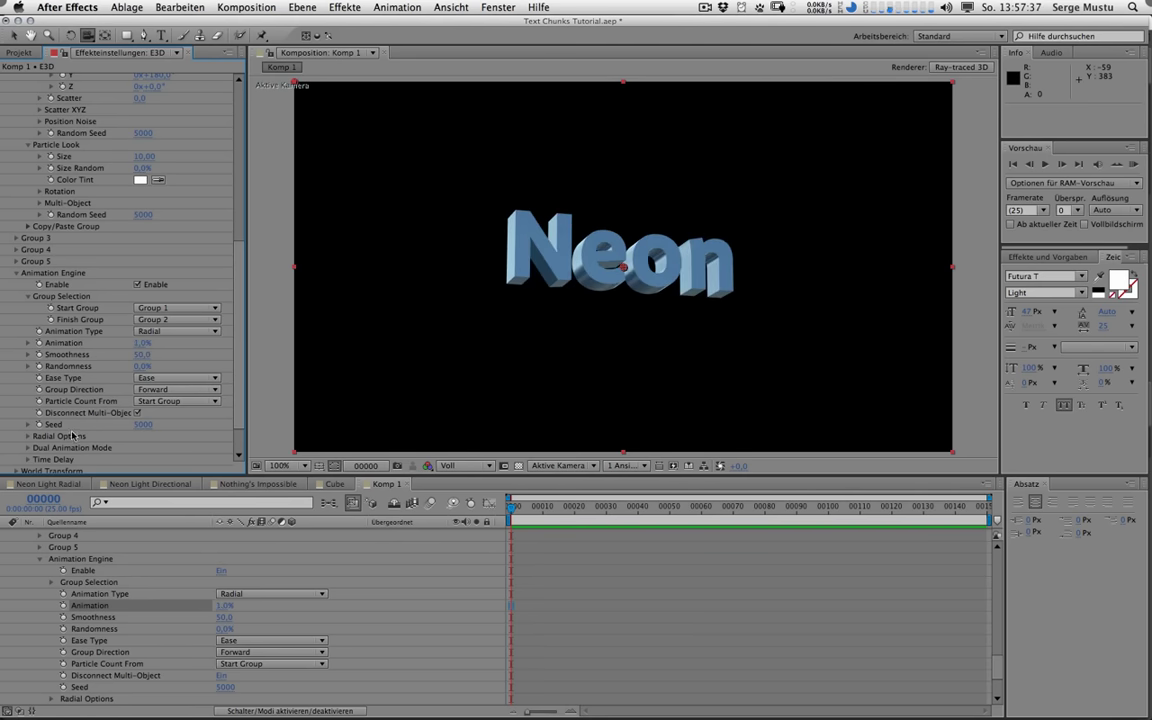
click(28, 437)
scroll(28, 410, down, 3)
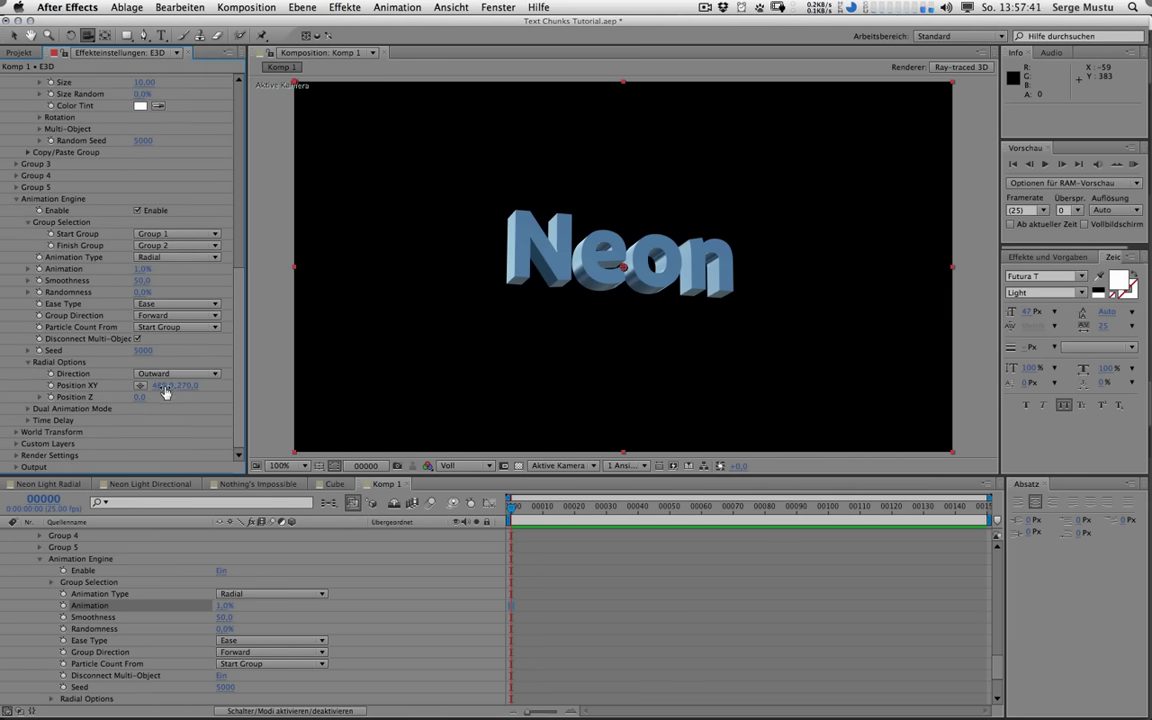
drag(145, 269, 70, 385)
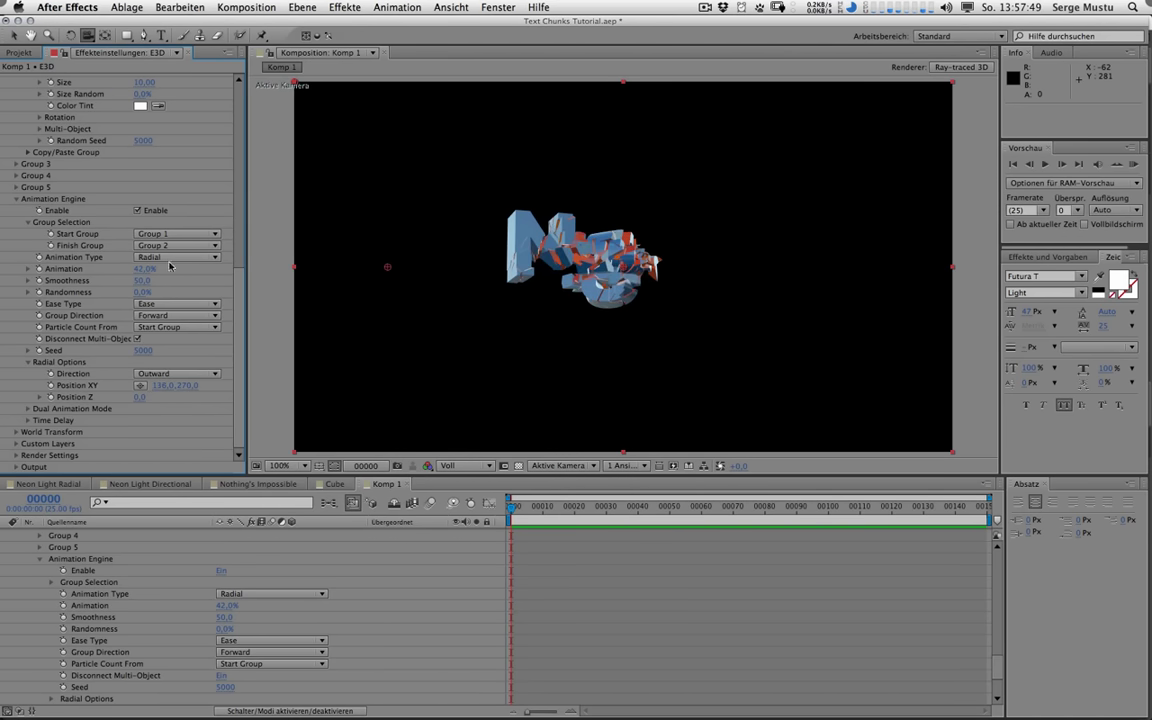
drag(131, 270, 87, 274)
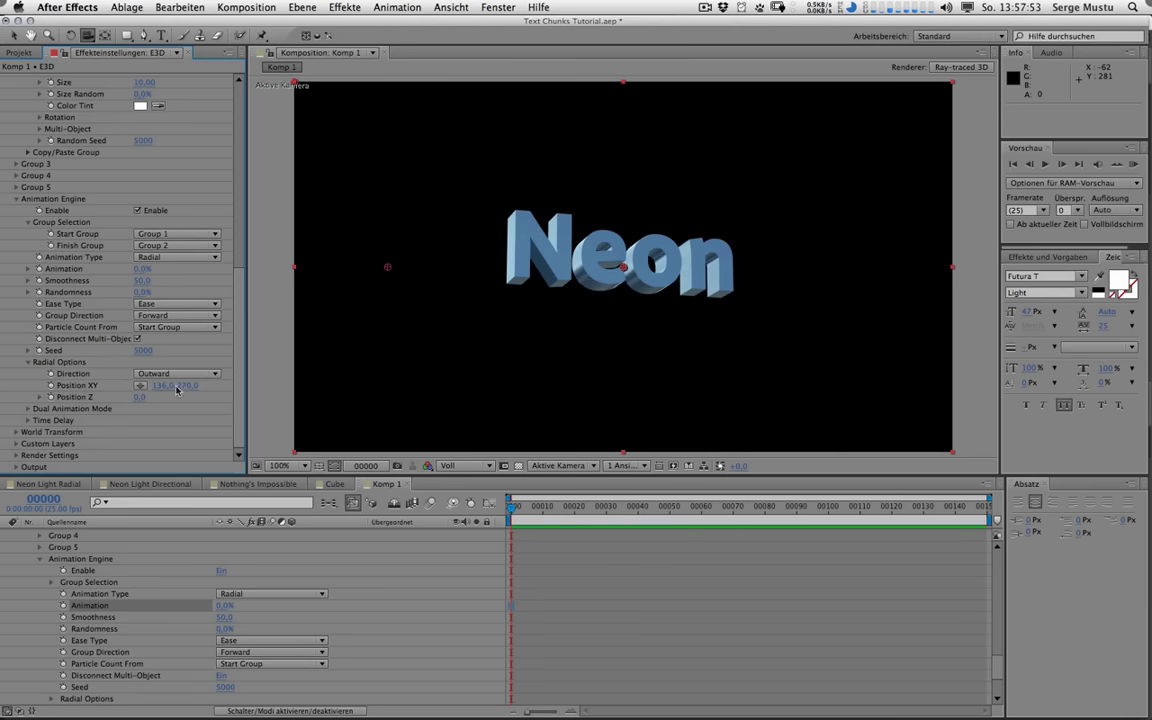
Step: Move the radial shatter centre to 829, 270, retest the breakup, and orbit the camera diagonally
drag(163, 390, 312, 396)
drag(677, 387, 409, 327)
drag(147, 271, 188, 280)
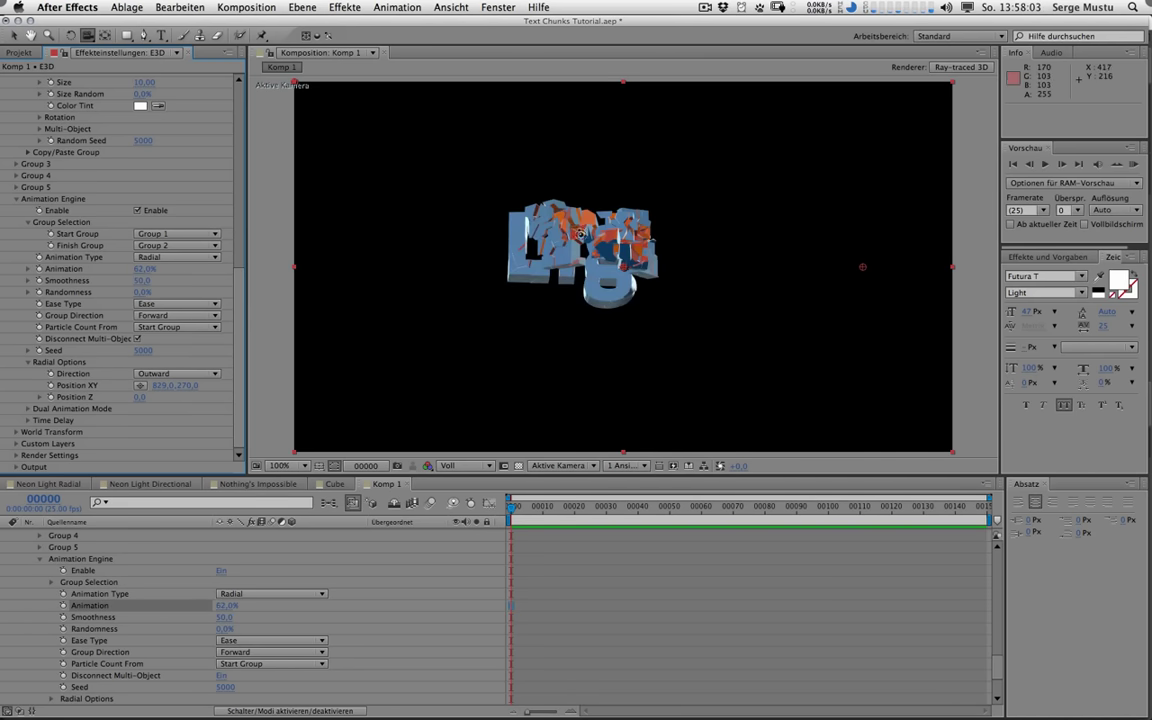
drag(520, 213, 584, 398)
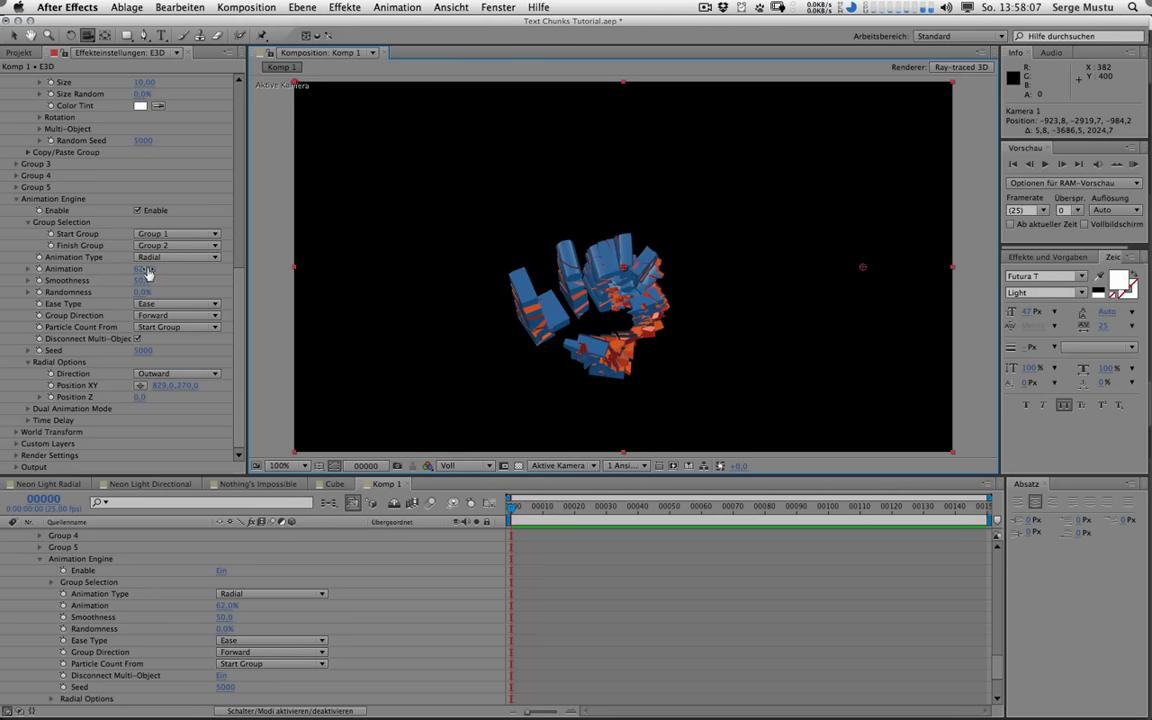
drag(146, 274, 107, 289)
Step: Keyframe Animation from 0% at frame 0 to 100% at frame 29, ending the work area at frame 34
click(39, 269)
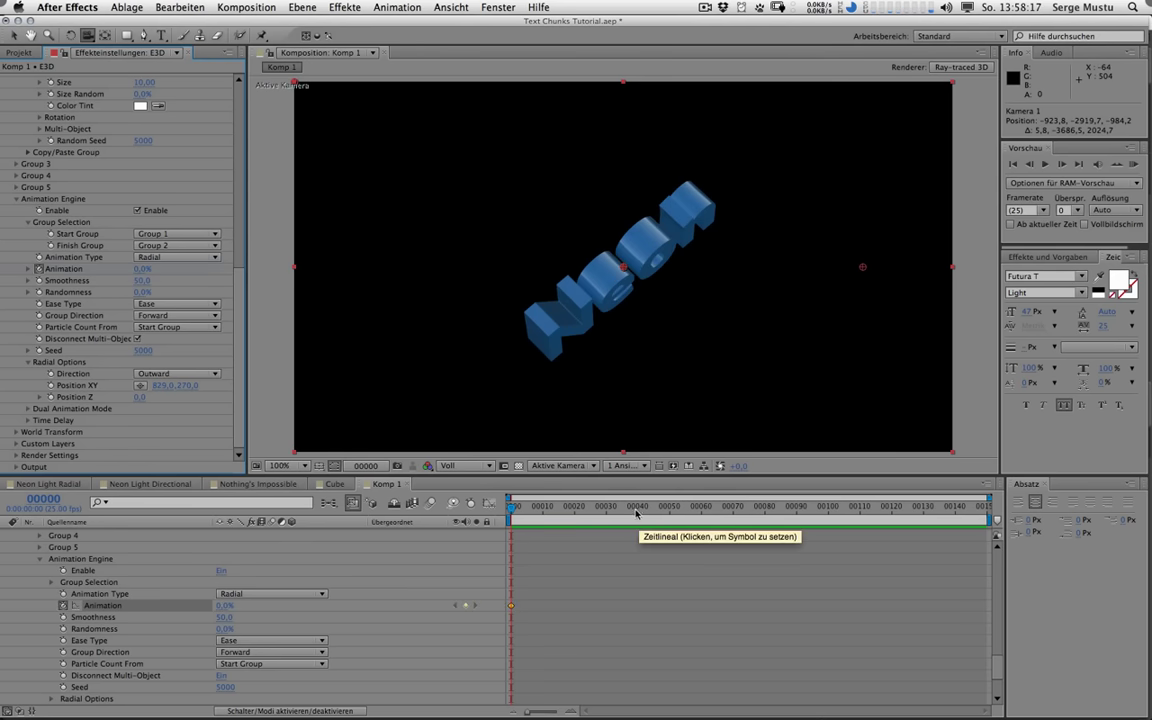
click(604, 507)
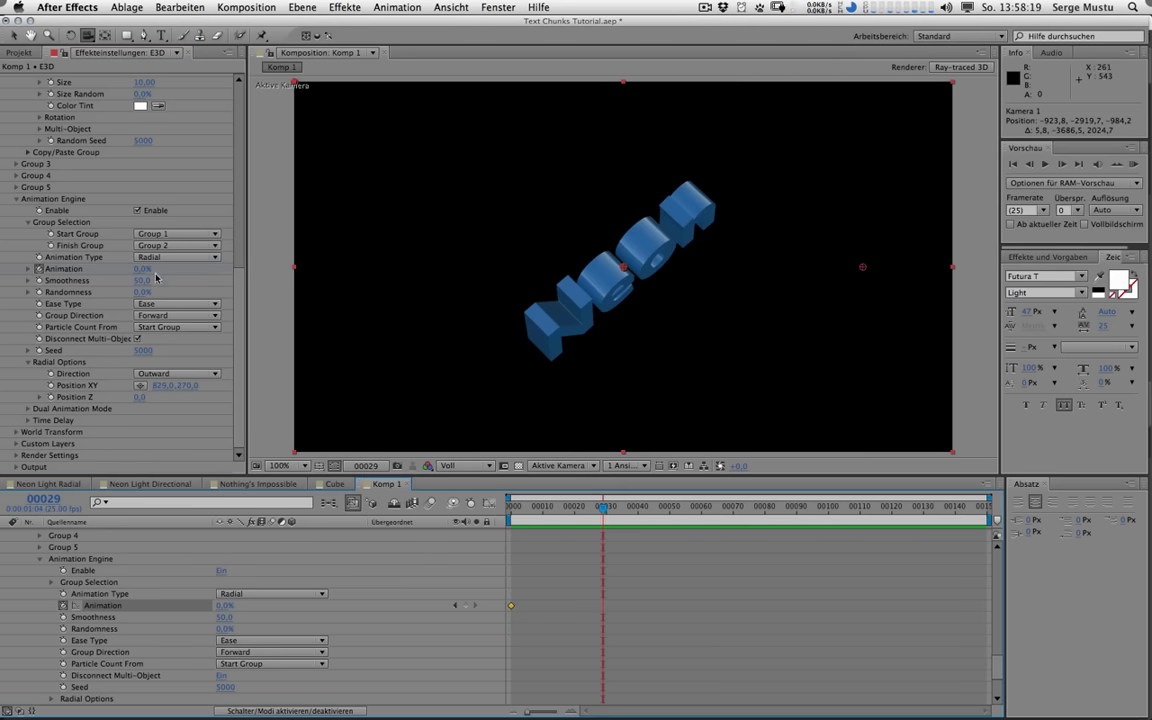
drag(143, 273, 243, 268)
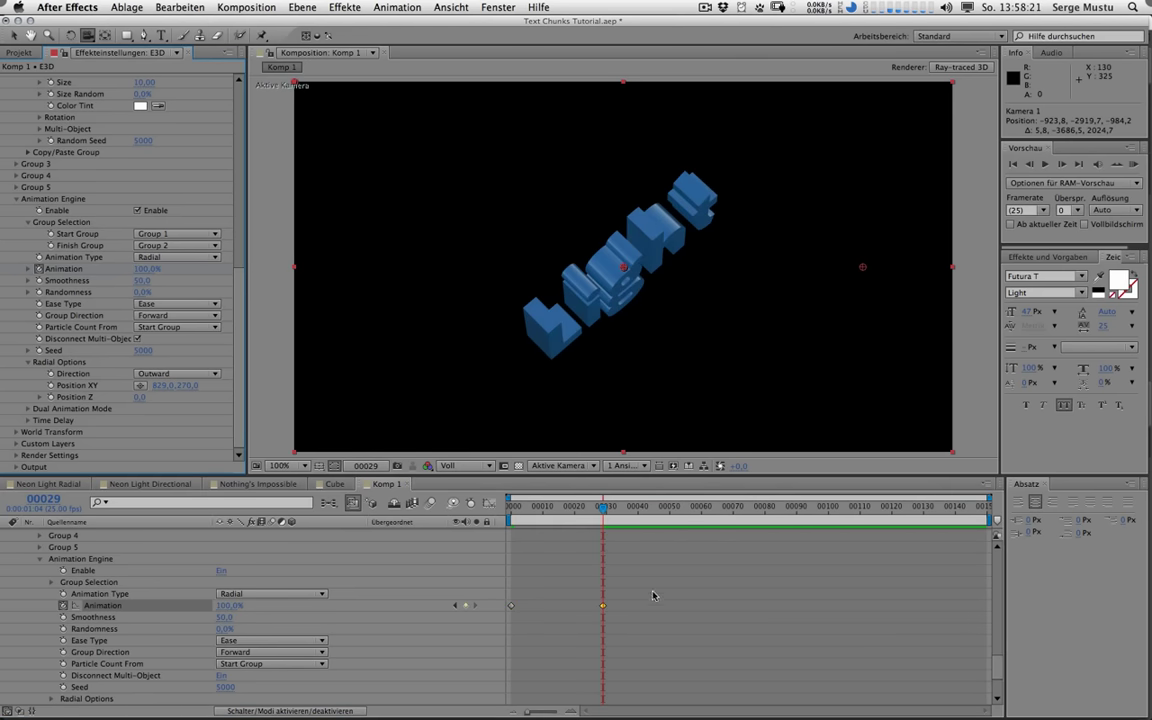
drag(646, 593, 509, 650)
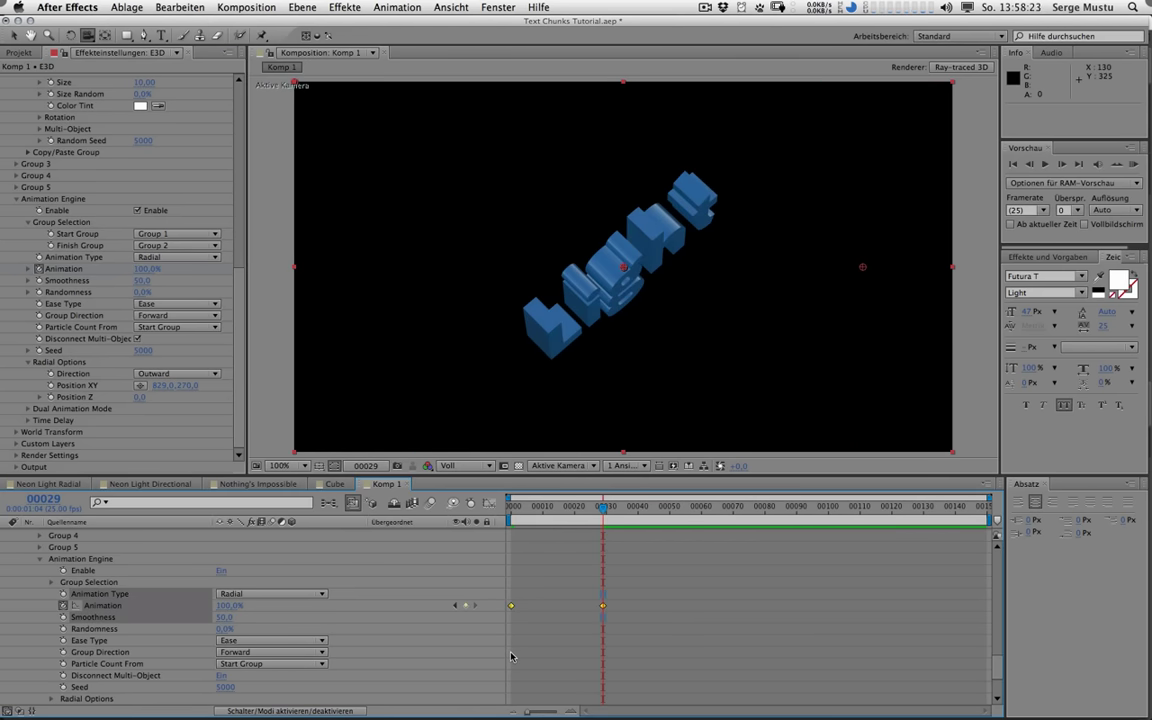
key(Page_Down)
key(Page_Down)
key(Page_Down)
key(Page_Down)
key(Page_Down)
key(n)
Step: Orbit the camera to a more frontal angle, dolly it closer, and check frame 15
drag(672, 297, 617, 263)
right_drag(617, 263, 607, 530)
click(558, 507)
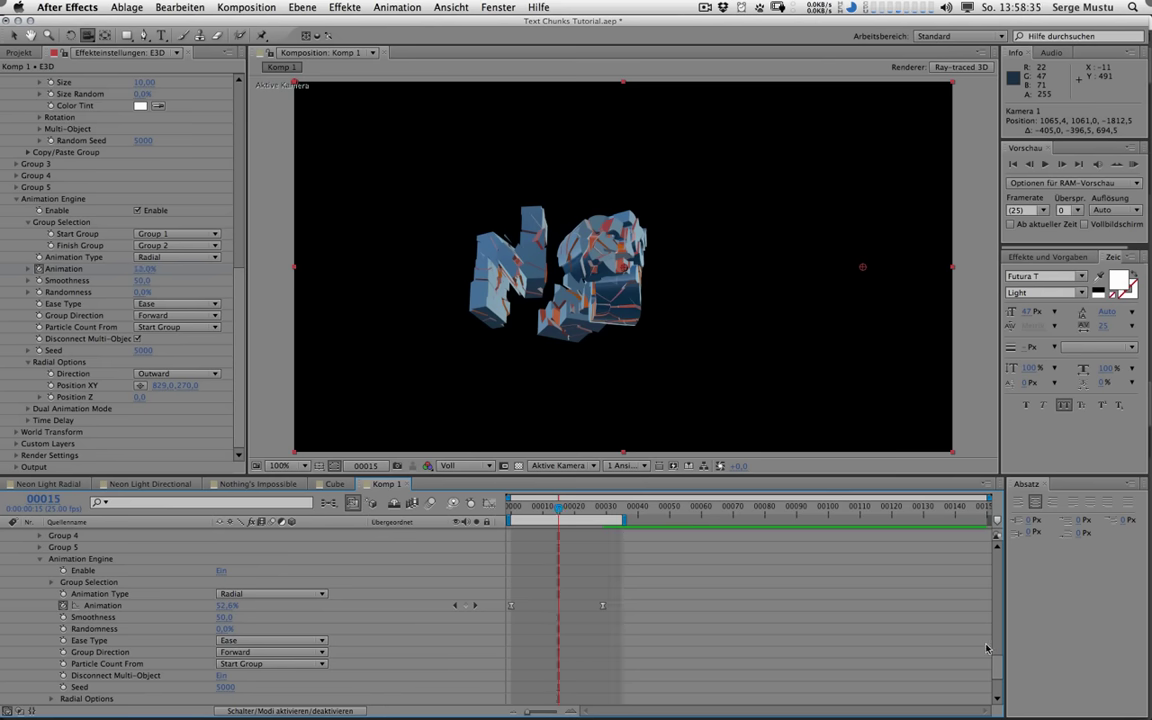
scroll(360, 580, up, 10)
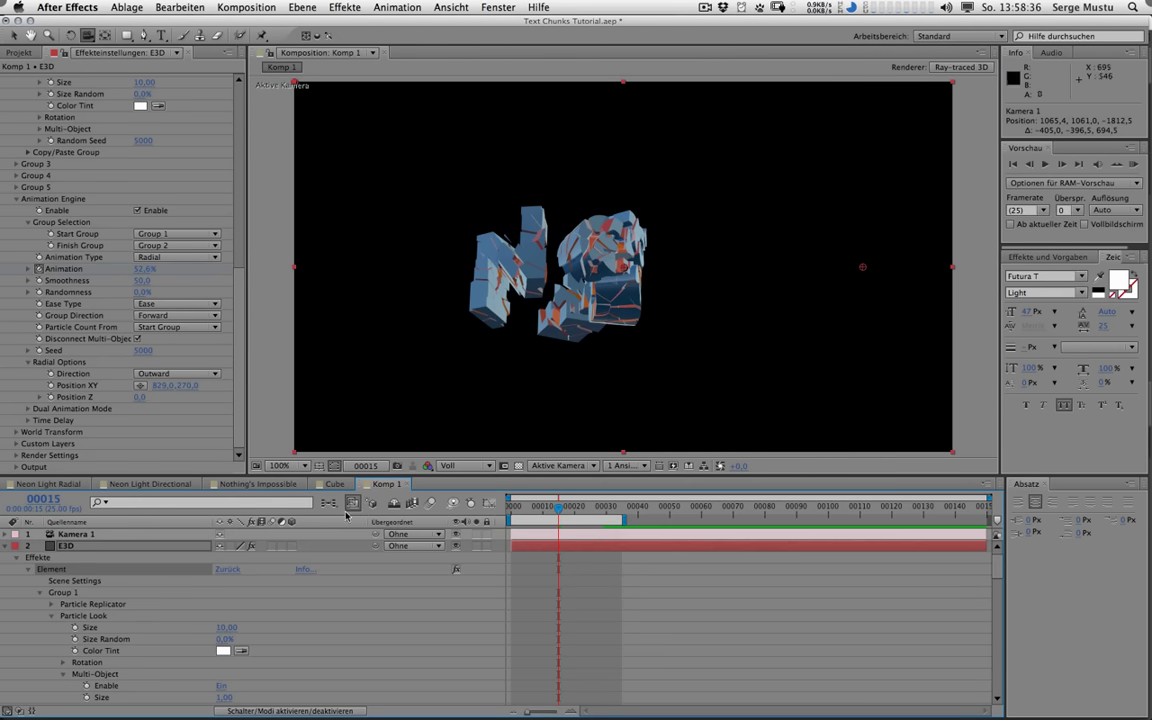
Step: Enable motion blur on the E3D layer and composition, then preview the Neon-to-Light morph
click(271, 546)
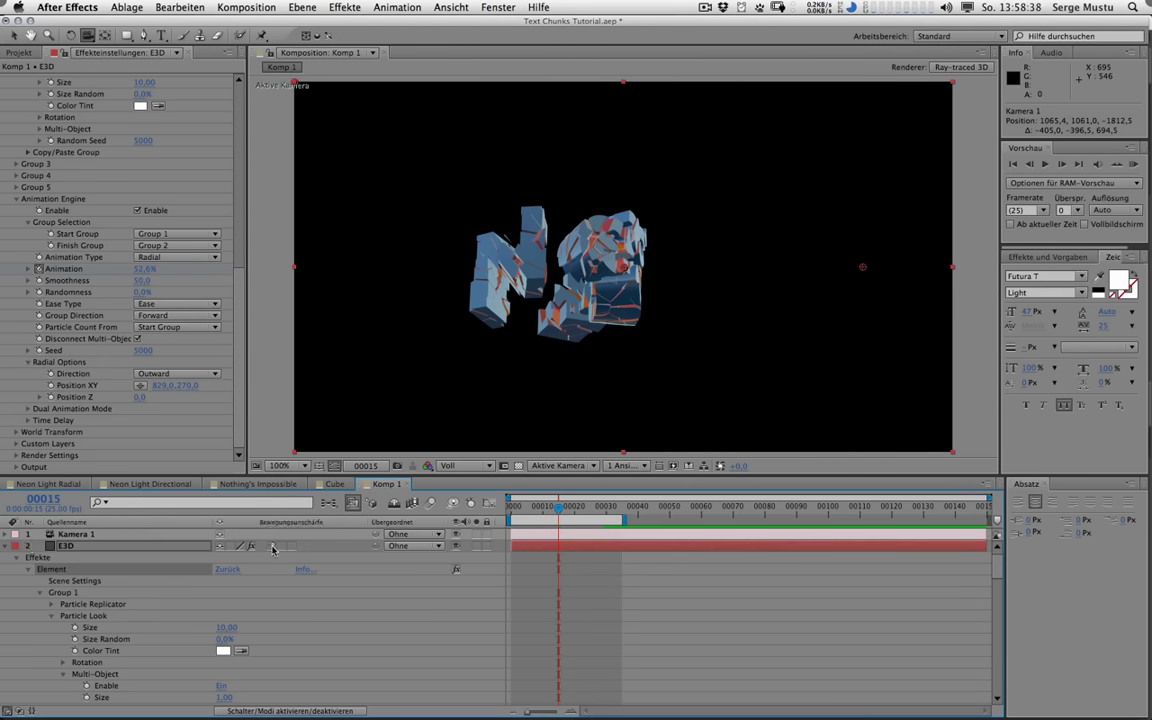
click(431, 502)
key(KP_0)
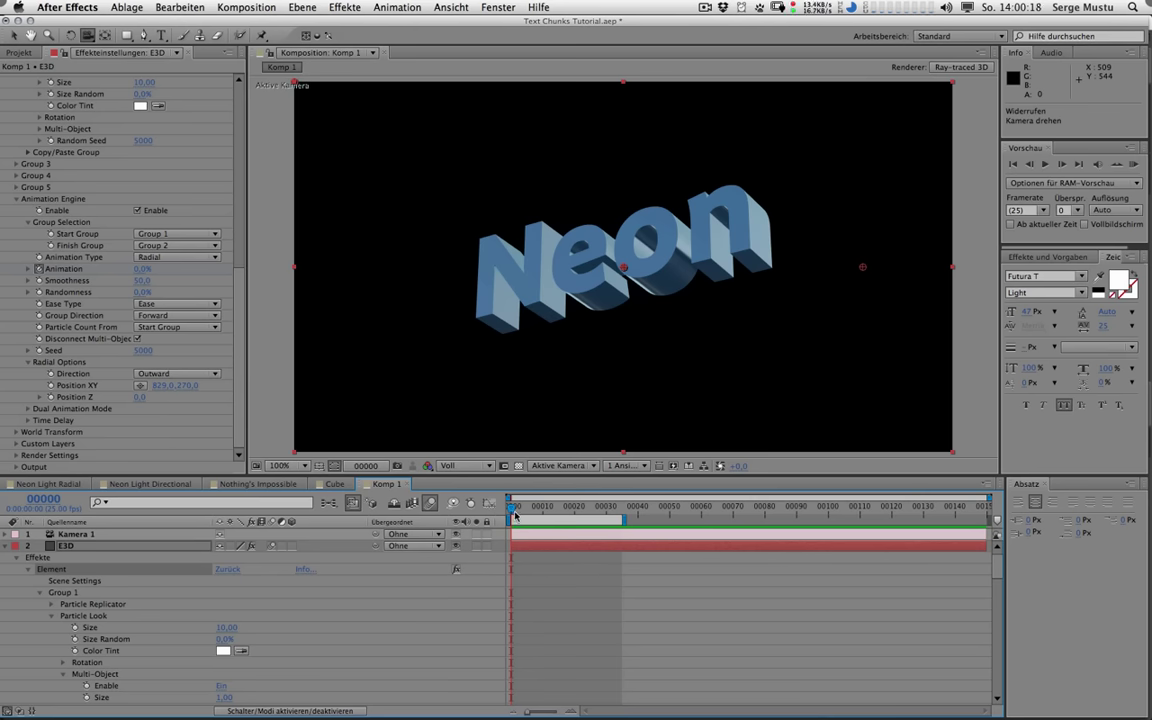
drag(513, 510, 511, 537)
mouse_move(511, 513)
mouse_down()
mouse_move(598, 515)
mouse_move(511, 514)
mouse_up()
drag(513, 511, 510, 570)
Step: Orbit the camera so Neon faces more head-on, checking the shatter at frame 11
click(688, 300)
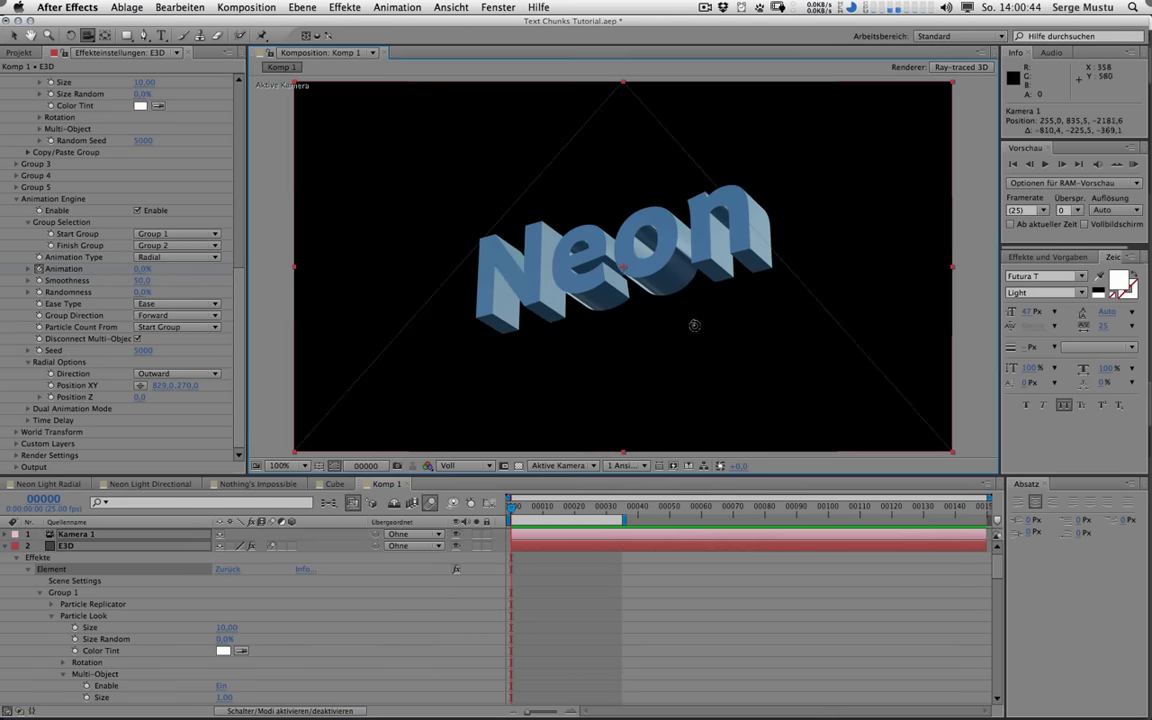
drag(694, 325, 638, 416)
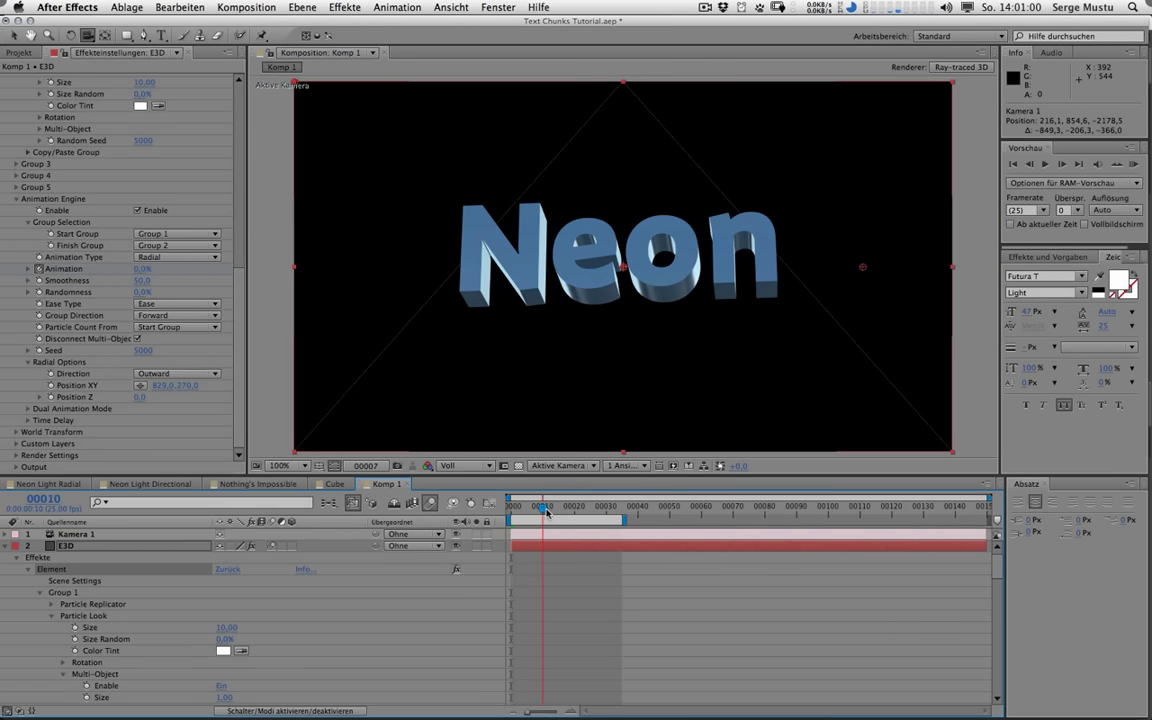
drag(512, 513, 548, 532)
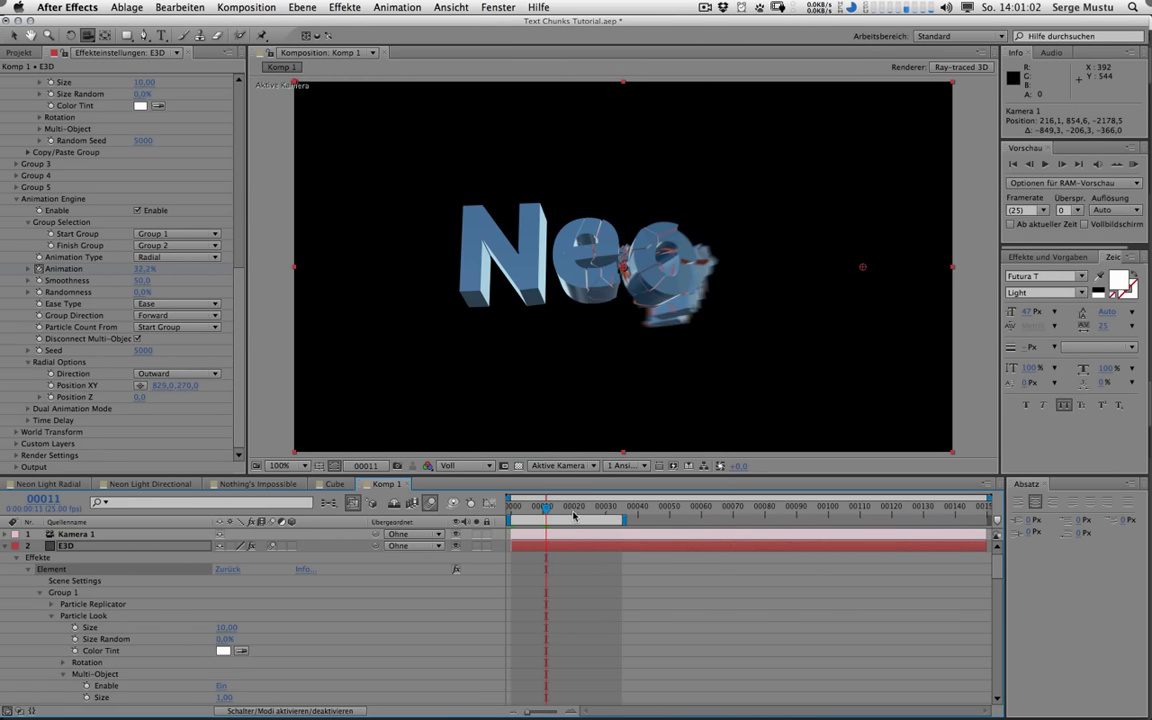